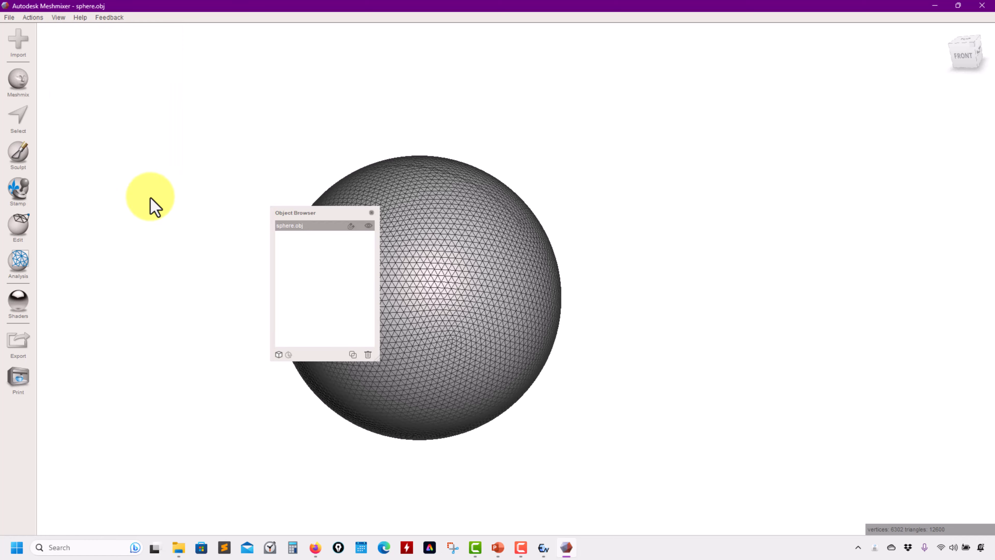
Step: Move the Object Browser into the empty area beside the sphere so the mesh is unobstructed
{"action": "left_click_drag", "start_coordinate": [304, 225], "coordinate": [815, 108]}
{"action": "right_click_drag", "start_coordinate": [588, 299], "coordinate": [647, 275]}
{"action": "scroll", "coordinate": [320, 213], "scroll_direction": "up", "scroll_amount": 3}
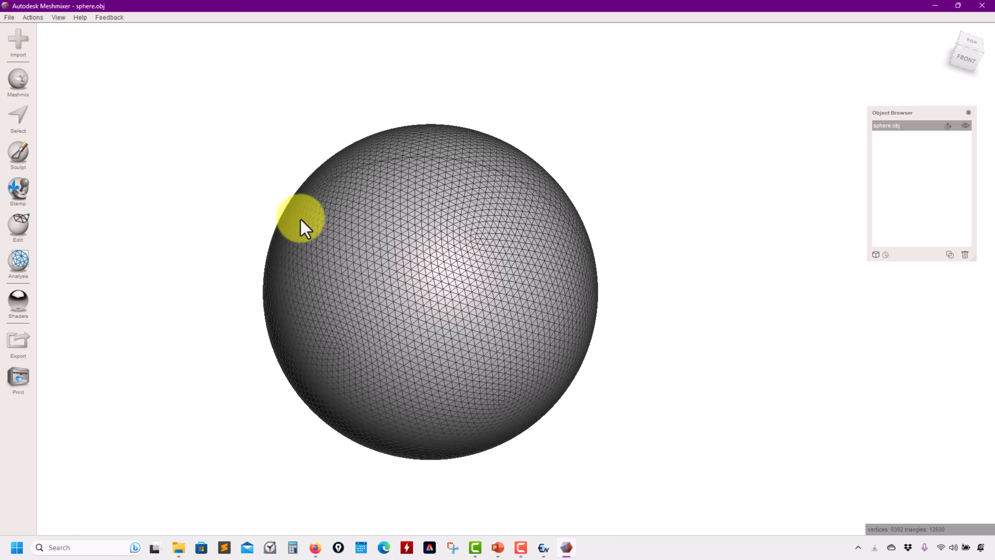
Step: Select a winding band of faces across the front of the sphere with the size 55 Sphere Brush
{"action": "left_click", "coordinate": [21, 119]}
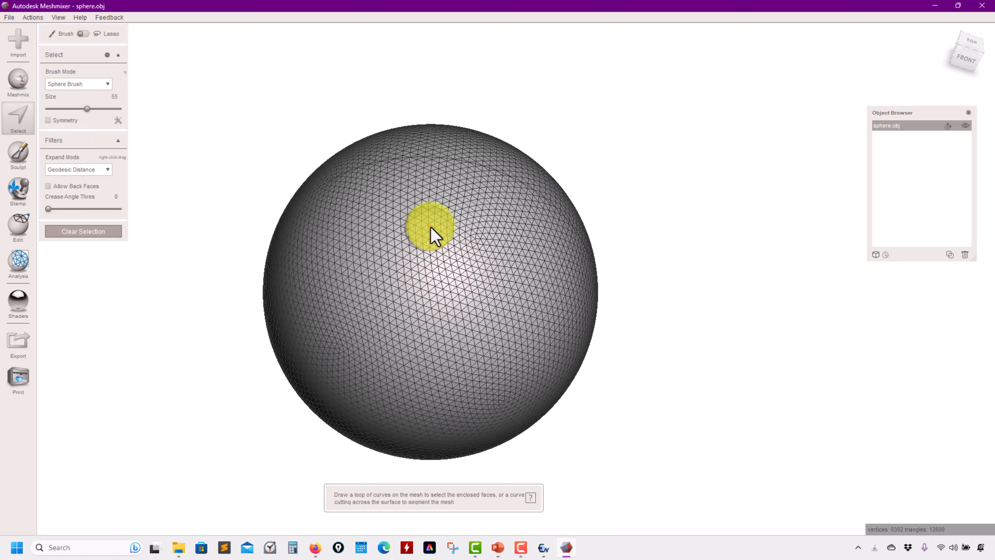
{"action": "mouse_move", "coordinate": [436, 226]}
{"action": "left_mouse_down"}
{"action": "mouse_move", "coordinate": [382, 224]}
{"action": "mouse_move", "coordinate": [322, 271]}
{"action": "mouse_move", "coordinate": [402, 345]}
{"action": "mouse_move", "coordinate": [564, 239]}
{"action": "mouse_move", "coordinate": [527, 347]}
{"action": "left_mouse_up"}
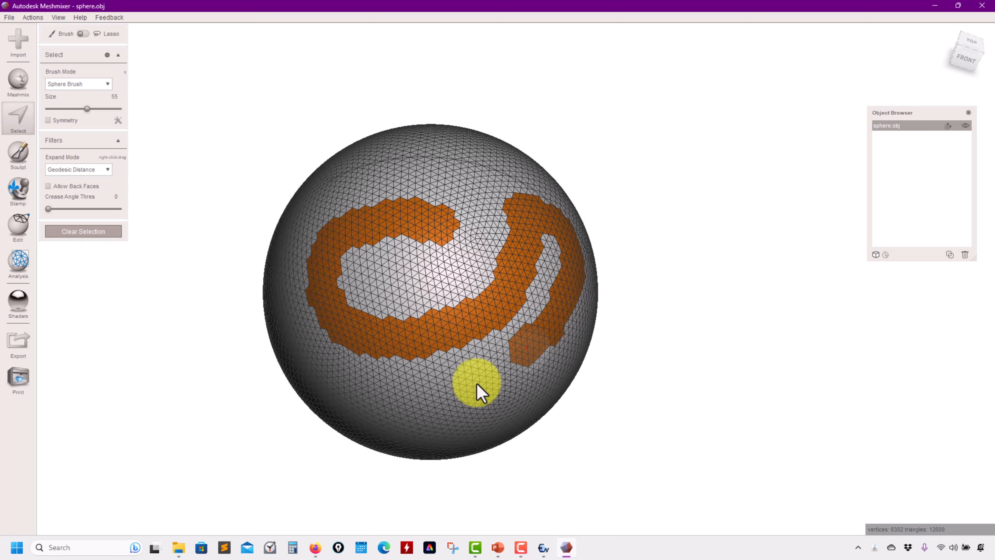
{"action": "left_click_drag", "start_coordinate": [404, 421], "coordinate": [403, 421]}
{"action": "middle_click_drag", "start_coordinate": [411, 401], "coordinate": [485, 354]}
{"action": "mouse_move", "coordinate": [488, 337]}
{"action": "right_mouse_down"}
{"action": "mouse_move", "coordinate": [446, 294]}
{"action": "mouse_move", "coordinate": [417, 312]}
{"action": "mouse_move", "coordinate": [405, 291]}
{"action": "right_mouse_up"}
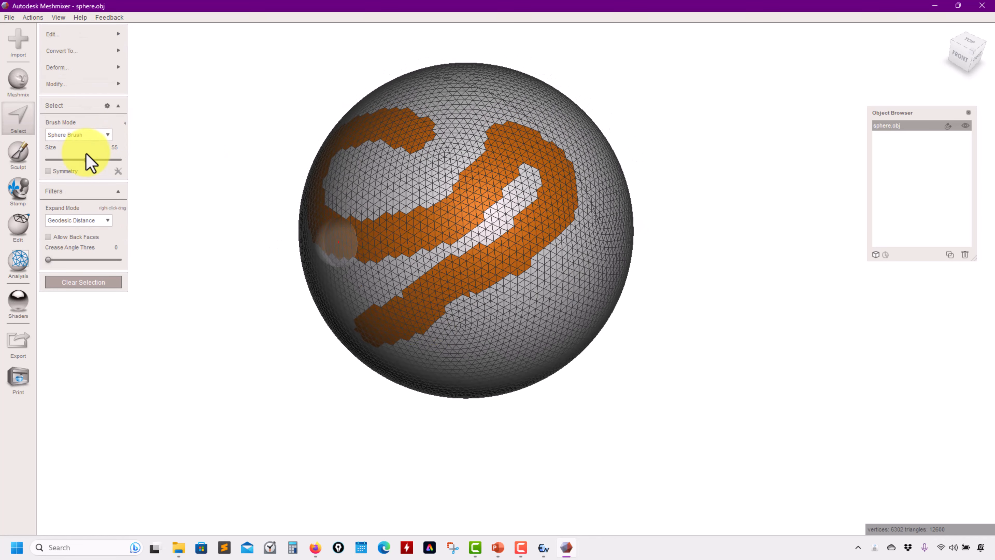
Step: Set the selection brush size to 68 and review the Edit and Modify commands for the selected faces
{"action": "mouse_move", "coordinate": [62, 160]}
{"action": "left_mouse_down"}
{"action": "mouse_move", "coordinate": [133, 171]}
{"action": "mouse_move", "coordinate": [94, 177]}
{"action": "left_mouse_up"}
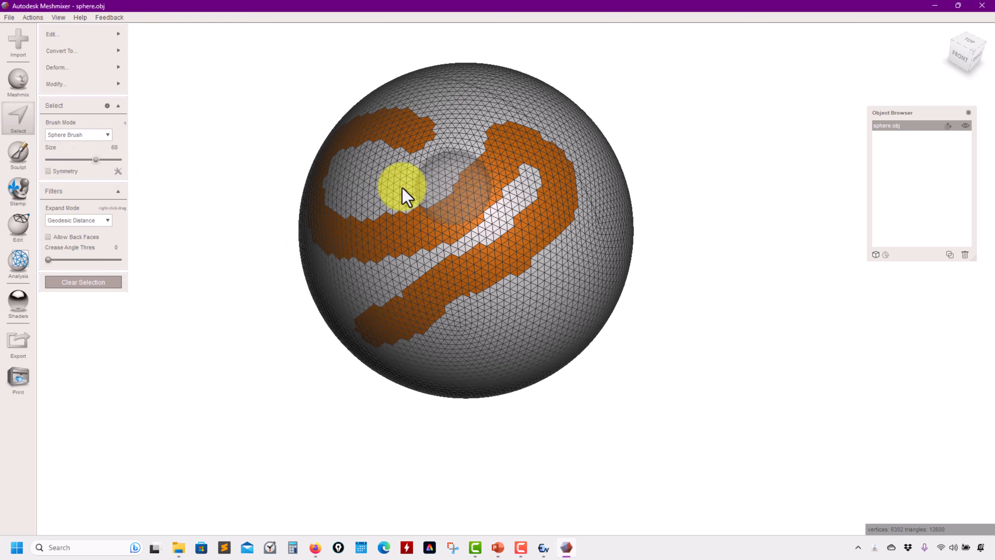
{"action": "right_click_drag", "start_coordinate": [341, 193], "coordinate": [322, 204]}
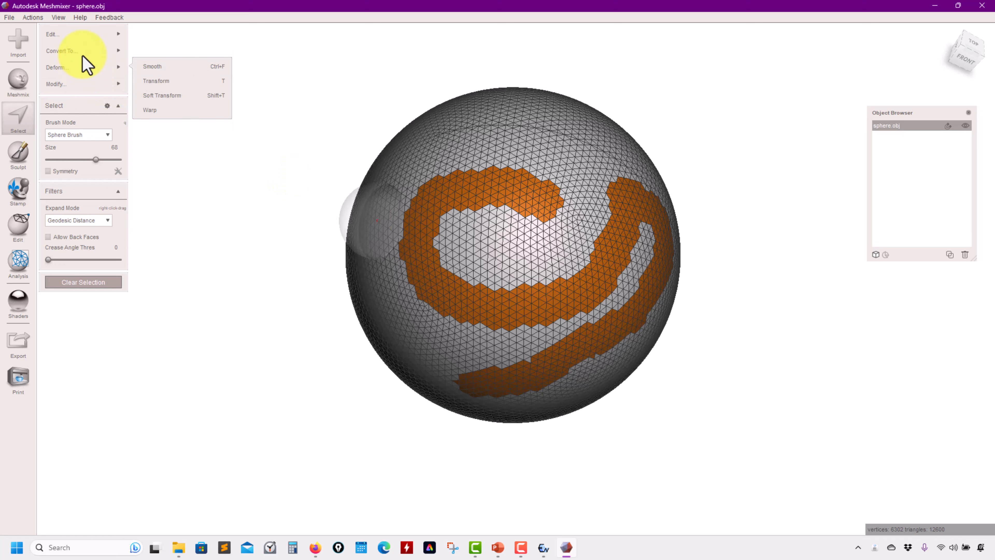
{"action": "mouse_move", "coordinate": [72, 36]}
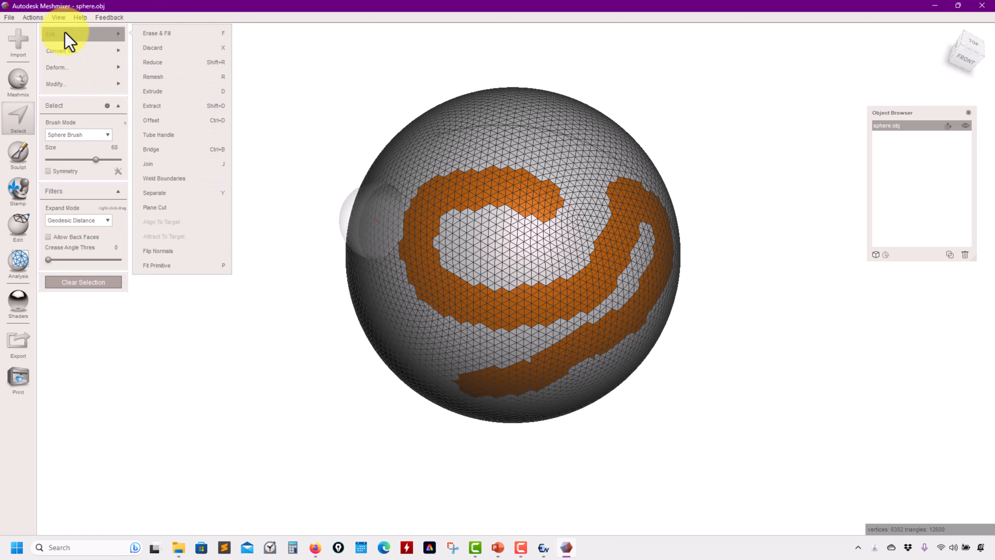
{"action": "mouse_move", "coordinate": [65, 84]}
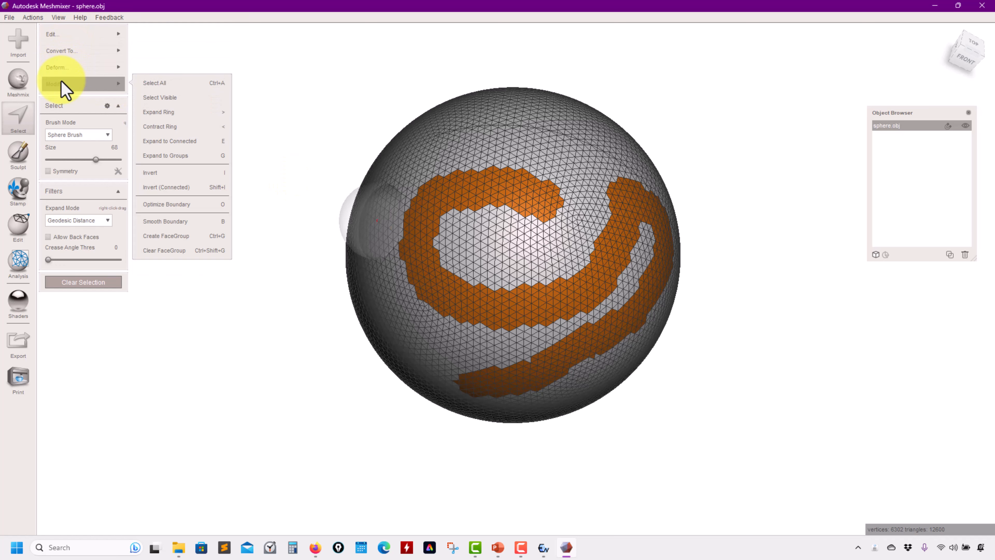
Step: Switch to the Meshmixer help in Firefox, examine the Select Tool and Edit Menu topics, and return to Meshmixer
{"action": "mouse_move", "coordinate": [315, 549]}
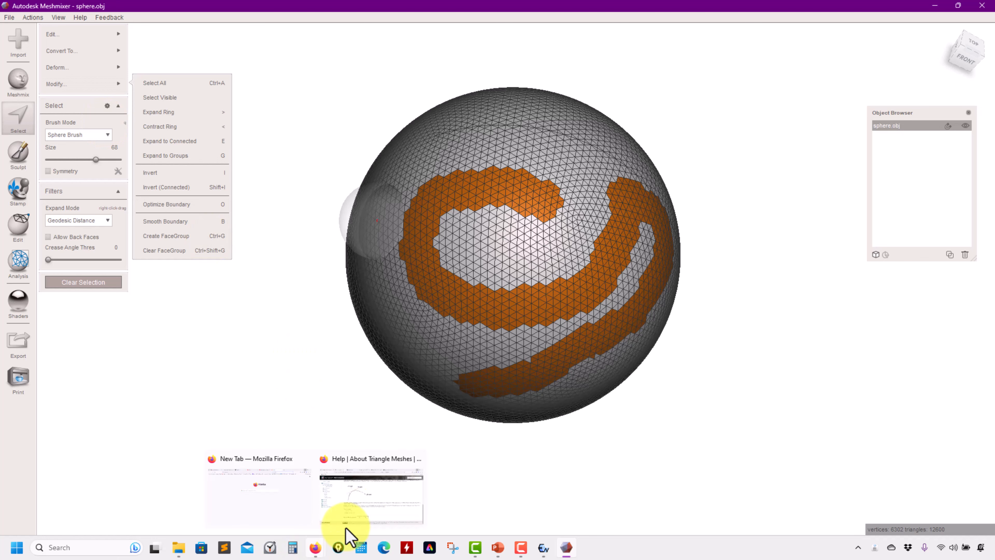
{"action": "left_click", "coordinate": [355, 493]}
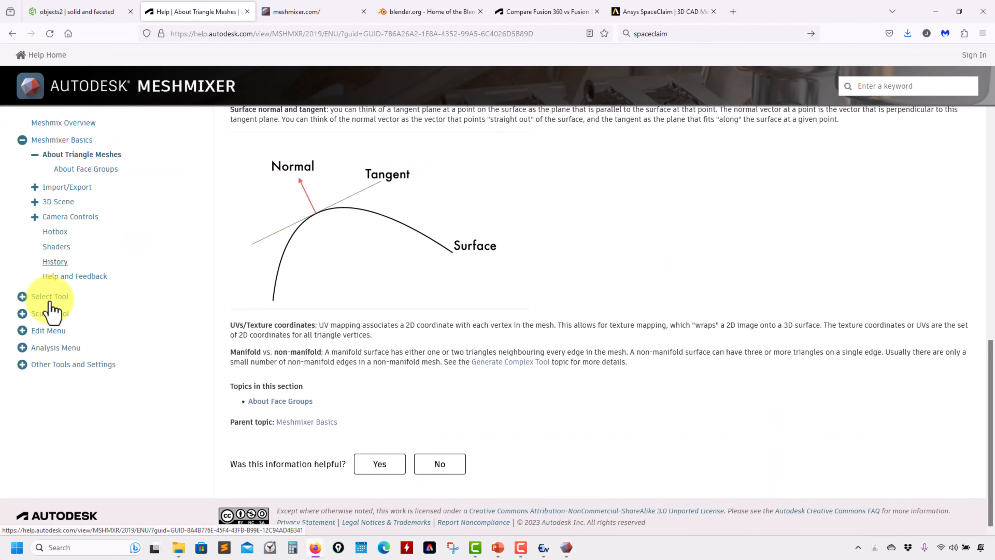
{"action": "left_click", "coordinate": [22, 298]}
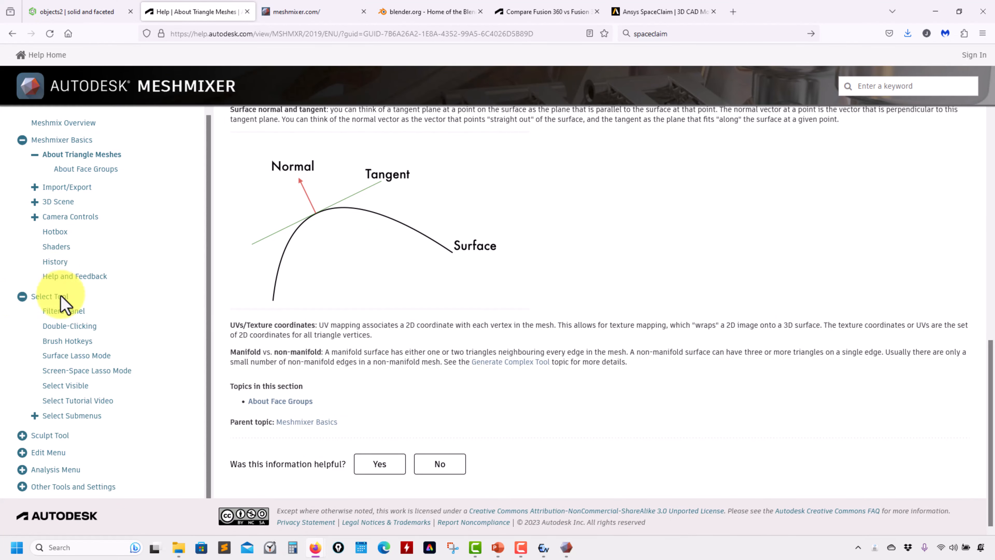
{"action": "left_click", "coordinate": [22, 451]}
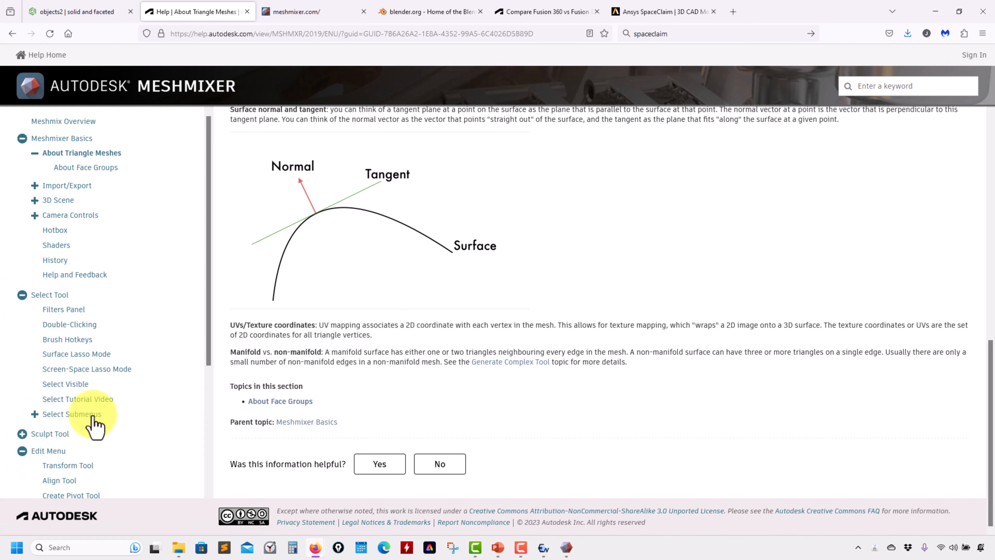
{"action": "scroll", "coordinate": [93, 427], "scroll_direction": "down", "scroll_amount": 5}
{"action": "left_click", "coordinate": [936, 11]}
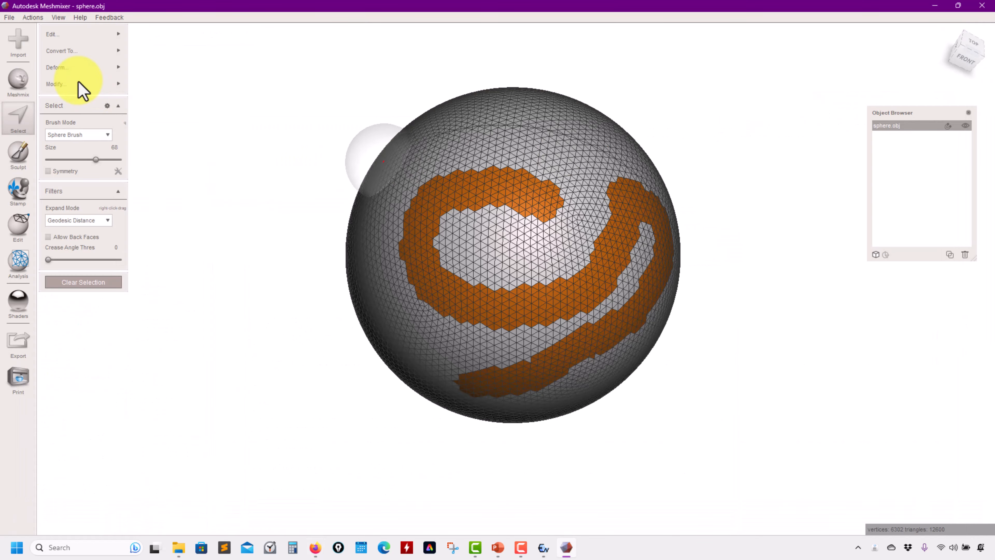
Step: Discard the selected band of faces to leave an opening in the sphere
{"action": "left_click", "coordinate": [154, 52]}
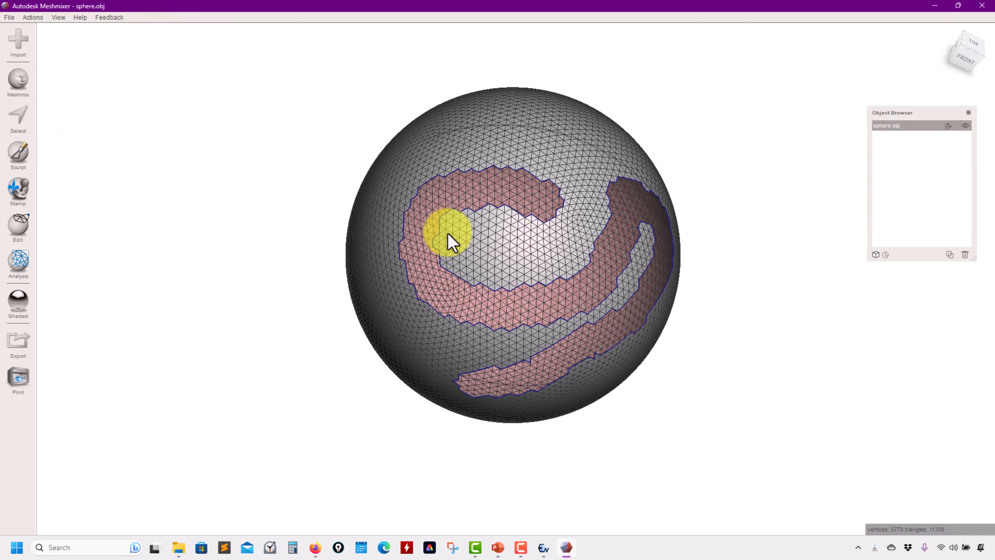
{"action": "right_click_drag", "start_coordinate": [507, 229], "coordinate": [485, 237]}
{"action": "scroll", "coordinate": [527, 251], "scroll_direction": "up", "scroll_amount": 2}
{"action": "scroll", "coordinate": [526, 293], "scroll_direction": "up", "scroll_amount": 1}
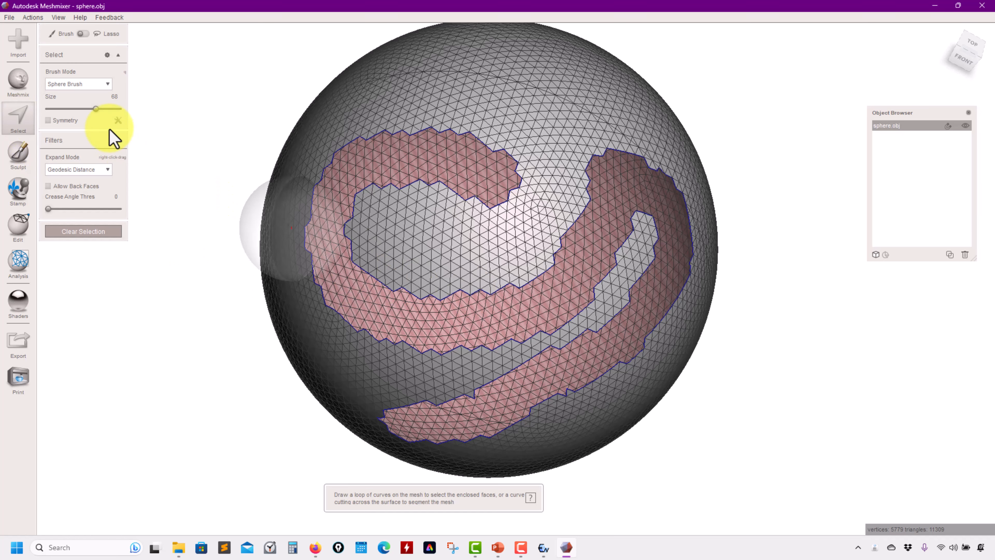
Step: Set the selection brush size to 36 and select the ring of faces along the opening's boundary
{"action": "left_click_drag", "start_coordinate": [95, 117], "coordinate": [71, 117]}
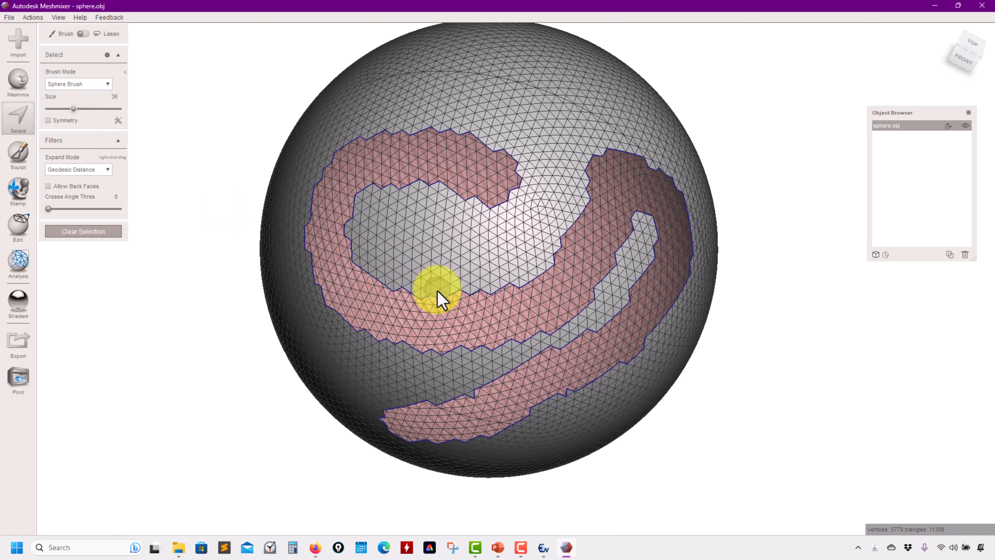
{"action": "double_click", "coordinate": [351, 224]}
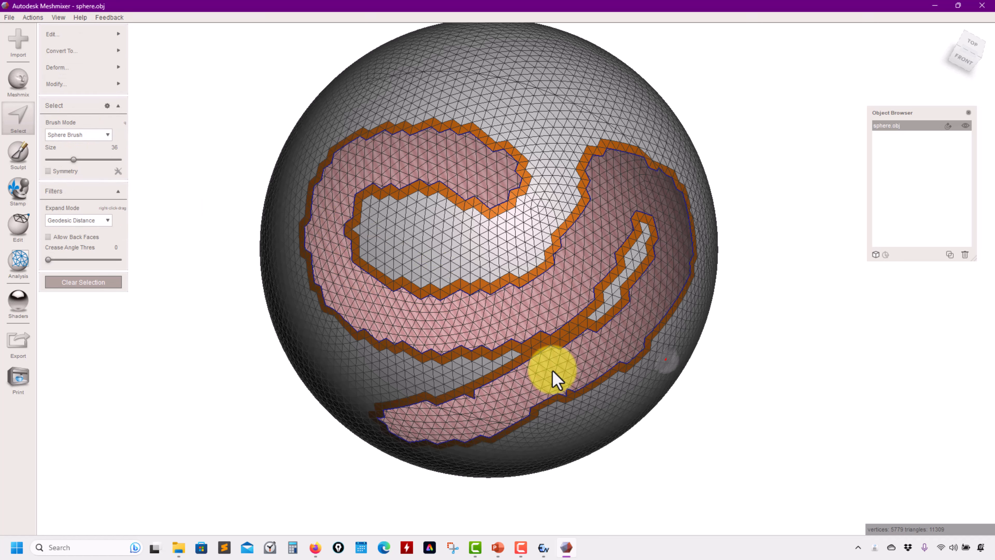
{"action": "right_click_drag", "start_coordinate": [409, 338], "coordinate": [327, 307]}
{"action": "right_click_drag", "start_coordinate": [407, 300], "coordinate": [384, 290]}
Step: Close the opening in the sphere with Erase & Fill, using the Smooth MVC fill type
{"action": "left_click", "coordinate": [78, 84]}
{"action": "left_click", "coordinate": [58, 38]}
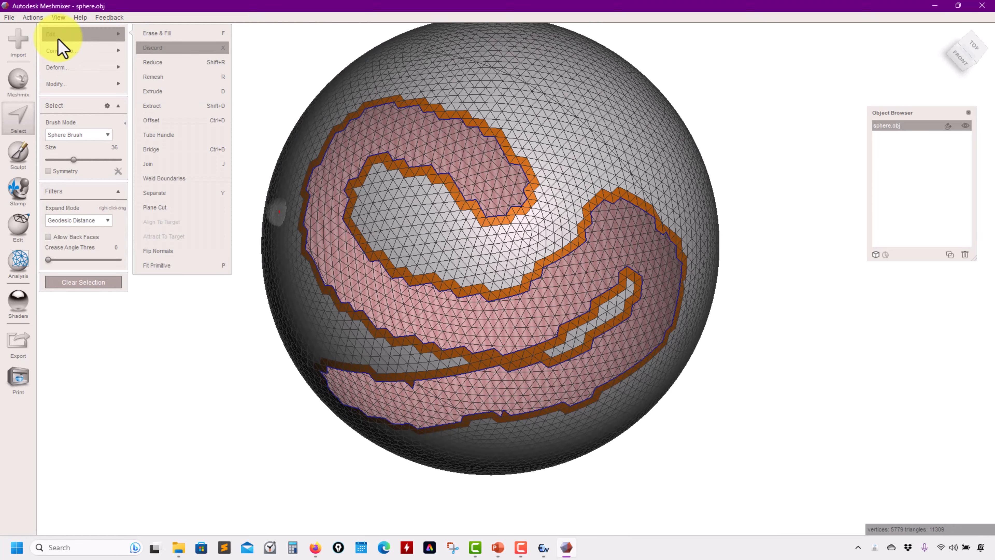
{"action": "left_click", "coordinate": [167, 35]}
{"action": "mouse_move", "coordinate": [269, 133]}
{"action": "right_mouse_down"}
{"action": "mouse_move", "coordinate": [459, 178]}
{"action": "mouse_move", "coordinate": [440, 156]}
{"action": "mouse_move", "coordinate": [349, 144]}
{"action": "right_mouse_up"}
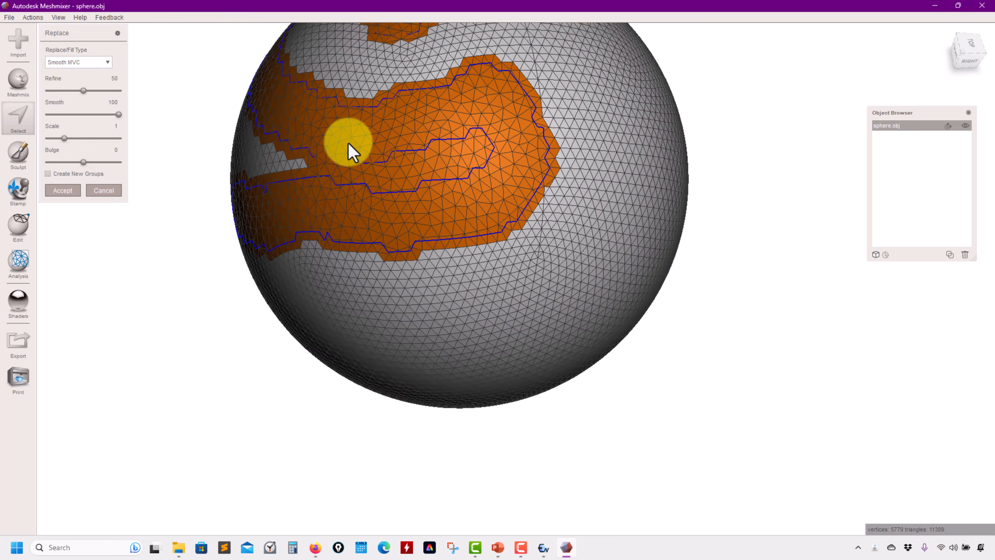
{"action": "right_click_drag", "start_coordinate": [353, 153], "coordinate": [455, 232]}
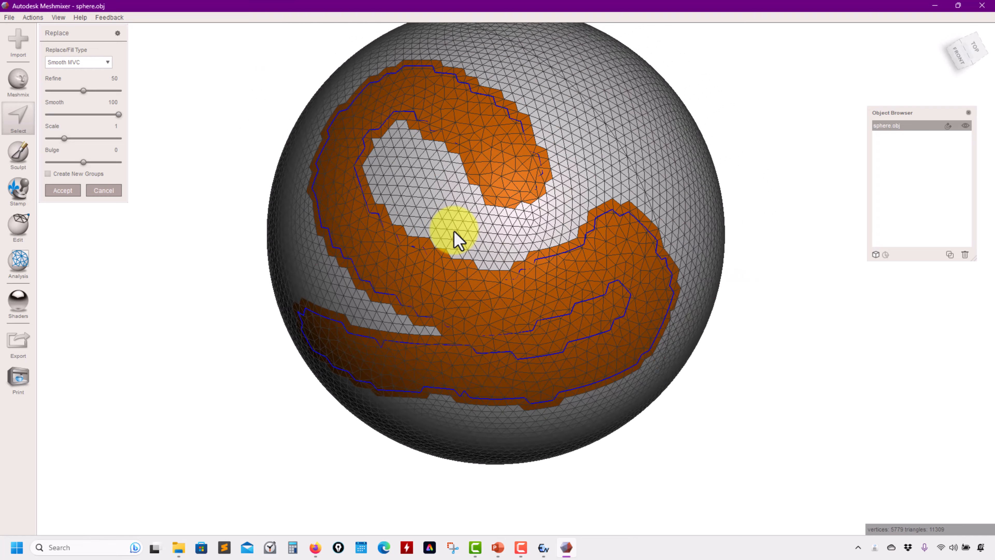
{"action": "right_click_drag", "start_coordinate": [510, 169], "coordinate": [490, 187]}
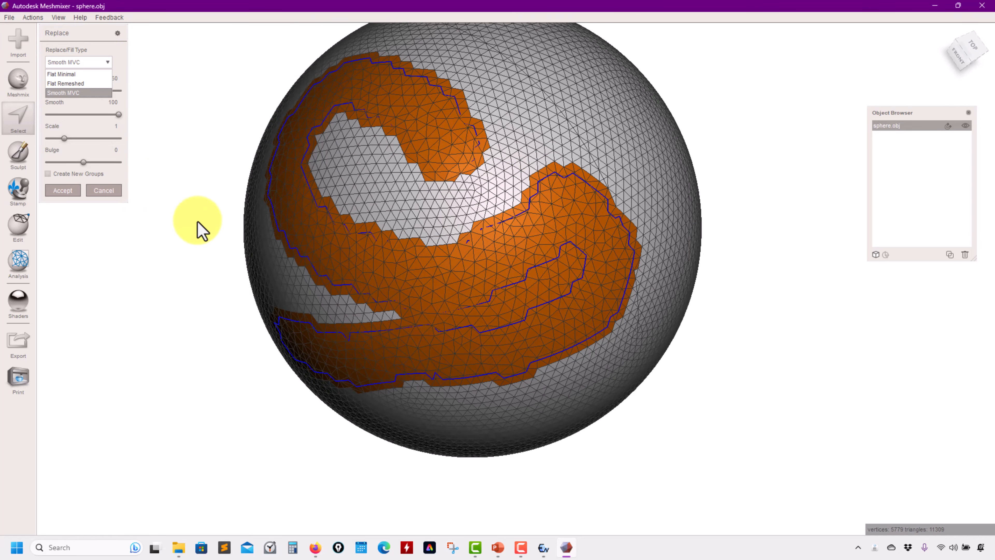
{"action": "left_click", "coordinate": [104, 192]}
{"action": "right_click_drag", "start_coordinate": [391, 248], "coordinate": [271, 243]}
Step: Review the Edit and Modify commands for the filled faces and clear the face selection
{"action": "left_click", "coordinate": [76, 34]}
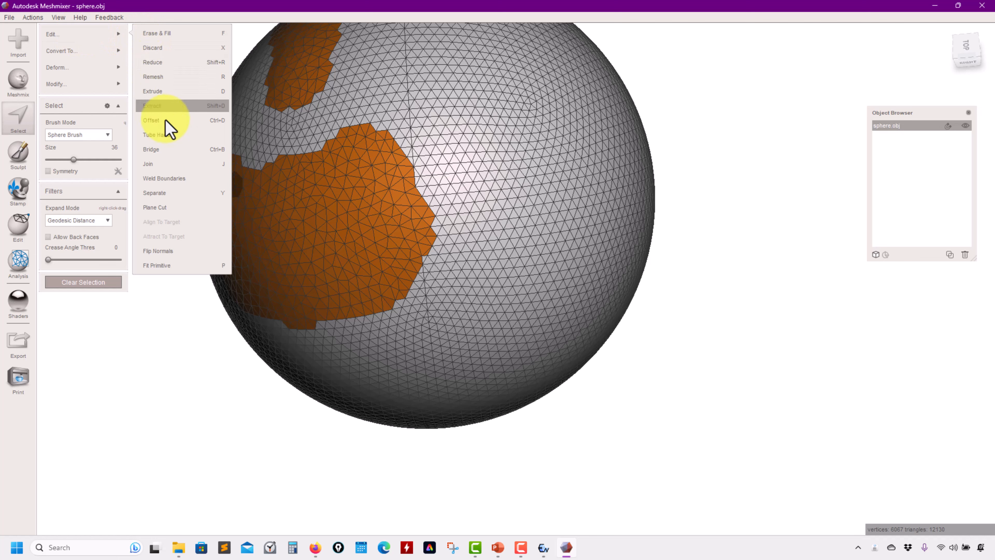
{"action": "mouse_move", "coordinate": [70, 87]}
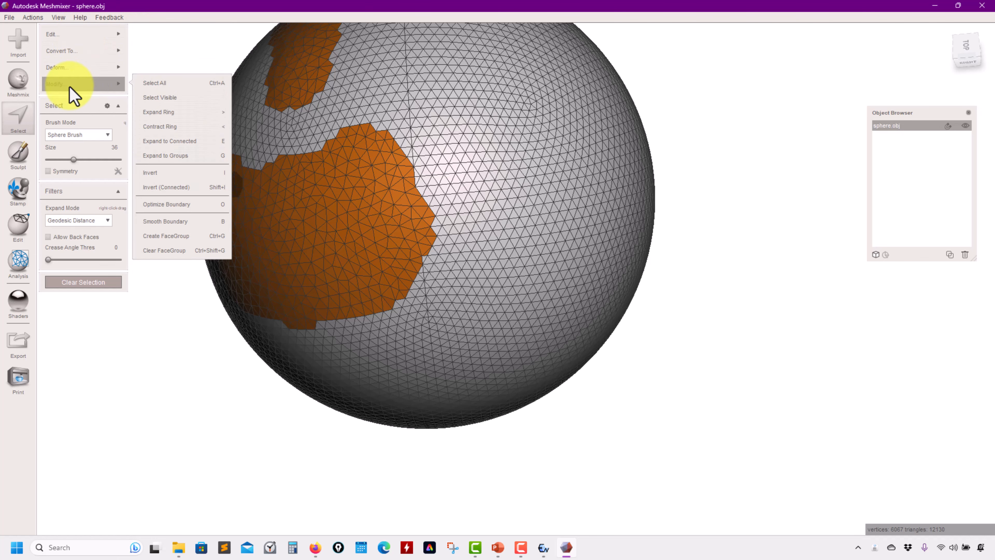
{"action": "right_click_drag", "start_coordinate": [171, 395], "coordinate": [197, 373]}
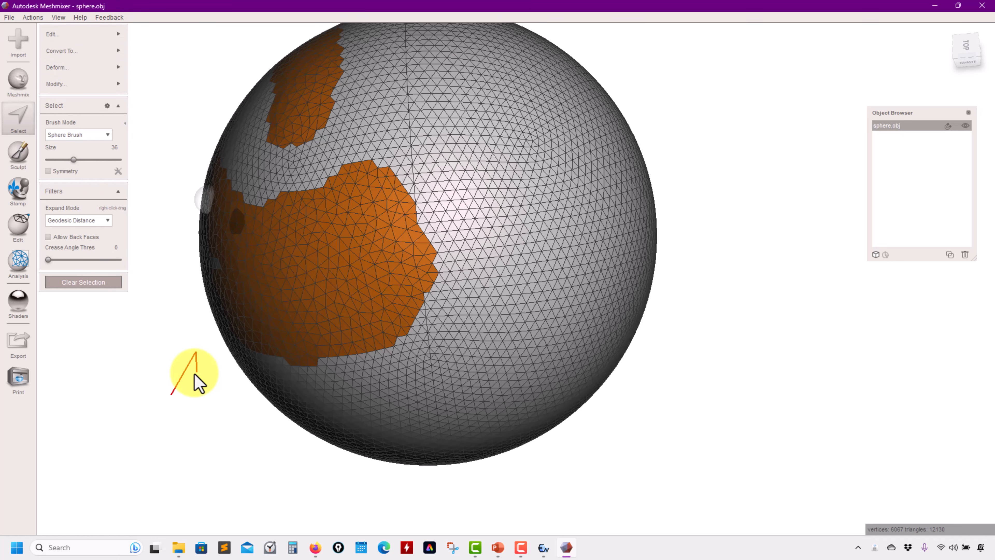
{"action": "key", "text": "Escape"}
{"action": "right_click_drag", "start_coordinate": [142, 273], "coordinate": [361, 300]}
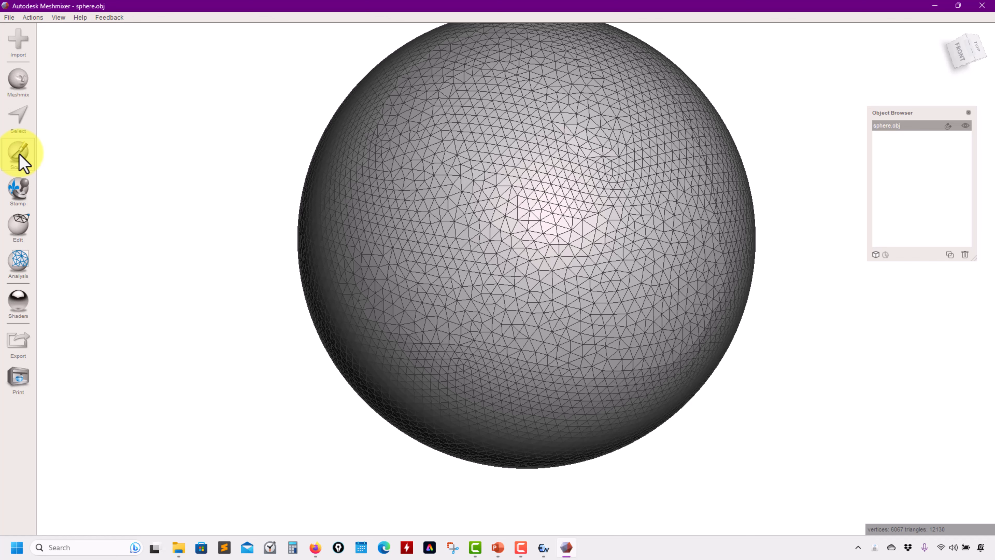
{"action": "right_click_drag", "start_coordinate": [451, 206], "coordinate": [382, 254]}
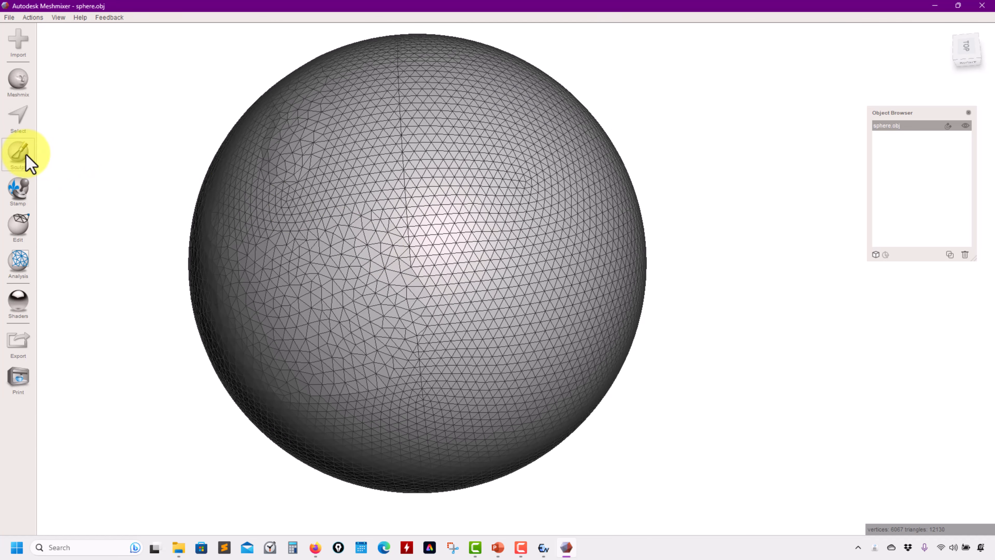
Step: Pull one short and two long spikes out of the sphere with the Drag sculpt brush
{"action": "left_click", "coordinate": [27, 161]}
{"action": "left_click", "coordinate": [85, 56]}
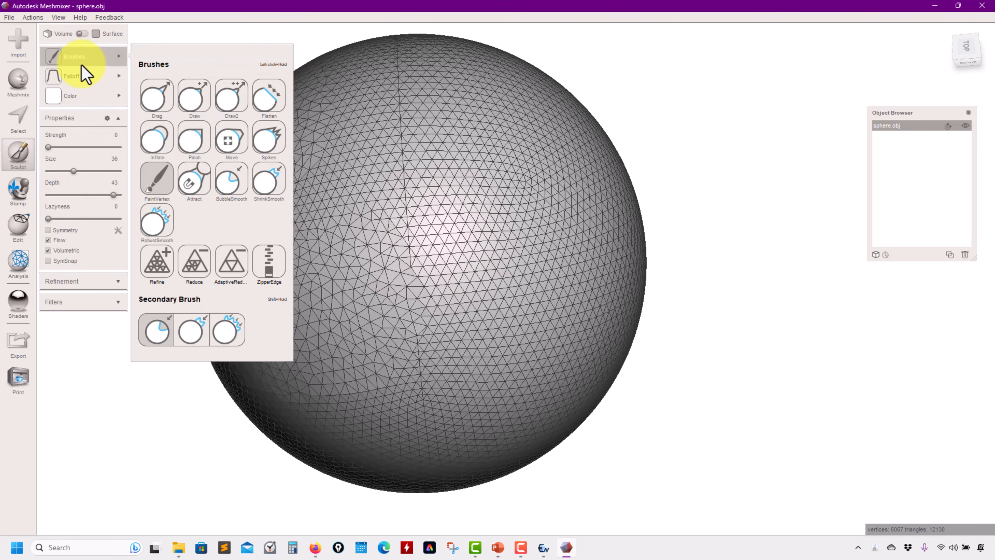
{"action": "left_click", "coordinate": [157, 100]}
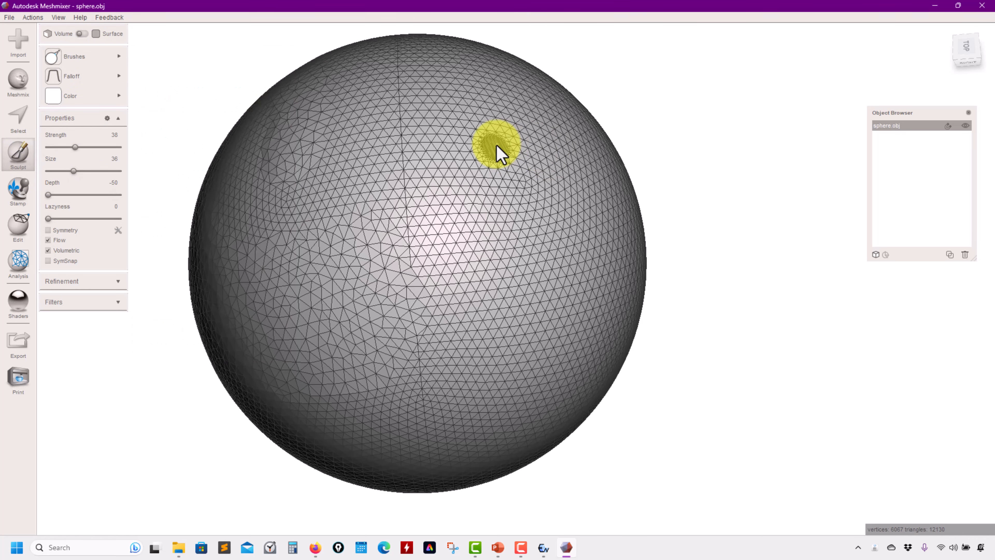
{"action": "left_click_drag", "start_coordinate": [500, 154], "coordinate": [548, 98]}
{"action": "right_click_drag", "start_coordinate": [535, 234], "coordinate": [701, 187]}
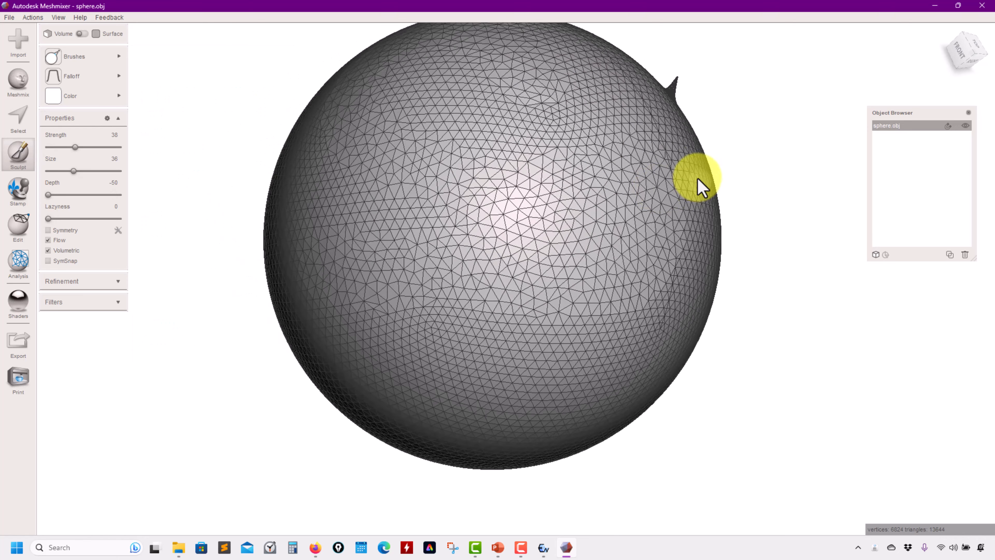
{"action": "left_click_drag", "start_coordinate": [698, 181], "coordinate": [778, 165]}
{"action": "left_click_drag", "start_coordinate": [680, 261], "coordinate": [812, 285]}
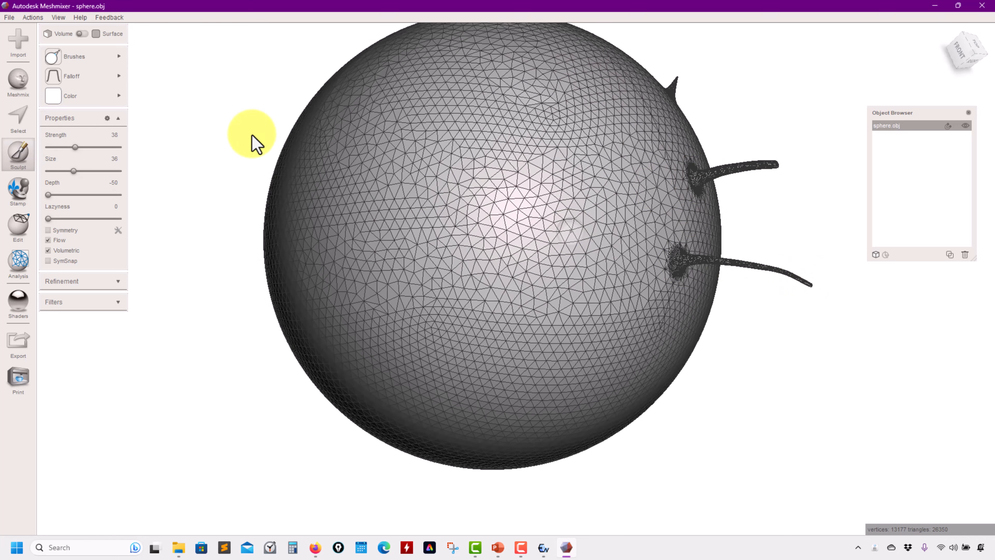
Step: Flatten a patch of the sphere's surface near the two long spikes with the Flatten brush at strength 50
{"action": "left_click", "coordinate": [78, 57]}
{"action": "left_click", "coordinate": [260, 104]}
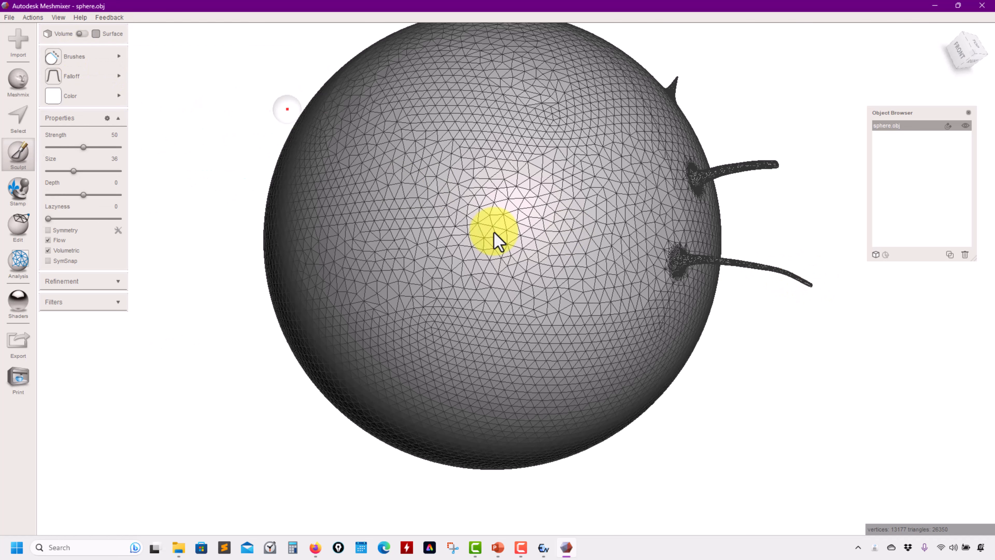
{"action": "mouse_move", "coordinate": [591, 247]}
{"action": "left_mouse_down"}
{"action": "mouse_move", "coordinate": [486, 231]}
{"action": "mouse_move", "coordinate": [511, 222]}
{"action": "mouse_move", "coordinate": [505, 254]}
{"action": "mouse_move", "coordinate": [470, 247]}
{"action": "left_mouse_up"}
{"action": "right_click_drag", "start_coordinate": [409, 230], "coordinate": [527, 228]}
Step: Coarsen the dense flattened patch and remove the upper long spike with the PaintVertex brush at strength 17
{"action": "mouse_move", "coordinate": [94, 86]}
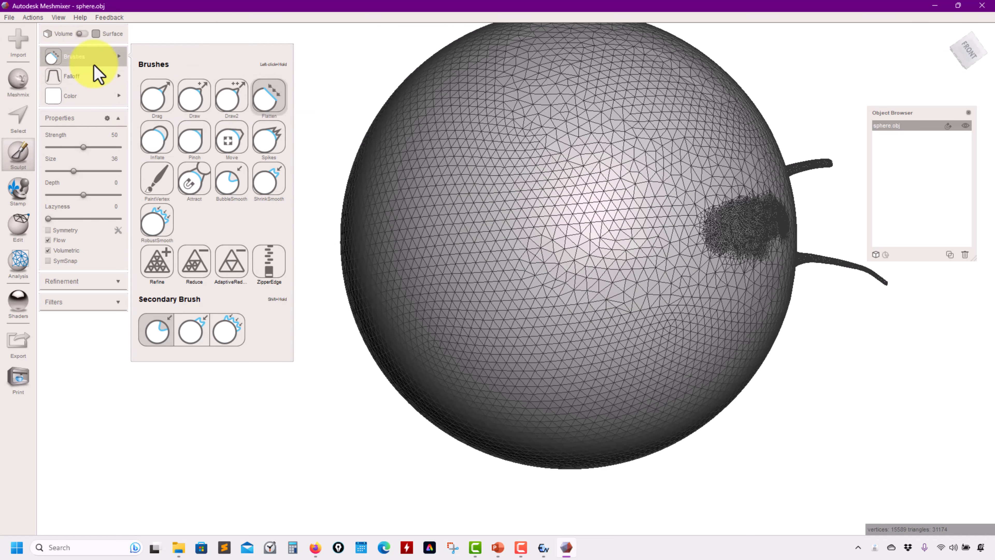
{"action": "mouse_move", "coordinate": [124, 60]}
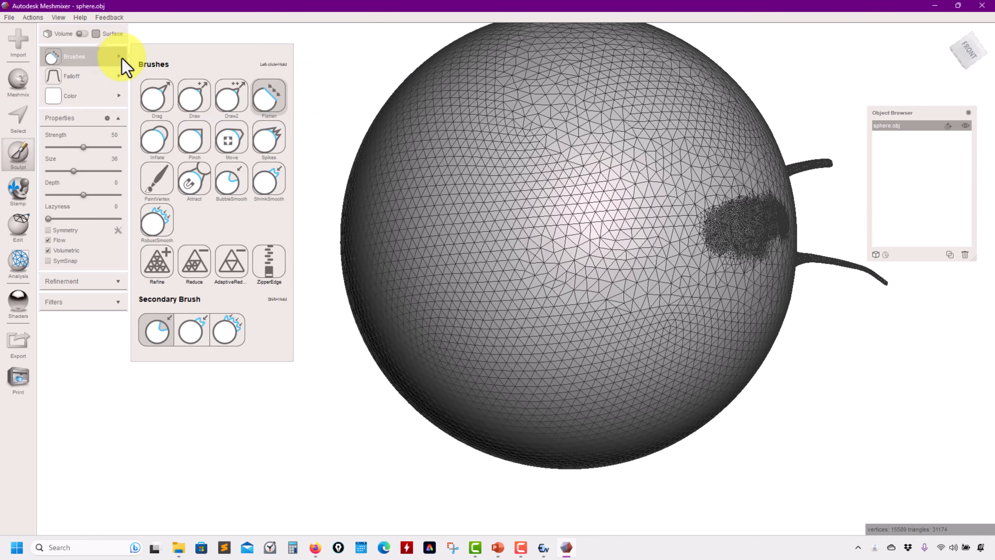
{"action": "left_click", "coordinate": [171, 192]}
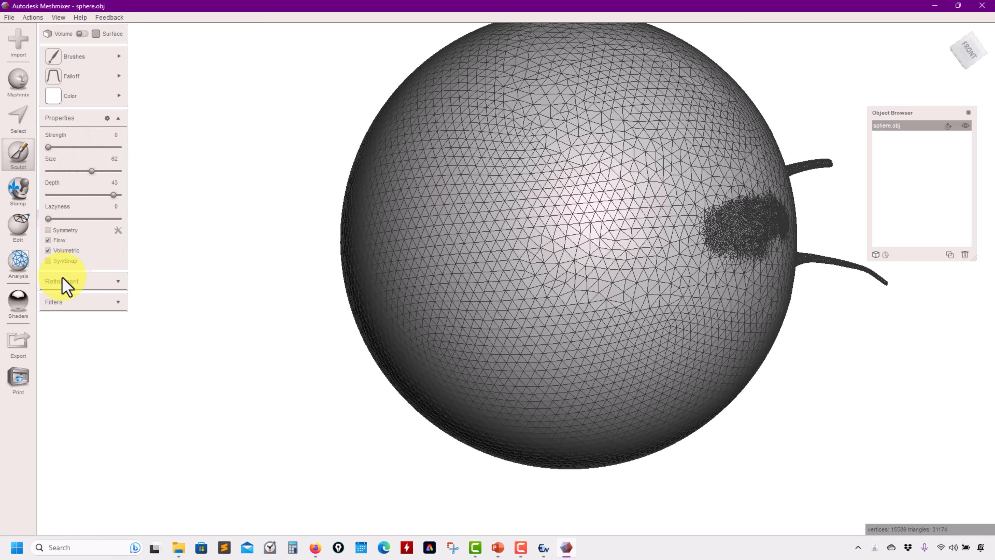
{"action": "left_click", "coordinate": [118, 282]}
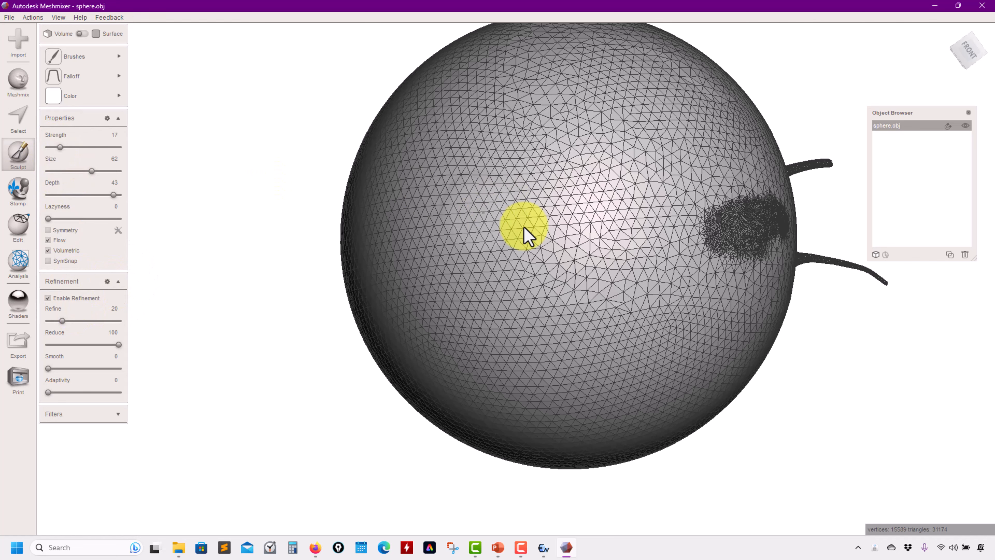
{"action": "mouse_move", "coordinate": [658, 230]}
{"action": "left_mouse_down"}
{"action": "mouse_move", "coordinate": [740, 229]}
{"action": "mouse_move", "coordinate": [634, 247]}
{"action": "left_mouse_up"}
{"action": "right_click_drag", "start_coordinate": [629, 238], "coordinate": [541, 232]}
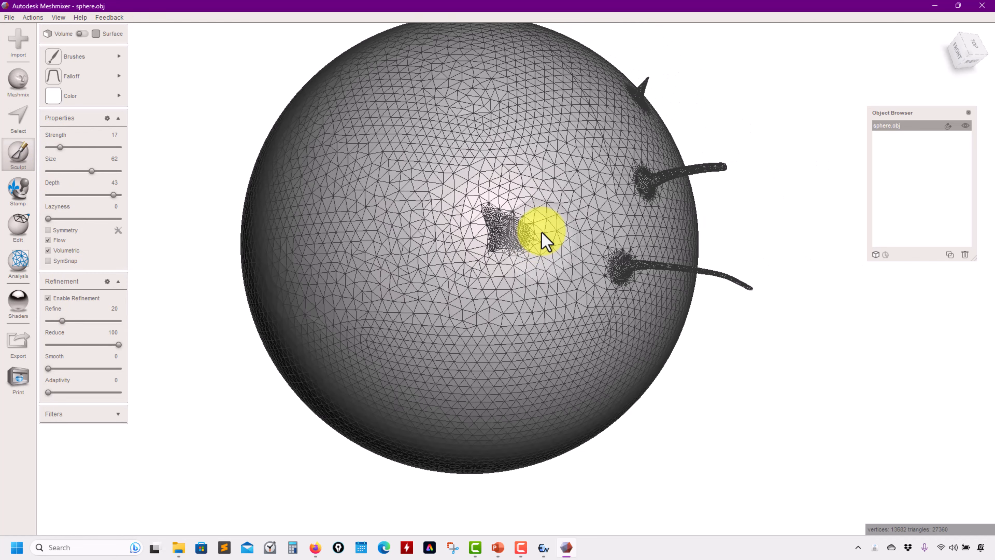
{"action": "left_click_drag", "start_coordinate": [542, 232], "coordinate": [490, 224]}
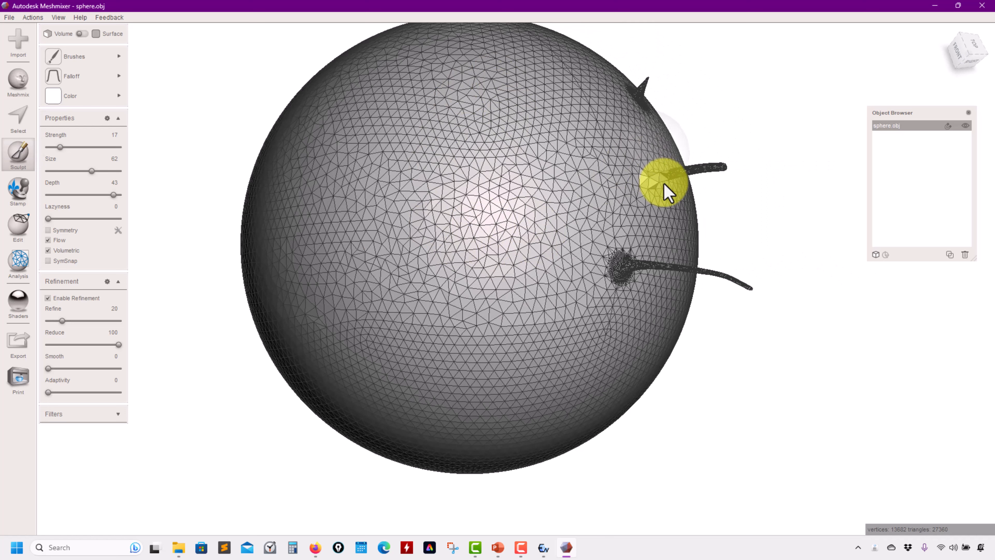
{"action": "mouse_move", "coordinate": [664, 189]}
{"action": "left_mouse_down"}
{"action": "mouse_move", "coordinate": [740, 183]}
{"action": "mouse_move", "coordinate": [640, 194]}
{"action": "left_mouse_up"}
{"action": "right_click_drag", "start_coordinate": [352, 195], "coordinate": [447, 212]}
Step: Brush over the remaining long spike with the ShrinkSmooth brush at strength 22
{"action": "mouse_move", "coordinate": [78, 57]}
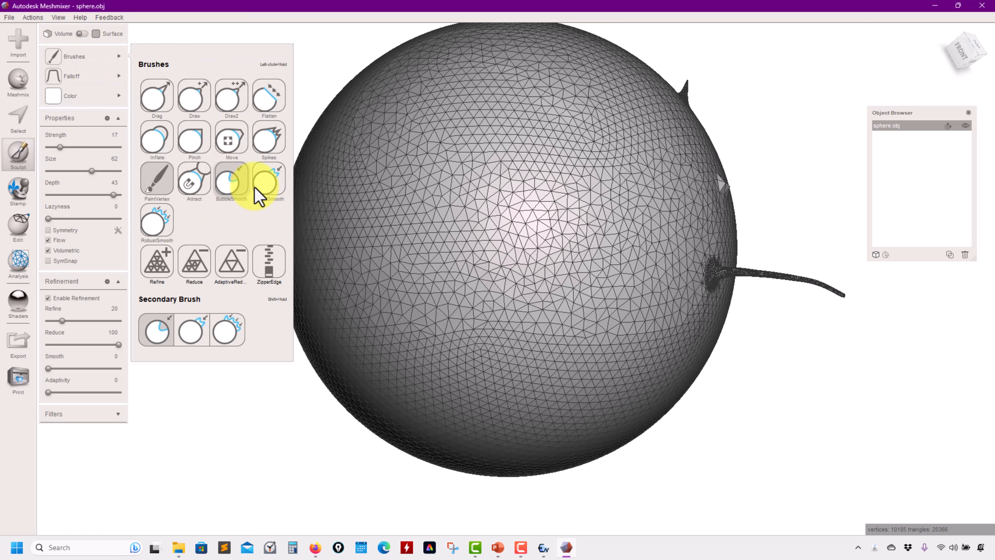
{"action": "left_click", "coordinate": [263, 192]}
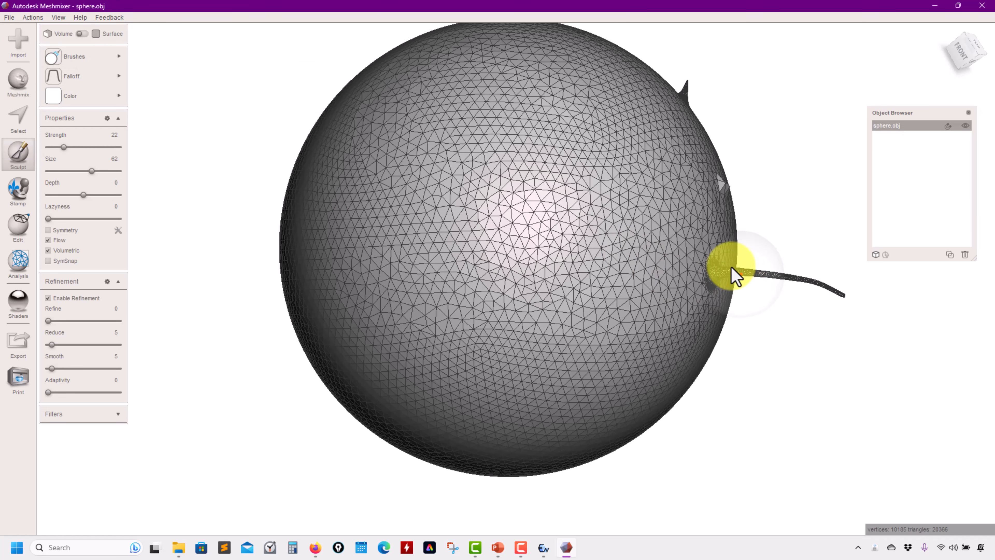
{"action": "left_click_drag", "start_coordinate": [772, 268], "coordinate": [822, 282]}
{"action": "mouse_move", "coordinate": [666, 235]}
{"action": "right_mouse_down"}
{"action": "mouse_move", "coordinate": [517, 268]}
{"action": "mouse_move", "coordinate": [397, 237]}
{"action": "right_mouse_up"}
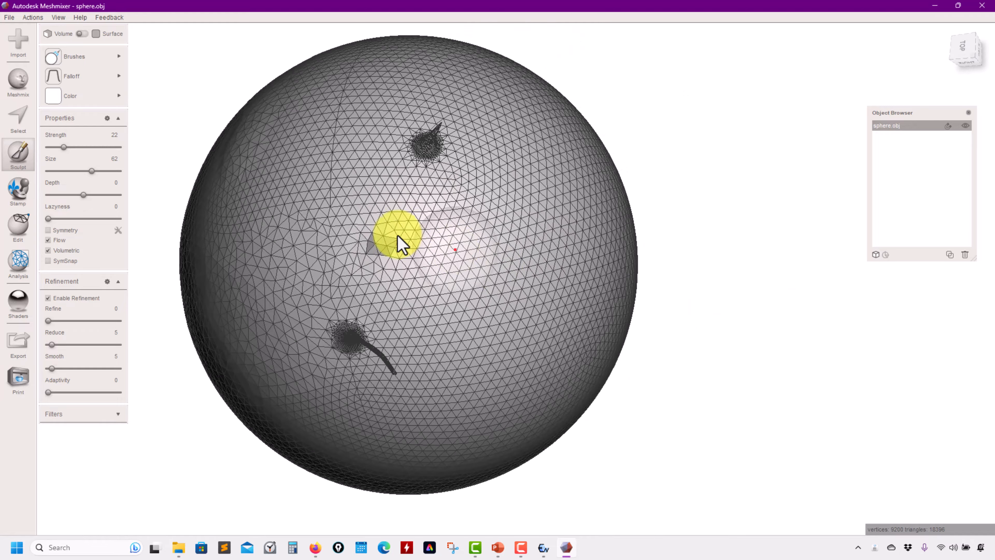
{"action": "right_click_drag", "start_coordinate": [547, 282], "coordinate": [437, 241]}
{"action": "scroll", "coordinate": [436, 241], "scroll_direction": "down", "scroll_amount": 5}
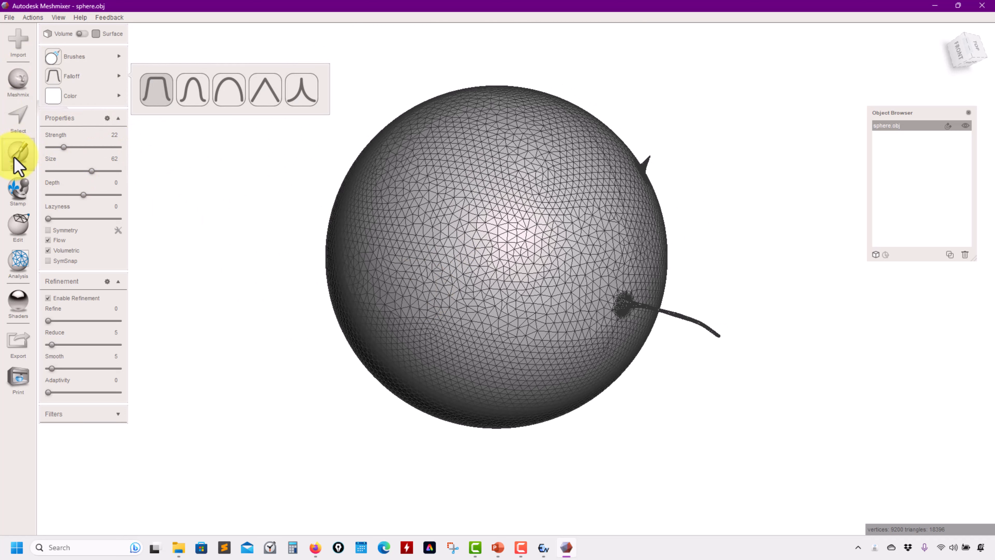
Step: Try the gold and glossy white shaders on the sphere and restore the default grey shader
{"action": "left_click", "coordinate": [21, 321]}
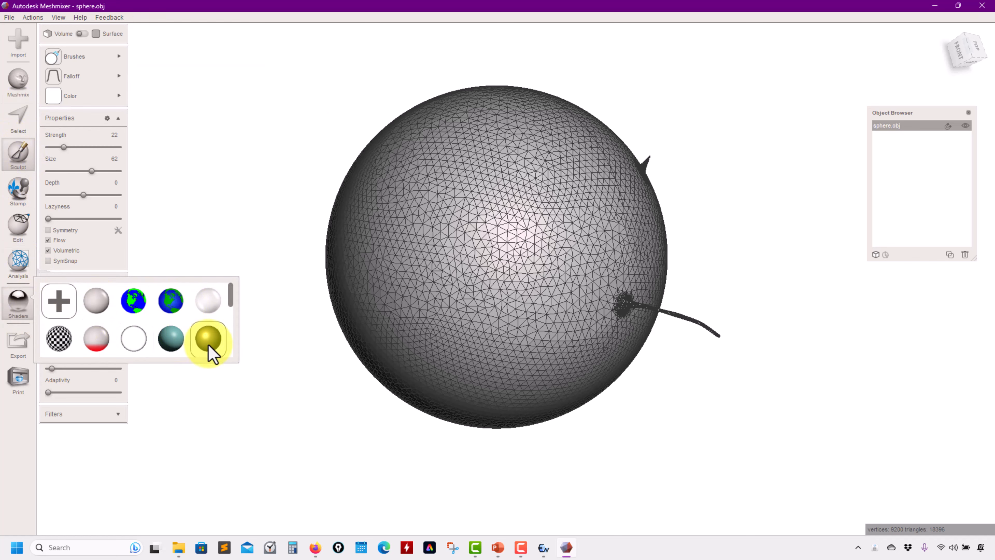
{"action": "mouse_move", "coordinate": [209, 338]}
{"action": "left_mouse_down"}
{"action": "mouse_move", "coordinate": [466, 278]}
{"action": "mouse_move", "coordinate": [491, 314]}
{"action": "left_mouse_up"}
{"action": "right_click_drag", "start_coordinate": [490, 313], "coordinate": [107, 265]}
{"action": "left_click", "coordinate": [14, 312]}
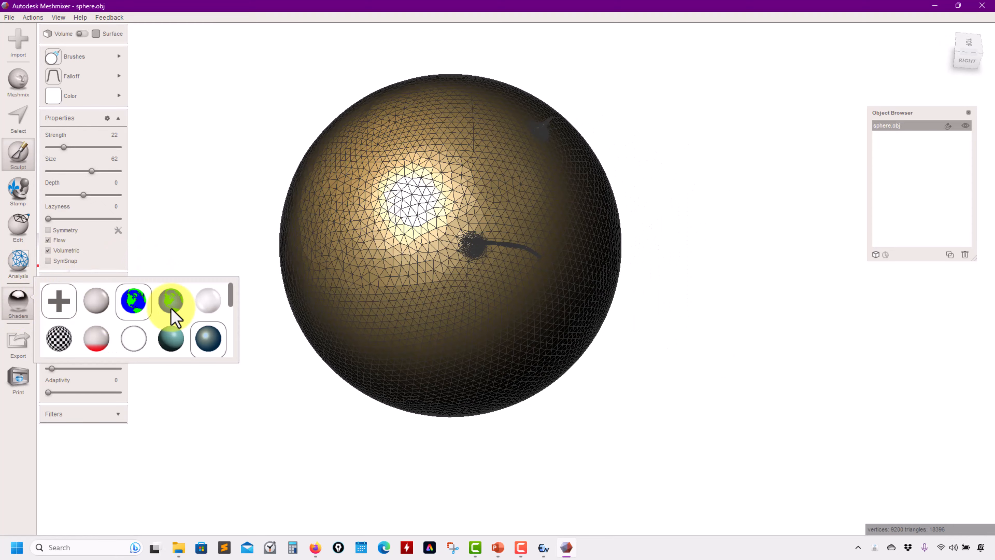
{"action": "left_click_drag", "start_coordinate": [207, 313], "coordinate": [411, 229]}
{"action": "right_click_drag", "start_coordinate": [411, 229], "coordinate": [164, 325]}
{"action": "left_click", "coordinate": [24, 306]}
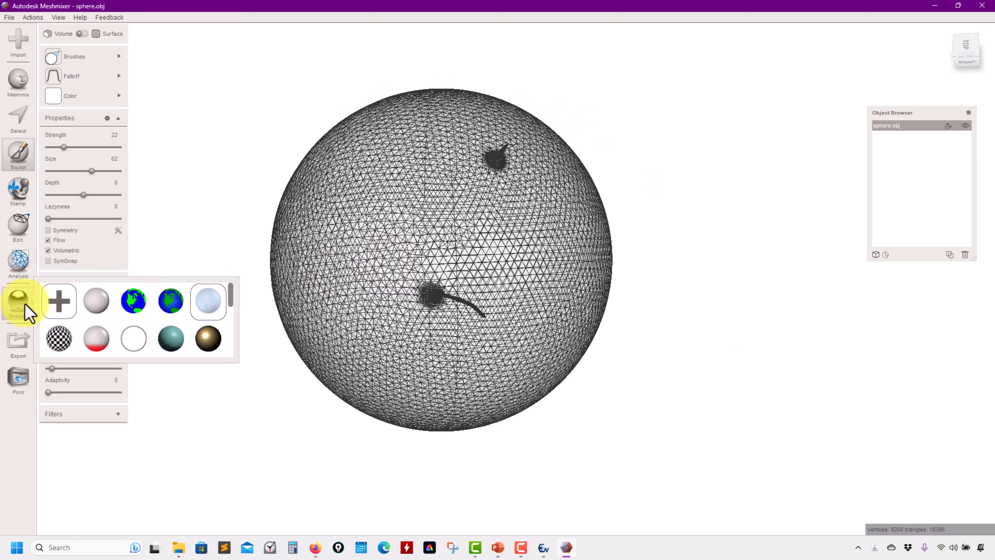
{"action": "left_click_drag", "start_coordinate": [92, 315], "coordinate": [336, 247]}
{"action": "mouse_move", "coordinate": [336, 246]}
{"action": "right_mouse_down"}
{"action": "mouse_move", "coordinate": [533, 273]}
{"action": "mouse_move", "coordinate": [414, 233]}
{"action": "mouse_move", "coordinate": [411, 161]}
{"action": "mouse_move", "coordinate": [404, 244]}
{"action": "mouse_move", "coordinate": [434, 340]}
{"action": "mouse_move", "coordinate": [480, 383]}
{"action": "mouse_move", "coordinate": [482, 243]}
{"action": "right_mouse_up"}
{"action": "middle_click_drag", "start_coordinate": [481, 242], "coordinate": [481, 222]}
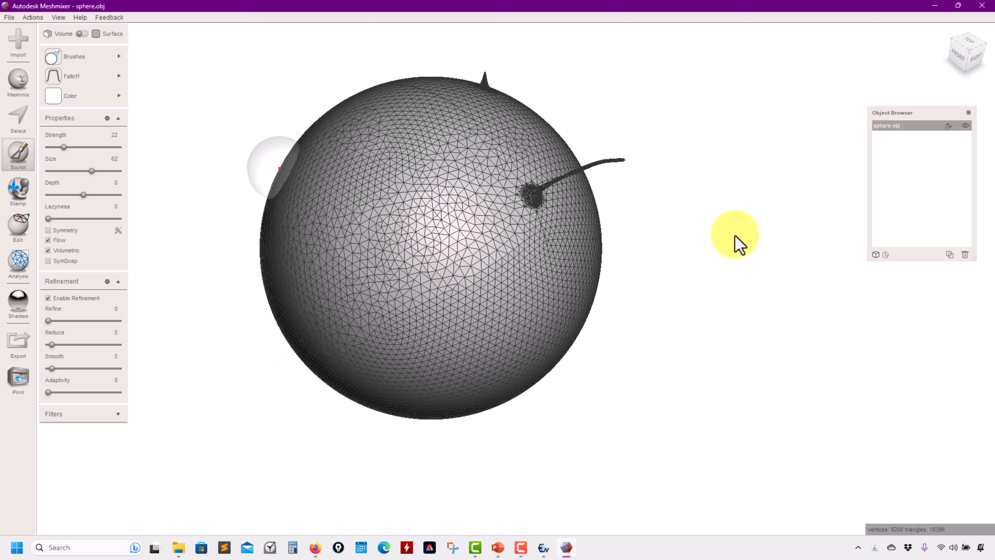
Step: Delete the sculpted sphere and load a fresh default sphere mesh
{"action": "left_click", "coordinate": [910, 129]}
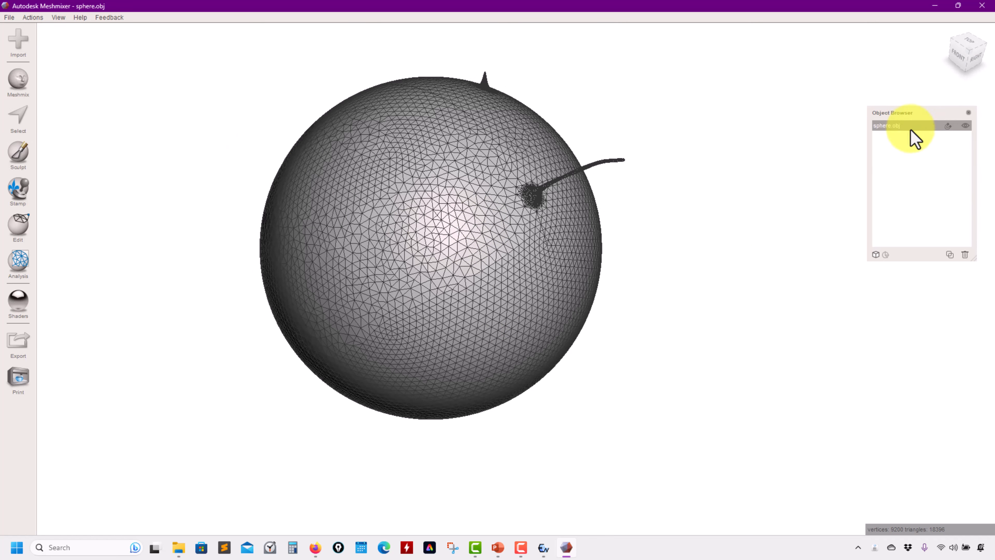
{"action": "left_click", "coordinate": [964, 254]}
{"action": "left_click", "coordinate": [513, 298]}
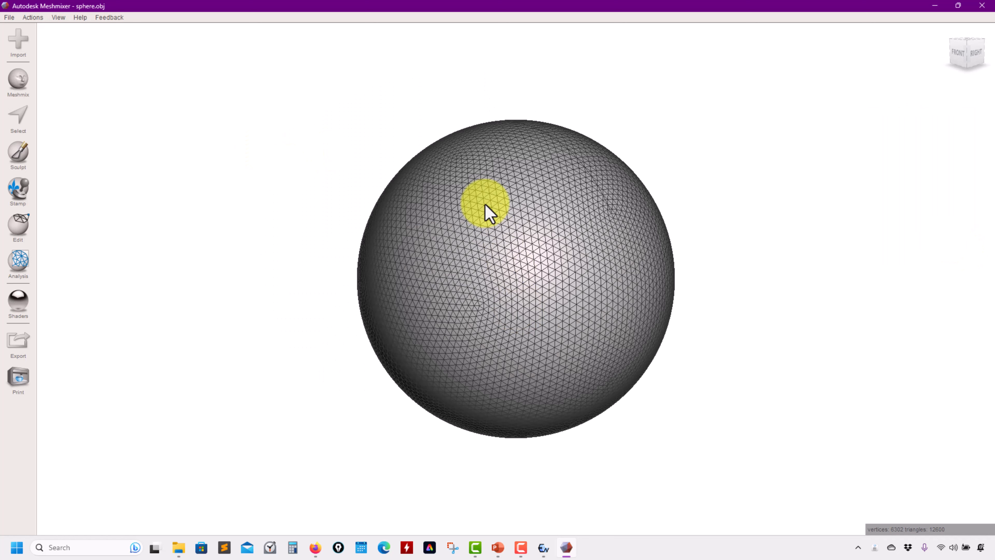
Step: Add a cylinder primitive beside the sphere and move it clear of the sphere with Translate X at 25 mm
{"action": "left_click", "coordinate": [17, 88]}
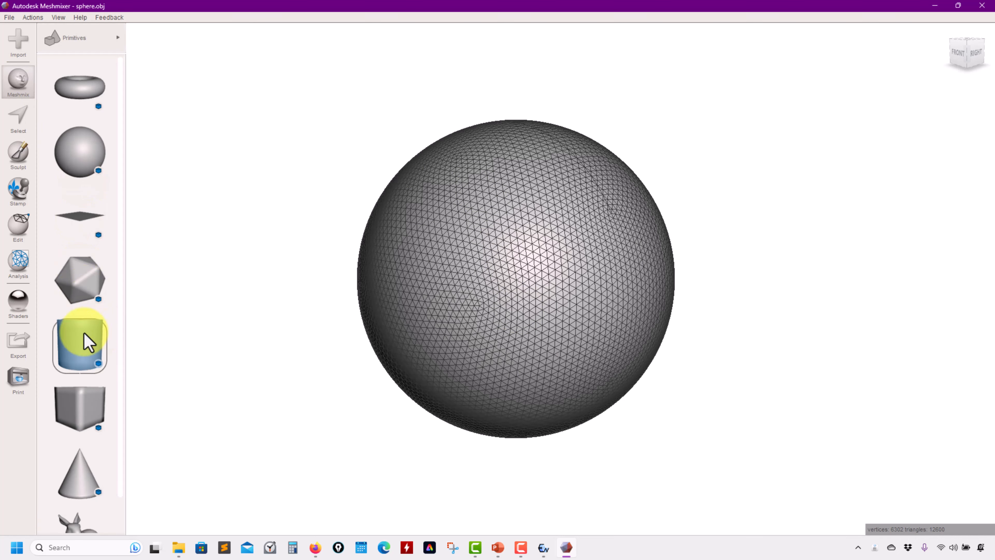
{"action": "left_click_drag", "start_coordinate": [88, 341], "coordinate": [766, 289]}
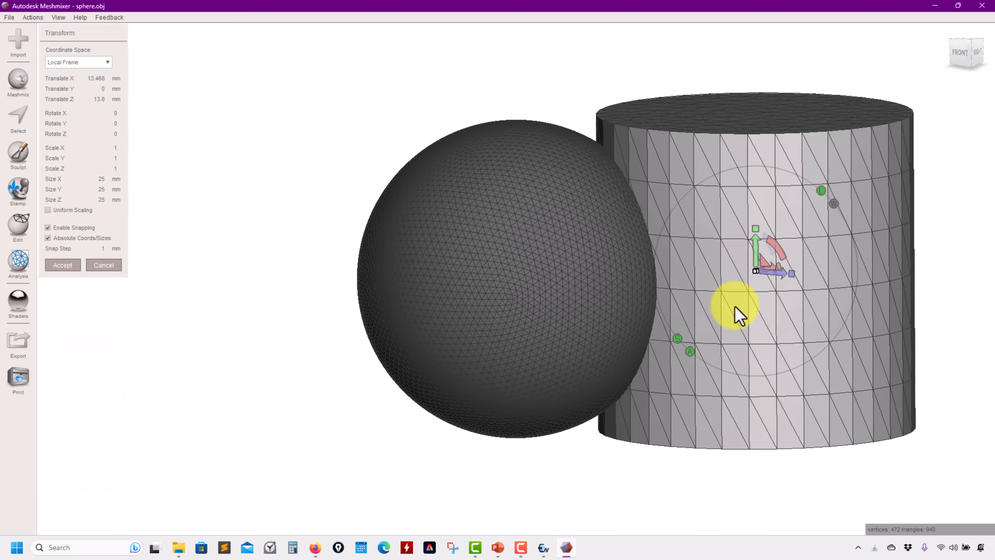
{"action": "mouse_move", "coordinate": [695, 291]}
{"action": "right_mouse_down"}
{"action": "mouse_move", "coordinate": [617, 289]}
{"action": "mouse_move", "coordinate": [744, 271]}
{"action": "mouse_move", "coordinate": [691, 305]}
{"action": "right_mouse_up"}
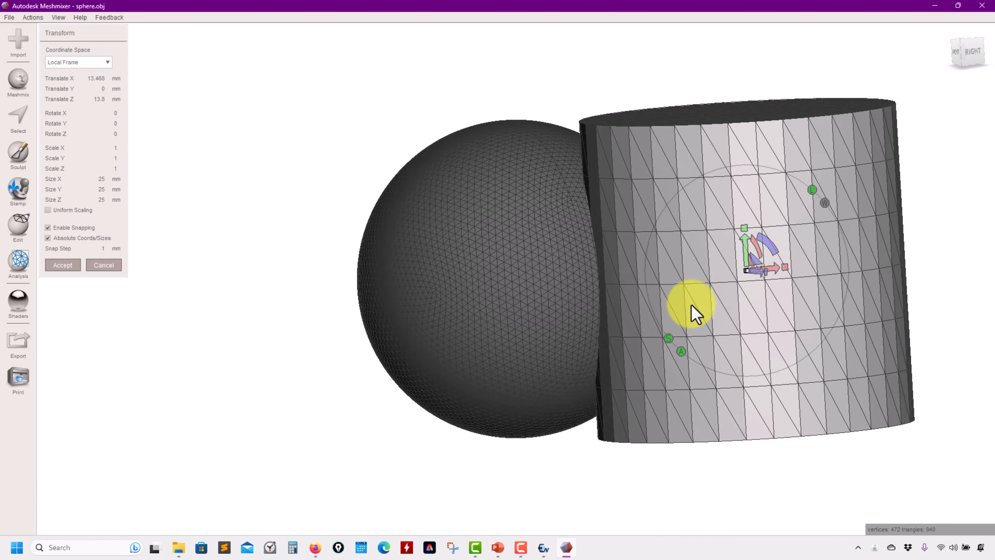
{"action": "left_click_drag", "start_coordinate": [753, 269], "coordinate": [884, 271]}
{"action": "right_click_drag", "start_coordinate": [736, 275], "coordinate": [566, 245]}
{"action": "middle_click_drag", "start_coordinate": [617, 328], "coordinate": [386, 249]}
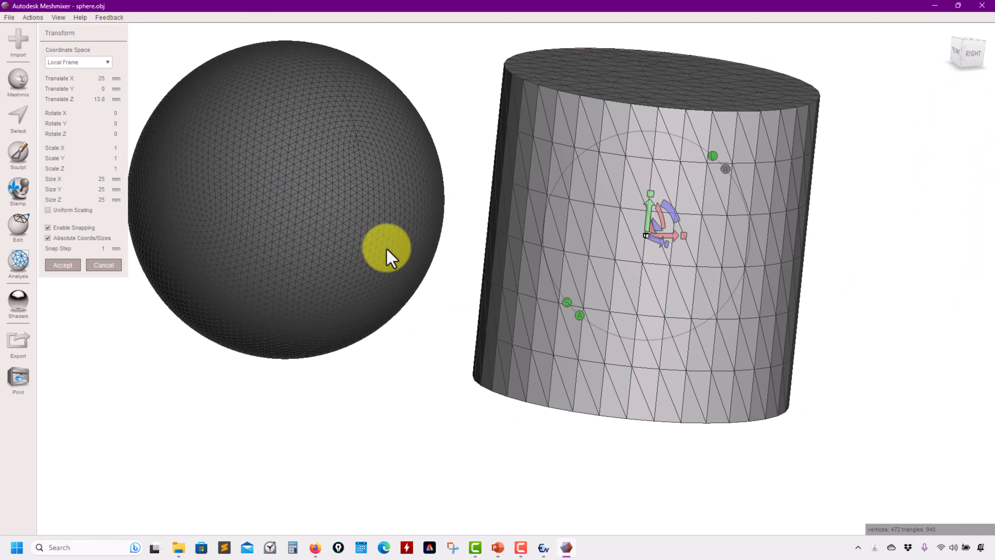
{"action": "left_click", "coordinate": [64, 266]}
Step: Show the Object Browser and select both the sphere and the cylinder in it
{"action": "right_click_drag", "start_coordinate": [382, 310], "coordinate": [422, 345]}
{"action": "left_click", "coordinate": [58, 18]}
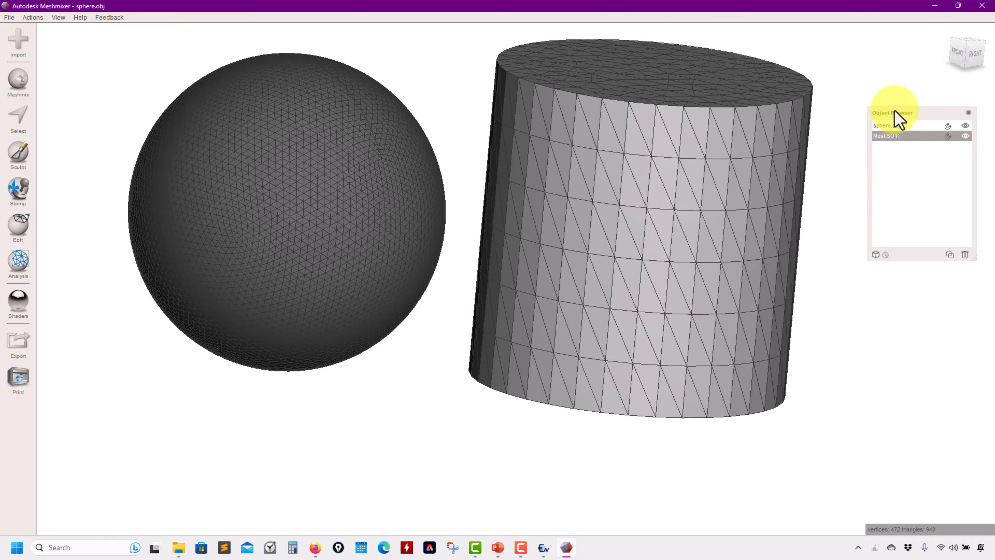
{"action": "left_click", "coordinate": [898, 126]}
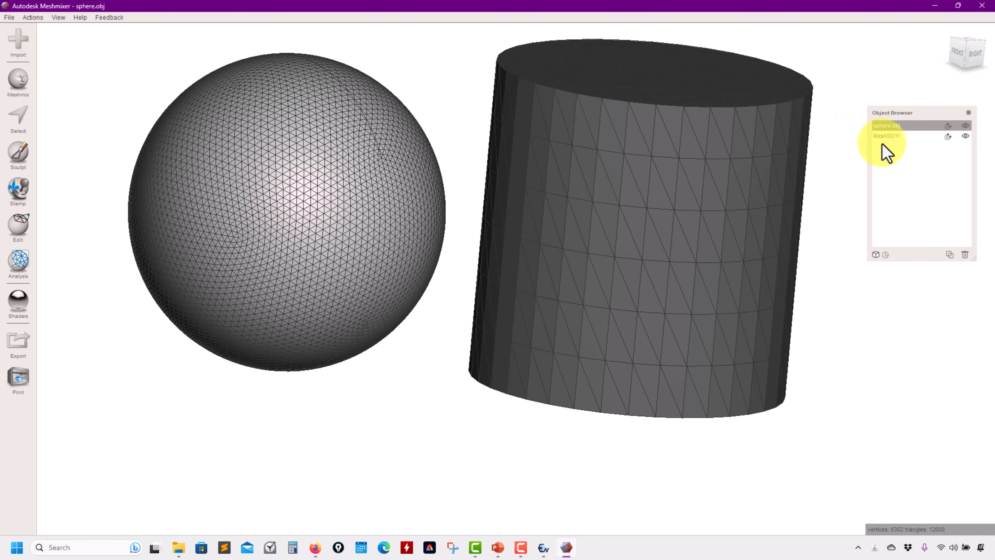
{"action": "left_click", "coordinate": [891, 136]}
{"action": "left_click", "coordinate": [892, 127]}
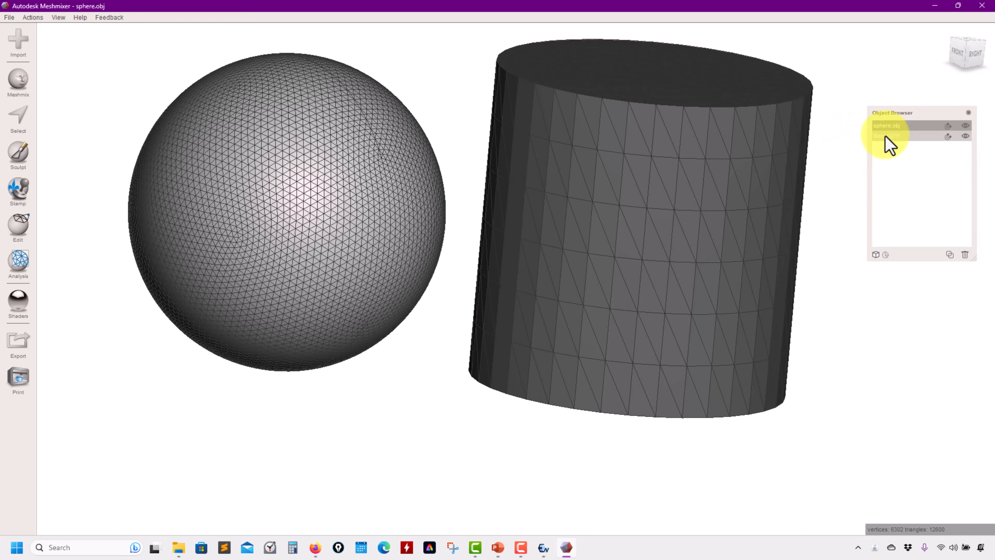
{"action": "left_click", "coordinate": [886, 136]}
{"action": "left_click", "coordinate": [893, 126], "text": "shift"}
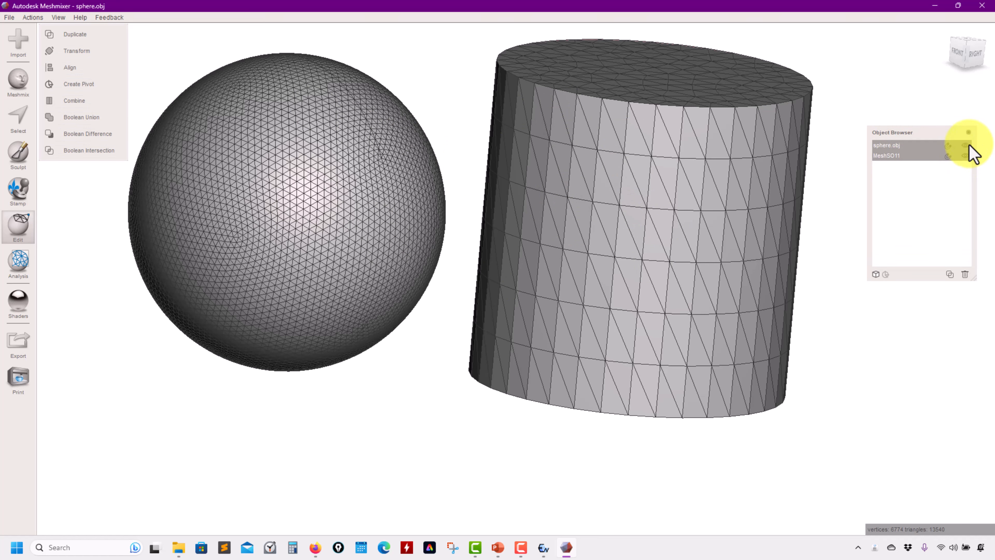
Step: Toggle the sphere's visibility off and on, and make the cylinder the only active object
{"action": "left_click", "coordinate": [967, 145]}
{"action": "left_click", "coordinate": [968, 147]}
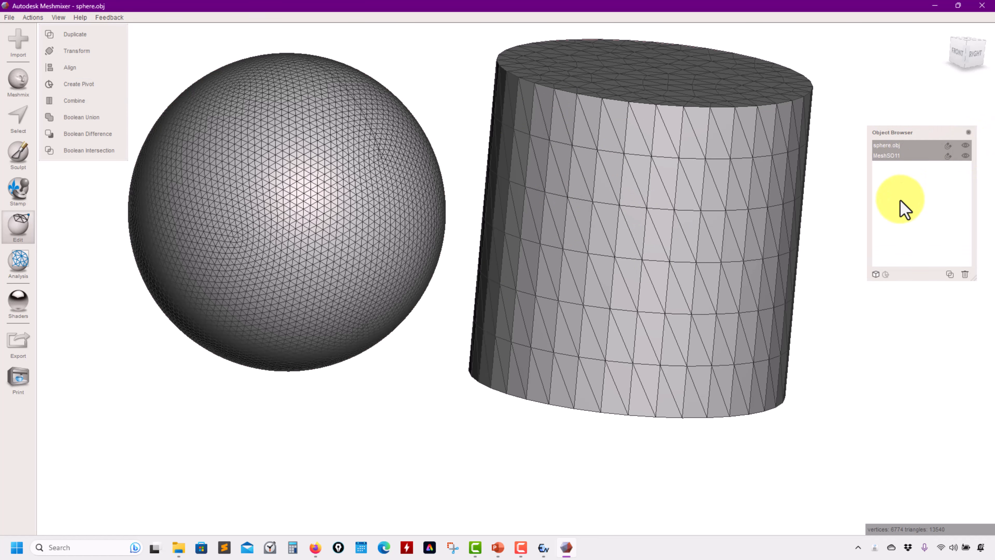
{"action": "left_click", "coordinate": [890, 156]}
{"action": "right_click_drag", "start_coordinate": [705, 283], "coordinate": [692, 215]}
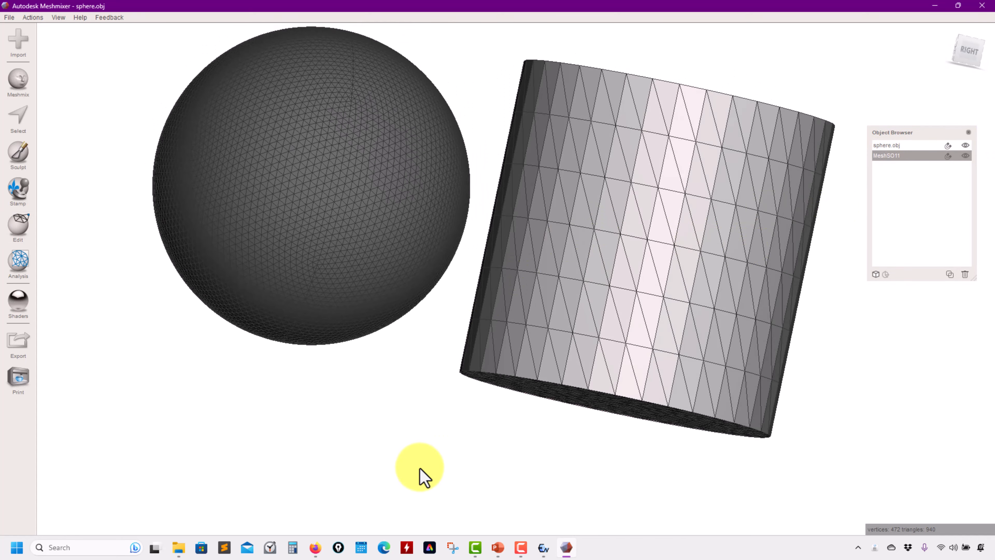
Step: Select all of the cylinder's faces and clear the selection
{"action": "key", "text": "ctrl+a"}
{"action": "right_click_drag", "start_coordinate": [402, 438], "coordinate": [218, 316]}
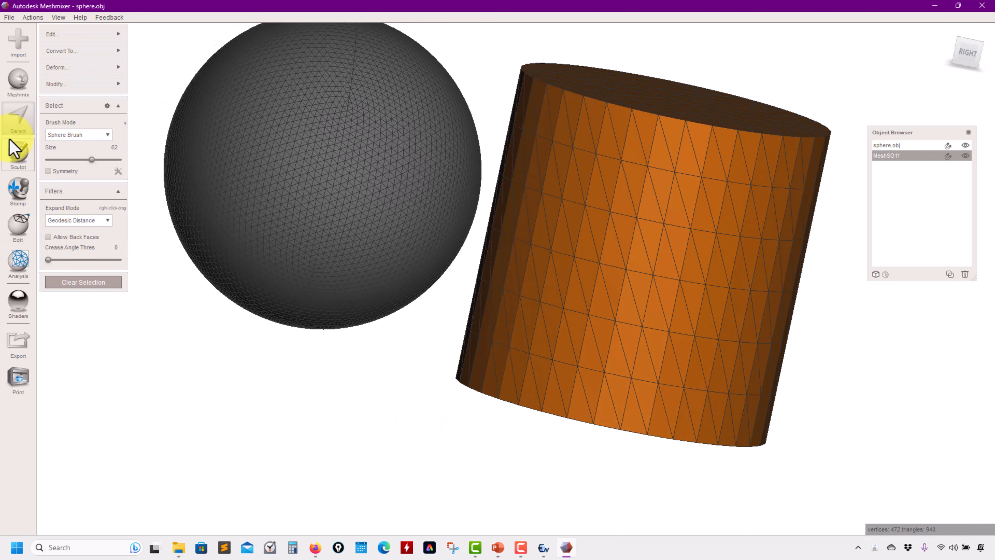
{"action": "key", "text": "Escape"}
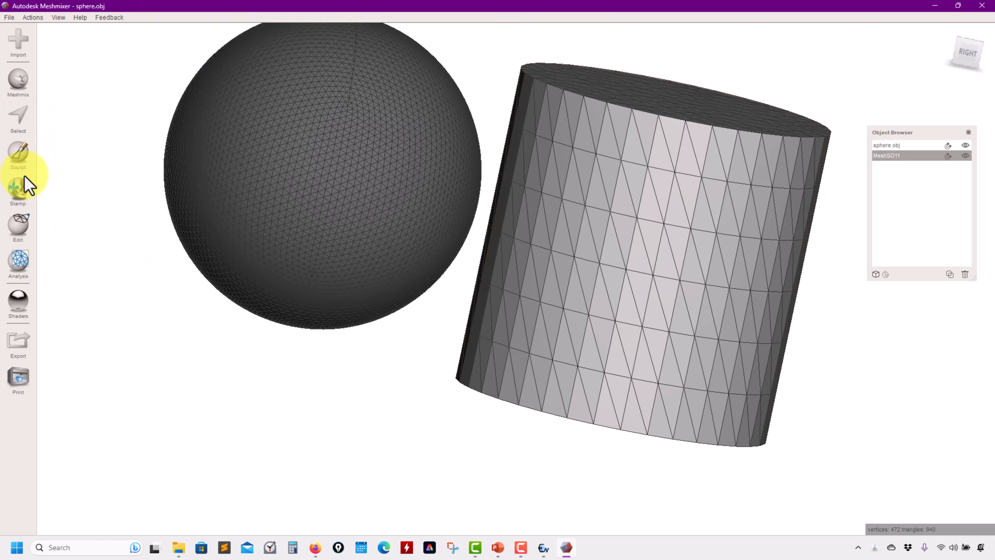
Step: Select all the faces of the cylinder's top cap with the Sphere Brush at size 62
{"action": "left_click", "coordinate": [19, 118]}
{"action": "right_click_drag", "start_coordinate": [507, 225], "coordinate": [589, 249]}
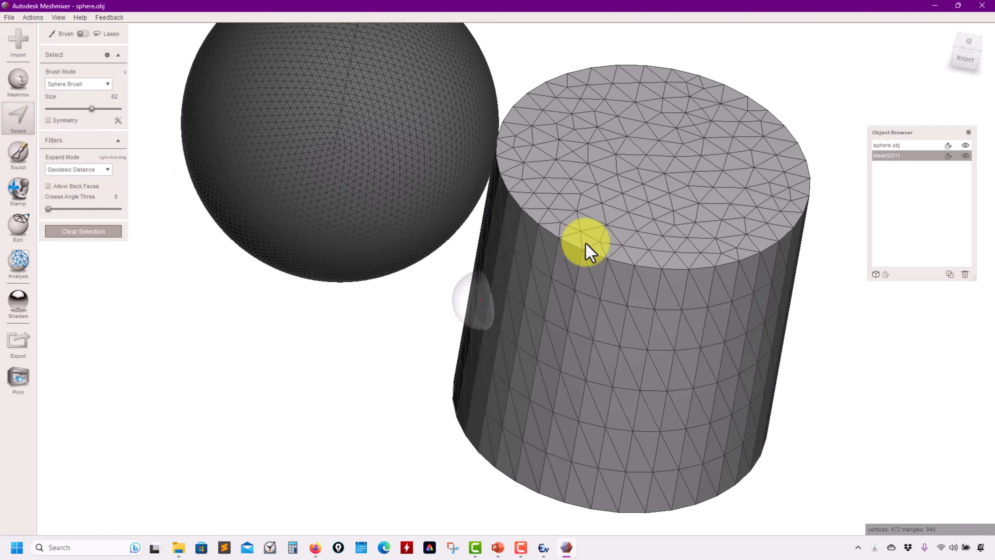
{"action": "mouse_move", "coordinate": [713, 168]}
{"action": "left_mouse_down"}
{"action": "mouse_move", "coordinate": [710, 144]}
{"action": "mouse_move", "coordinate": [595, 115]}
{"action": "mouse_move", "coordinate": [568, 185]}
{"action": "left_mouse_up"}
{"action": "mouse_move", "coordinate": [661, 216]}
{"action": "left_mouse_down"}
{"action": "mouse_move", "coordinate": [644, 155]}
{"action": "mouse_move", "coordinate": [611, 100]}
{"action": "mouse_move", "coordinate": [680, 231]}
{"action": "mouse_move", "coordinate": [751, 133]}
{"action": "mouse_move", "coordinate": [560, 116]}
{"action": "mouse_move", "coordinate": [533, 192]}
{"action": "mouse_move", "coordinate": [589, 232]}
{"action": "mouse_move", "coordinate": [768, 224]}
{"action": "mouse_move", "coordinate": [792, 177]}
{"action": "mouse_move", "coordinate": [775, 139]}
{"action": "mouse_move", "coordinate": [711, 98]}
{"action": "mouse_move", "coordinate": [596, 88]}
{"action": "mouse_move", "coordinate": [527, 130]}
{"action": "mouse_move", "coordinate": [515, 155]}
{"action": "mouse_move", "coordinate": [575, 225]}
{"action": "mouse_move", "coordinate": [751, 163]}
{"action": "mouse_move", "coordinate": [694, 221]}
{"action": "mouse_move", "coordinate": [573, 218]}
{"action": "mouse_move", "coordinate": [557, 229]}
{"action": "mouse_move", "coordinate": [595, 246]}
{"action": "mouse_move", "coordinate": [730, 245]}
{"action": "left_mouse_up"}
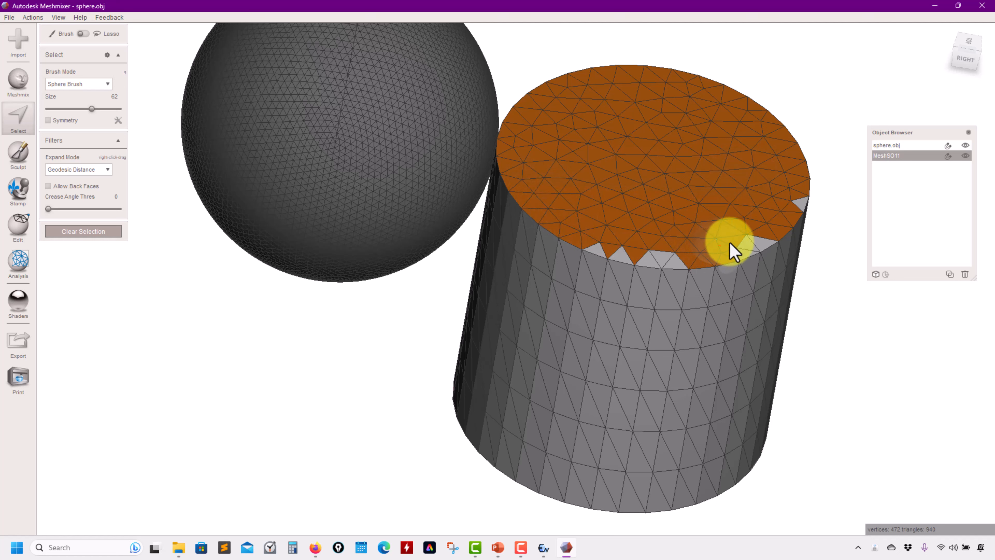
{"action": "mouse_move", "coordinate": [798, 209]}
{"action": "left_mouse_down"}
{"action": "mouse_move", "coordinate": [756, 240]}
{"action": "mouse_move", "coordinate": [629, 262]}
{"action": "mouse_move", "coordinate": [584, 251]}
{"action": "mouse_move", "coordinate": [566, 212]}
{"action": "left_mouse_up"}
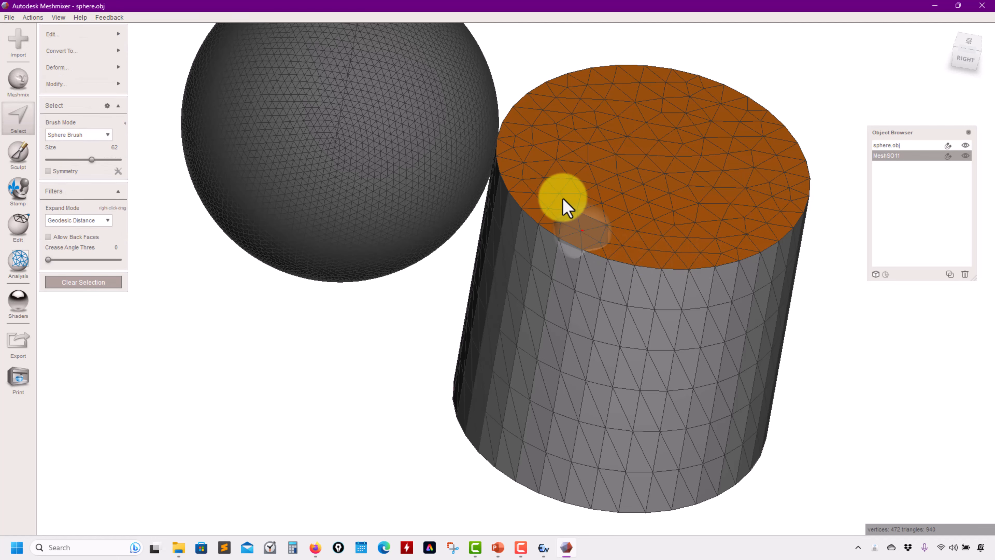
{"action": "right_click_drag", "start_coordinate": [562, 202], "coordinate": [727, 245]}
Step: Create a face group from the selected top faces of the cylinder and clear the selection
{"action": "mouse_move", "coordinate": [86, 30]}
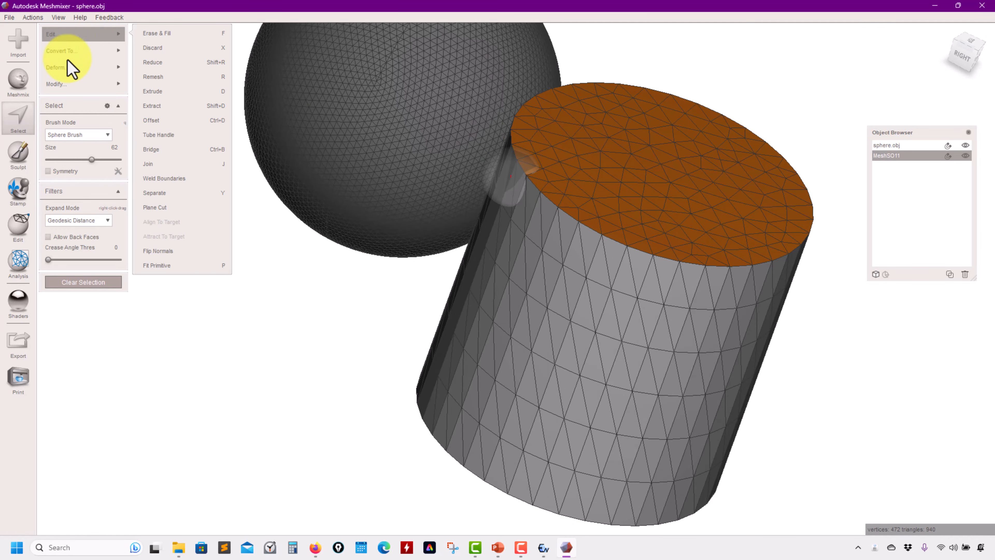
{"action": "mouse_move", "coordinate": [62, 88]}
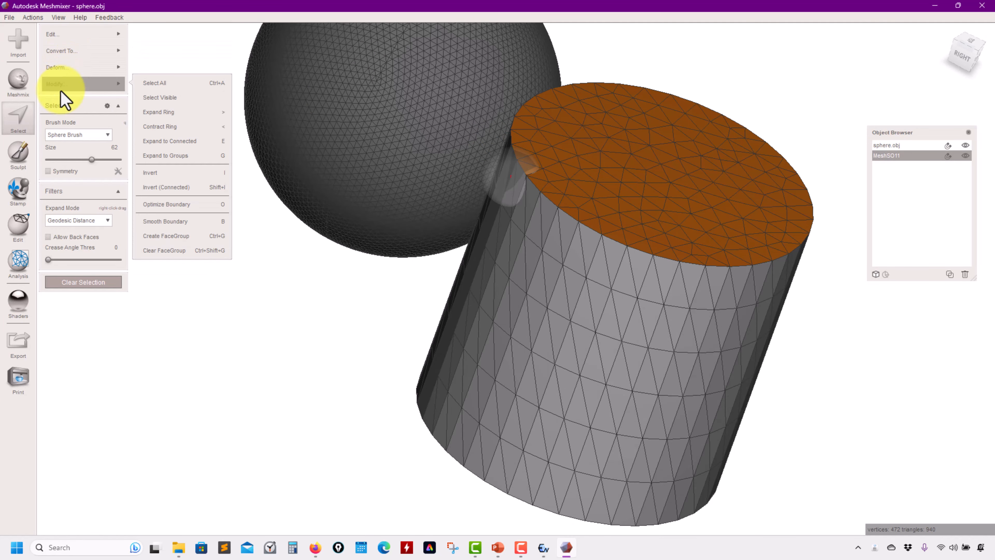
{"action": "left_click", "coordinate": [172, 235]}
{"action": "right_click_drag", "start_coordinate": [421, 260], "coordinate": [549, 196]}
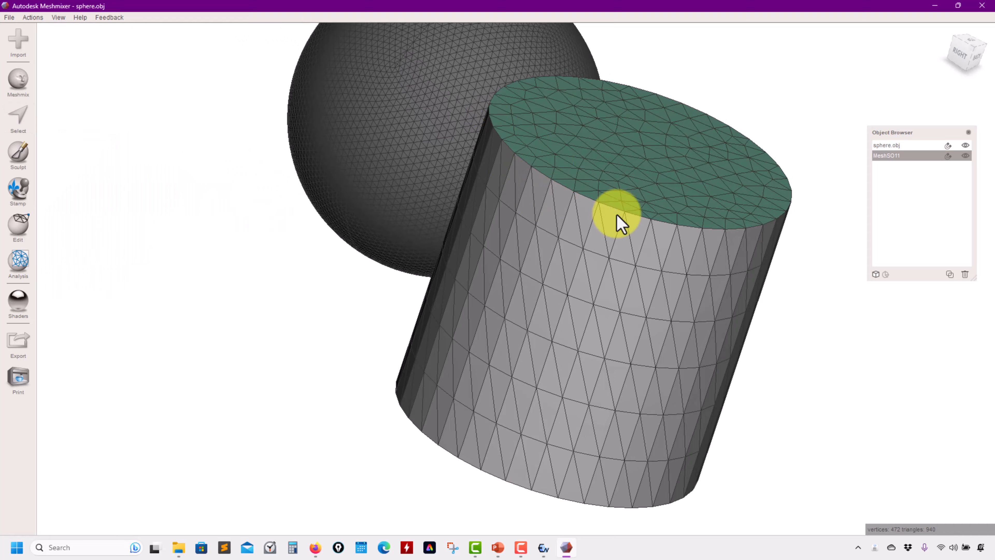
{"action": "right_click_drag", "start_coordinate": [560, 229], "coordinate": [611, 449]}
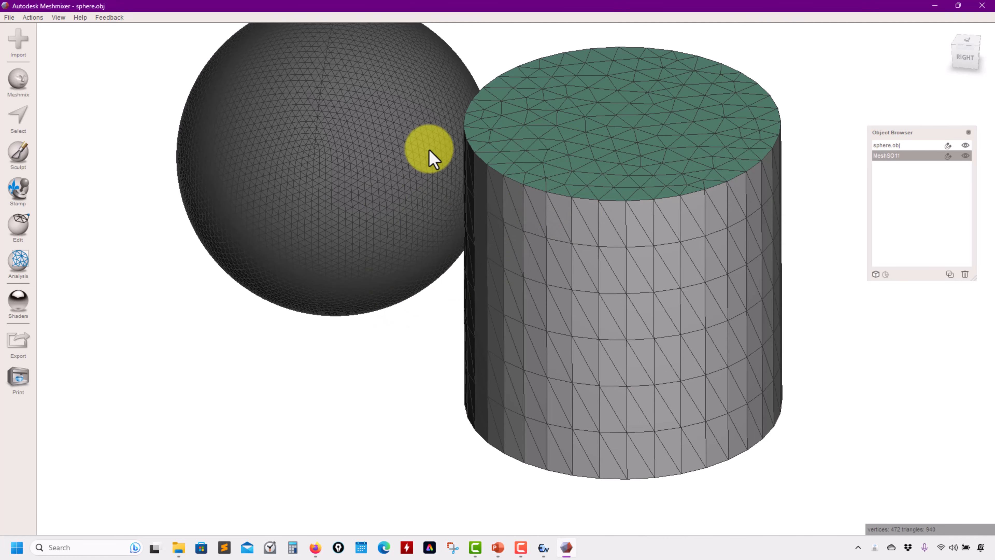
Step: Check which file formats the mesh can be exported to, and leave the export without saving
{"action": "left_click", "coordinate": [16, 350]}
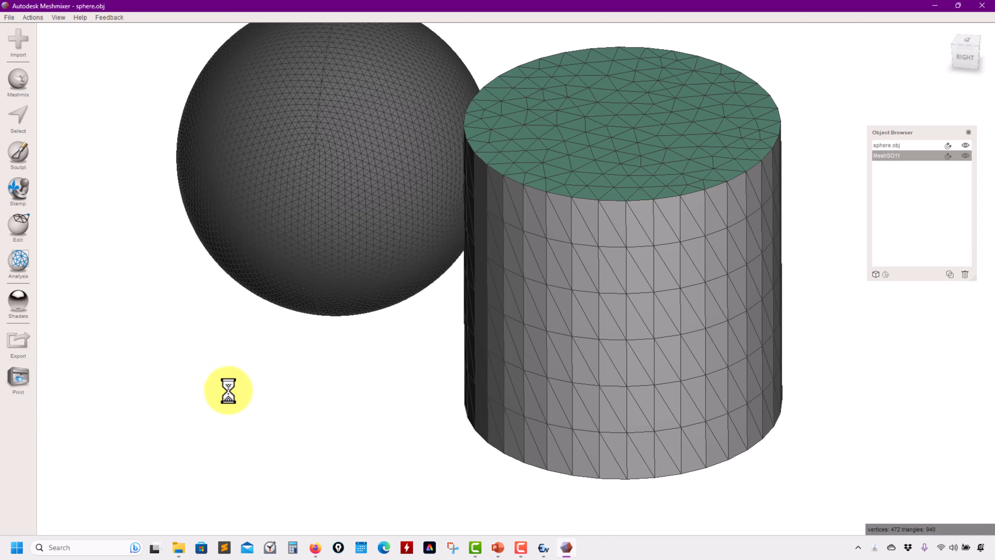
{"action": "left_click", "coordinate": [411, 253]}
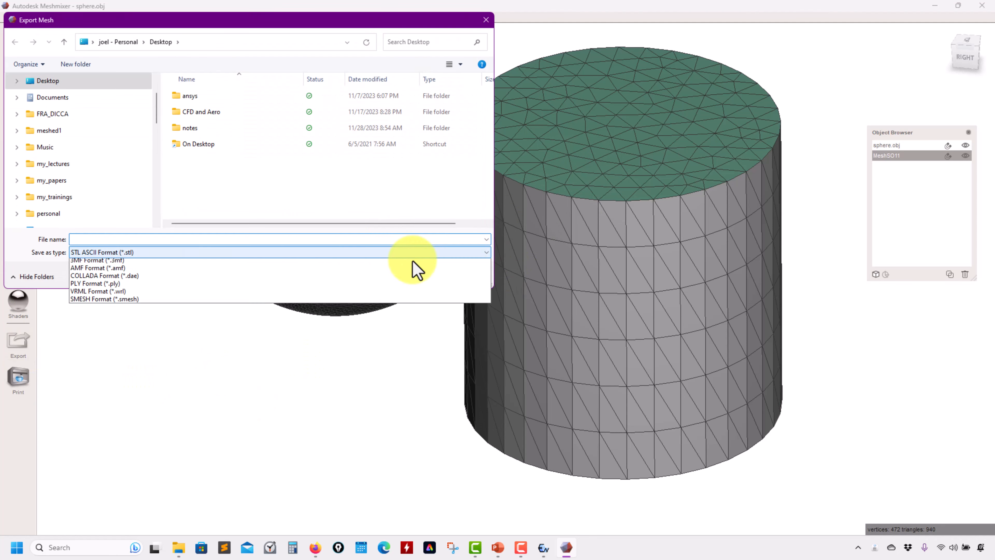
{"action": "left_click", "coordinate": [270, 421]}
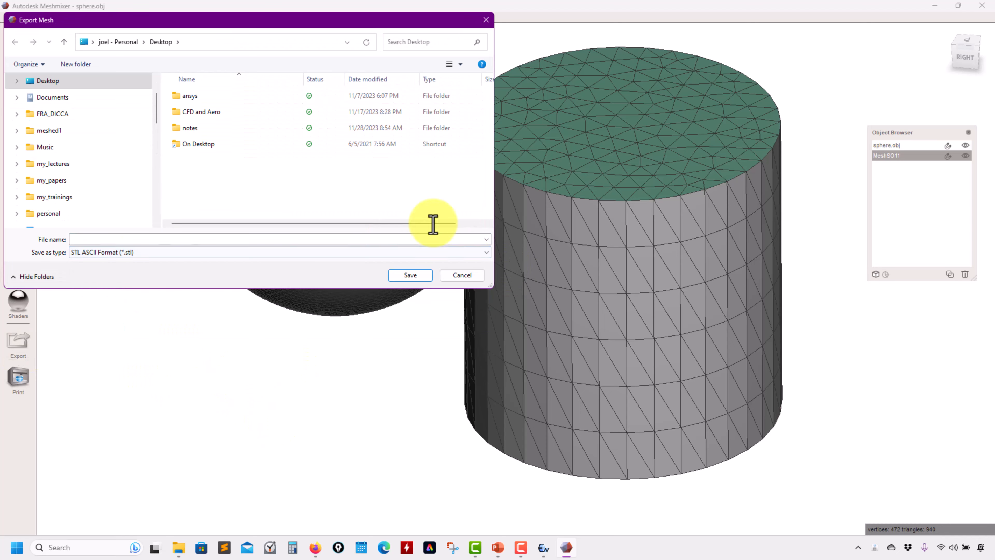
{"action": "left_click", "coordinate": [458, 274]}
{"action": "right_click_drag", "start_coordinate": [560, 200], "coordinate": [580, 220]}
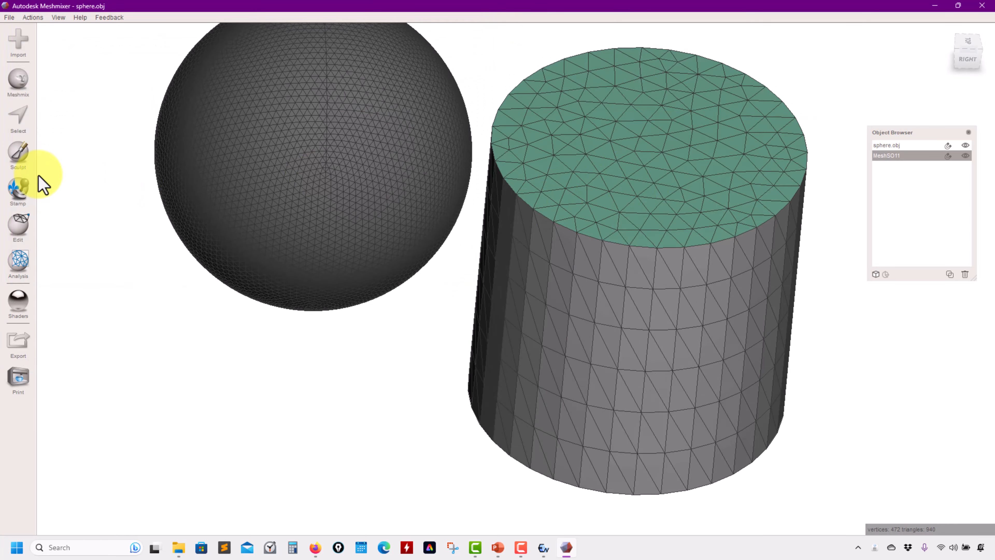
Step: Select the cylinder's side and bottom face group, add the top cap's face group, and clear the selection
{"action": "left_click", "coordinate": [17, 136]}
{"action": "right_click_drag", "start_coordinate": [189, 280], "coordinate": [566, 84]}
{"action": "double_click", "coordinate": [659, 314]}
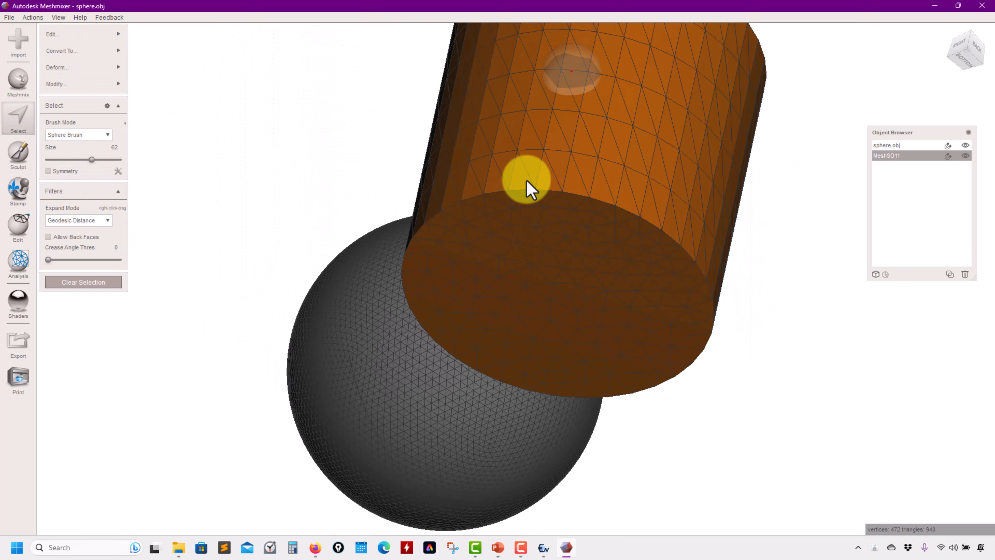
{"action": "mouse_move", "coordinate": [542, 193]}
{"action": "right_mouse_down"}
{"action": "mouse_move", "coordinate": [510, 318]}
{"action": "mouse_move", "coordinate": [550, 179]}
{"action": "right_mouse_up"}
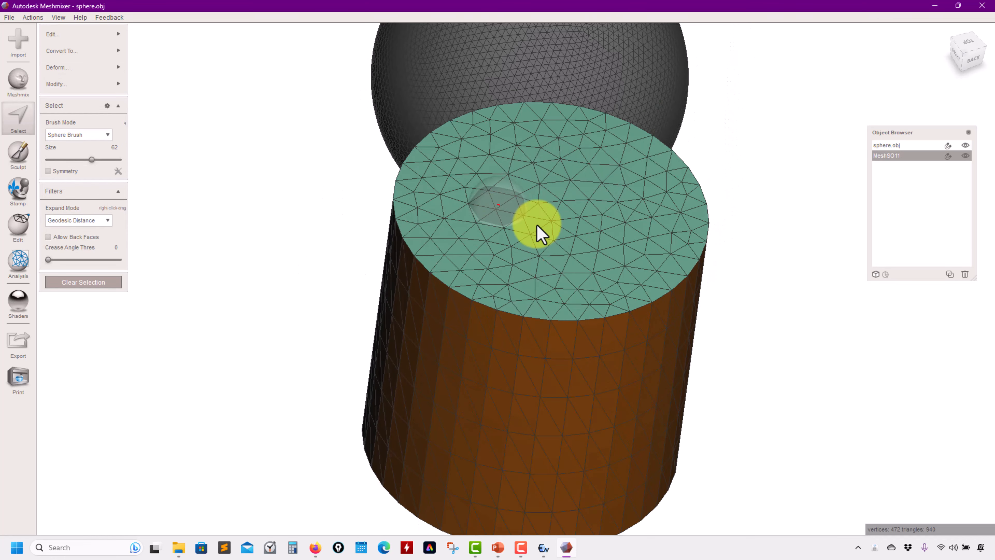
{"action": "double_click", "coordinate": [521, 202]}
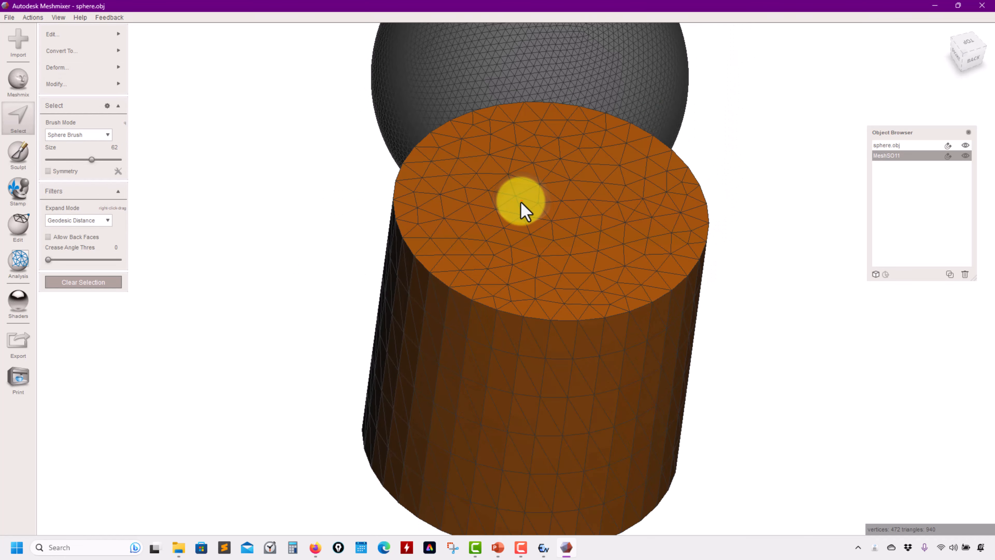
{"action": "key", "text": "Escape"}
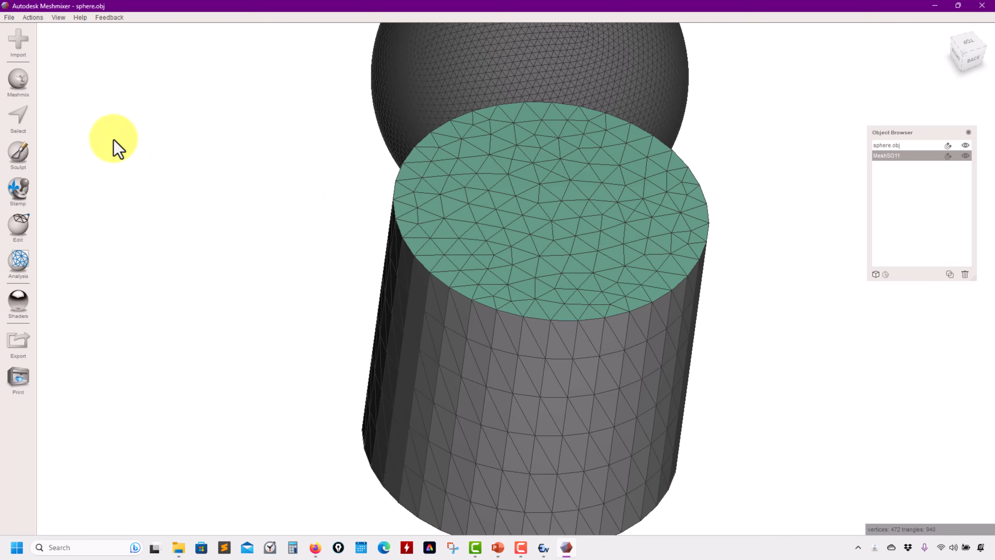
Step: Select the top cap's face group and expand the selection to the whole connected cylinder
{"action": "left_click", "coordinate": [16, 129]}
{"action": "double_click", "coordinate": [493, 252]}
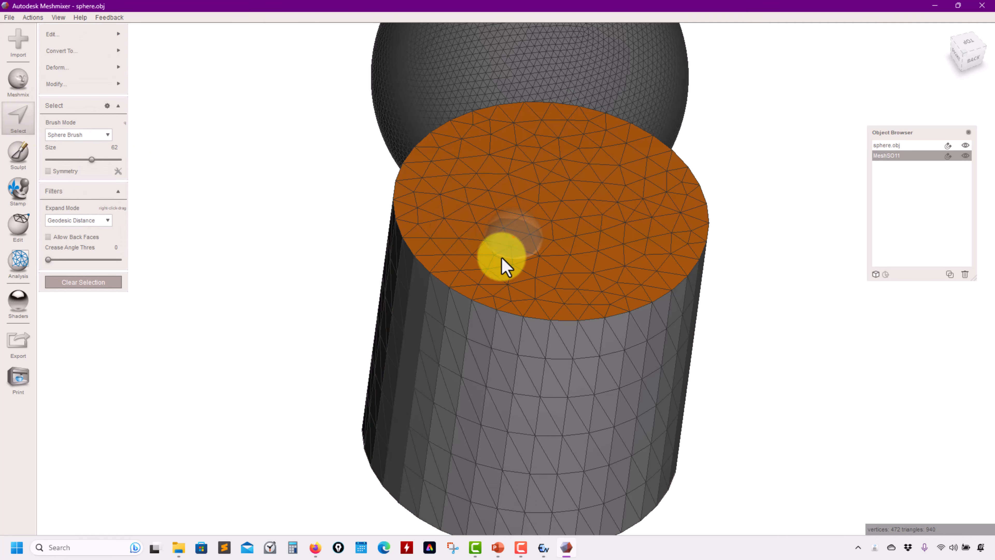
{"action": "right_click_drag", "start_coordinate": [502, 265], "coordinate": [285, 195]}
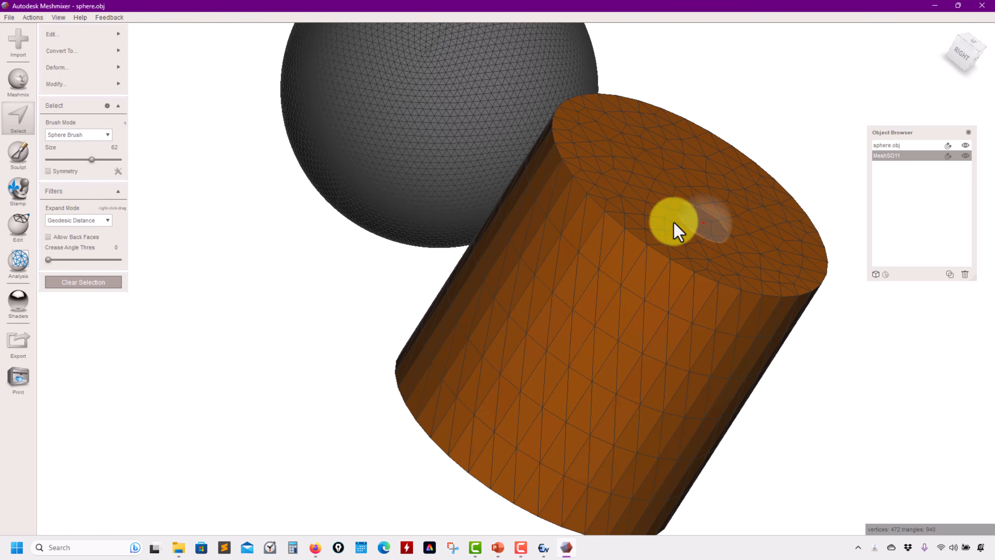
{"action": "key", "text": "e"}
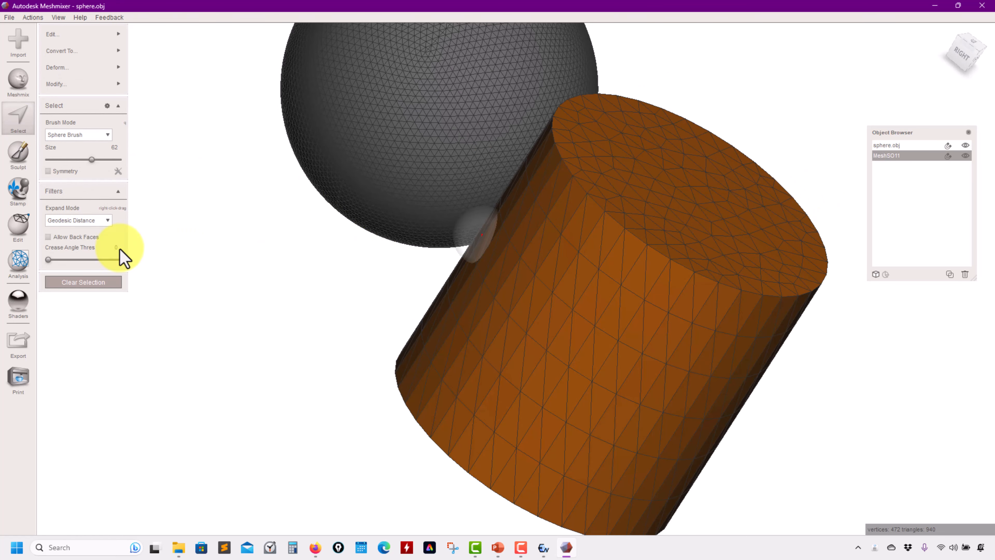
Step: Generate face groups on the cylinder in Edge Angle mode, raising the angle threshold until the side wall forms a single group
{"action": "left_click", "coordinate": [21, 232]}
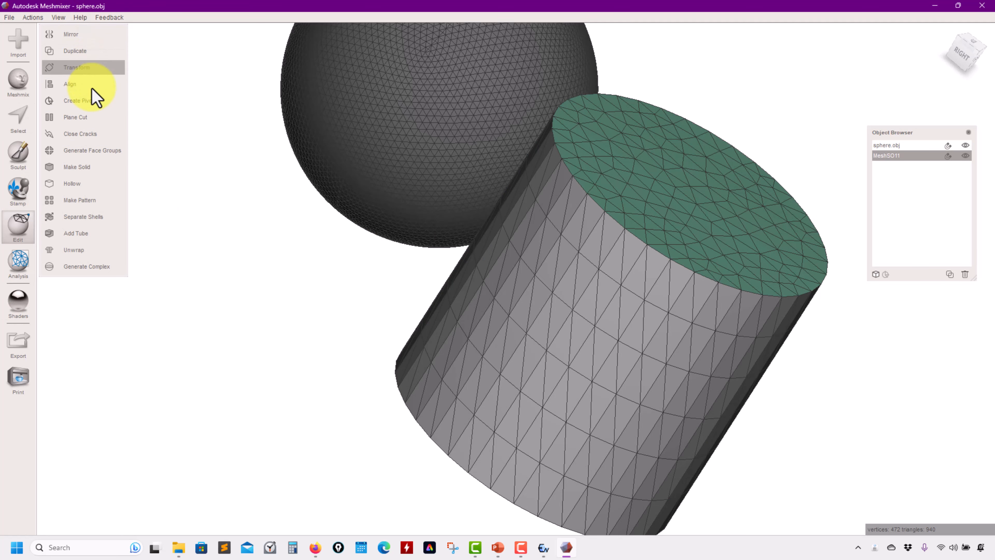
{"action": "left_click", "coordinate": [86, 157]}
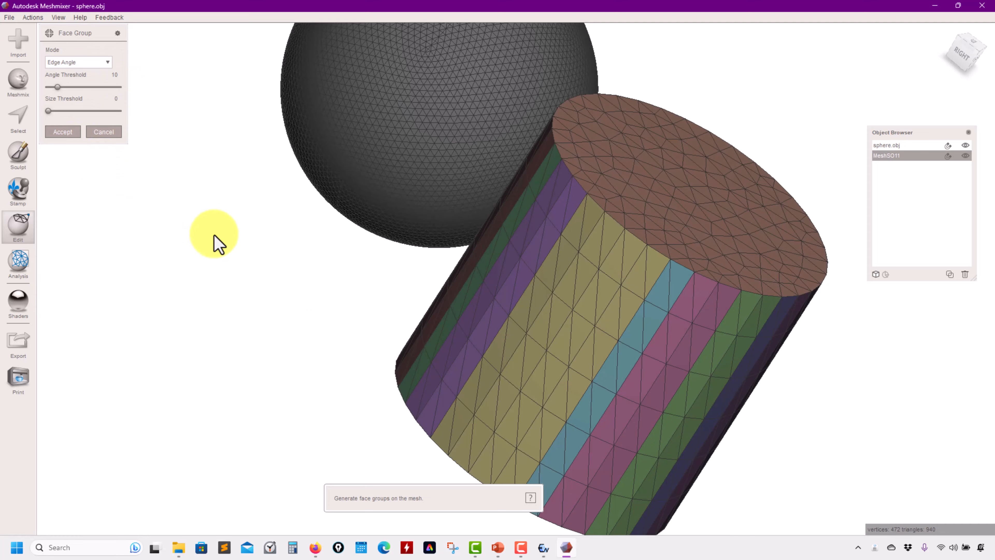
{"action": "right_click_drag", "start_coordinate": [216, 240], "coordinate": [198, 227]}
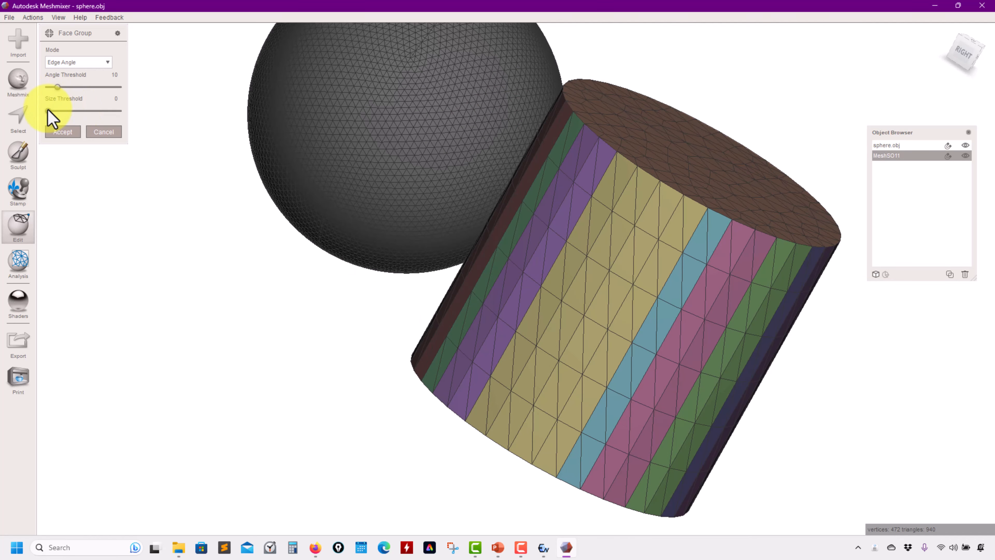
{"action": "left_click_drag", "start_coordinate": [48, 110], "coordinate": [84, 88]}
{"action": "right_click_drag", "start_coordinate": [471, 198], "coordinate": [273, 216]}
{"action": "left_click", "coordinate": [49, 131]}
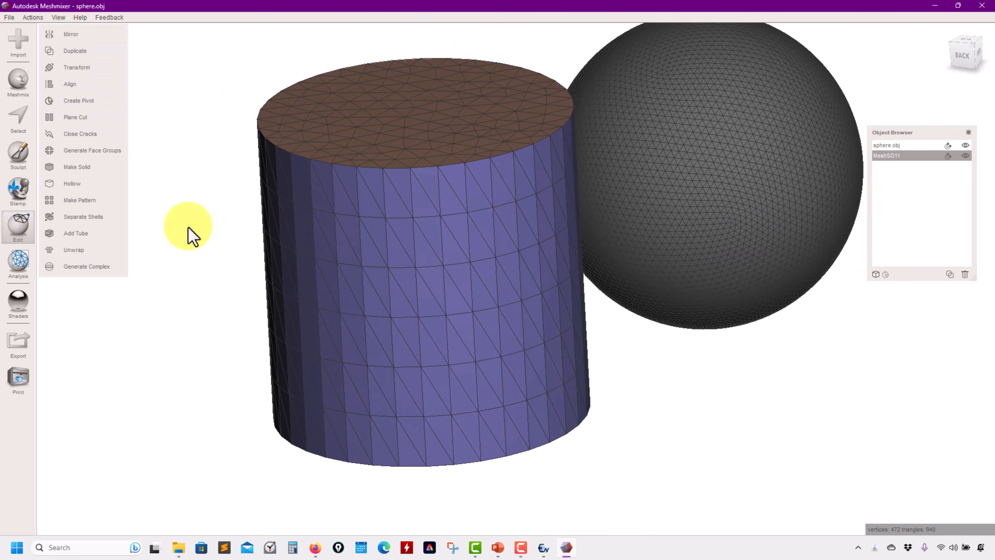
Step: Translate the cylinder to X 17 mm and Z 9 mm so that it overlaps the sphere
{"action": "right_click_drag", "start_coordinate": [191, 233], "coordinate": [304, 237]}
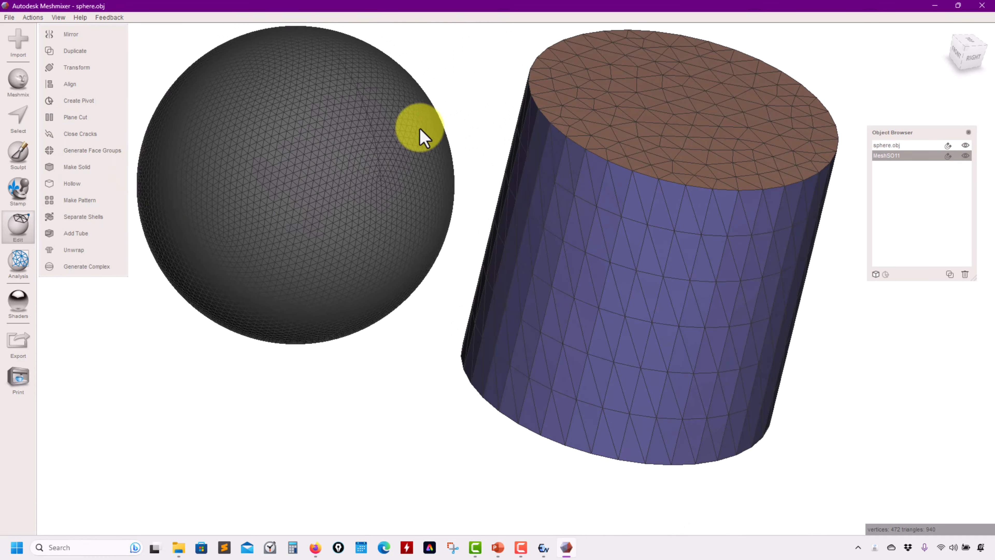
{"action": "left_click", "coordinate": [93, 71]}
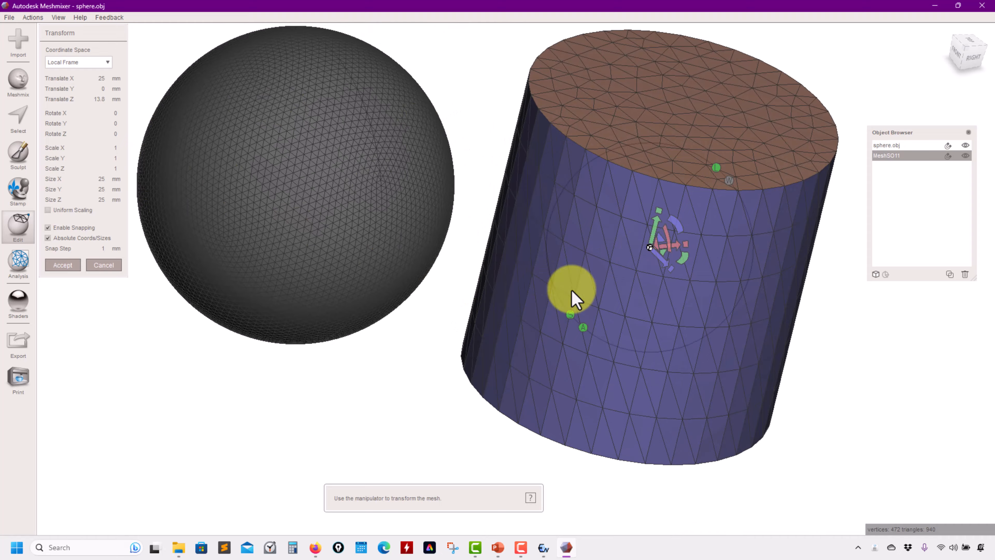
{"action": "right_click_drag", "start_coordinate": [574, 298], "coordinate": [493, 356]}
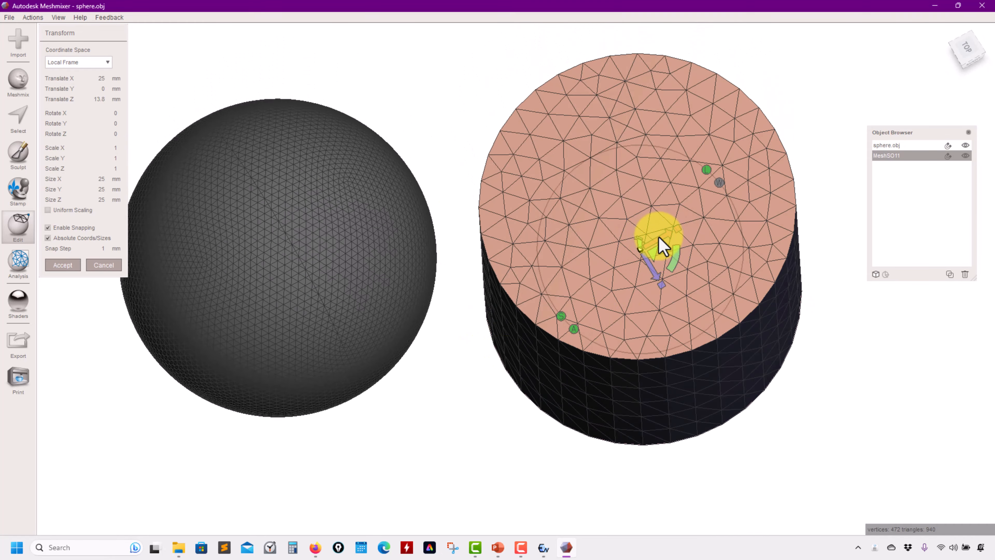
{"action": "left_click_drag", "start_coordinate": [659, 238], "coordinate": [528, 300]}
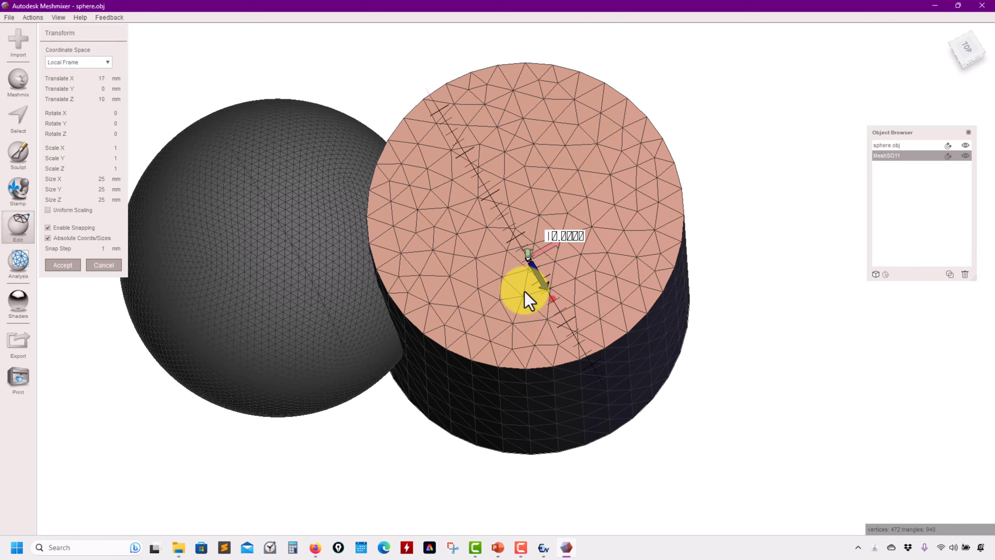
{"action": "right_click_drag", "start_coordinate": [528, 300], "coordinate": [475, 287]}
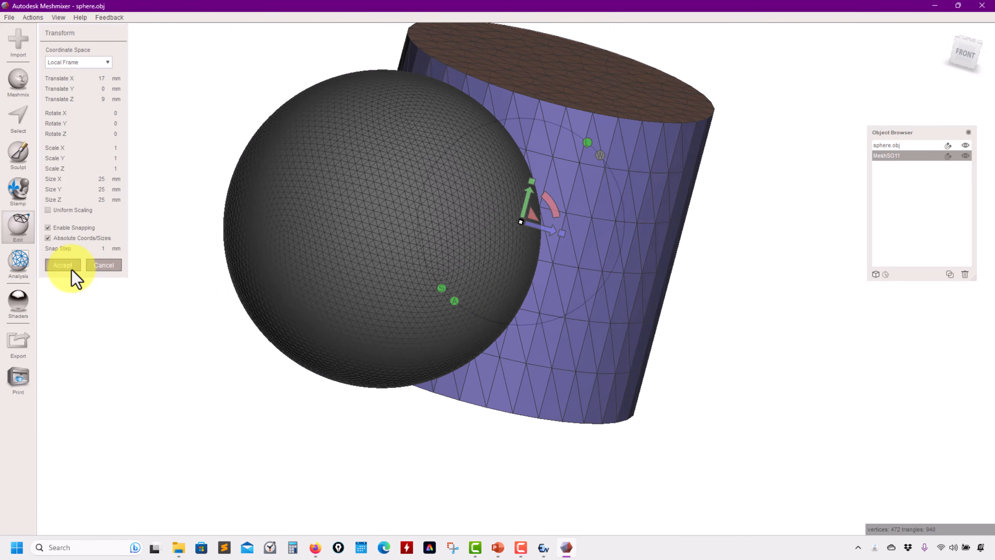
{"action": "left_click", "coordinate": [64, 265]}
Step: Combine the sphere and cylinder into a single object, and undo the combination
{"action": "right_click_drag", "start_coordinate": [266, 349], "coordinate": [213, 378]}
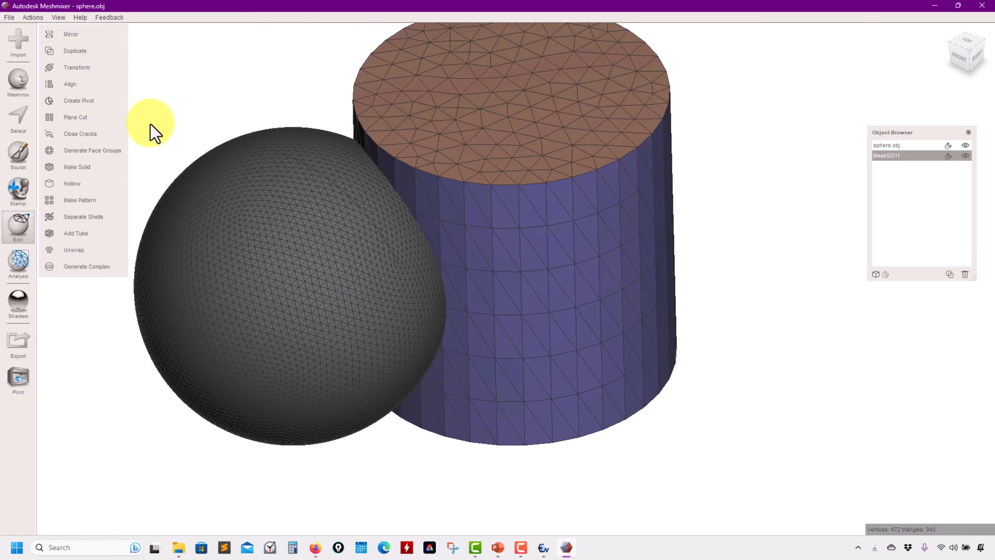
{"action": "right_click_drag", "start_coordinate": [208, 145], "coordinate": [274, 145]}
{"action": "scroll", "coordinate": [382, 252], "scroll_direction": "up", "scroll_amount": 4}
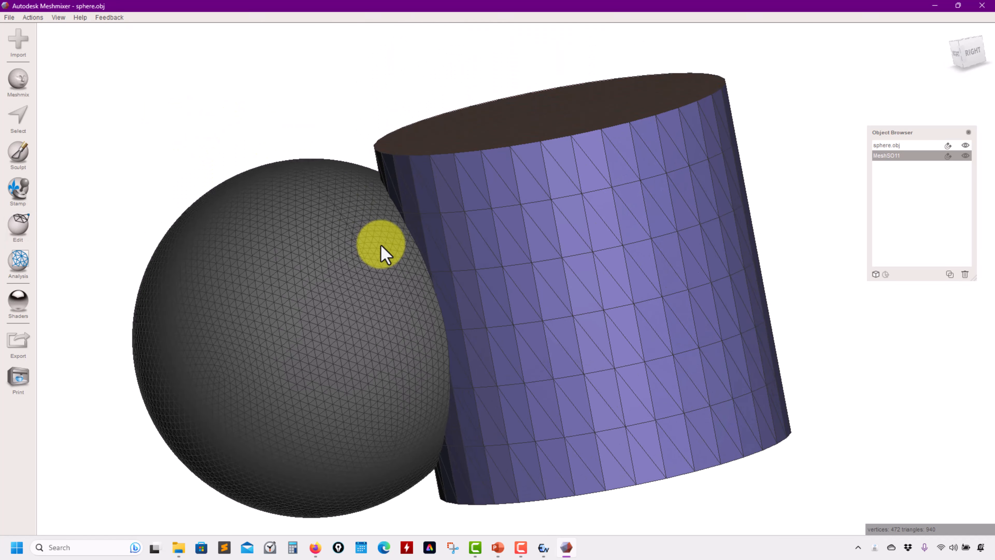
{"action": "left_click", "coordinate": [900, 145], "text": "shift"}
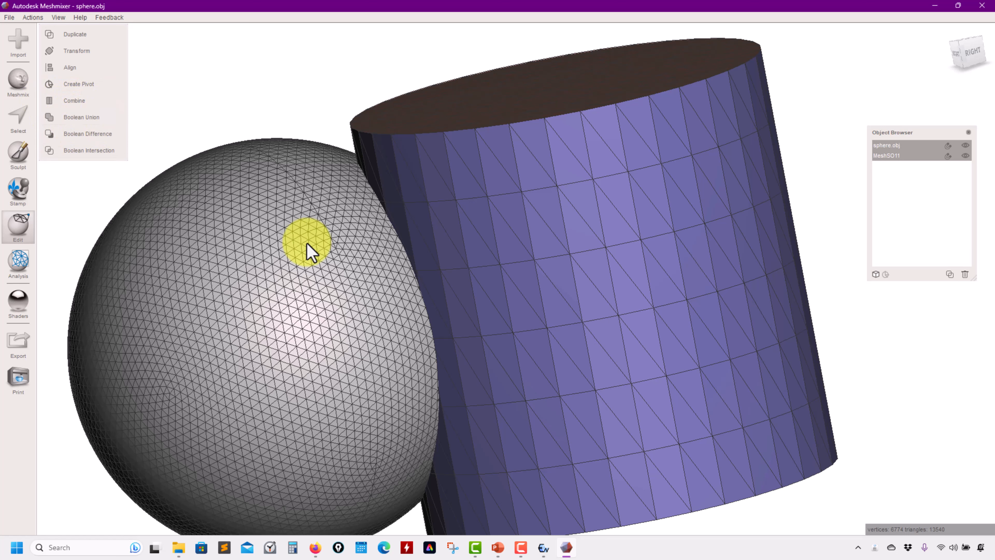
{"action": "right_click_drag", "start_coordinate": [350, 196], "coordinate": [135, 146]}
{"action": "left_click", "coordinate": [74, 103]}
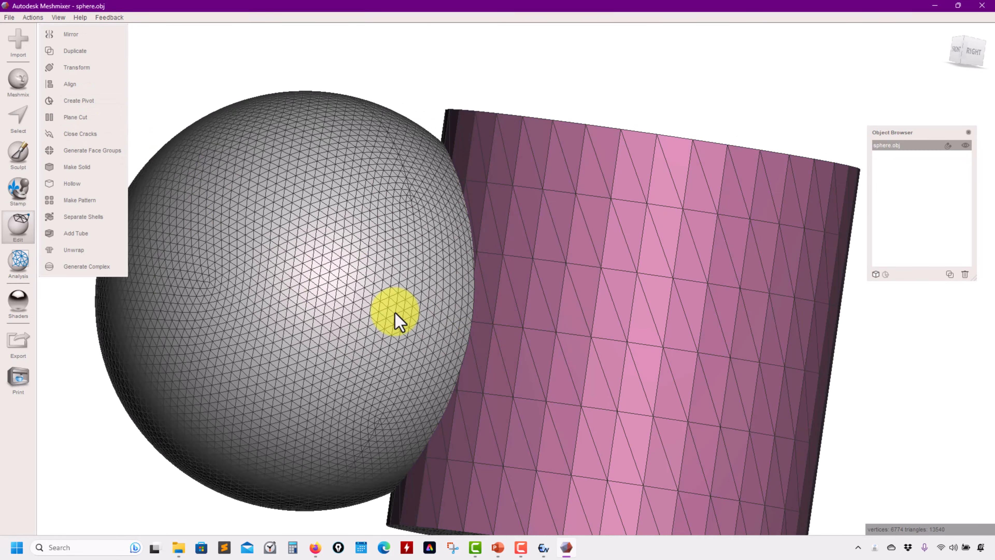
{"action": "right_click_drag", "start_coordinate": [793, 223], "coordinate": [675, 262]}
{"action": "key", "text": "ctrl+z"}
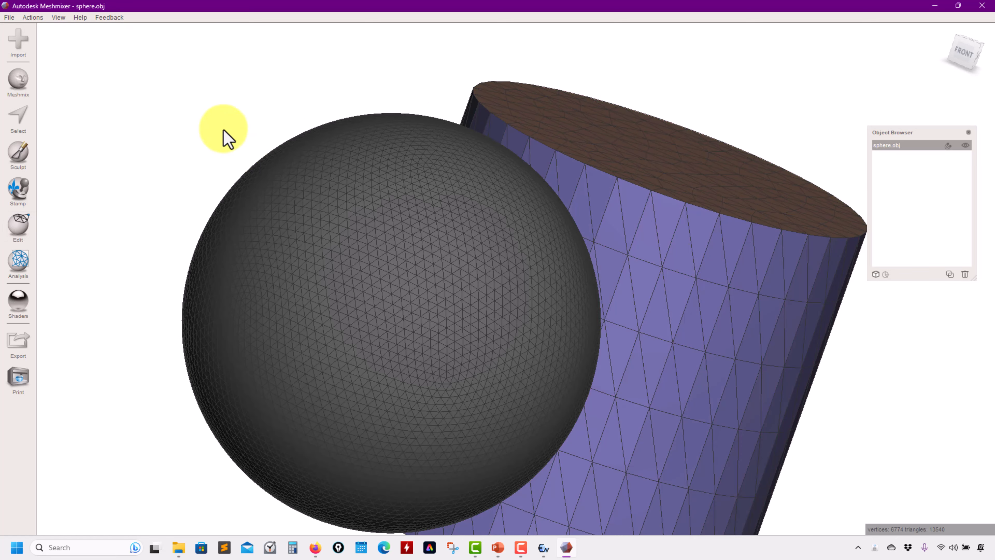
Step: Merge the sphere and cylinder with a Boolean Union in Precise mode, inspecting the preview around their intersection before accepting
{"action": "left_click", "coordinate": [879, 146], "text": "shift"}
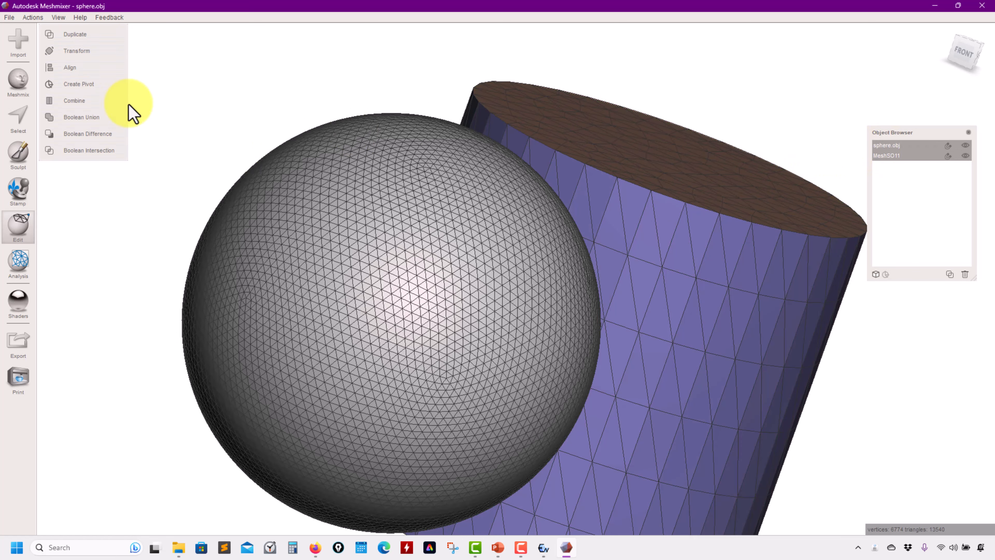
{"action": "left_click", "coordinate": [82, 117]}
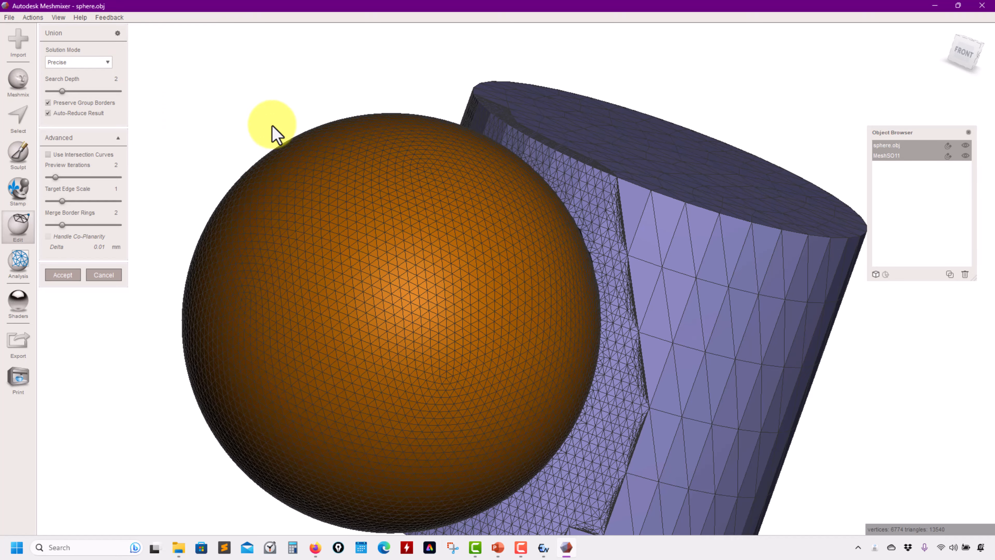
{"action": "right_click_drag", "start_coordinate": [464, 224], "coordinate": [617, 238]}
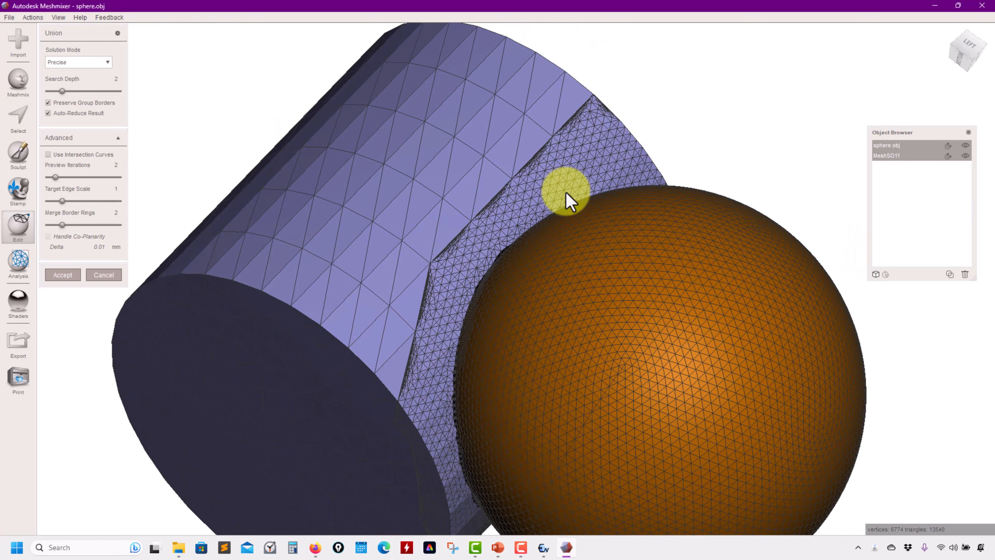
{"action": "right_click_drag", "start_coordinate": [493, 267], "coordinate": [553, 153]}
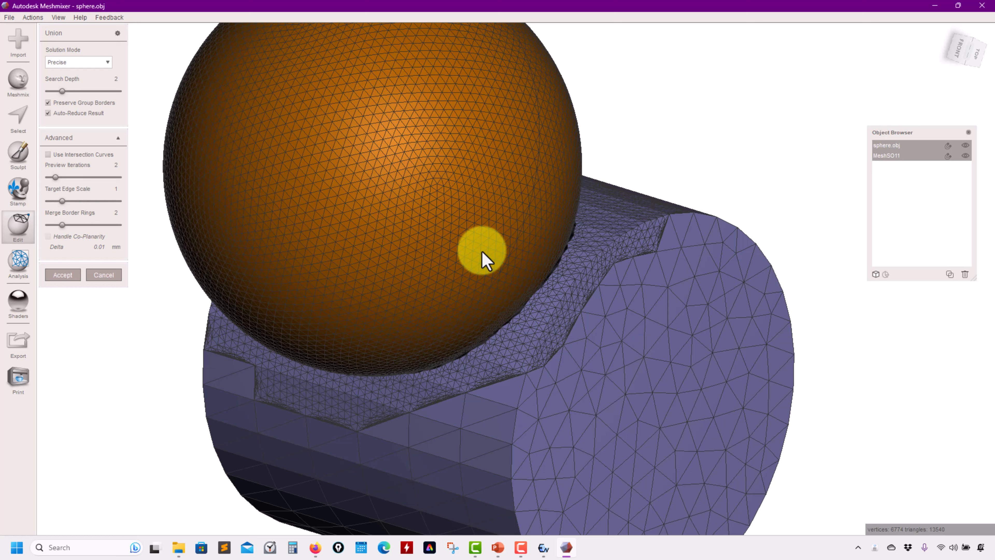
{"action": "right_click_drag", "start_coordinate": [483, 254], "coordinate": [462, 155]}
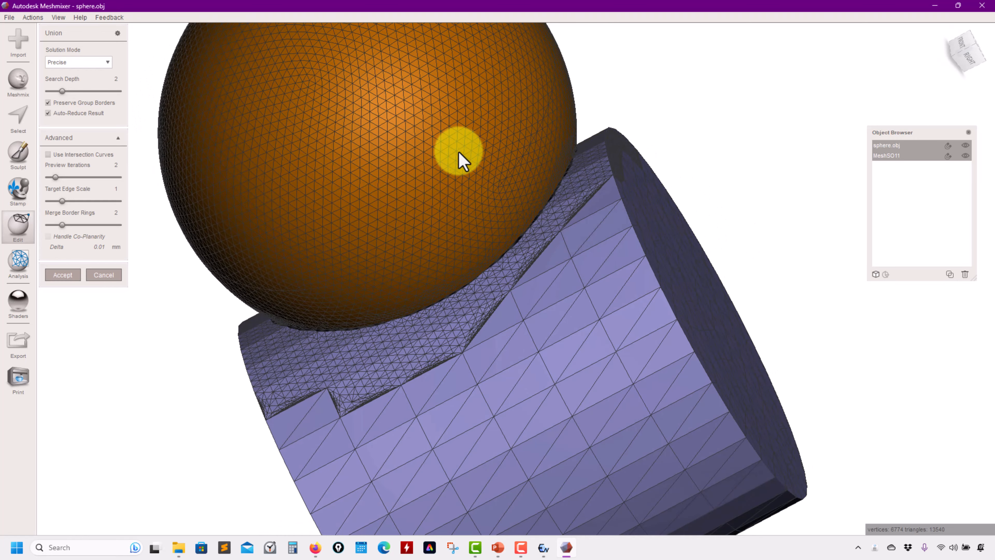
{"action": "right_click_drag", "start_coordinate": [466, 212], "coordinate": [312, 261]}
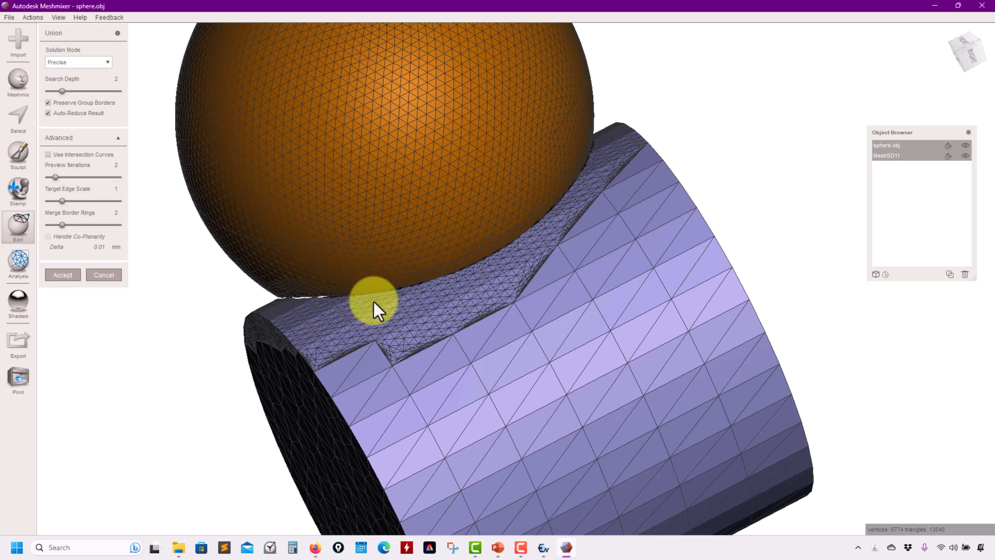
{"action": "mouse_move", "coordinate": [378, 306]}
{"action": "right_mouse_down"}
{"action": "mouse_move", "coordinate": [639, 320]}
{"action": "mouse_move", "coordinate": [505, 328]}
{"action": "mouse_move", "coordinate": [406, 360]}
{"action": "mouse_move", "coordinate": [377, 407]}
{"action": "mouse_move", "coordinate": [315, 344]}
{"action": "mouse_move", "coordinate": [357, 319]}
{"action": "mouse_move", "coordinate": [393, 344]}
{"action": "mouse_move", "coordinate": [100, 304]}
{"action": "right_mouse_up"}
{"action": "left_click", "coordinate": [63, 275]}
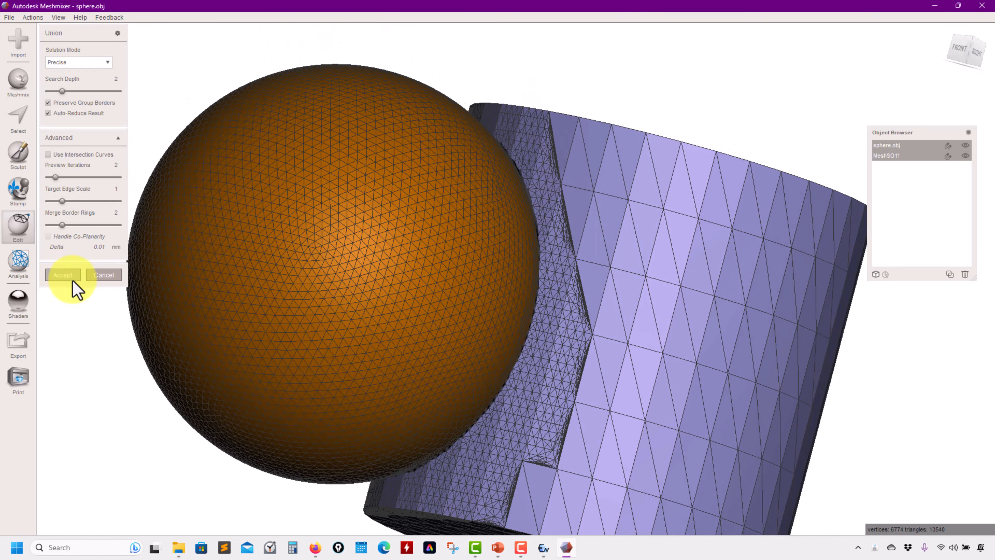
Step: Examine the merged mesh from several angles, focusing on the triangles where the sphere meets the cylinder
{"action": "right_click_drag", "start_coordinate": [345, 329], "coordinate": [568, 283]}
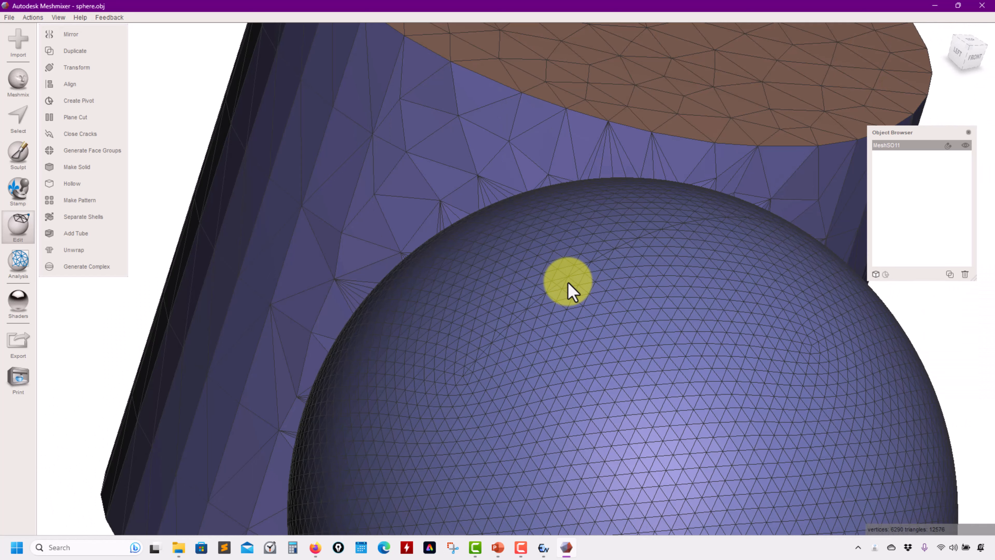
{"action": "right_click_drag", "start_coordinate": [398, 276], "coordinate": [432, 314]}
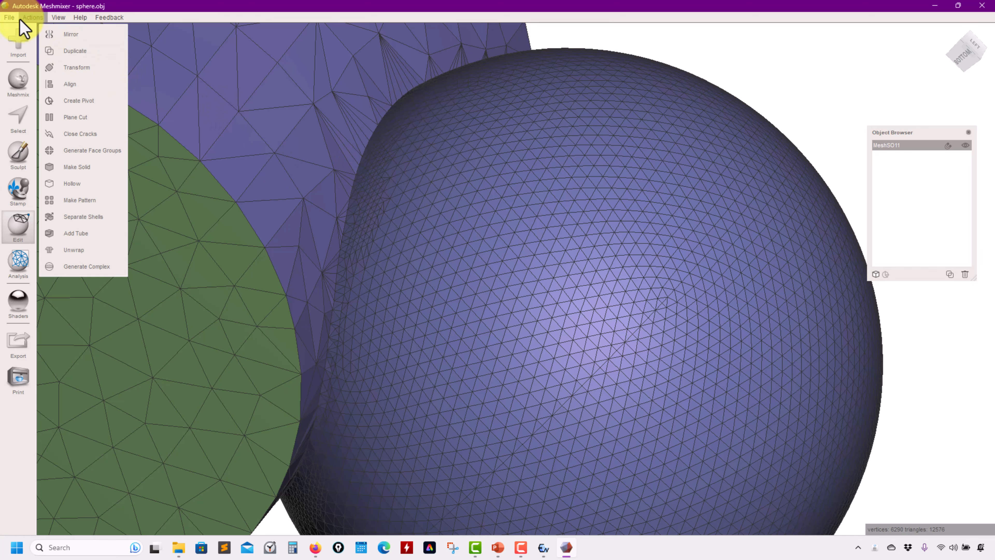
{"action": "right_click_drag", "start_coordinate": [462, 256], "coordinate": [342, 194]}
{"action": "mouse_move", "coordinate": [402, 318]}
{"action": "right_mouse_down"}
{"action": "mouse_move", "coordinate": [606, 145]}
{"action": "mouse_move", "coordinate": [415, 317]}
{"action": "right_mouse_up"}
{"action": "right_click_drag", "start_coordinate": [556, 327], "coordinate": [478, 321]}
{"action": "scroll", "coordinate": [477, 320], "scroll_direction": "down", "scroll_amount": 6}
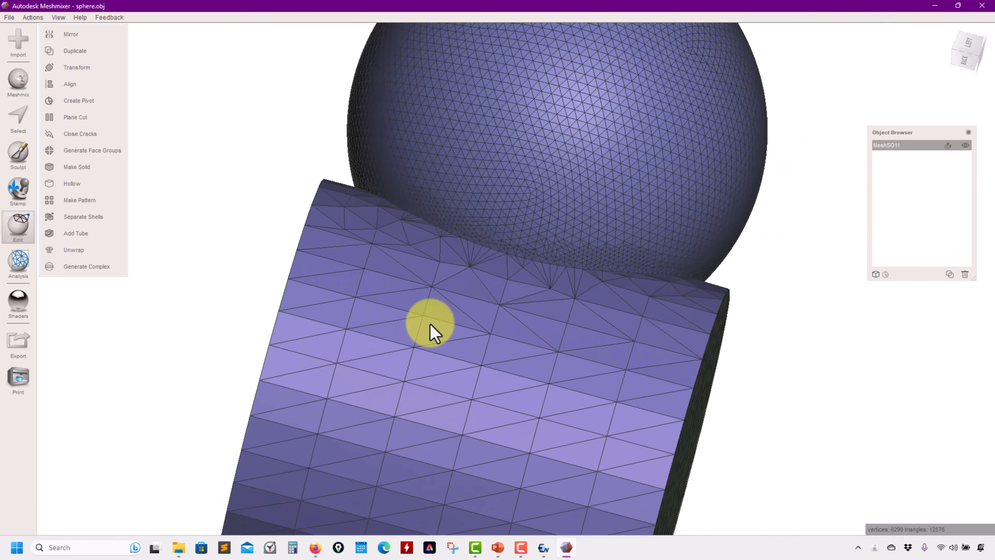
Step: Undo the Boolean Union of the sphere and cylinder, and cancel the Union operation
{"action": "right_click_drag", "start_coordinate": [414, 337], "coordinate": [551, 310]}
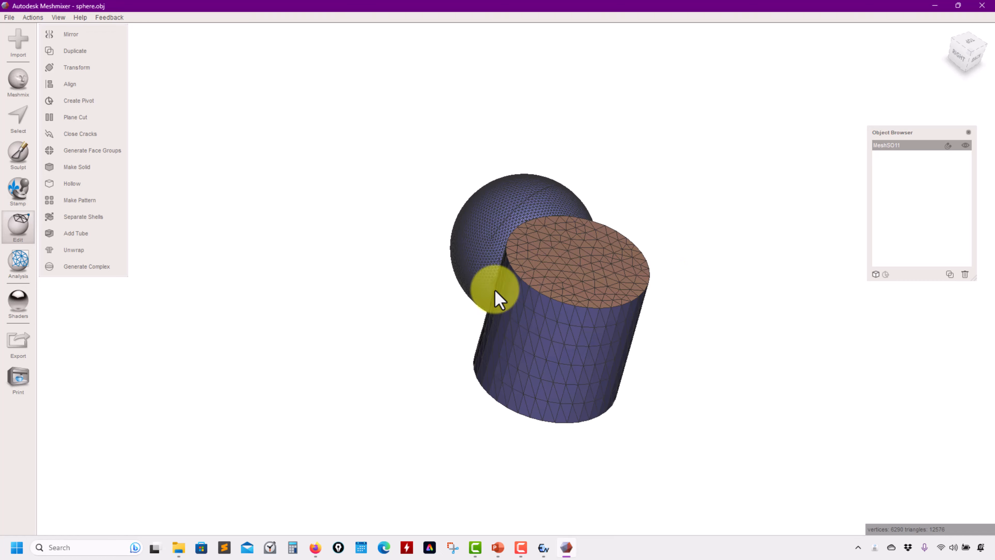
{"action": "right_click_drag", "start_coordinate": [513, 337], "coordinate": [438, 283]}
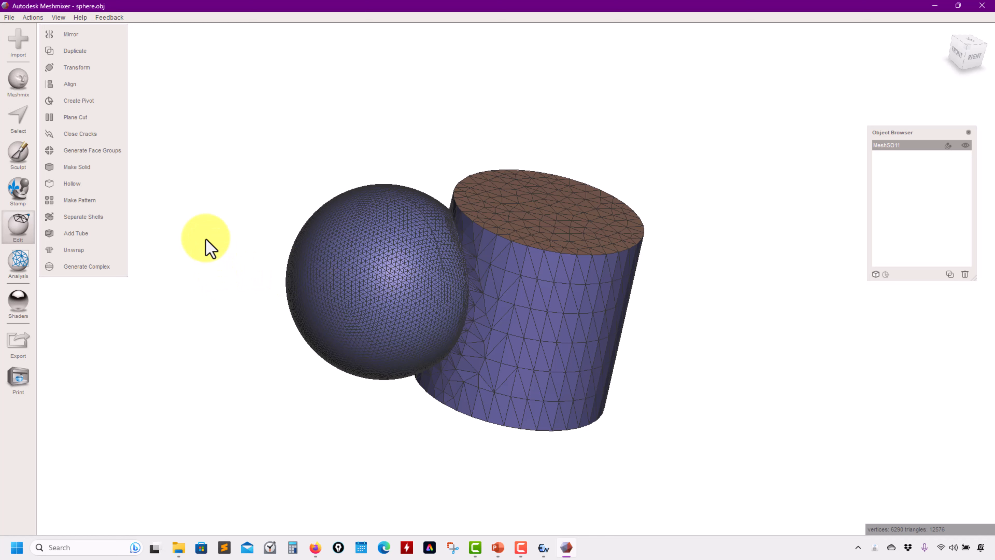
{"action": "key", "text": "ctrl+z"}
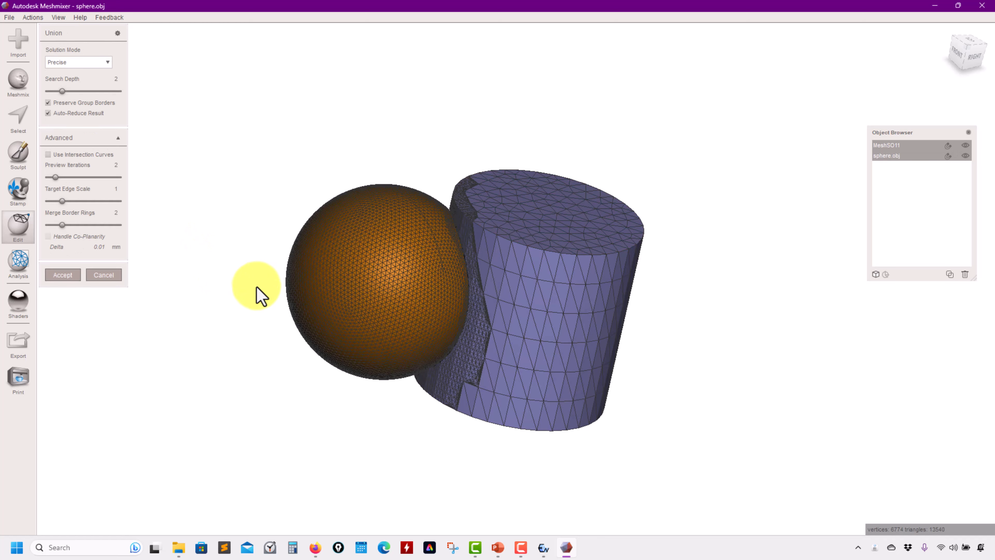
{"action": "left_click", "coordinate": [104, 275]}
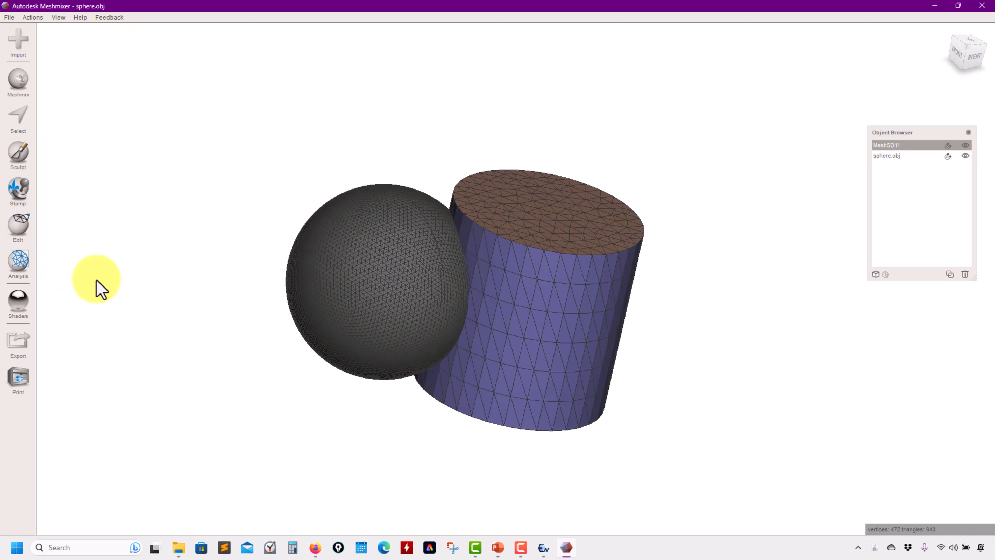
Step: Hide the sphere and make the cylinder mesh the active object
{"action": "right_click_drag", "start_coordinate": [371, 270], "coordinate": [391, 309]}
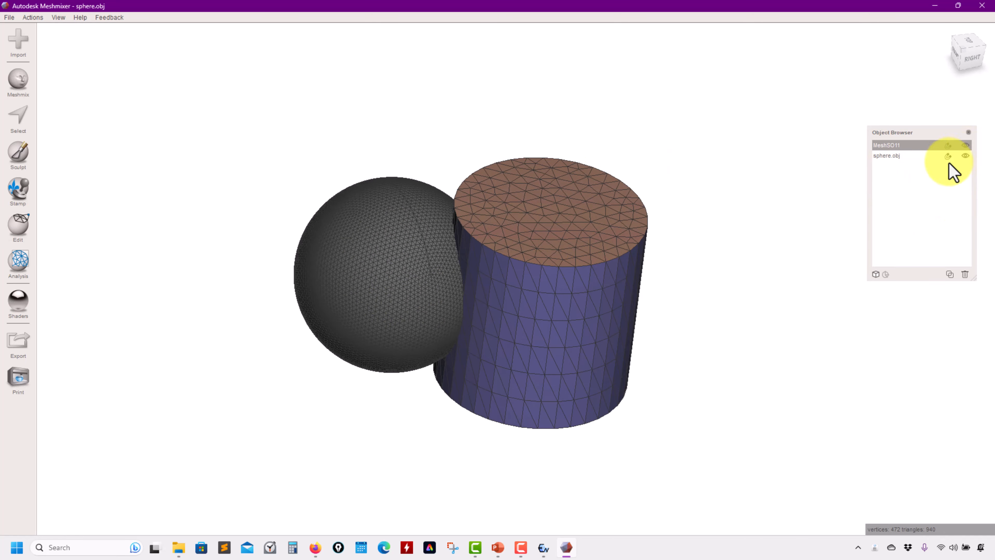
{"action": "left_click", "coordinate": [968, 156], "text": "shift"}
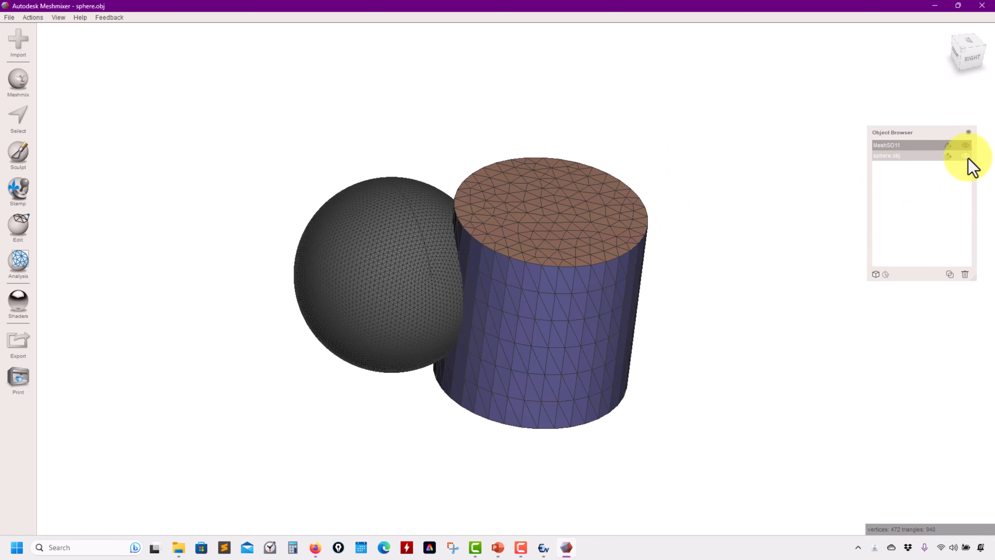
{"action": "left_click", "coordinate": [965, 156]}
{"action": "left_click", "coordinate": [894, 146]}
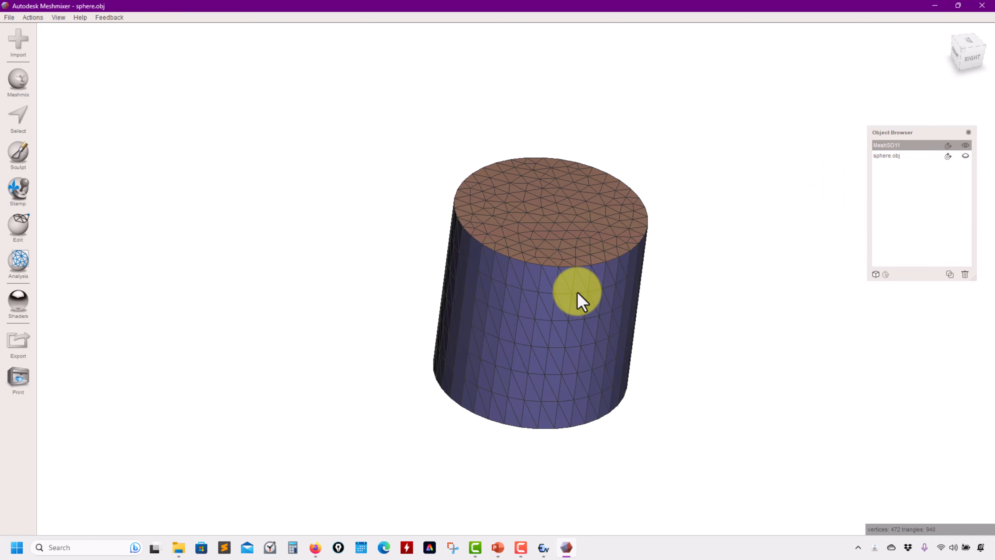
{"action": "left_click", "coordinate": [544, 547]}
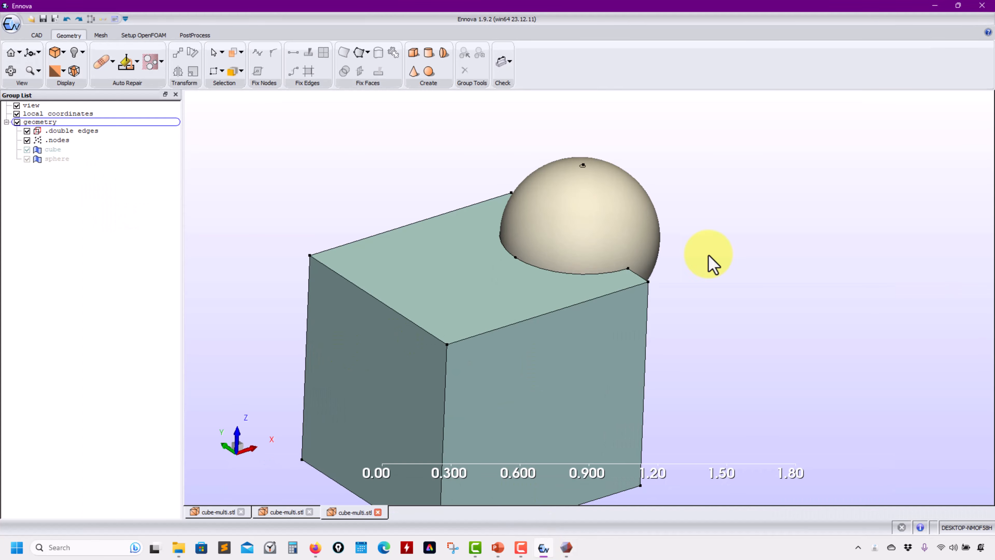
{"action": "left_click", "coordinate": [934, 6]}
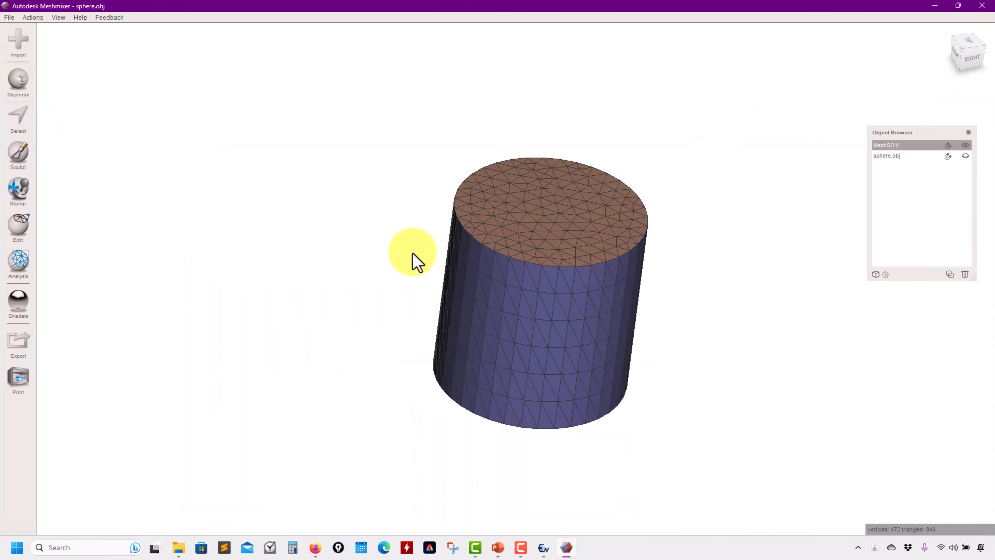
Step: Select all faces of the cylinder, clear its face groups, and leave the selection
{"action": "right_click_drag", "start_coordinate": [413, 260], "coordinate": [352, 306]}
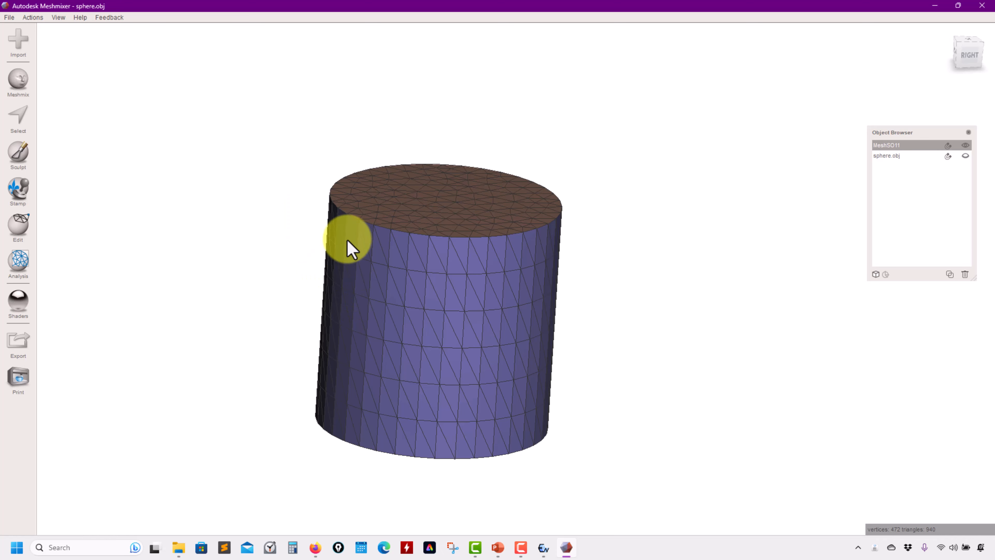
{"action": "right_click_drag", "start_coordinate": [349, 249], "coordinate": [290, 292]}
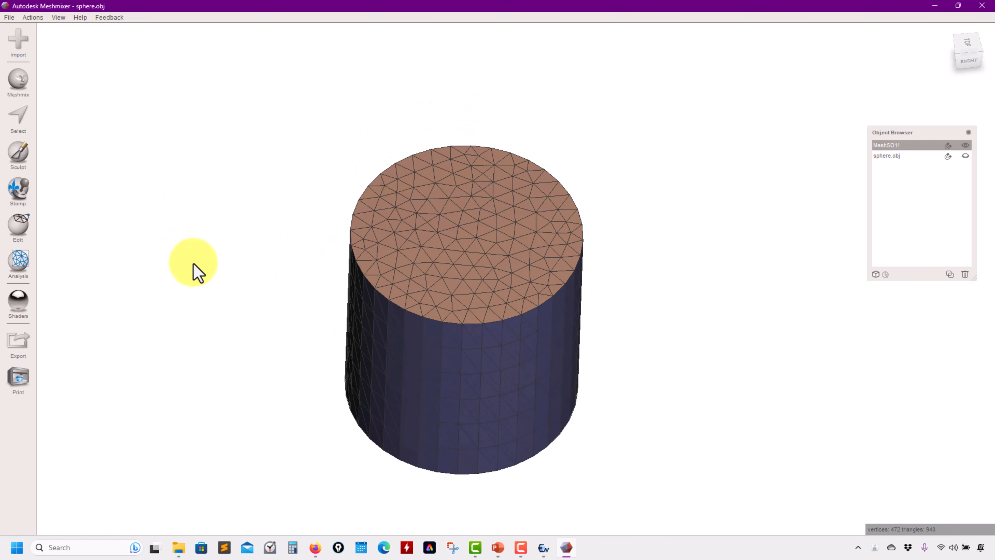
{"action": "middle_click_drag", "start_coordinate": [308, 254], "coordinate": [304, 218]}
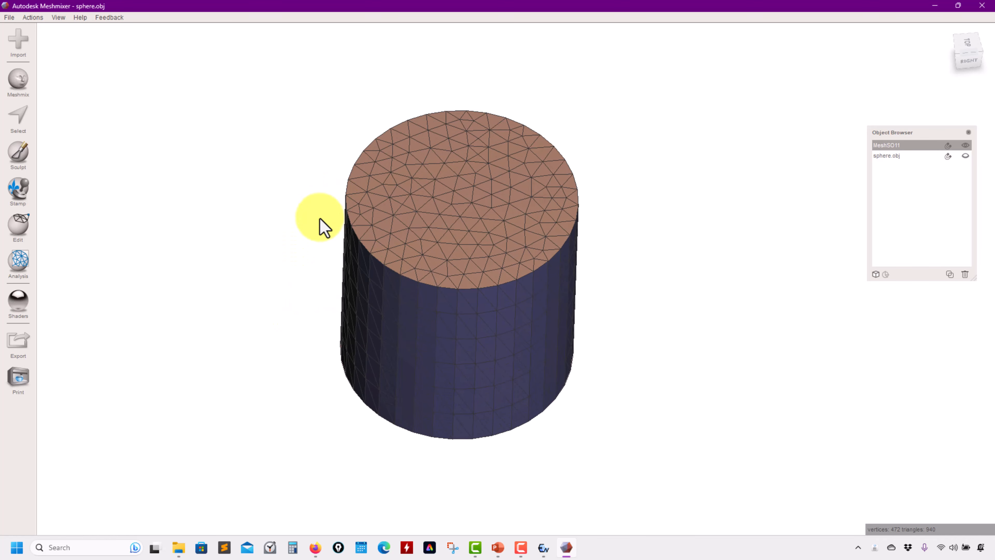
{"action": "key", "text": "s"}
{"action": "key", "text": "ctrl+a"}
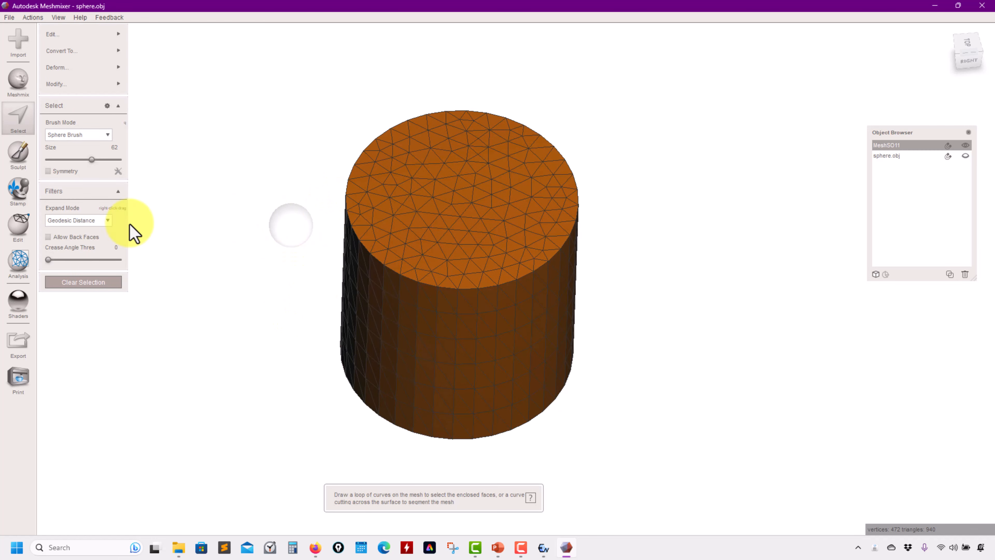
{"action": "mouse_move", "coordinate": [84, 86]}
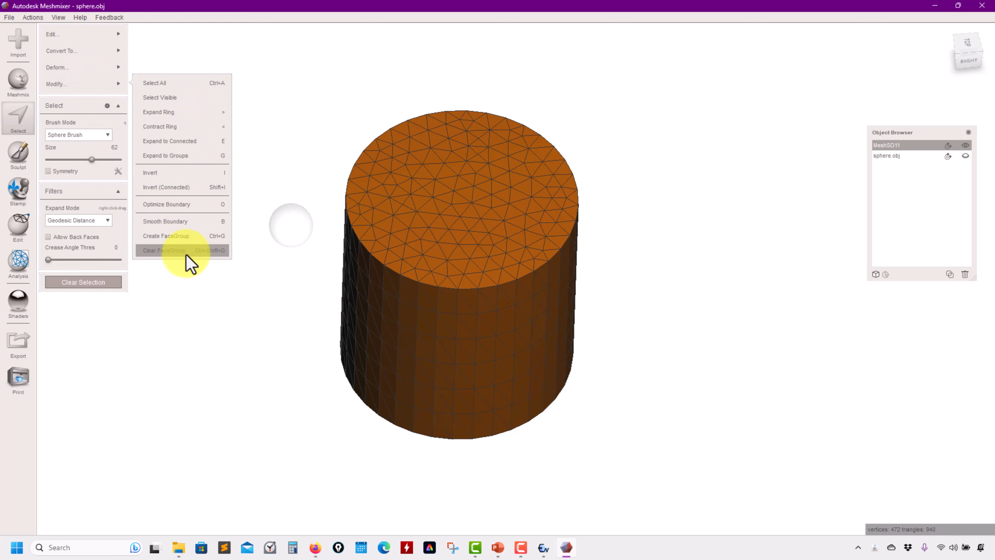
{"action": "key", "text": "Escape"}
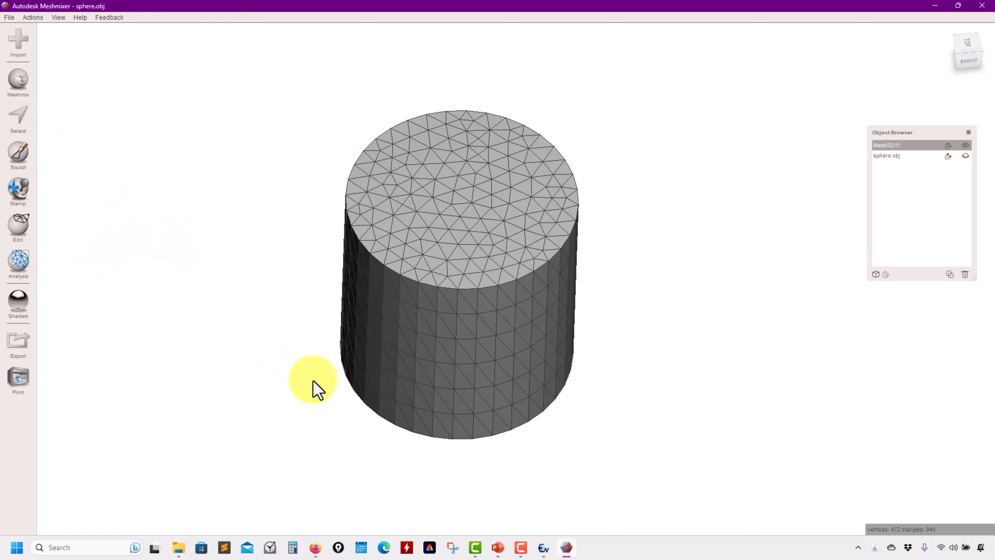
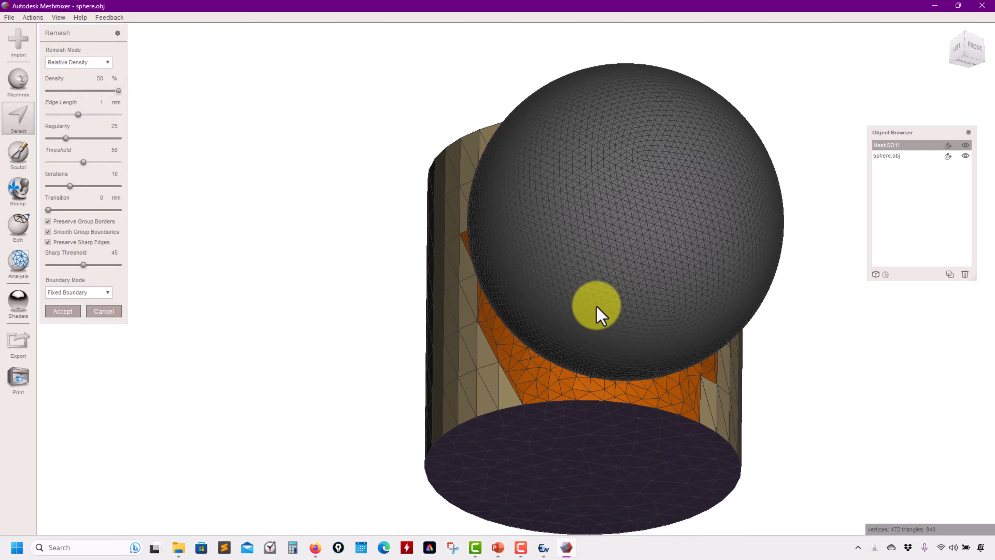
Step: Apply the Relative Density remesh at 50 % to the selected band on the cylinder wall, and hide the sphere
{"action": "right_click_drag", "start_coordinate": [601, 316], "coordinate": [687, 327]}
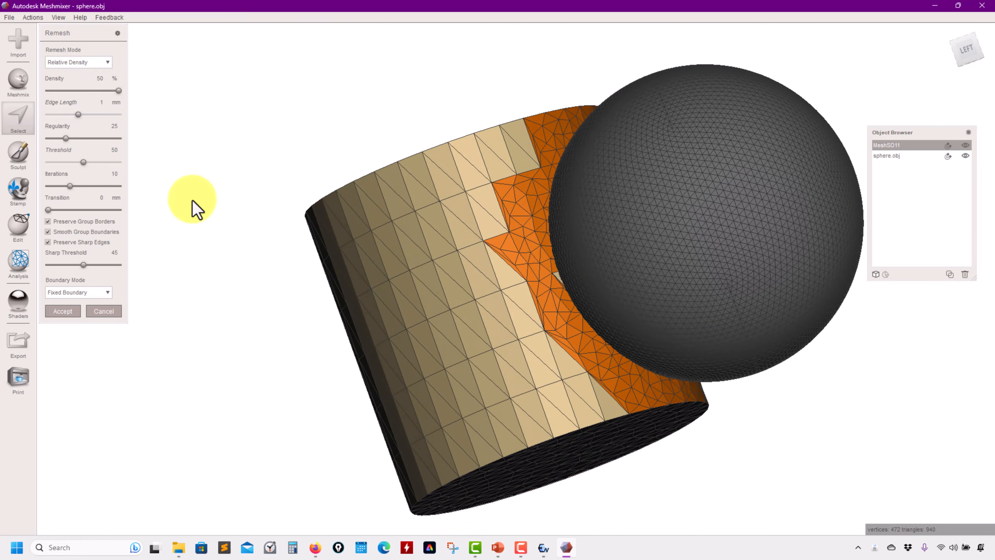
{"action": "left_click", "coordinate": [63, 311]}
{"action": "right_click_drag", "start_coordinate": [560, 271], "coordinate": [517, 309]}
{"action": "left_click", "coordinate": [965, 155]}
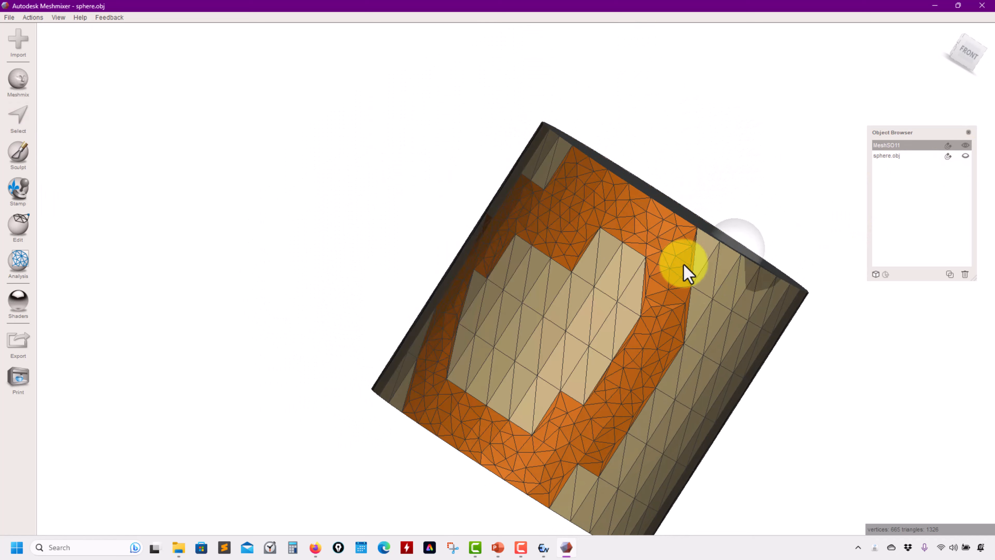
{"action": "right_click_drag", "start_coordinate": [684, 271], "coordinate": [644, 326]}
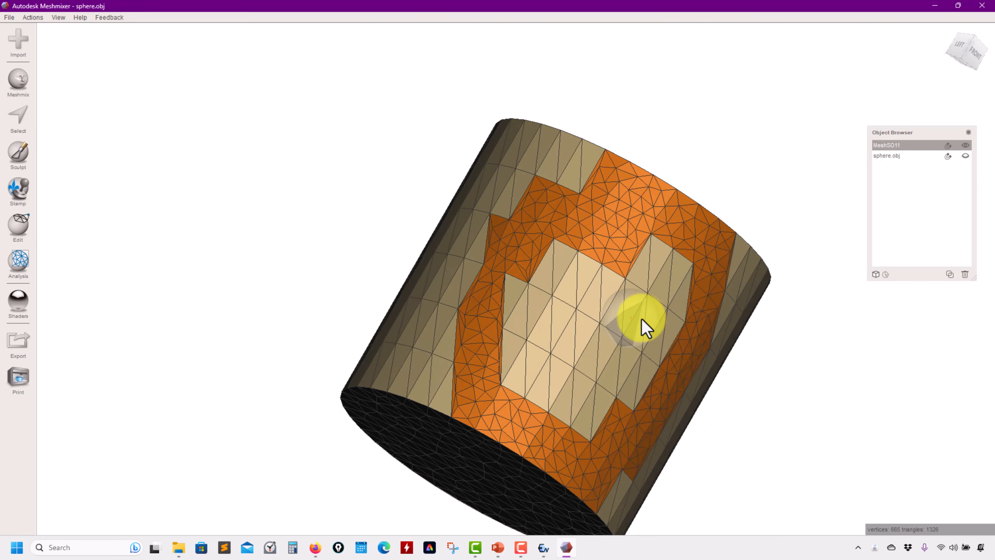
Step: Refine the triangles on the cylinder wall around the sphere's contact area with the Refine sculpting brush at size 62
{"action": "left_click", "coordinate": [20, 155]}
{"action": "mouse_move", "coordinate": [122, 59]}
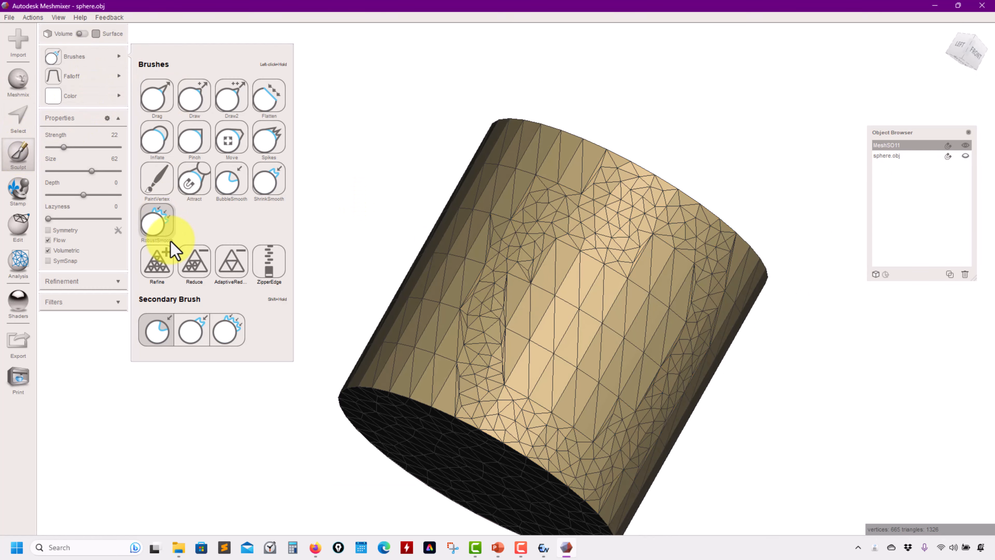
{"action": "left_click", "coordinate": [153, 267]}
{"action": "mouse_move", "coordinate": [596, 296]}
{"action": "left_mouse_down"}
{"action": "mouse_move", "coordinate": [554, 268]}
{"action": "mouse_move", "coordinate": [540, 355]}
{"action": "mouse_move", "coordinate": [653, 304]}
{"action": "mouse_move", "coordinate": [535, 398]}
{"action": "mouse_move", "coordinate": [644, 382]}
{"action": "mouse_move", "coordinate": [540, 240]}
{"action": "mouse_move", "coordinate": [626, 312]}
{"action": "left_mouse_up"}
{"action": "scroll", "coordinate": [626, 311], "scroll_direction": "up", "scroll_amount": 5}
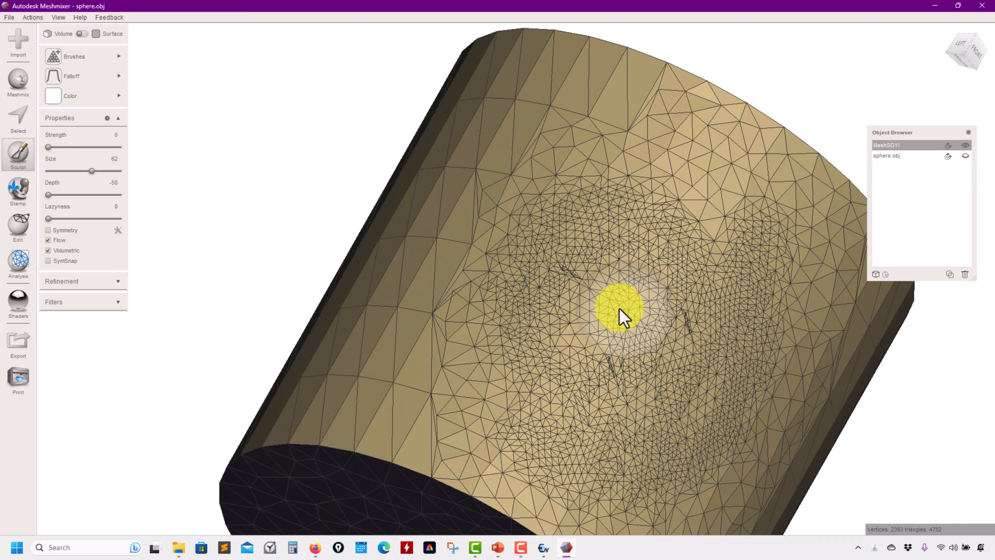
{"action": "mouse_move", "coordinate": [618, 309]}
{"action": "right_mouse_down"}
{"action": "mouse_move", "coordinate": [568, 304]}
{"action": "mouse_move", "coordinate": [599, 311]}
{"action": "right_mouse_up"}
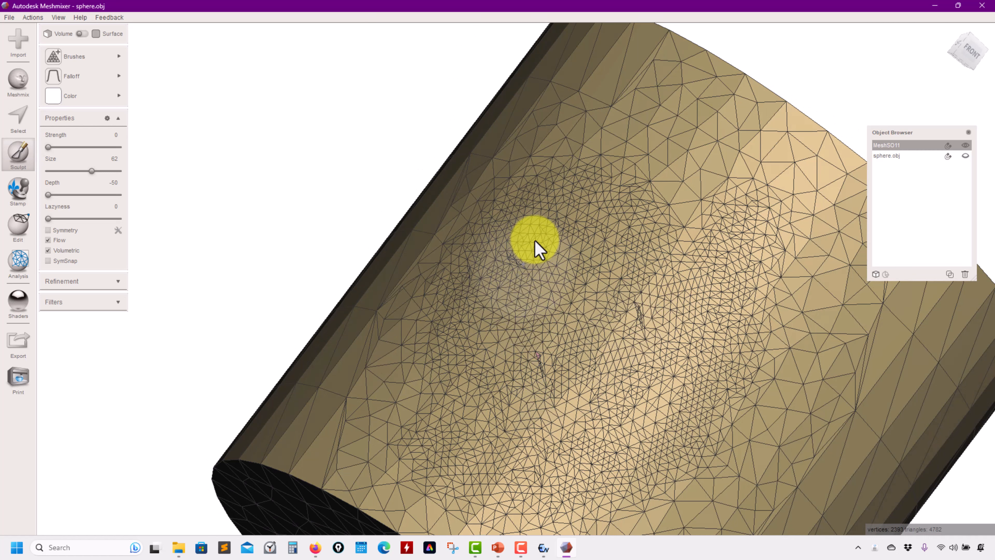
{"action": "mouse_move", "coordinate": [593, 378]}
{"action": "left_mouse_down"}
{"action": "mouse_move", "coordinate": [689, 194]}
{"action": "mouse_move", "coordinate": [533, 160]}
{"action": "mouse_move", "coordinate": [740, 267]}
{"action": "mouse_move", "coordinate": [777, 339]}
{"action": "mouse_move", "coordinate": [677, 416]}
{"action": "mouse_move", "coordinate": [626, 269]}
{"action": "left_mouse_up"}
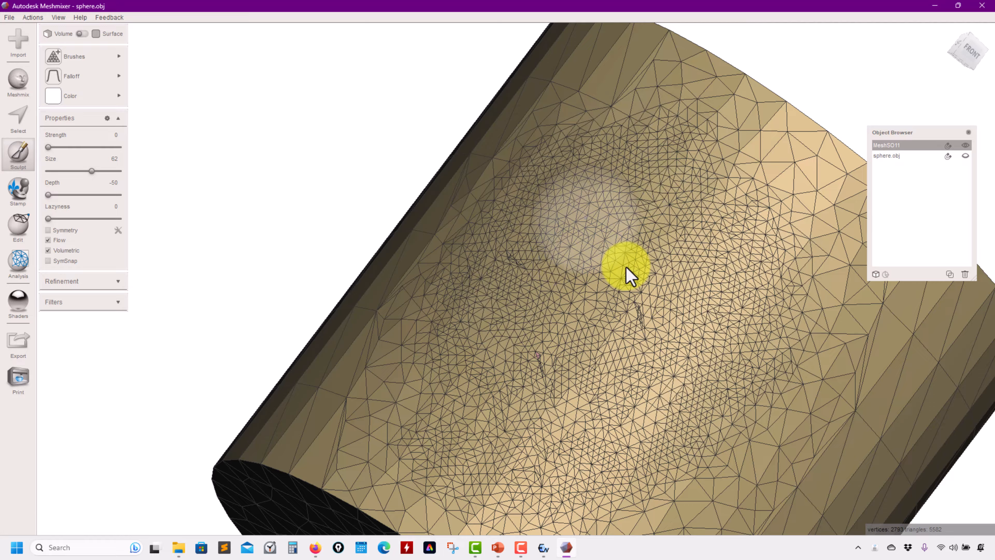
{"action": "mouse_move", "coordinate": [626, 269]}
{"action": "right_mouse_down"}
{"action": "mouse_move", "coordinate": [633, 291]}
{"action": "mouse_move", "coordinate": [642, 158]}
{"action": "right_mouse_up"}
{"action": "mouse_move", "coordinate": [643, 164]}
{"action": "left_mouse_down"}
{"action": "mouse_move", "coordinate": [566, 149]}
{"action": "mouse_move", "coordinate": [500, 275]}
{"action": "mouse_move", "coordinate": [629, 117]}
{"action": "mouse_move", "coordinate": [809, 203]}
{"action": "left_mouse_up"}
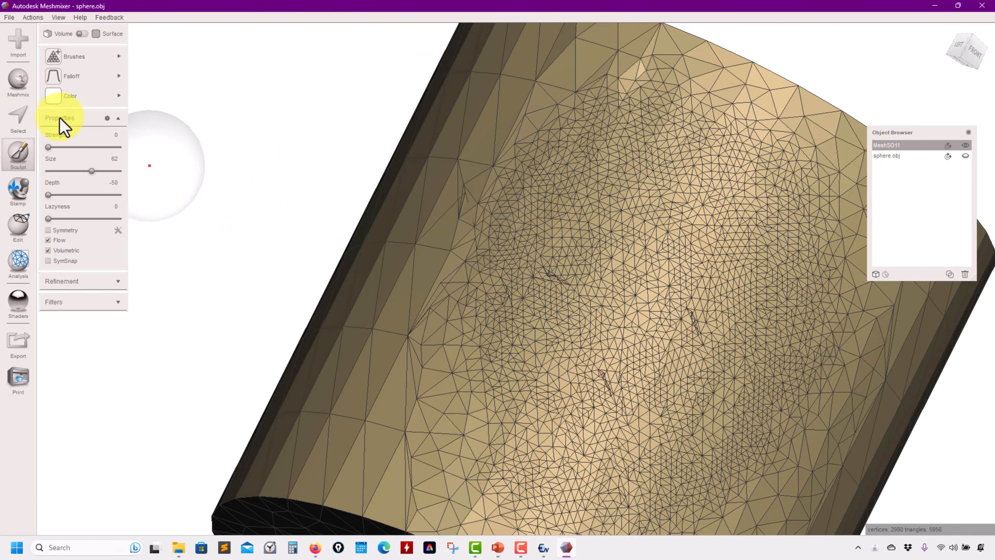
Step: Show the sphere again and select it together with the cylinder
{"action": "left_click", "coordinate": [970, 155]}
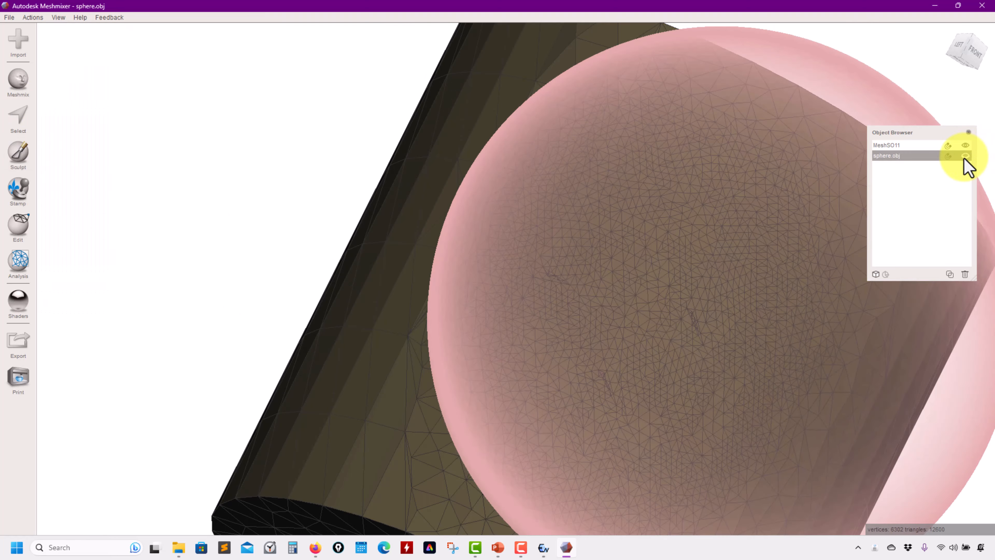
{"action": "left_click", "coordinate": [963, 156]}
{"action": "scroll", "coordinate": [657, 188], "scroll_direction": "up", "scroll_amount": 1}
{"action": "right_click_drag", "start_coordinate": [657, 188], "coordinate": [486, 228]}
{"action": "scroll", "coordinate": [486, 227], "scroll_direction": "down", "scroll_amount": 1}
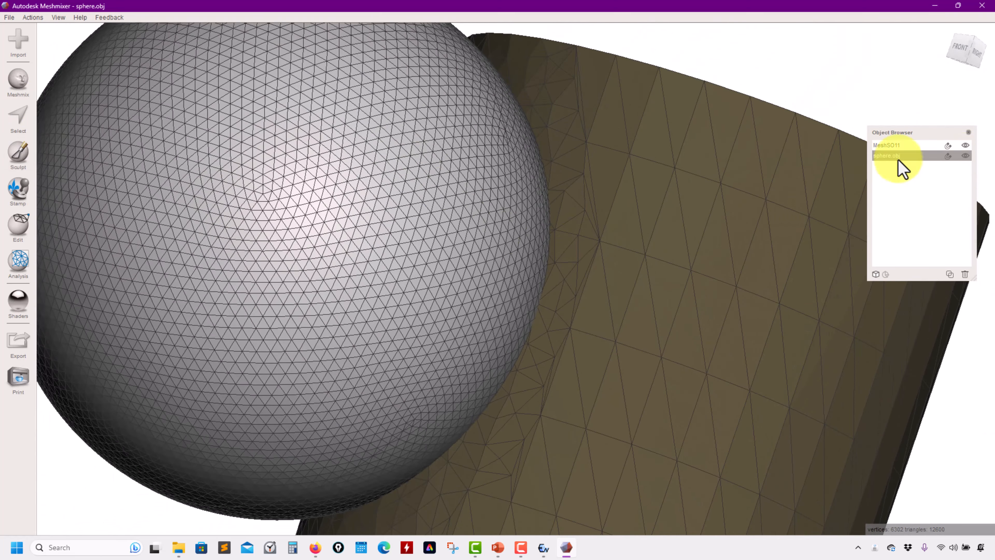
{"action": "left_click", "coordinate": [896, 147], "text": "shift"}
{"action": "middle_click_drag", "start_coordinate": [503, 175], "coordinate": [624, 147]}
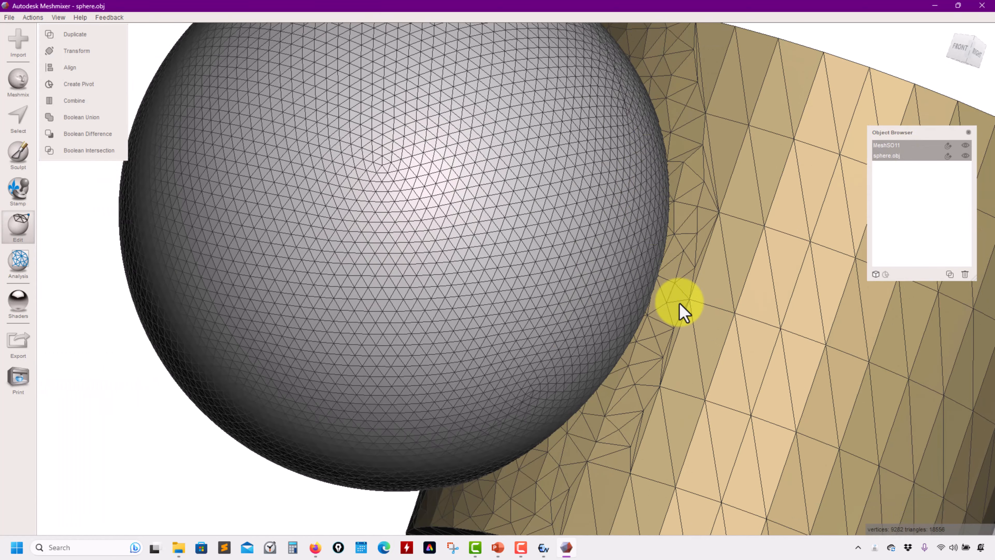
Step: Merge the sphere and the refined cylinder with a Boolean Union in Precise mode, and inspect the resulting junction
{"action": "right_click_drag", "start_coordinate": [643, 311], "coordinate": [582, 246]}
{"action": "right_click_drag", "start_coordinate": [305, 176], "coordinate": [425, 322]}
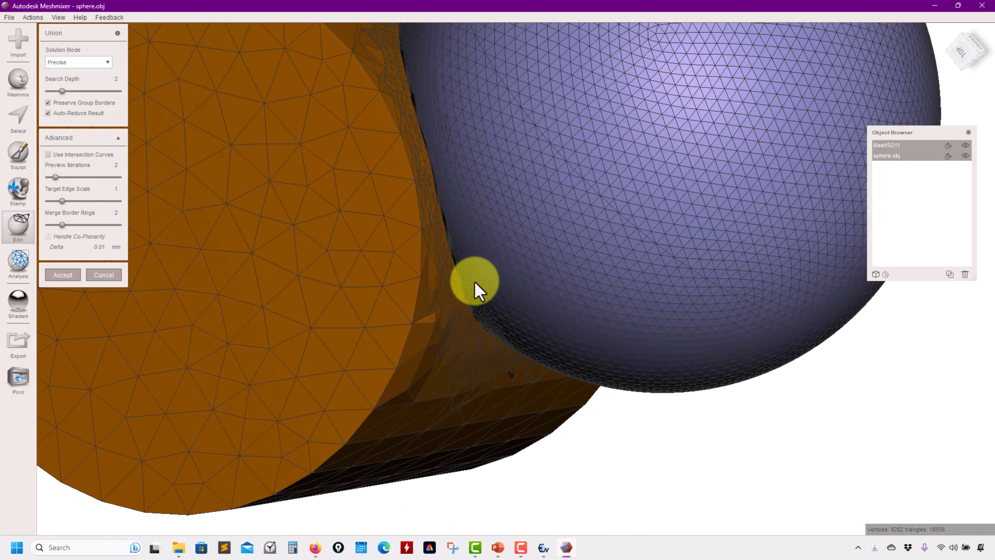
{"action": "left_click", "coordinate": [62, 274]}
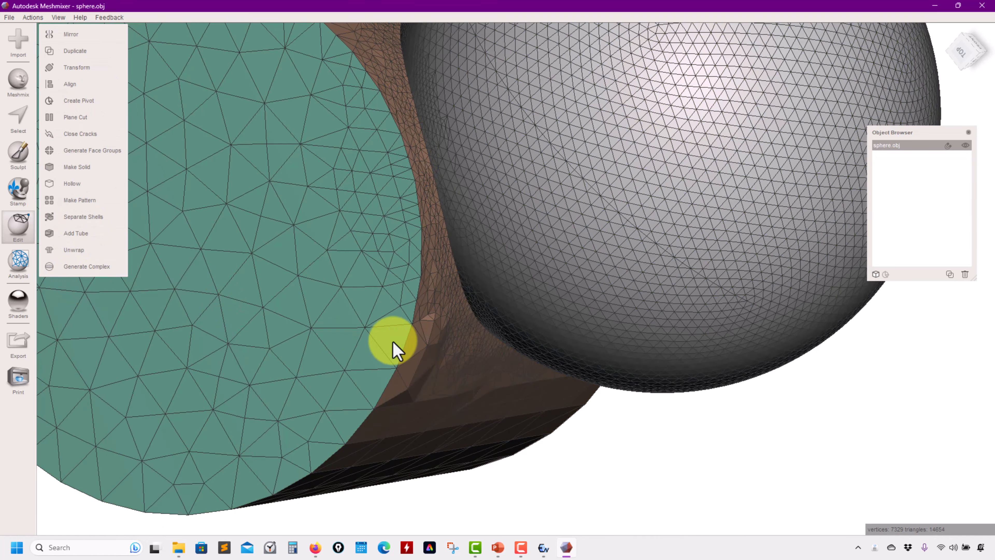
{"action": "right_click_drag", "start_coordinate": [389, 344], "coordinate": [371, 274]}
{"action": "right_click_drag", "start_coordinate": [297, 352], "coordinate": [247, 400]}
Step: Apply a transparent shader to the merged mesh and inspect its interior around the junction
{"action": "left_click", "coordinate": [16, 303]}
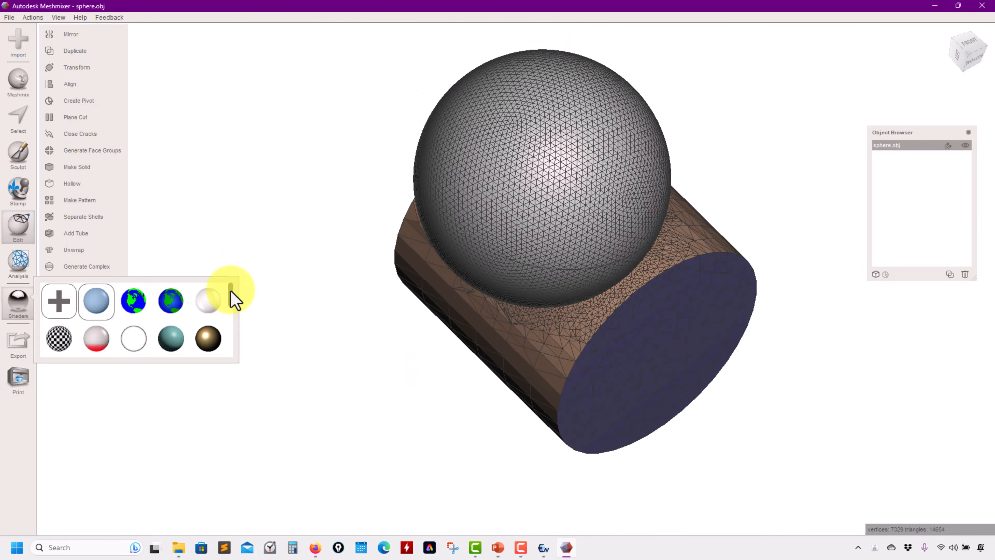
{"action": "left_click_drag", "start_coordinate": [213, 299], "coordinate": [471, 296]}
{"action": "right_click_drag", "start_coordinate": [471, 296], "coordinate": [506, 278]}
{"action": "right_click_drag", "start_coordinate": [541, 239], "coordinate": [215, 147]}
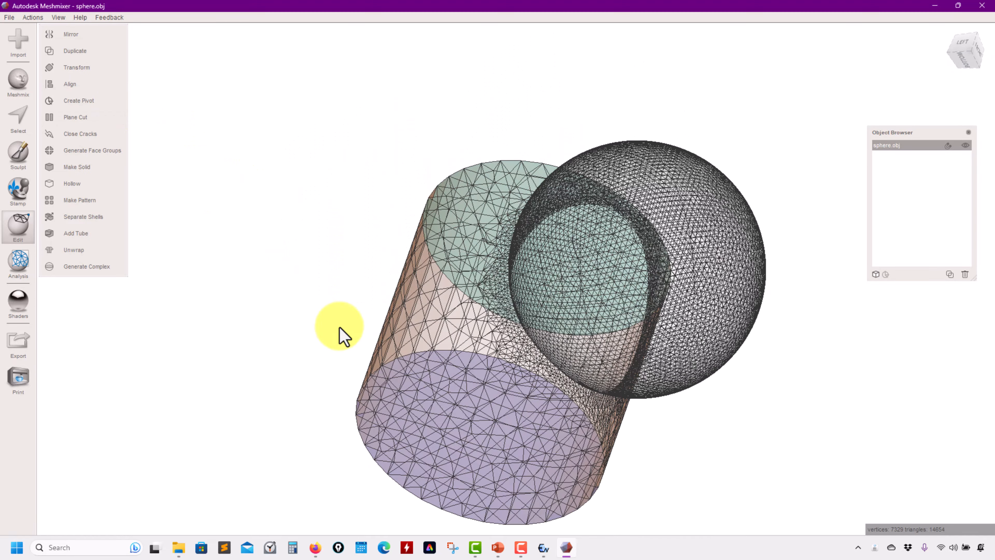
{"action": "left_click", "coordinate": [544, 553]}
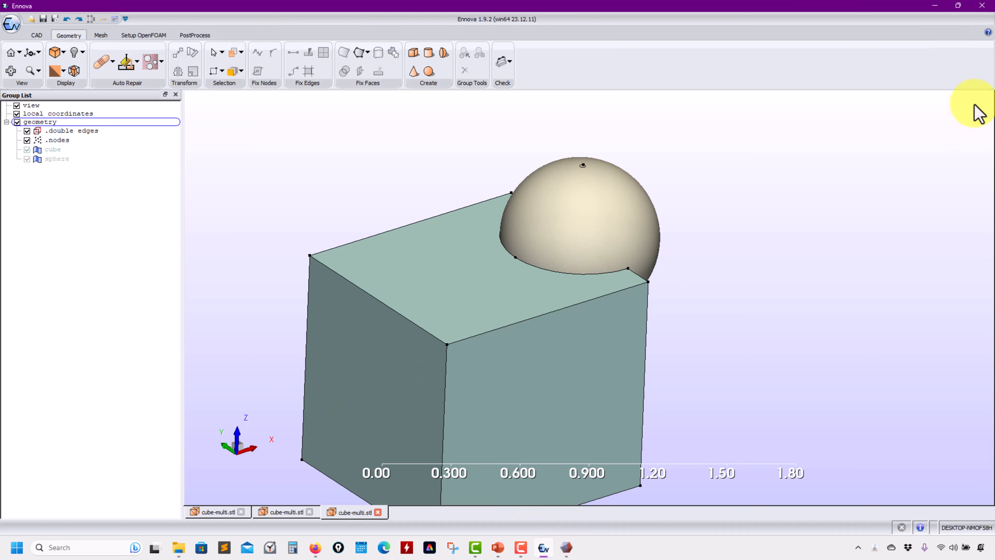
{"action": "left_click", "coordinate": [934, 6]}
Step: Import cube.stl and sphere.stl together, replacing the current unsaved mesh
{"action": "left_click", "coordinate": [9, 18]}
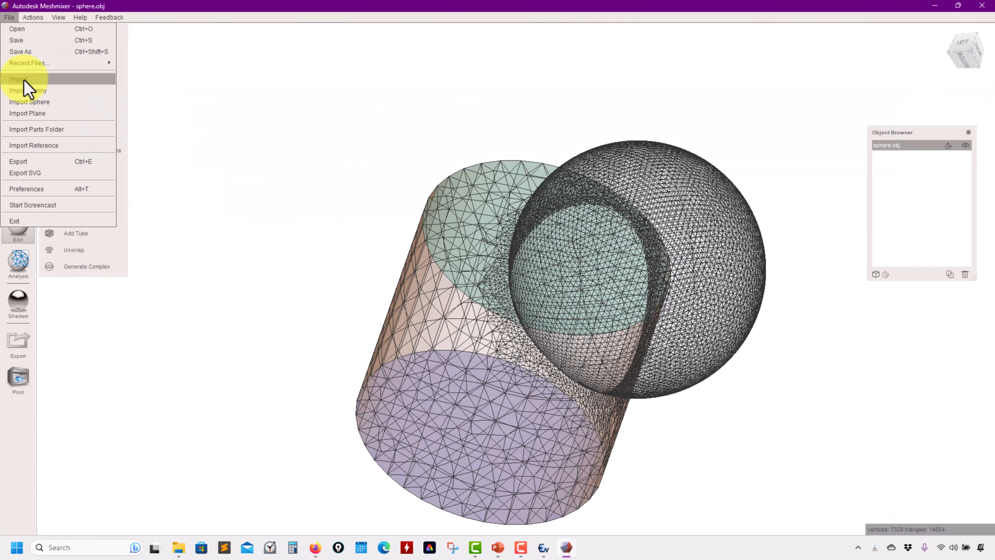
{"action": "left_click", "coordinate": [24, 90]}
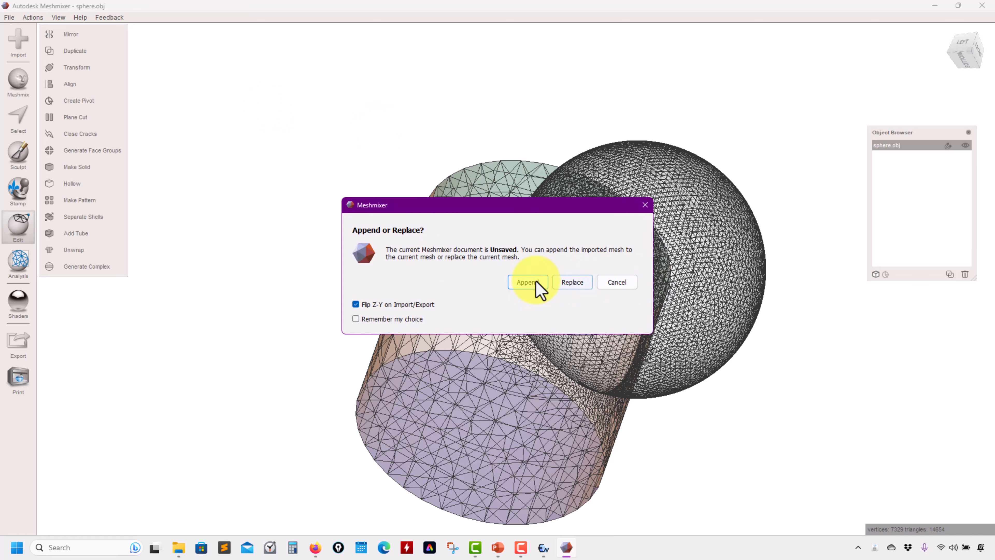
{"action": "left_click", "coordinate": [571, 288]}
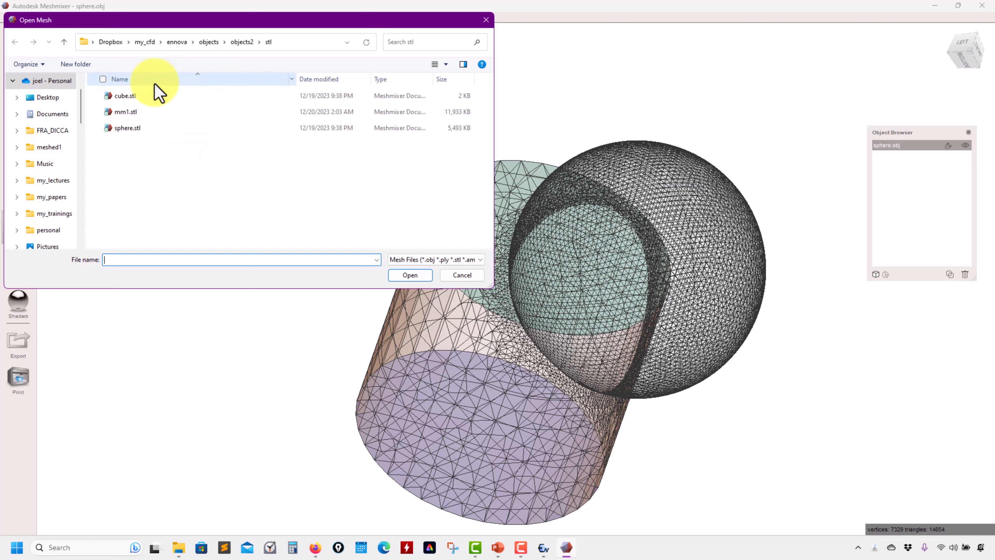
{"action": "left_click", "coordinate": [126, 96]}
{"action": "left_click", "coordinate": [127, 127], "text": "ctrl"}
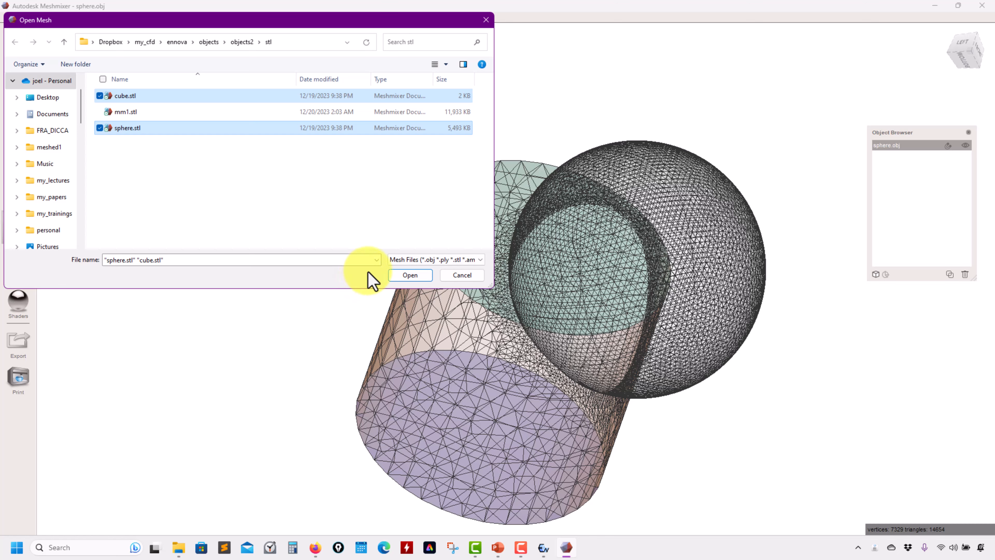
{"action": "left_click", "coordinate": [410, 275]}
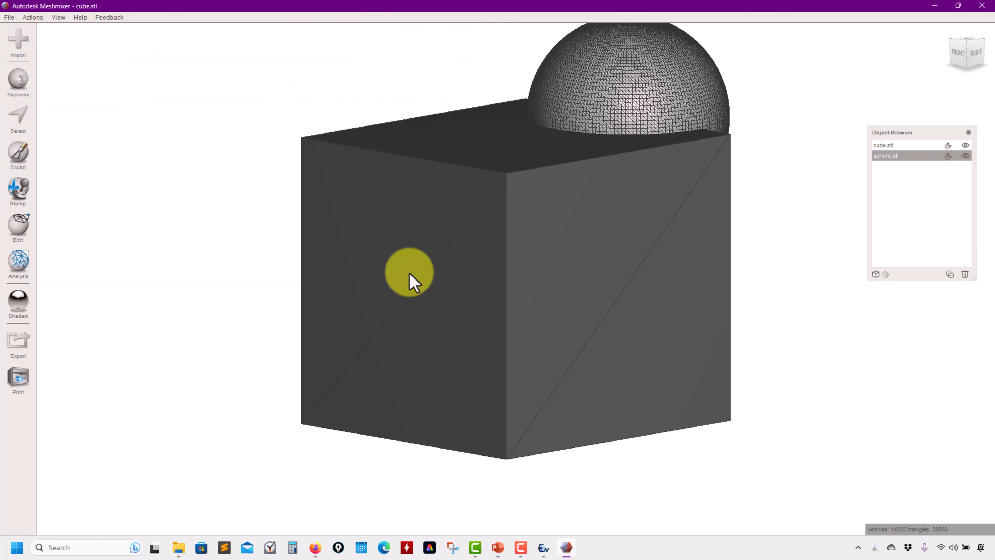
Step: Select the cube and sphere together and examine their overlap and triangle sizes around the cube's corner
{"action": "left_click", "coordinate": [890, 148], "text": "shift"}
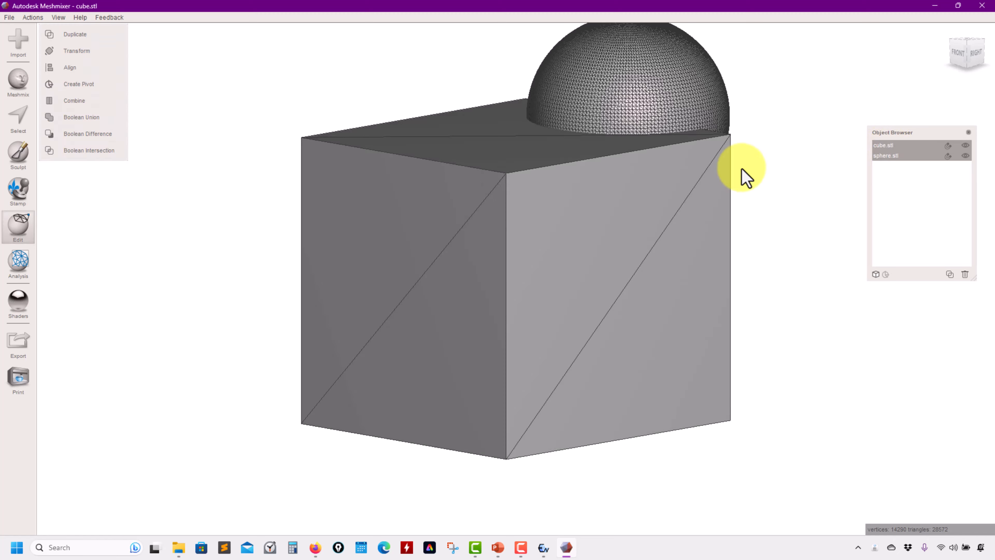
{"action": "middle_click_drag", "start_coordinate": [639, 285], "coordinate": [554, 332]}
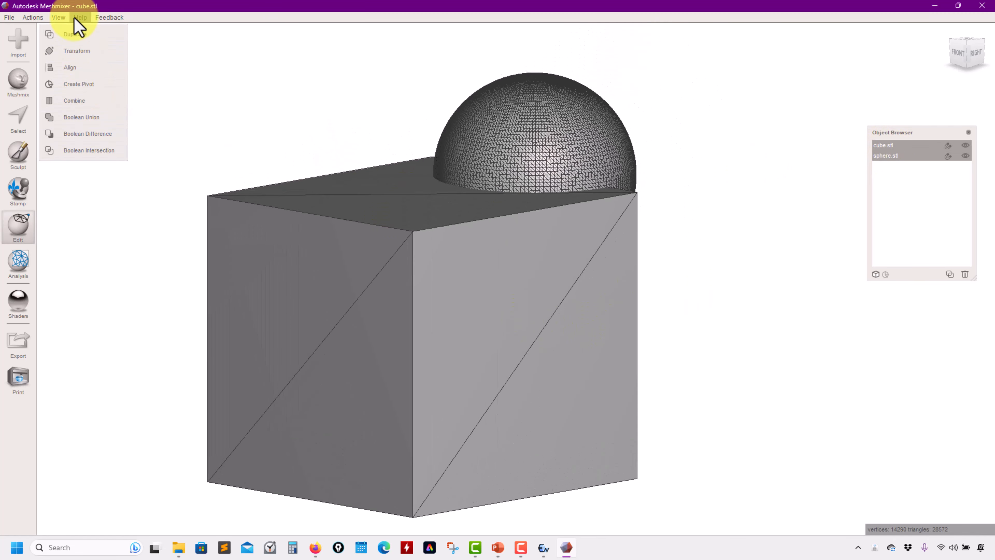
{"action": "left_click", "coordinate": [58, 17]}
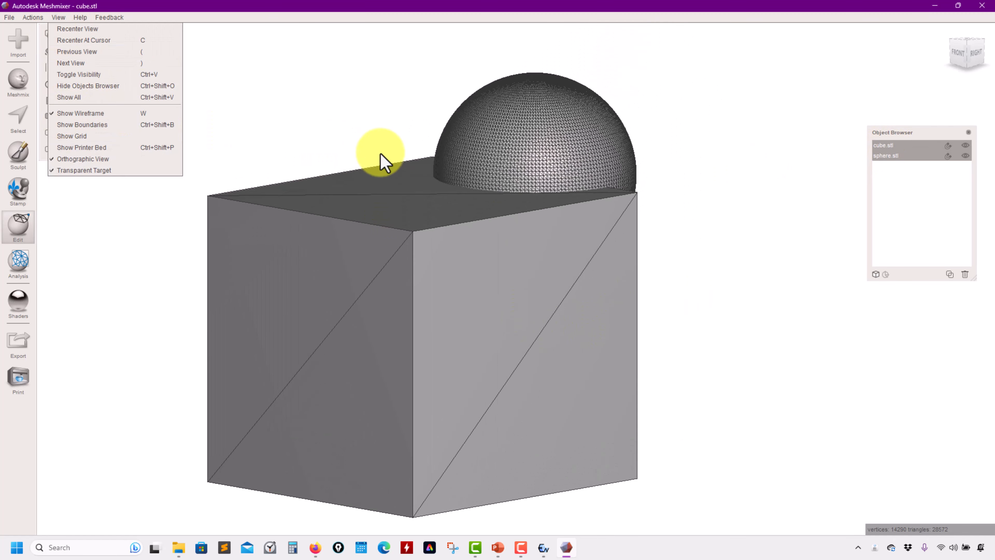
{"action": "right_click_drag", "start_coordinate": [382, 160], "coordinate": [355, 196]}
{"action": "right_click_drag", "start_coordinate": [451, 273], "coordinate": [455, 323]}
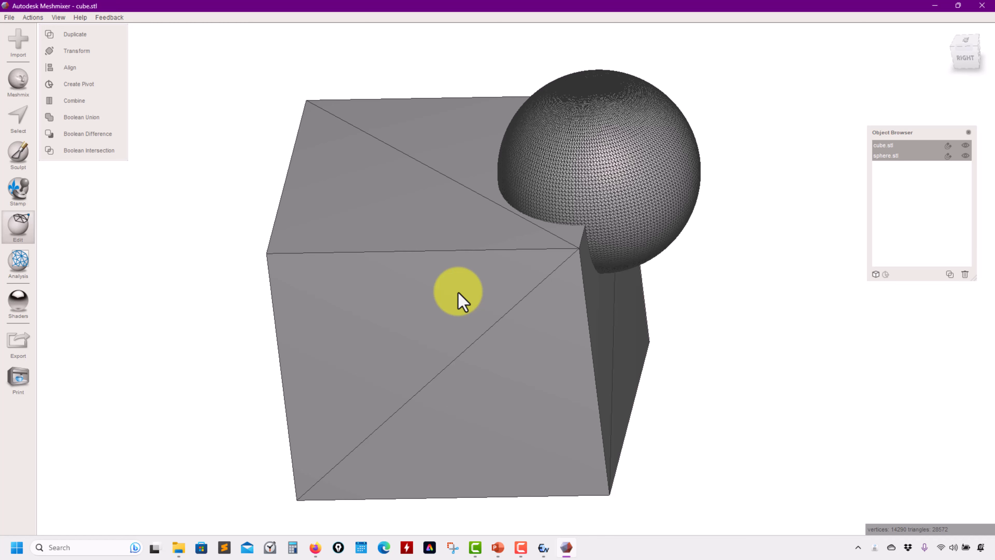
{"action": "right_click_drag", "start_coordinate": [458, 293], "coordinate": [522, 205]}
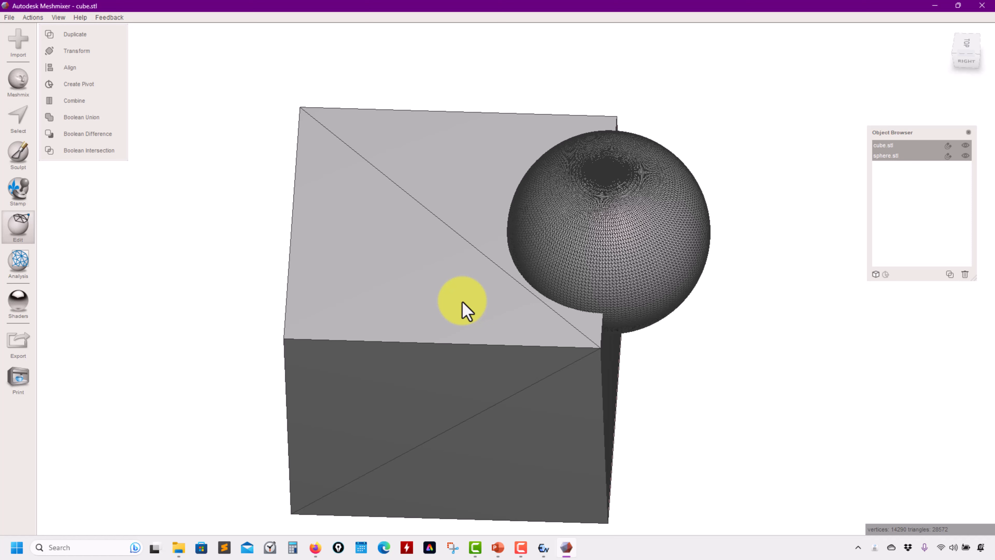
{"action": "right_click_drag", "start_coordinate": [491, 194], "coordinate": [548, 268]}
{"action": "scroll", "coordinate": [548, 268], "scroll_direction": "up", "scroll_amount": 3}
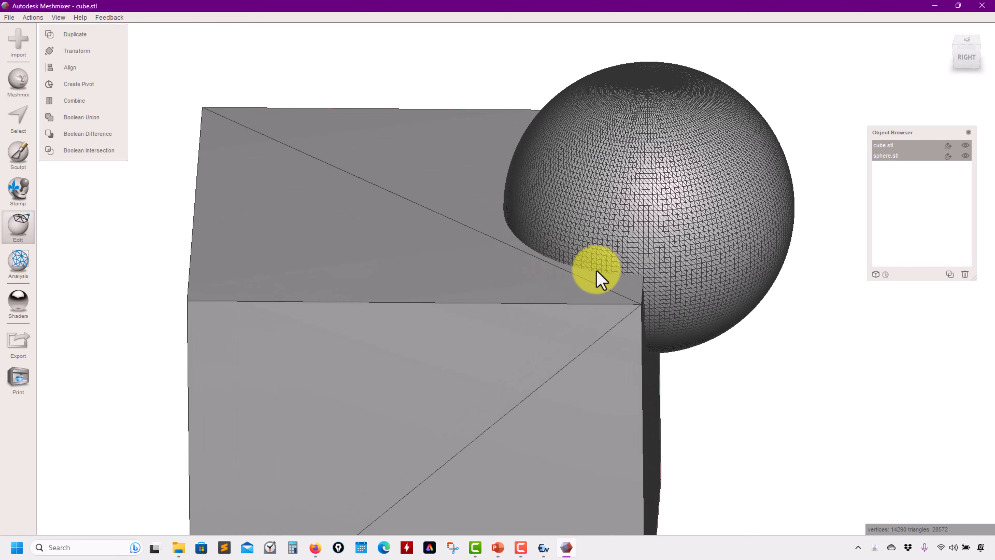
{"action": "right_click_drag", "start_coordinate": [543, 289], "coordinate": [559, 267]}
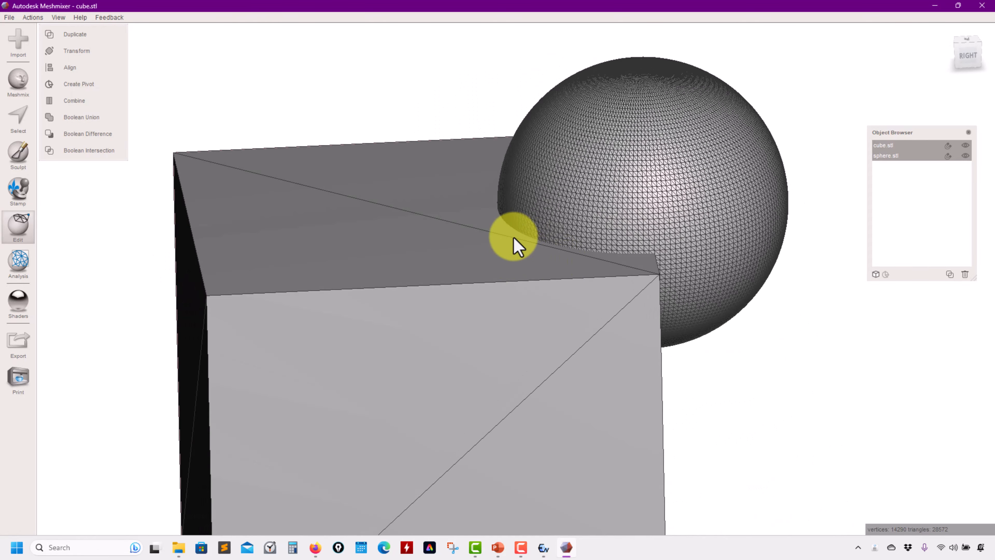
{"action": "scroll", "coordinate": [514, 239], "scroll_direction": "up", "scroll_amount": 5}
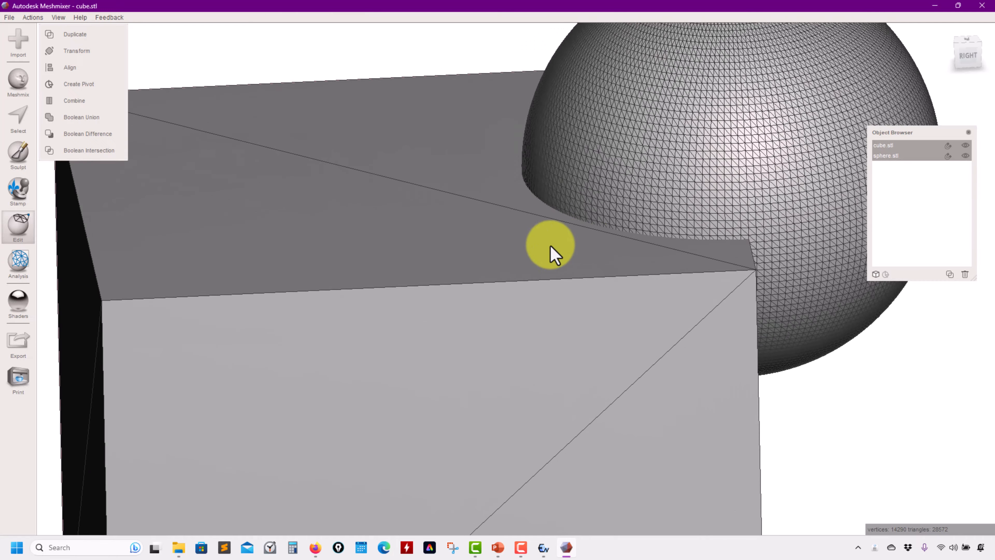
{"action": "scroll", "coordinate": [533, 251], "scroll_direction": "down", "scroll_amount": 2}
{"action": "scroll", "coordinate": [518, 253], "scroll_direction": "down", "scroll_amount": 2}
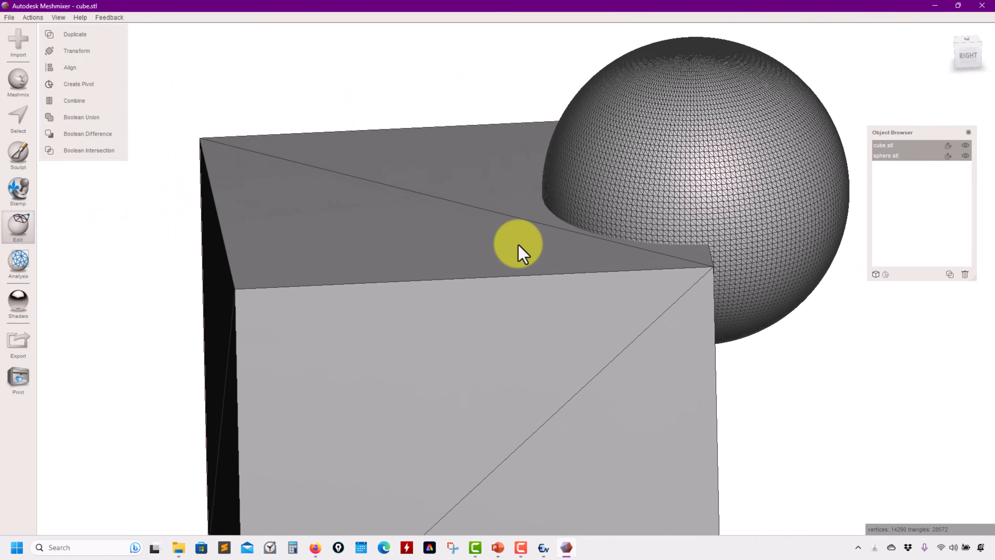
{"action": "scroll", "coordinate": [519, 247], "scroll_direction": "down", "scroll_amount": 5}
{"action": "right_click_drag", "start_coordinate": [518, 251], "coordinate": [483, 266]}
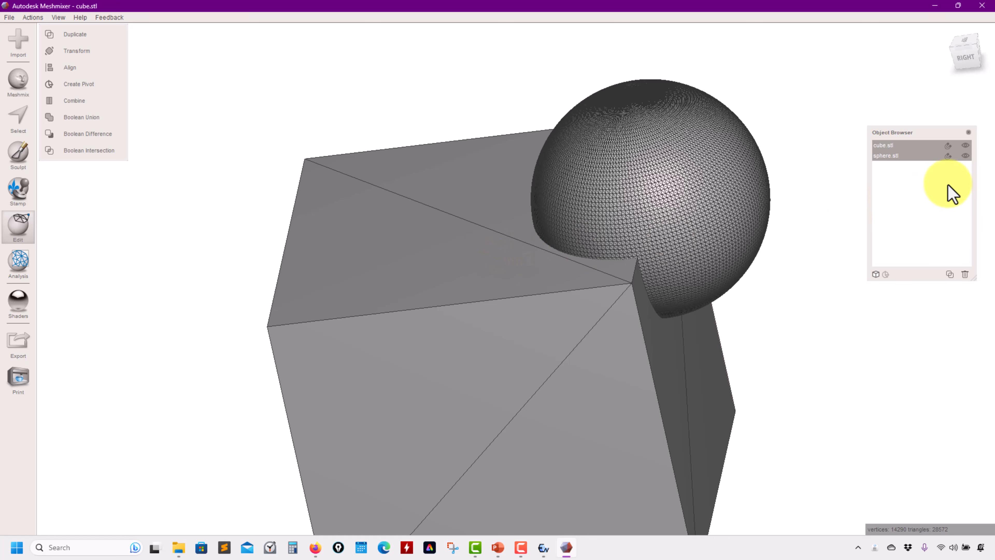
Step: Hide the sphere and generate face groups on the cube
{"action": "left_click", "coordinate": [966, 156]}
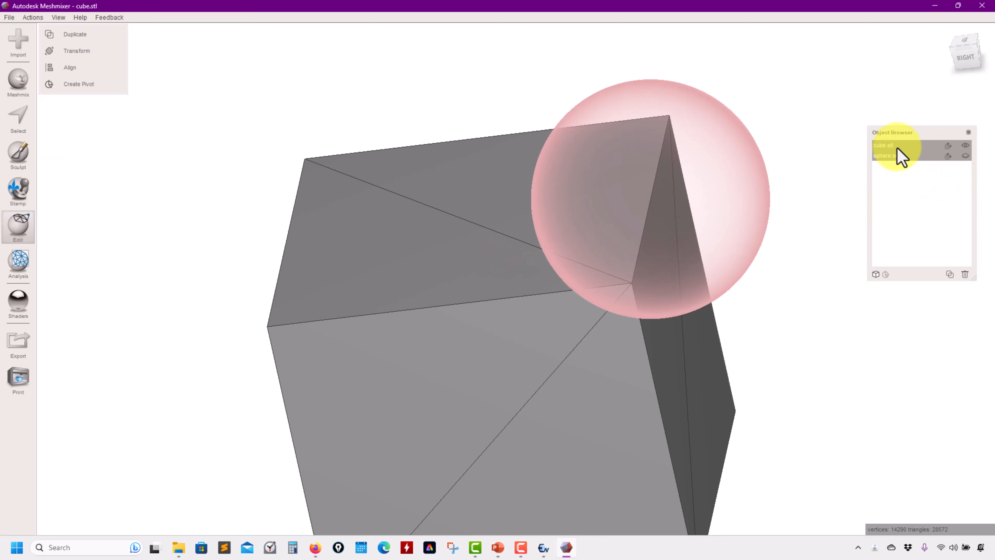
{"action": "middle_click_drag", "start_coordinate": [452, 203], "coordinate": [444, 142]}
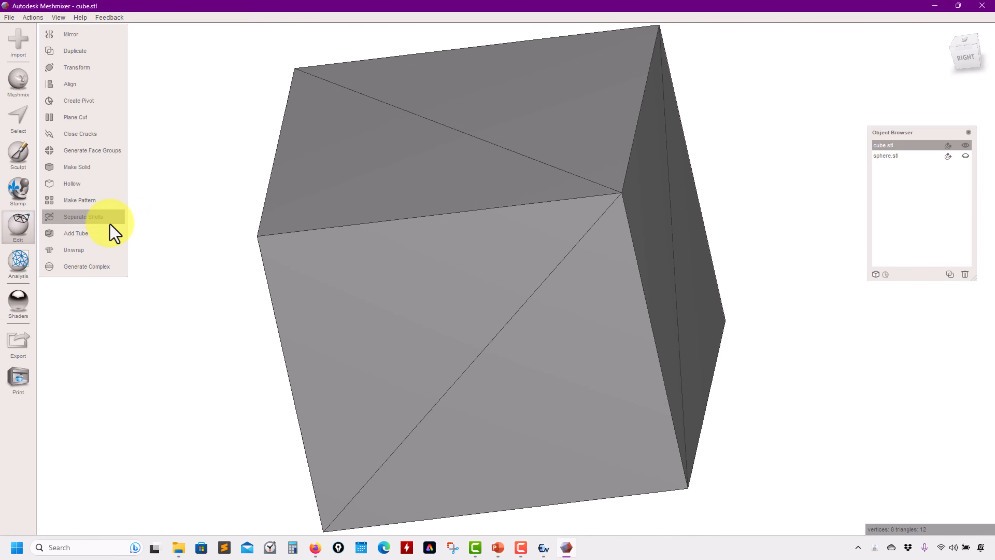
{"action": "left_click", "coordinate": [110, 158]}
{"action": "right_click_drag", "start_coordinate": [326, 278], "coordinate": [353, 204]}
{"action": "left_click", "coordinate": [67, 132]}
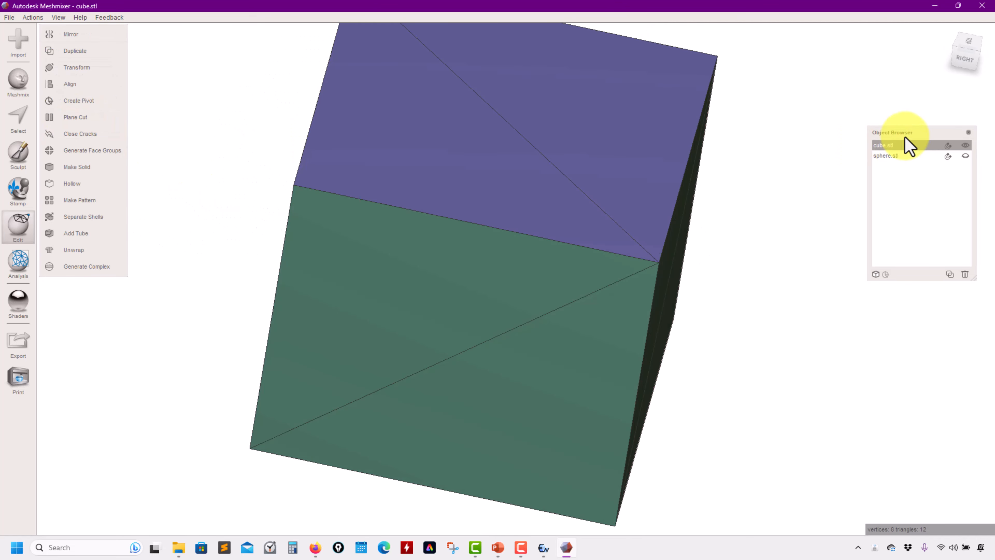
Step: Show the sphere again and compare its triangle size with the cube's coarse triangles along the contact edge
{"action": "left_click", "coordinate": [965, 156]}
{"action": "right_click_drag", "start_coordinate": [744, 243], "coordinate": [617, 330]}
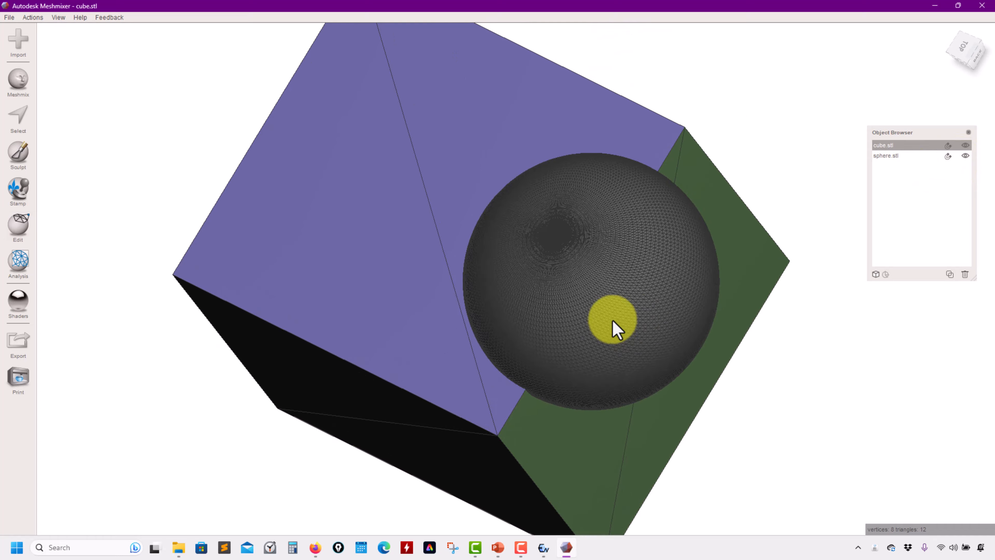
{"action": "scroll", "coordinate": [613, 309], "scroll_direction": "up", "scroll_amount": 5}
{"action": "key", "text": "c"}
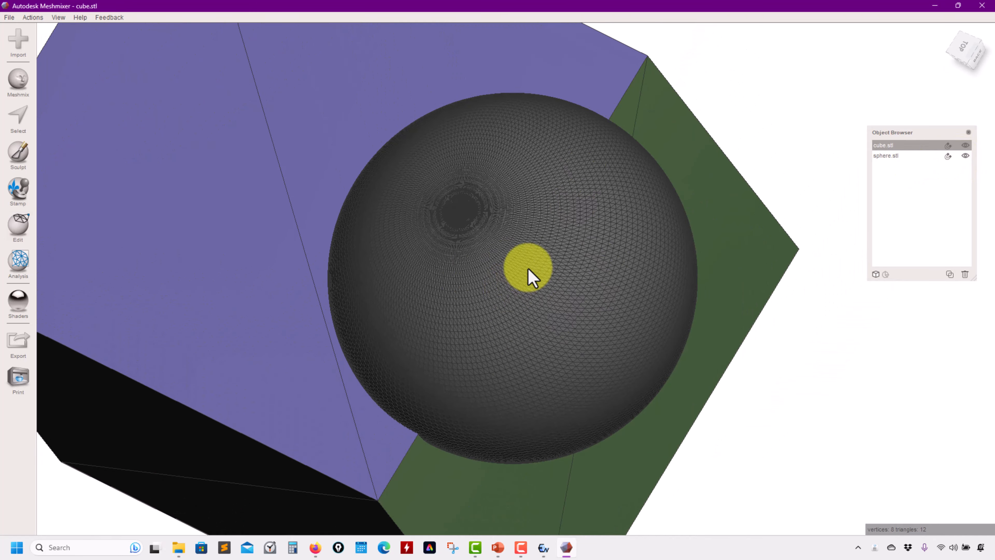
{"action": "right_click_drag", "start_coordinate": [528, 269], "coordinate": [514, 317]}
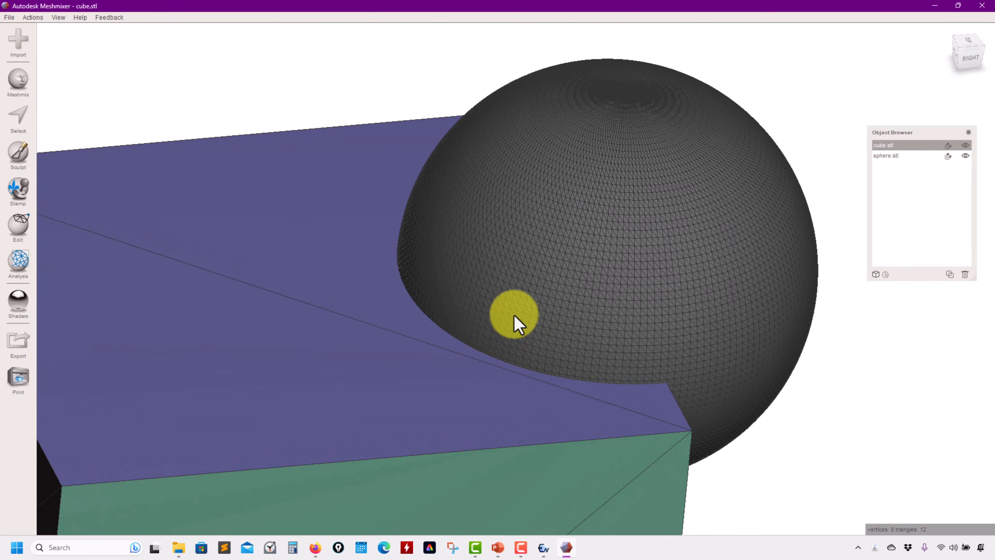
{"action": "scroll", "coordinate": [476, 315], "scroll_direction": "up", "scroll_amount": 2}
{"action": "middle_click_drag", "start_coordinate": [438, 315], "coordinate": [465, 197]}
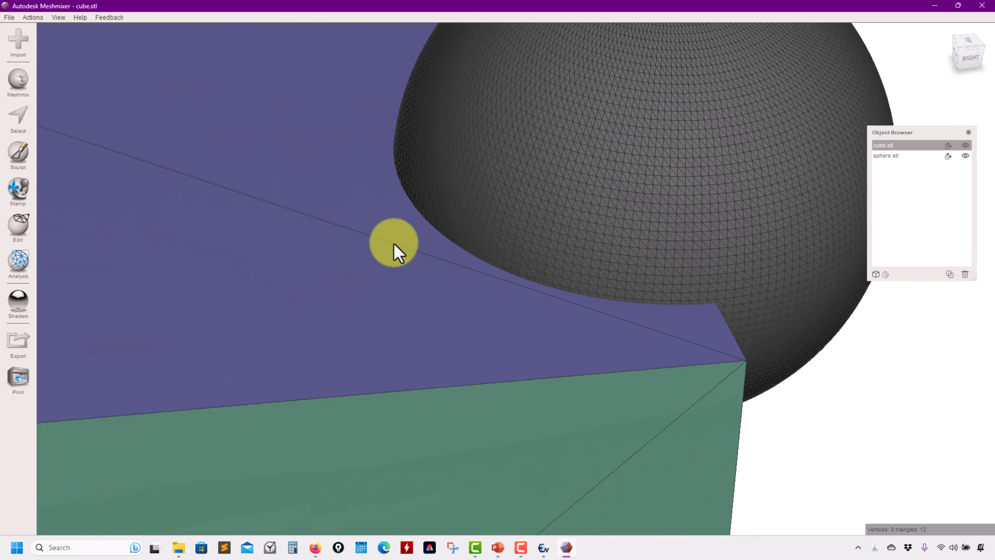
Step: Hide the sphere, select all of the cube's triangles, and remesh them into a fine mesh with its sharp edges preserved
{"action": "left_click", "coordinate": [965, 156]}
{"action": "right_click_drag", "start_coordinate": [373, 153], "coordinate": [518, 260]}
{"action": "scroll", "coordinate": [644, 202], "scroll_direction": "down", "scroll_amount": 10}
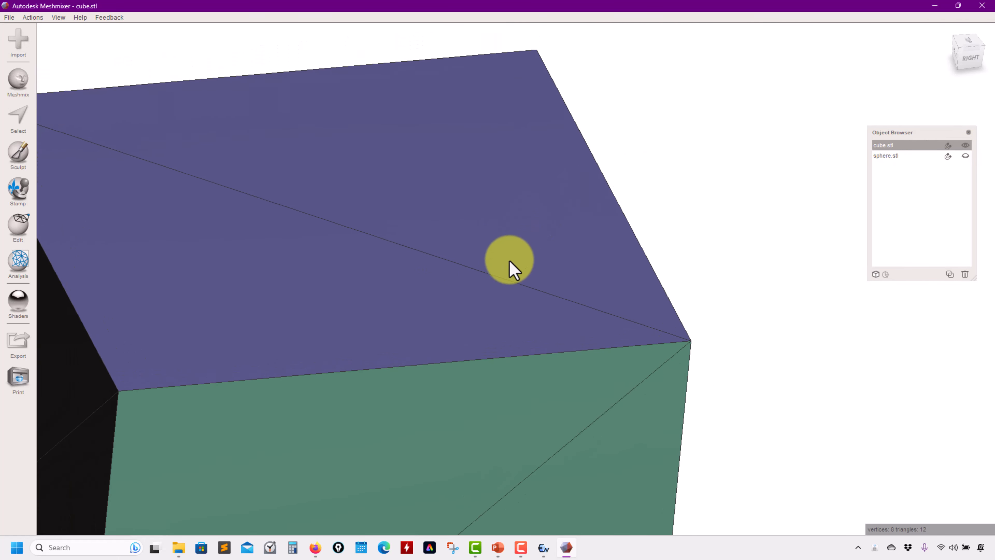
{"action": "scroll", "coordinate": [434, 308], "scroll_direction": "down", "scroll_amount": 2}
{"action": "middle_click_drag", "start_coordinate": [387, 270], "coordinate": [413, 280]}
{"action": "key", "text": "ctrl+a"}
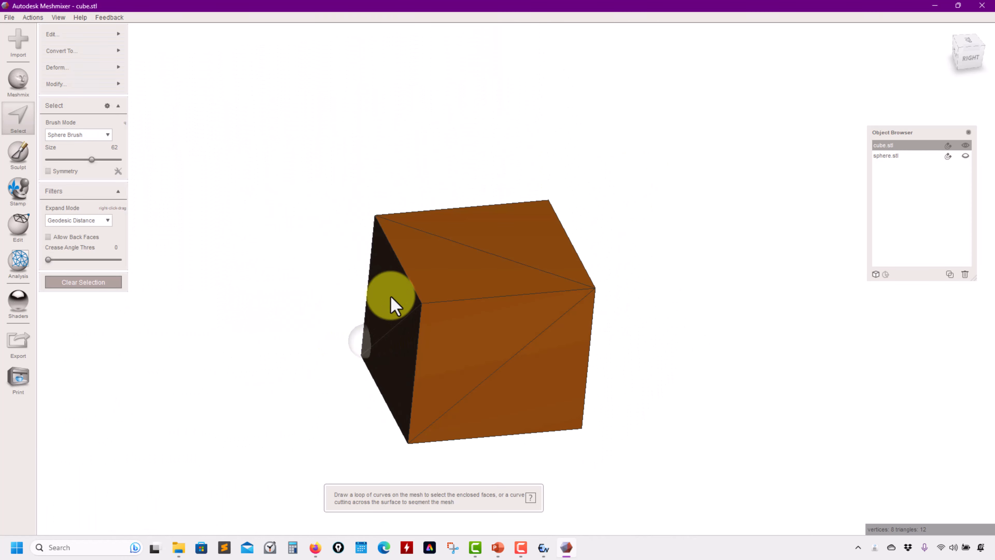
{"action": "right_click_drag", "start_coordinate": [457, 275], "coordinate": [419, 274]}
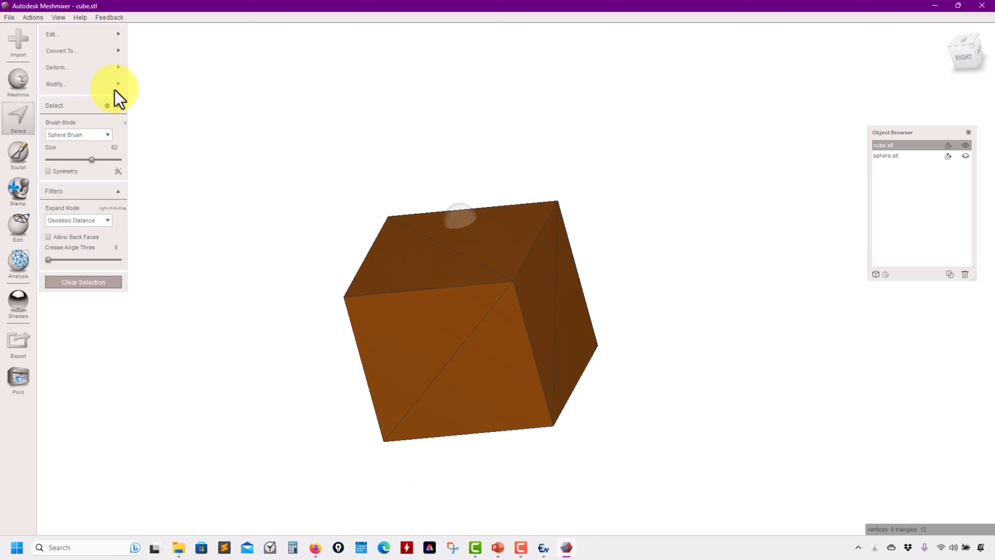
{"action": "mouse_move", "coordinate": [98, 36]}
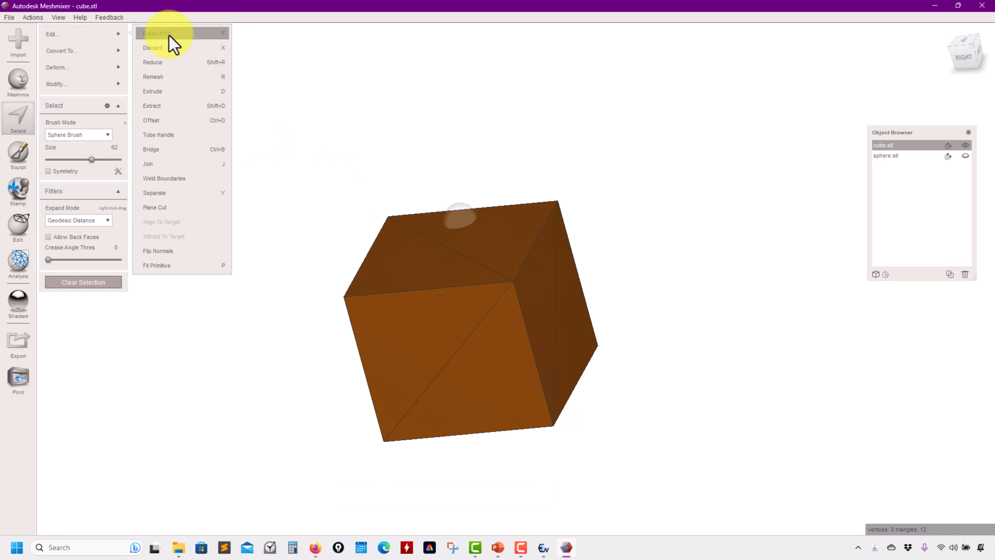
{"action": "left_click", "coordinate": [157, 77]}
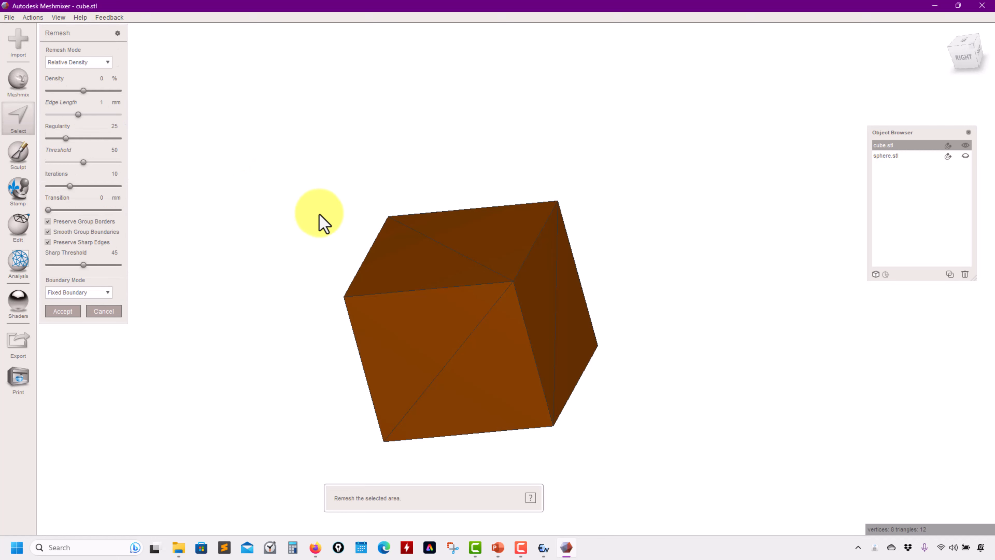
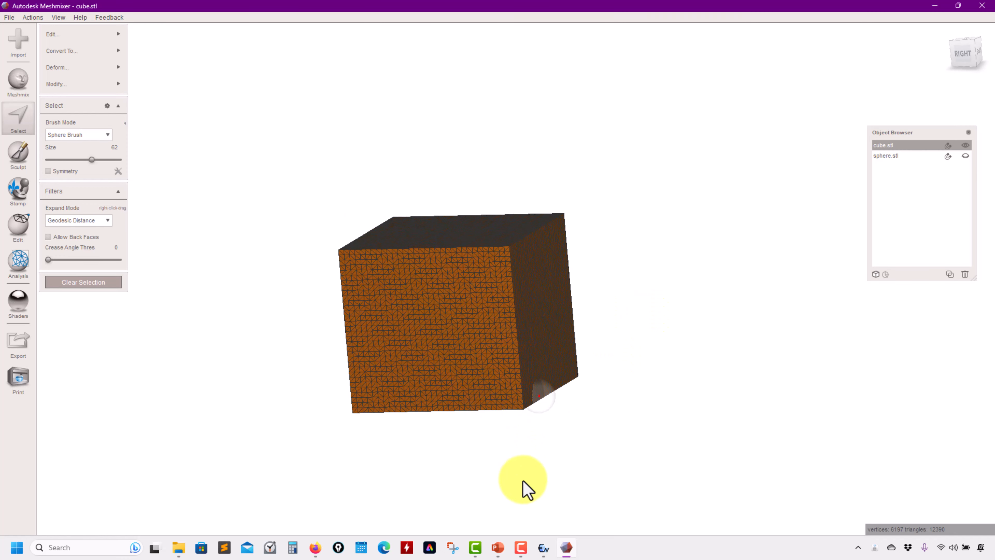
{"action": "right_click_drag", "start_coordinate": [522, 475], "coordinate": [607, 210]}
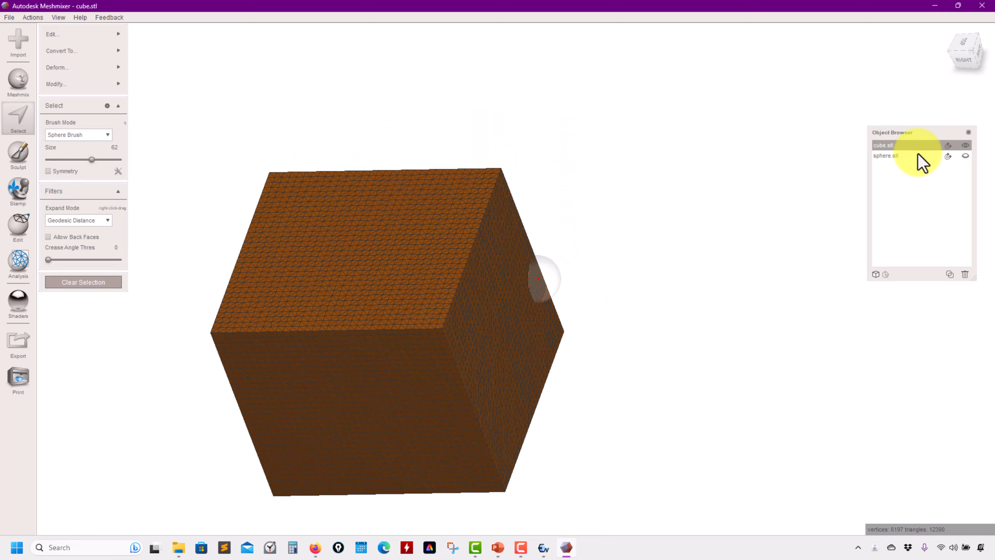
Step: Show the sphere again and choose the Refine sculpting brush for working on the cube
{"action": "left_click", "coordinate": [964, 155]}
{"action": "right_click_drag", "start_coordinate": [644, 276], "coordinate": [388, 209]}
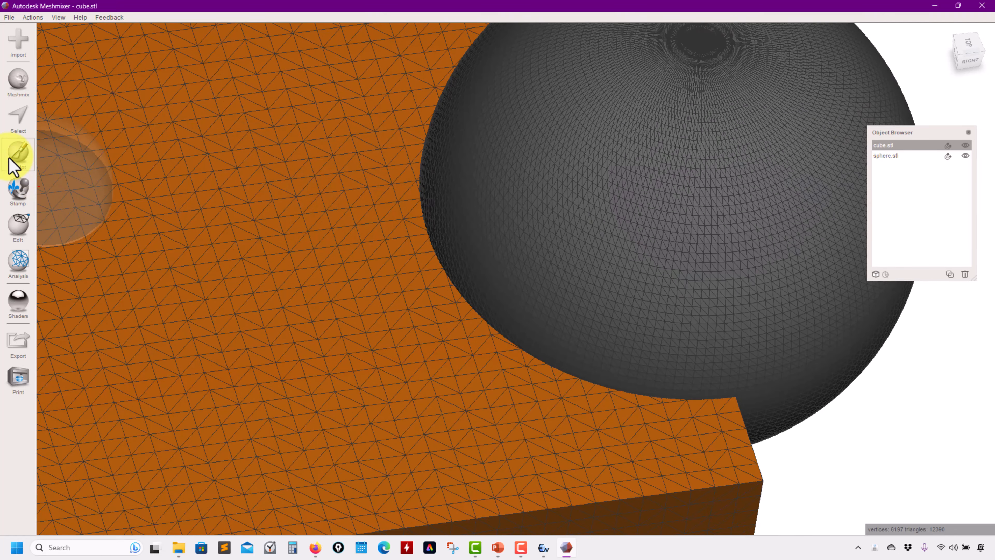
{"action": "left_click", "coordinate": [15, 157]}
{"action": "left_click", "coordinate": [100, 59]}
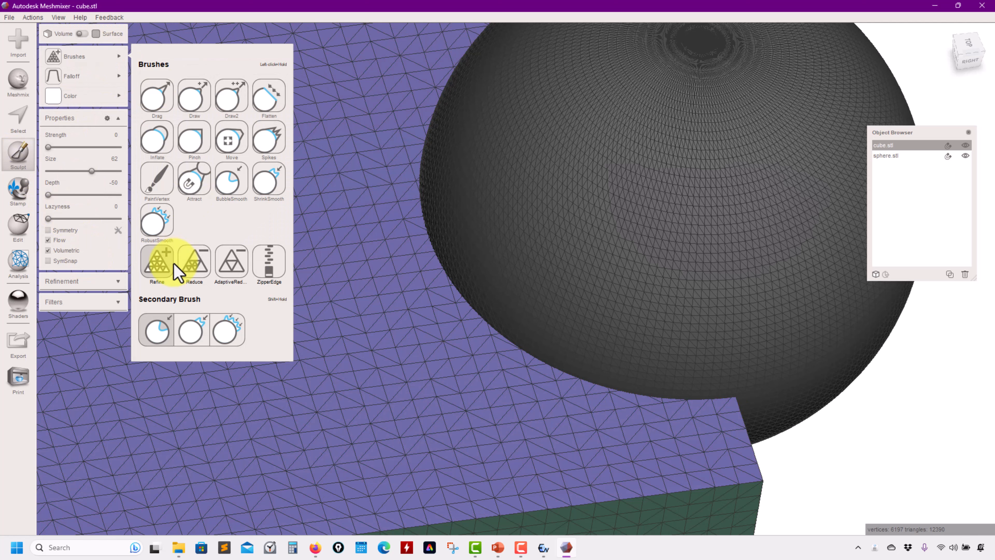
{"action": "left_click", "coordinate": [161, 266]}
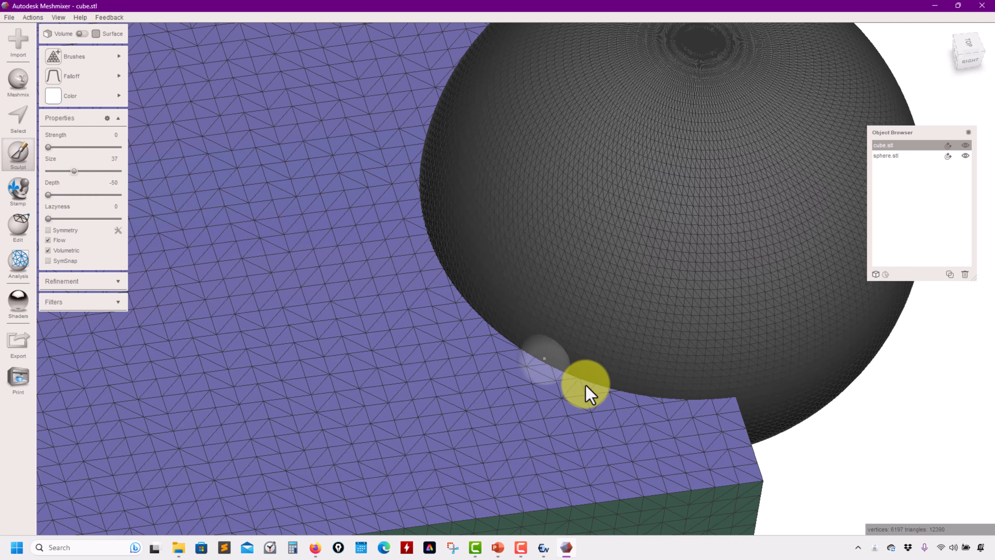
Step: Refine the triangles of the cube's purple top face along its contact edge with the sphere, using brush size 37
{"action": "left_click_drag", "start_coordinate": [553, 361], "coordinate": [491, 319]}
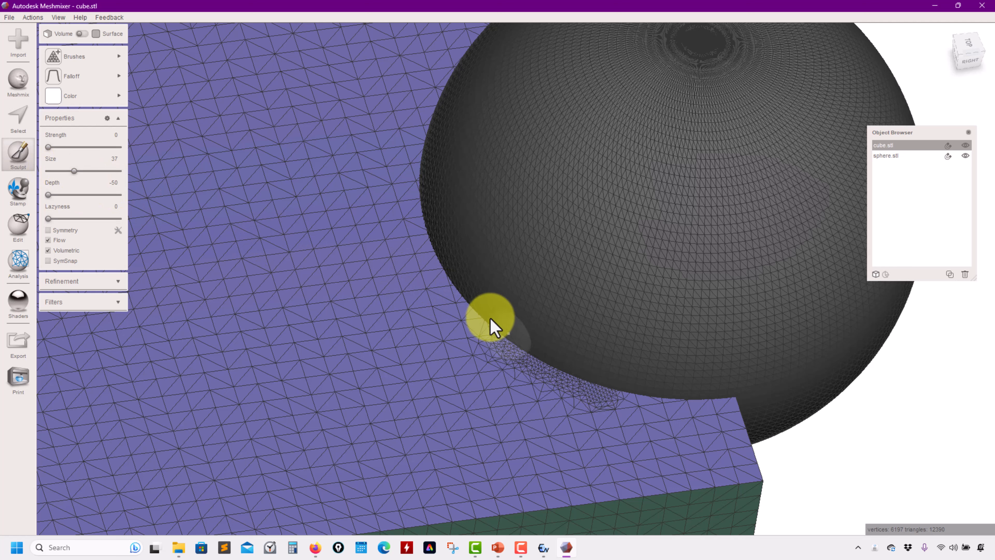
{"action": "left_click_drag", "start_coordinate": [449, 273], "coordinate": [422, 202]}
{"action": "right_click_drag", "start_coordinate": [393, 230], "coordinate": [508, 323]}
{"action": "left_click_drag", "start_coordinate": [502, 262], "coordinate": [534, 170]}
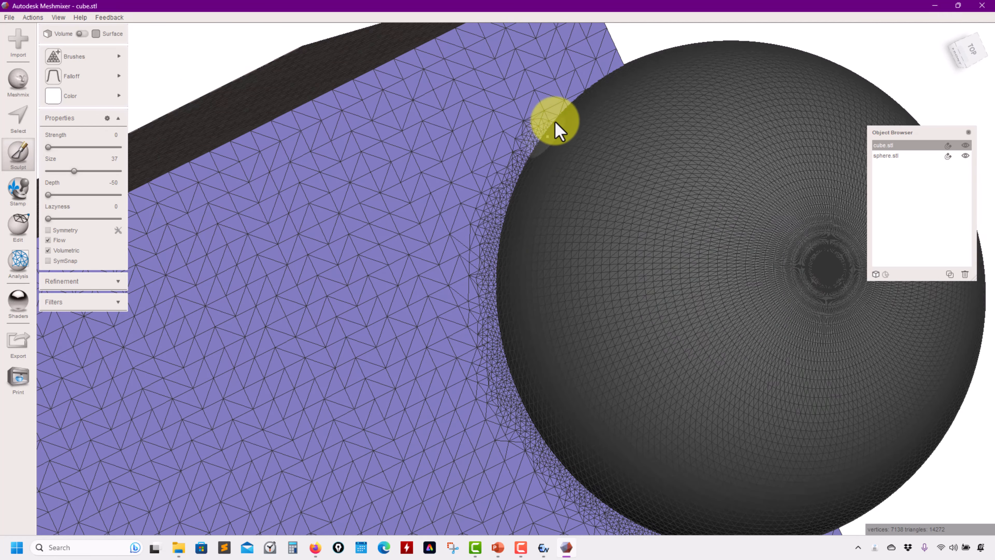
{"action": "right_click_drag", "start_coordinate": [540, 170], "coordinate": [500, 146]}
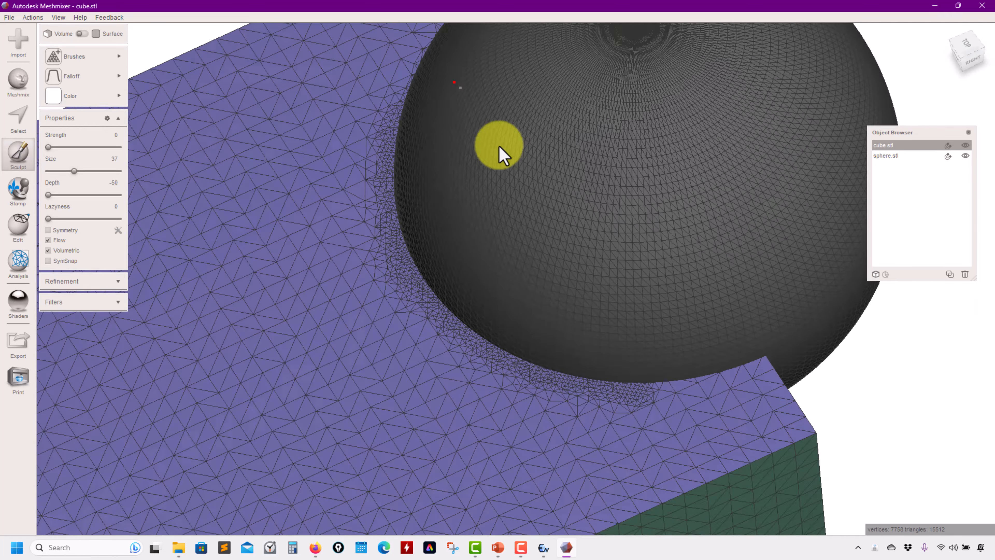
{"action": "right_click_drag", "start_coordinate": [513, 292], "coordinate": [372, 359]}
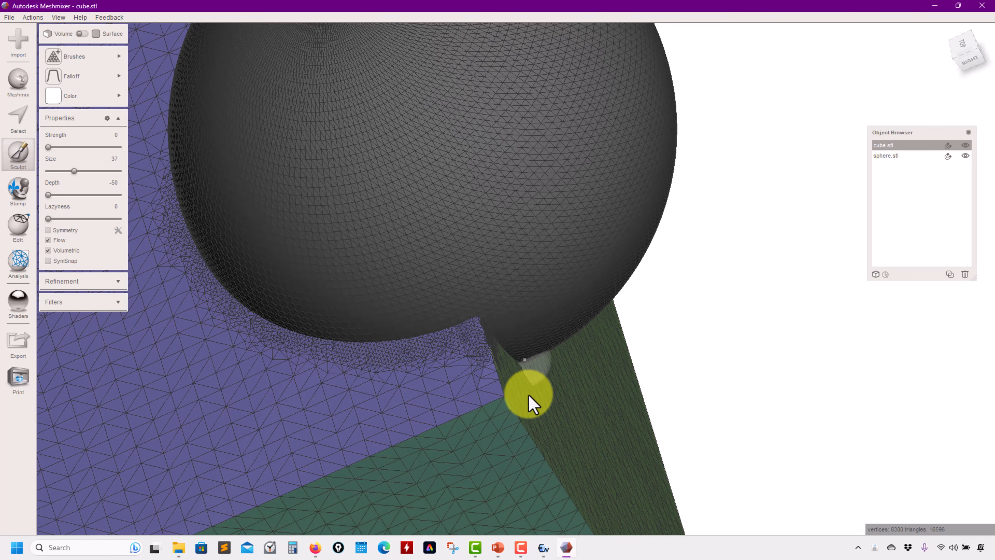
{"action": "right_click_drag", "start_coordinate": [529, 396], "coordinate": [534, 408]}
{"action": "mouse_move", "coordinate": [536, 415]}
{"action": "left_mouse_down"}
{"action": "mouse_move", "coordinate": [506, 443]}
{"action": "mouse_move", "coordinate": [348, 435]}
{"action": "left_mouse_up"}
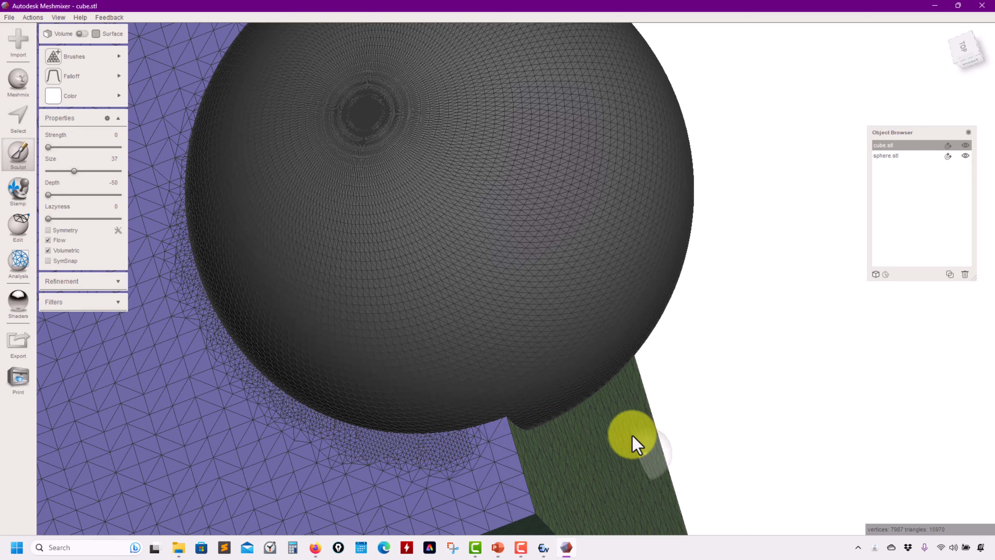
Step: Refine the triangles of the cube's green back face all along the curve where it meets the sphere
{"action": "right_click_drag", "start_coordinate": [589, 396], "coordinate": [474, 384]}
{"action": "mouse_move", "coordinate": [269, 411]}
{"action": "left_mouse_down"}
{"action": "mouse_move", "coordinate": [360, 411]}
{"action": "mouse_move", "coordinate": [484, 322]}
{"action": "left_mouse_up"}
{"action": "right_click_drag", "start_coordinate": [481, 356], "coordinate": [462, 386]}
{"action": "mouse_move", "coordinate": [489, 326]}
{"action": "left_mouse_down"}
{"action": "mouse_move", "coordinate": [537, 247]}
{"action": "mouse_move", "coordinate": [536, 98]}
{"action": "left_mouse_up"}
{"action": "mouse_move", "coordinate": [570, 190]}
{"action": "right_mouse_down"}
{"action": "mouse_move", "coordinate": [581, 223]}
{"action": "mouse_move", "coordinate": [575, 173]}
{"action": "mouse_move", "coordinate": [606, 345]}
{"action": "mouse_move", "coordinate": [606, 115]}
{"action": "mouse_move", "coordinate": [548, 164]}
{"action": "right_mouse_up"}
{"action": "left_click_drag", "start_coordinate": [547, 161], "coordinate": [476, 55]}
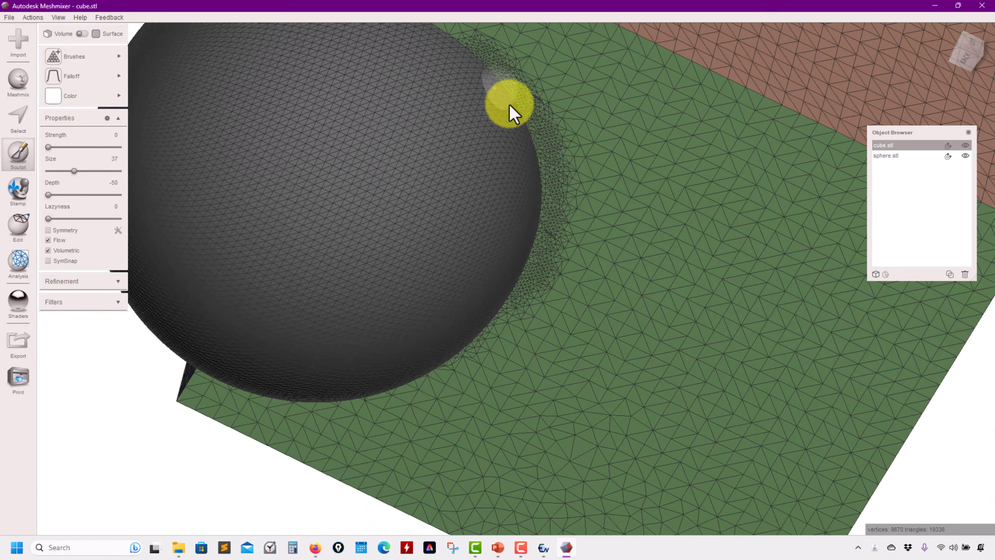
{"action": "mouse_move", "coordinate": [545, 159]}
{"action": "right_mouse_down"}
{"action": "mouse_move", "coordinate": [553, 250]}
{"action": "mouse_move", "coordinate": [567, 39]}
{"action": "mouse_move", "coordinate": [459, 77]}
{"action": "right_mouse_up"}
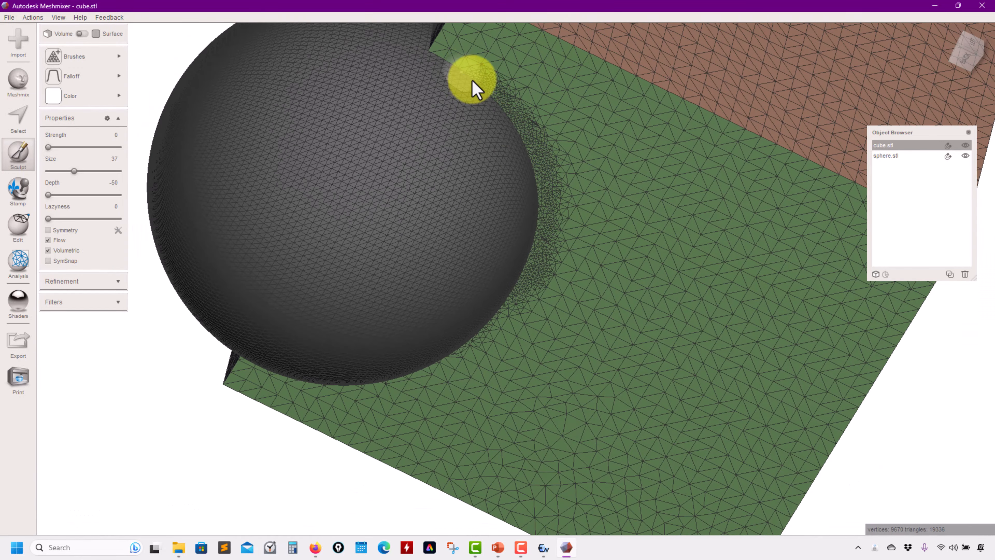
{"action": "mouse_move", "coordinate": [550, 161]}
{"action": "left_mouse_down"}
{"action": "mouse_move", "coordinate": [544, 262]}
{"action": "mouse_move", "coordinate": [515, 282]}
{"action": "left_mouse_up"}
{"action": "mouse_move", "coordinate": [515, 283]}
{"action": "right_mouse_down"}
{"action": "mouse_move", "coordinate": [595, 162]}
{"action": "mouse_move", "coordinate": [523, 310]}
{"action": "mouse_move", "coordinate": [549, 252]}
{"action": "mouse_move", "coordinate": [545, 317]}
{"action": "right_mouse_up"}
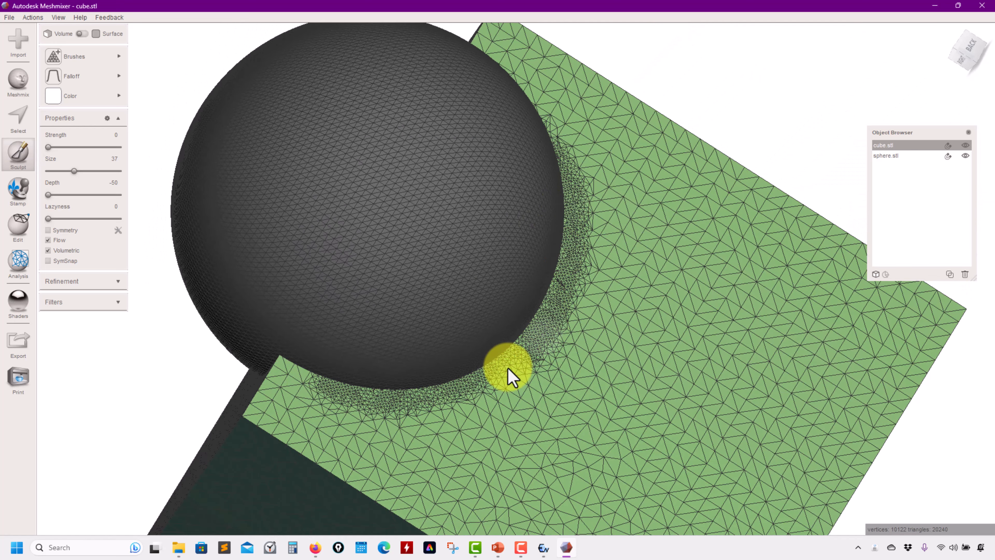
{"action": "left_click_drag", "start_coordinate": [508, 370], "coordinate": [388, 393]}
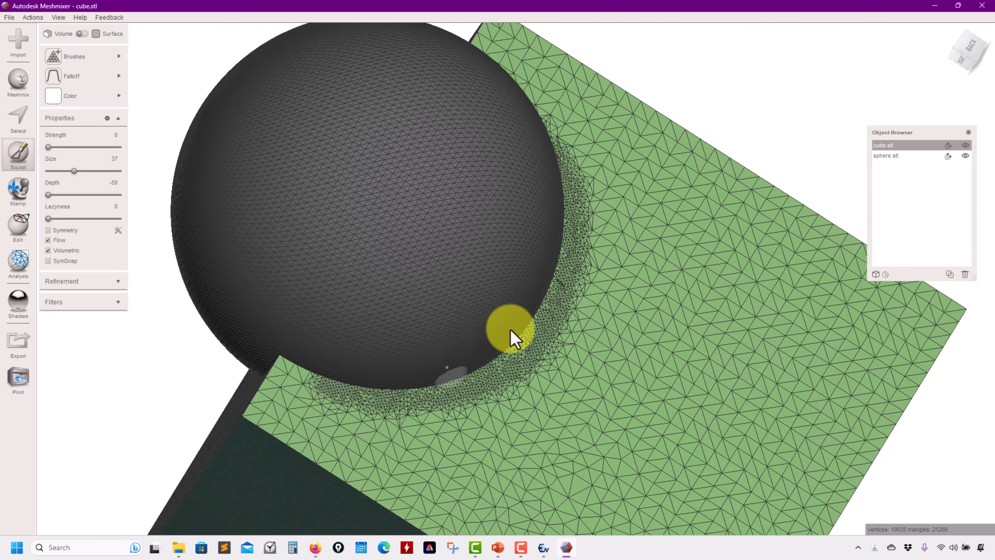
Step: Smooth the small irregular triangle patch in the green face's refined band with the RobustSmooth brush
{"action": "scroll", "coordinate": [513, 338], "scroll_direction": "up", "scroll_amount": 8}
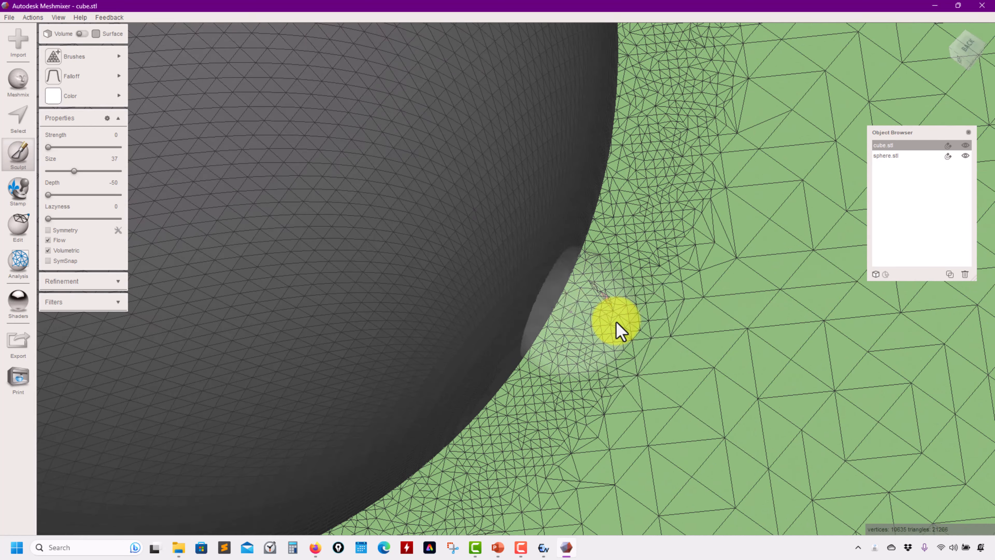
{"action": "right_click_drag", "start_coordinate": [617, 323], "coordinate": [484, 275]}
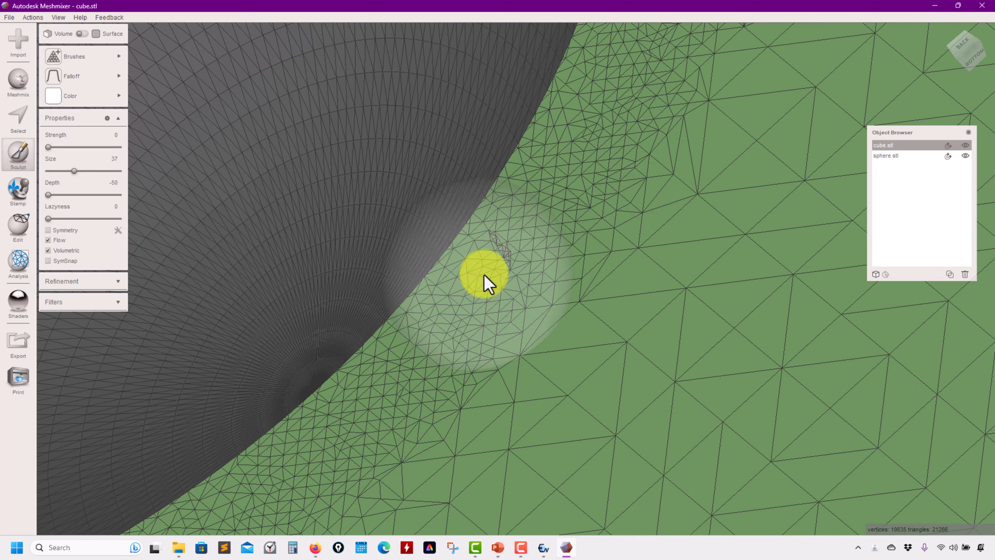
{"action": "scroll", "coordinate": [512, 267], "scroll_direction": "up", "scroll_amount": 6}
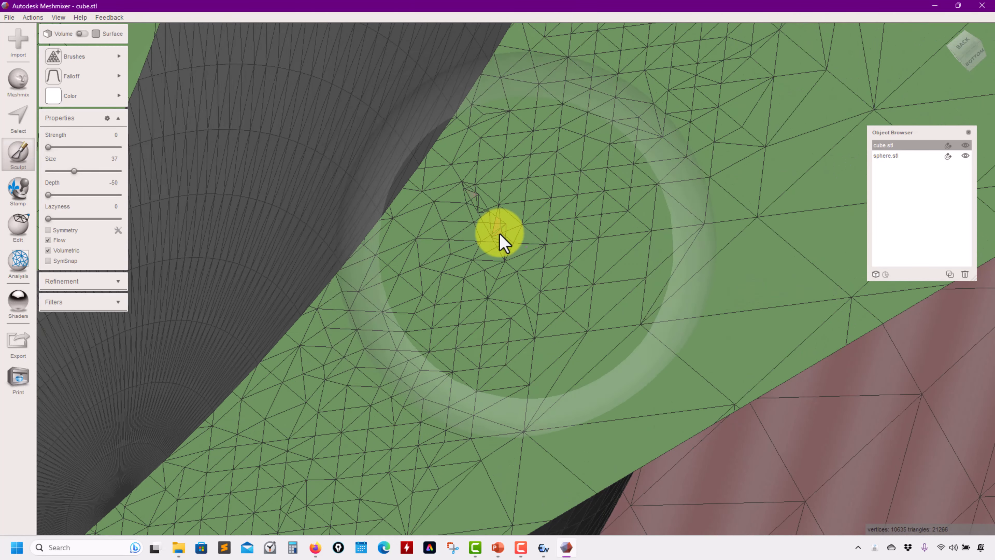
{"action": "scroll", "coordinate": [480, 251], "scroll_direction": "down", "scroll_amount": 1}
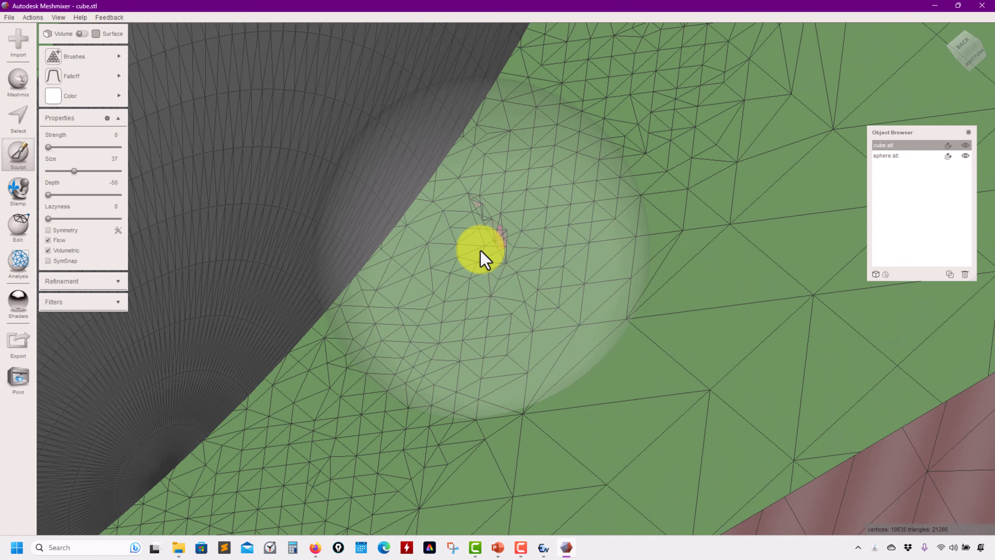
{"action": "scroll", "coordinate": [484, 265], "scroll_direction": "down", "scroll_amount": 2}
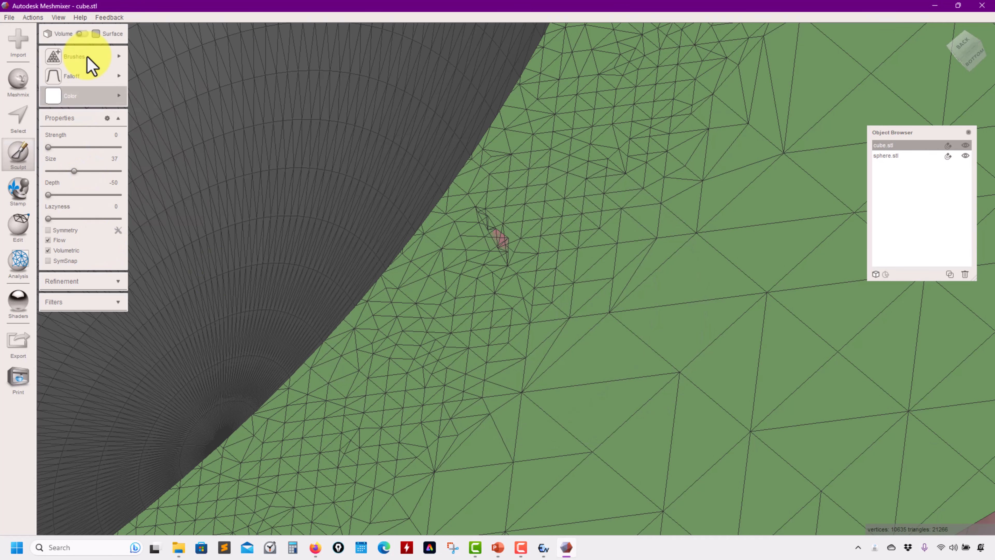
{"action": "mouse_move", "coordinate": [101, 63]}
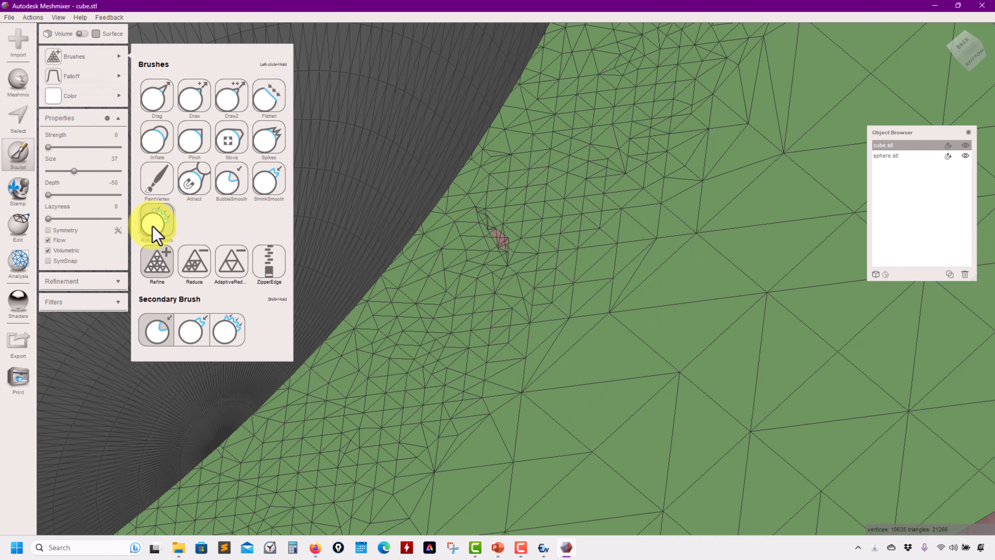
{"action": "left_click", "coordinate": [167, 224]}
{"action": "mouse_move", "coordinate": [507, 269]}
{"action": "left_mouse_down"}
{"action": "mouse_move", "coordinate": [493, 256]}
{"action": "mouse_move", "coordinate": [581, 325]}
{"action": "left_mouse_up"}
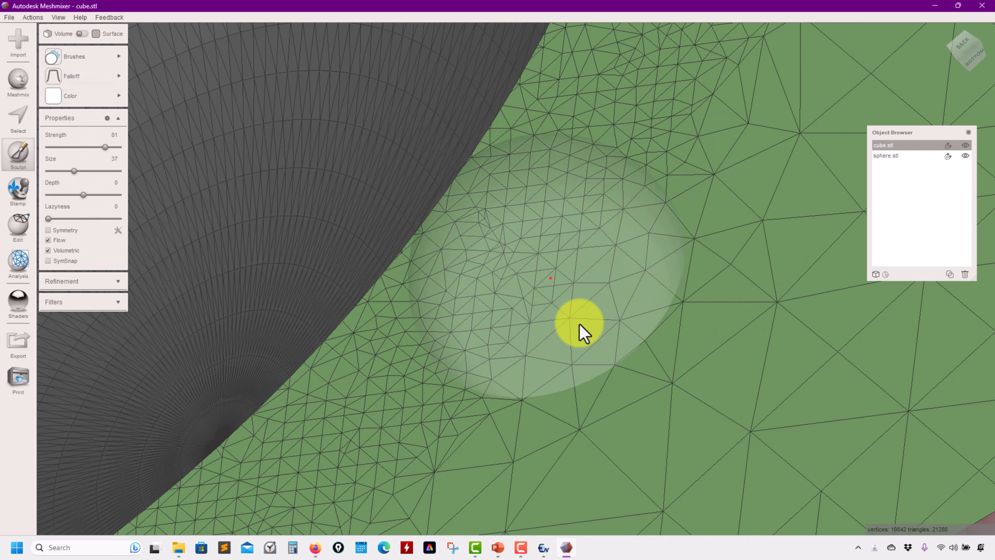
{"action": "scroll", "coordinate": [592, 284], "scroll_direction": "up", "scroll_amount": 1}
{"action": "scroll", "coordinate": [595, 282], "scroll_direction": "down", "scroll_amount": 5}
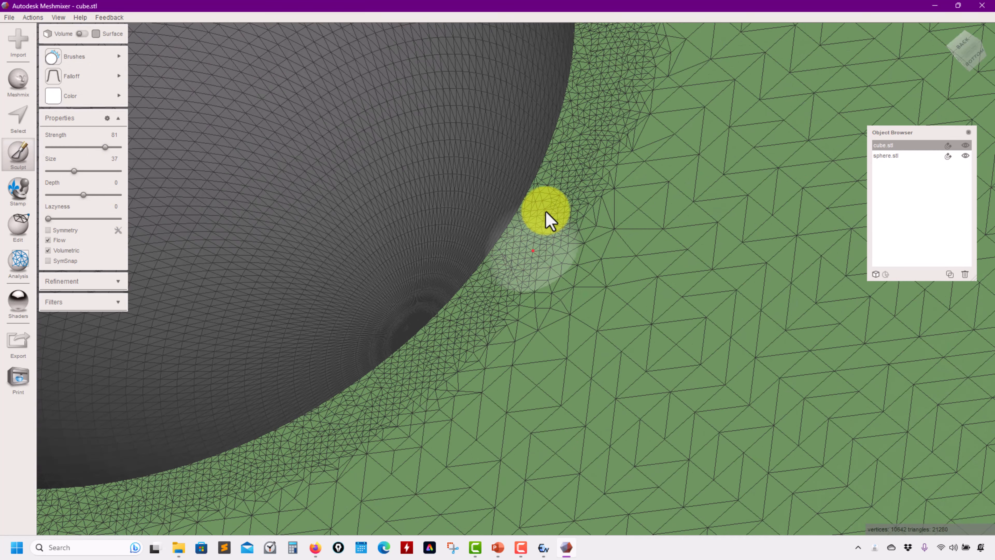
Step: Smooth the refined triangle bands around the sphere on the cube's green and purple faces at strength 81 and size 37
{"action": "mouse_move", "coordinate": [490, 310]}
{"action": "left_mouse_down"}
{"action": "mouse_move", "coordinate": [329, 418]}
{"action": "mouse_move", "coordinate": [184, 467]}
{"action": "left_mouse_up"}
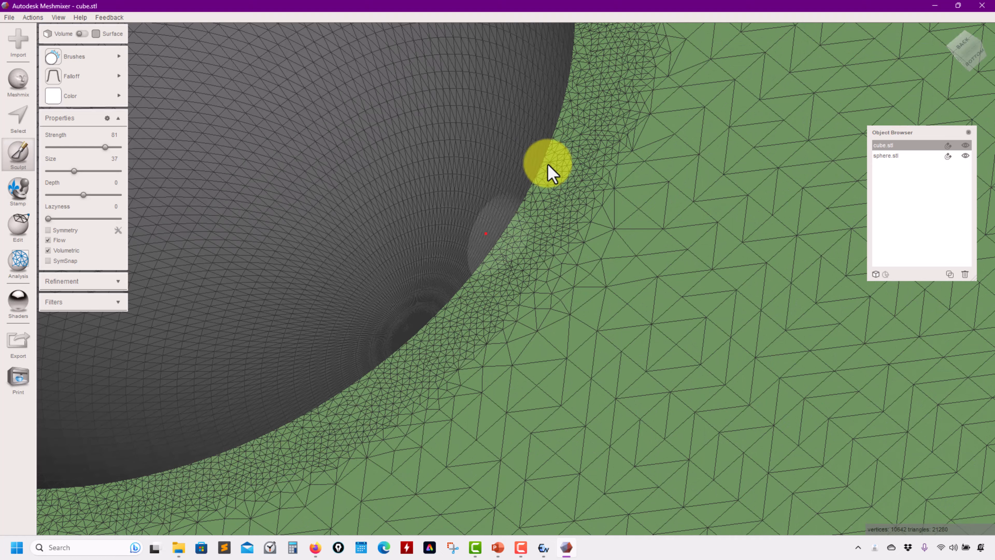
{"action": "right_click_drag", "start_coordinate": [593, 215], "coordinate": [595, 247]}
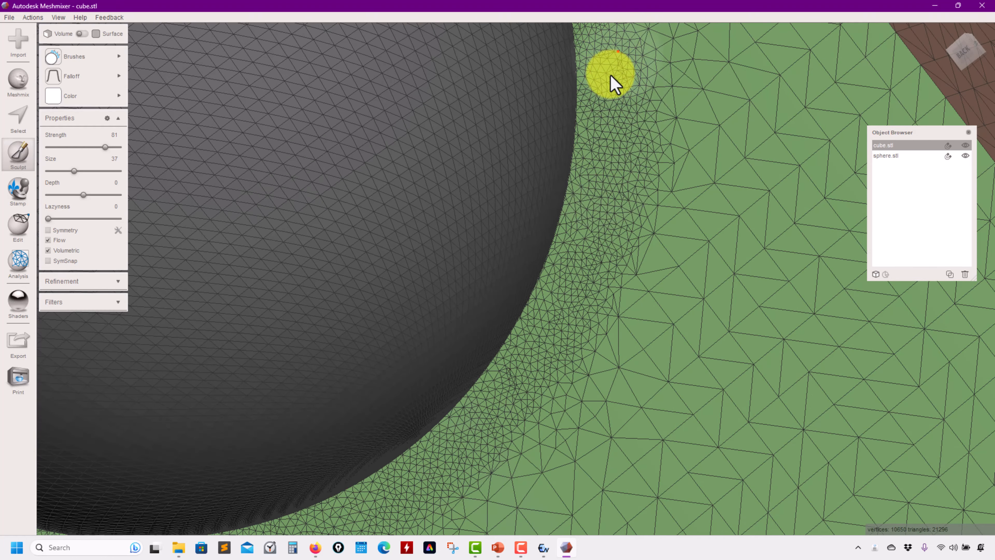
{"action": "left_click_drag", "start_coordinate": [610, 76], "coordinate": [573, 224]}
{"action": "mouse_move", "coordinate": [573, 225]}
{"action": "right_mouse_down"}
{"action": "mouse_move", "coordinate": [733, 195]}
{"action": "mouse_move", "coordinate": [635, 224]}
{"action": "mouse_move", "coordinate": [417, 384]}
{"action": "mouse_move", "coordinate": [391, 160]}
{"action": "mouse_move", "coordinate": [487, 434]}
{"action": "right_mouse_up"}
{"action": "mouse_move", "coordinate": [487, 433]}
{"action": "left_mouse_down"}
{"action": "mouse_move", "coordinate": [633, 478]}
{"action": "mouse_move", "coordinate": [464, 463]}
{"action": "mouse_move", "coordinate": [288, 318]}
{"action": "mouse_move", "coordinate": [249, 116]}
{"action": "mouse_move", "coordinate": [269, 66]}
{"action": "left_mouse_up"}
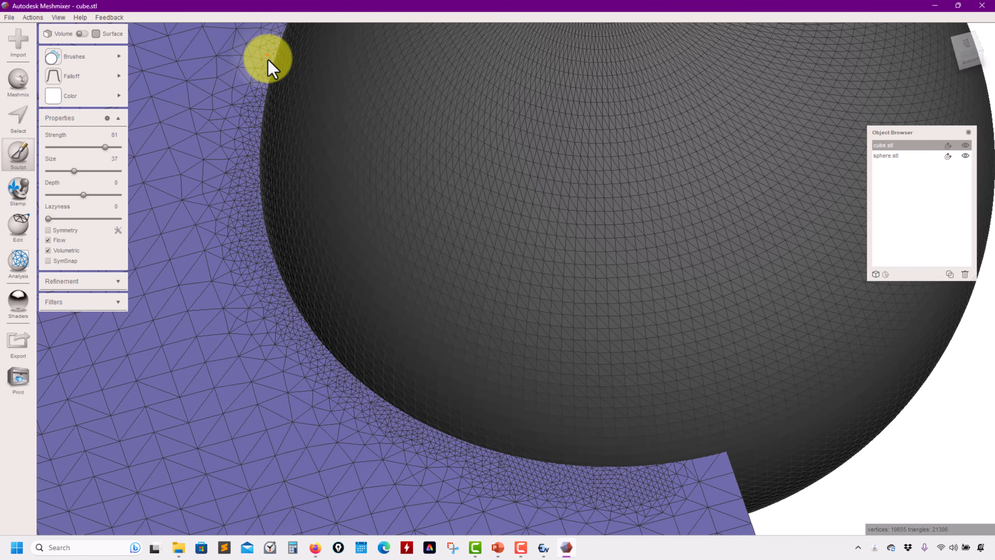
Step: Undo the smoothing stroke that distorted the cube's edge and smooth the purple face's refined band again
{"action": "mouse_move", "coordinate": [268, 67]}
{"action": "right_mouse_down"}
{"action": "mouse_move", "coordinate": [286, 188]}
{"action": "mouse_move", "coordinate": [402, 176]}
{"action": "right_mouse_up"}
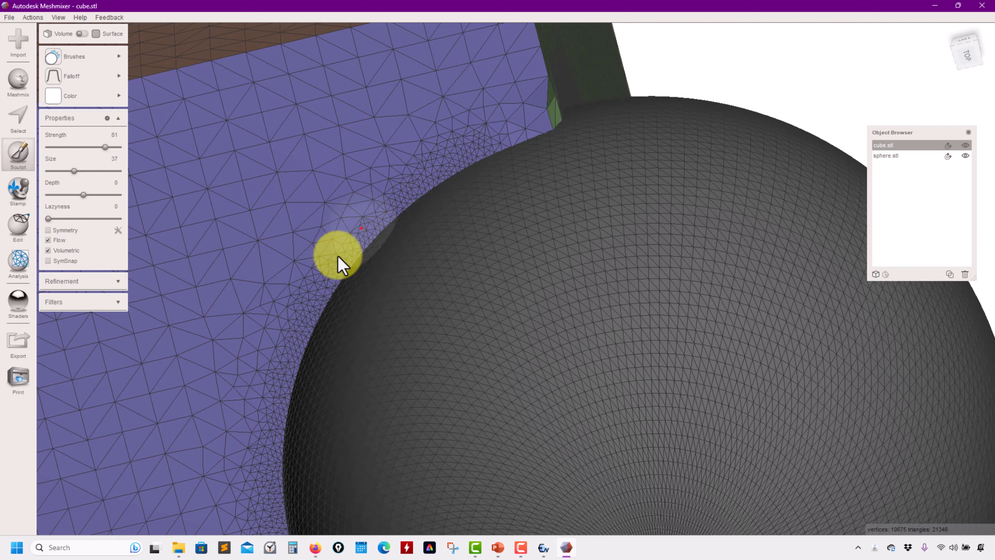
{"action": "key", "text": "ctrl+z"}
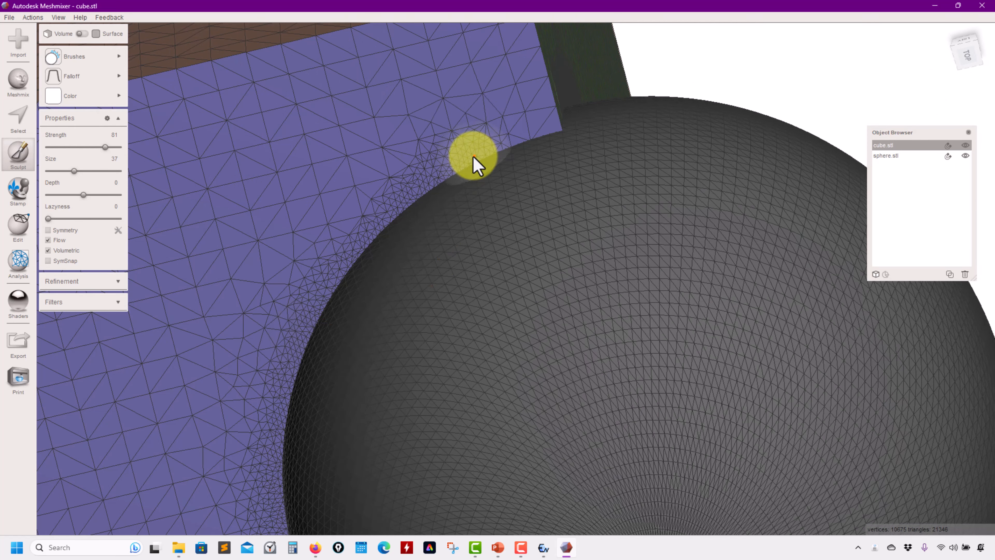
{"action": "mouse_move", "coordinate": [474, 163]}
{"action": "left_mouse_down"}
{"action": "mouse_move", "coordinate": [355, 260]}
{"action": "mouse_move", "coordinate": [278, 413]}
{"action": "left_mouse_up"}
{"action": "mouse_move", "coordinate": [295, 311]}
{"action": "right_mouse_down"}
{"action": "mouse_move", "coordinate": [292, 224]}
{"action": "mouse_move", "coordinate": [324, 275]}
{"action": "mouse_move", "coordinate": [436, 302]}
{"action": "mouse_move", "coordinate": [340, 271]}
{"action": "mouse_move", "coordinate": [335, 284]}
{"action": "mouse_move", "coordinate": [411, 324]}
{"action": "right_mouse_up"}
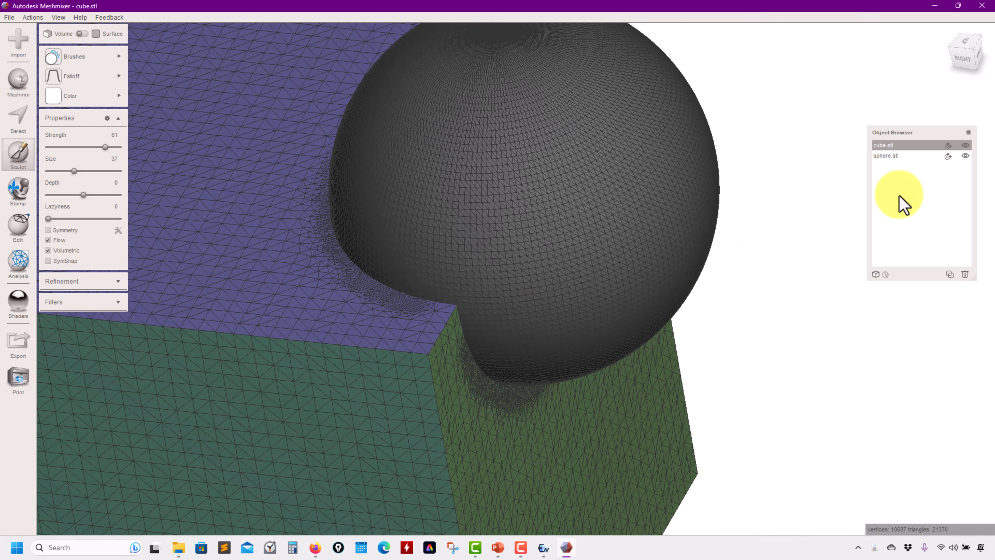
Step: Select the cube and sphere together and set up a Precise Boolean Union with Use Intersection Curves enabled
{"action": "left_click", "coordinate": [892, 156], "text": "shift"}
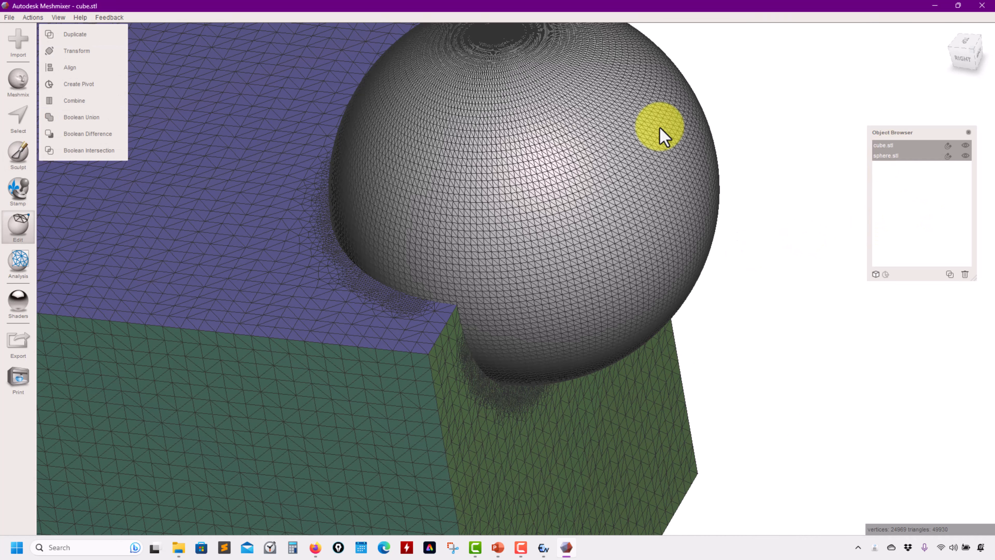
{"action": "left_click", "coordinate": [68, 118]}
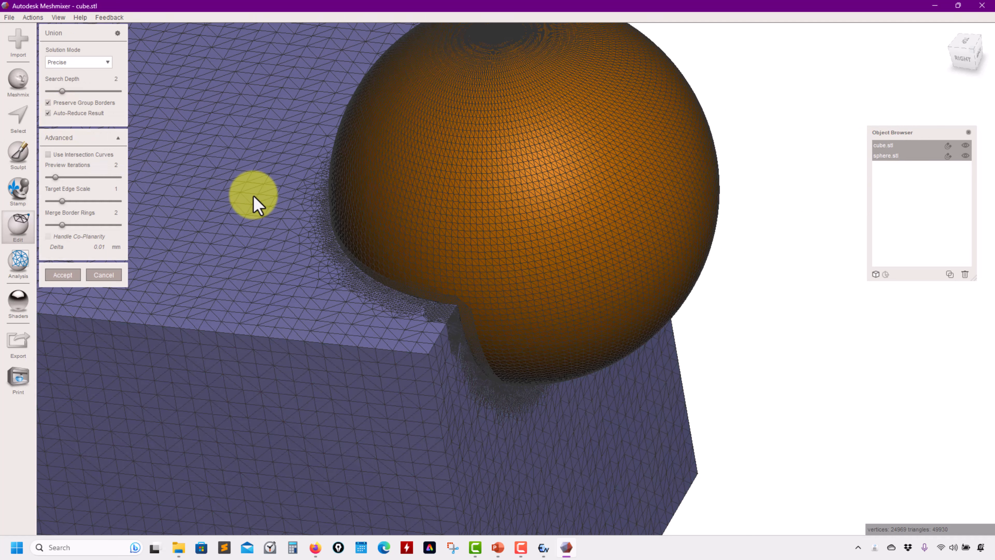
{"action": "right_click_drag", "start_coordinate": [254, 196], "coordinate": [618, 379]}
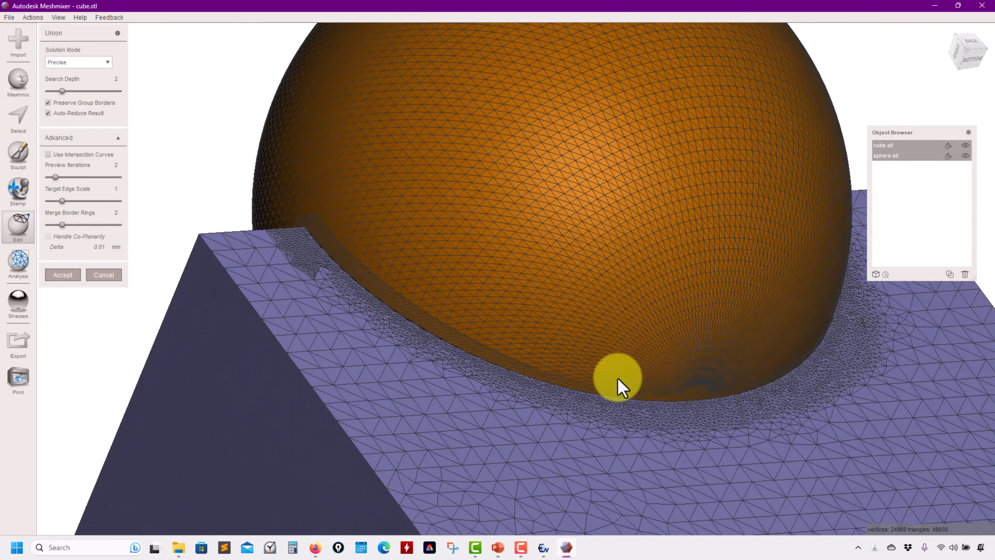
{"action": "middle_click_drag", "start_coordinate": [618, 378], "coordinate": [709, 406]}
{"action": "scroll", "coordinate": [573, 400], "scroll_direction": "up", "scroll_amount": 3}
{"action": "middle_click_drag", "start_coordinate": [391, 340], "coordinate": [371, 301]}
{"action": "scroll", "coordinate": [378, 300], "scroll_direction": "up", "scroll_amount": 4}
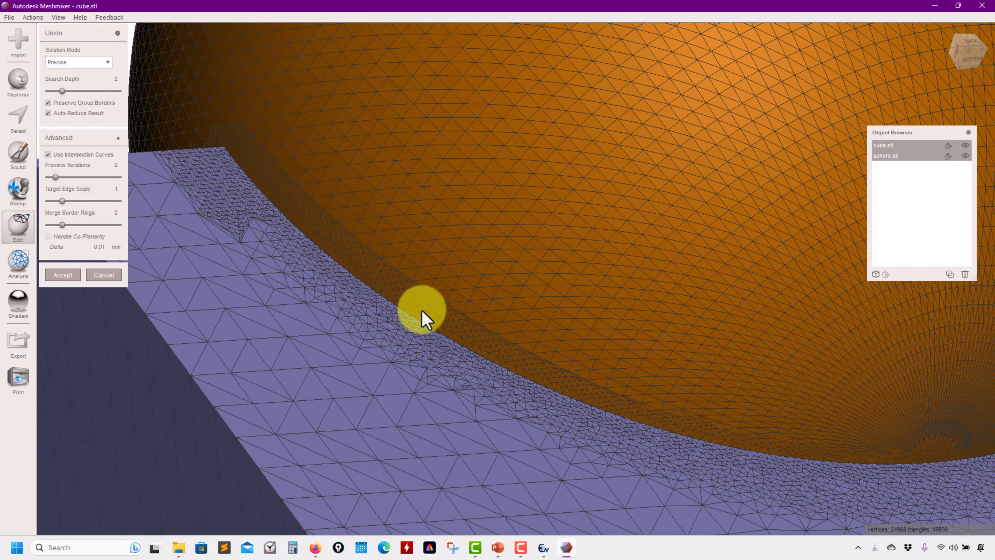
Step: Inspect the union preview along the seam from several sides and accept the Boolean Union
{"action": "right_click_drag", "start_coordinate": [423, 312], "coordinate": [348, 325]}
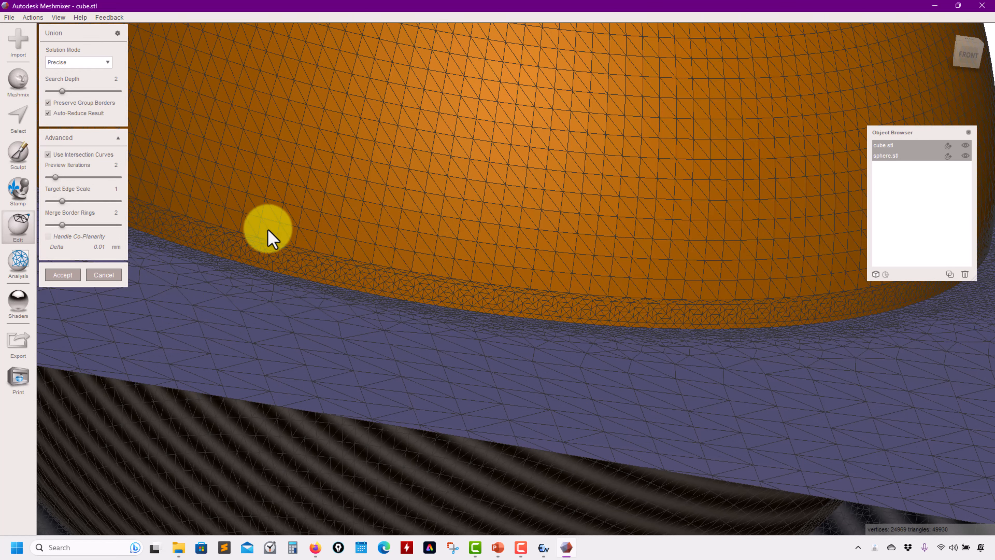
{"action": "scroll", "coordinate": [362, 262], "scroll_direction": "down", "scroll_amount": 10}
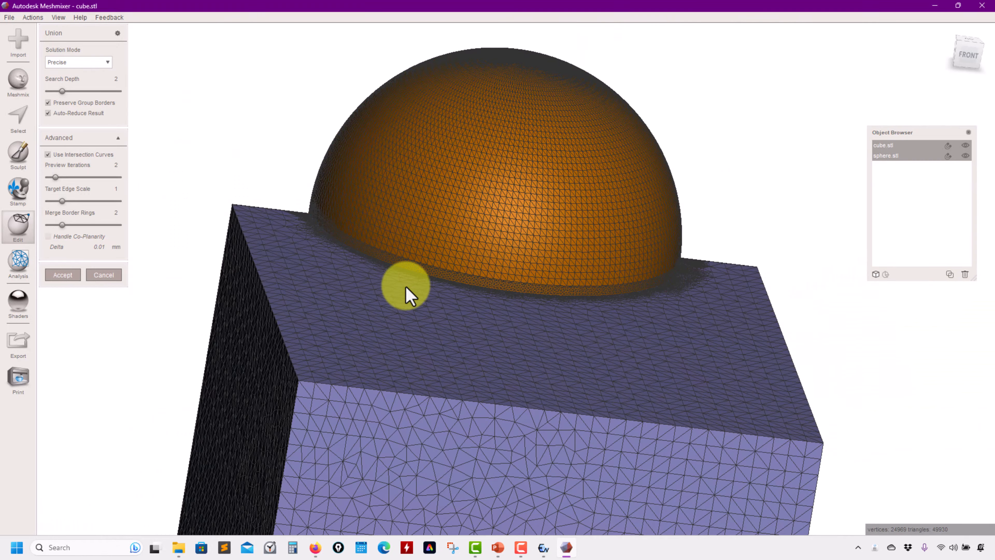
{"action": "right_click_drag", "start_coordinate": [407, 289], "coordinate": [5, 124]}
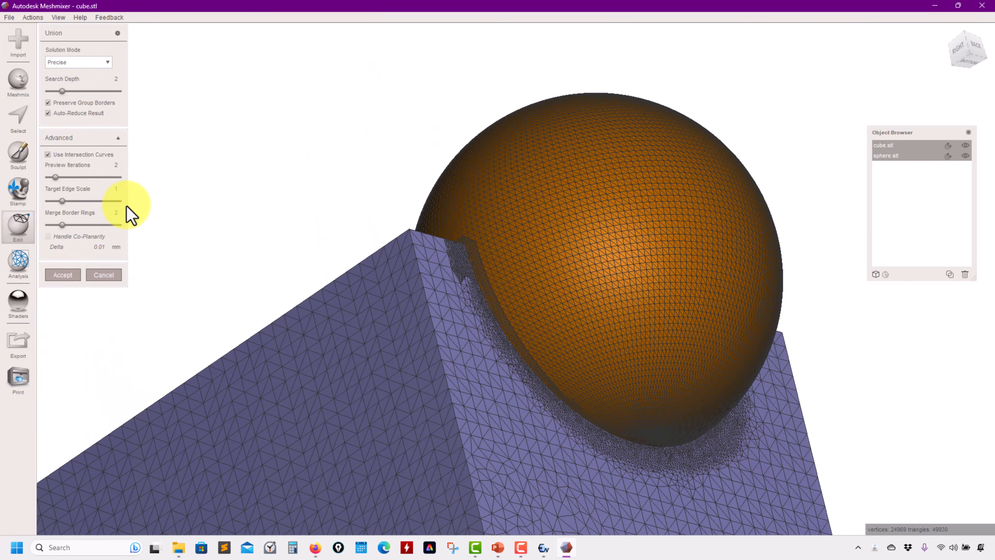
{"action": "left_click", "coordinate": [66, 275]}
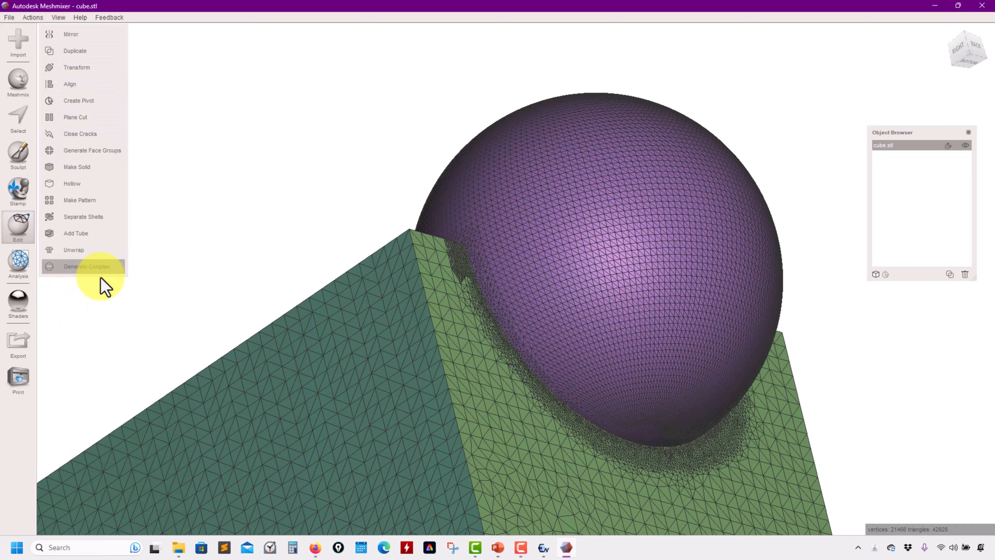
{"action": "right_click_drag", "start_coordinate": [219, 309], "coordinate": [497, 357]}
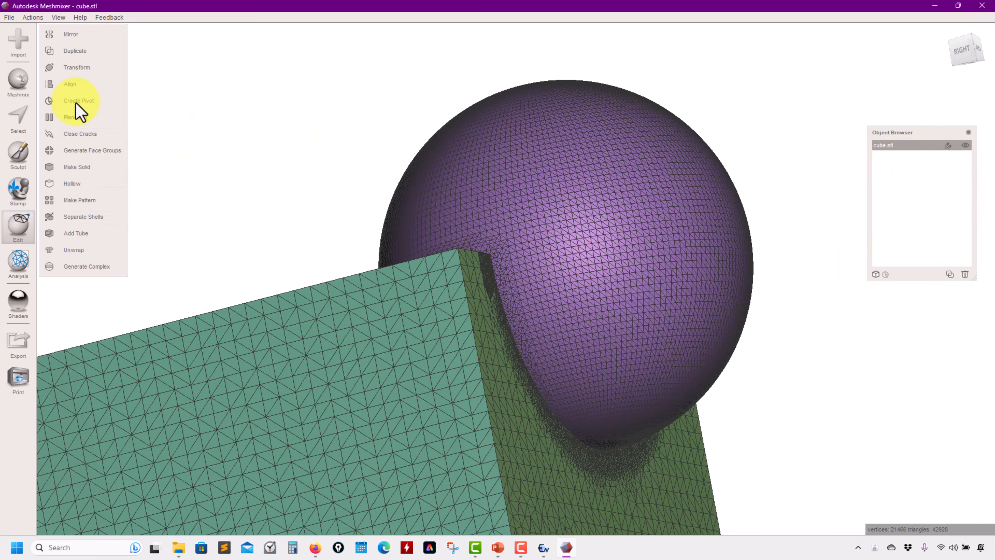
Step: Inspect the merged cube and sphere's seam and interior, using the transparent shader for the inside view, and restore the default shader
{"action": "right_click_drag", "start_coordinate": [356, 320], "coordinate": [455, 357]}
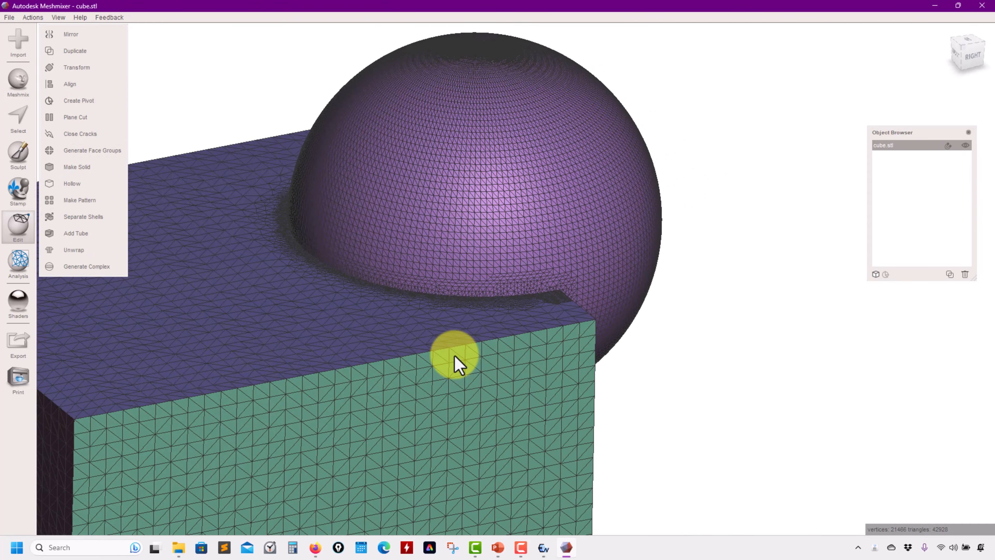
{"action": "right_click_drag", "start_coordinate": [364, 320], "coordinate": [314, 320]}
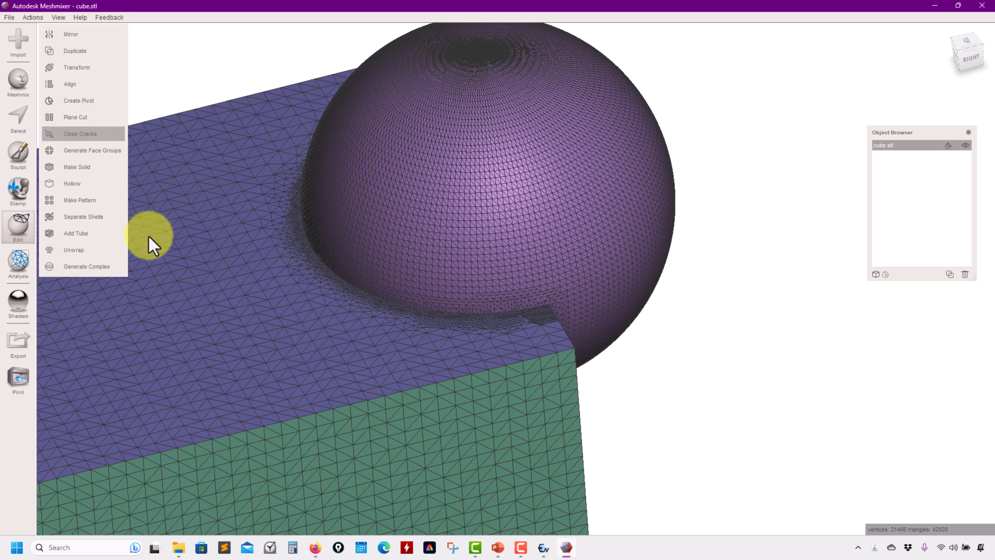
{"action": "right_click_drag", "start_coordinate": [287, 262], "coordinate": [294, 311]}
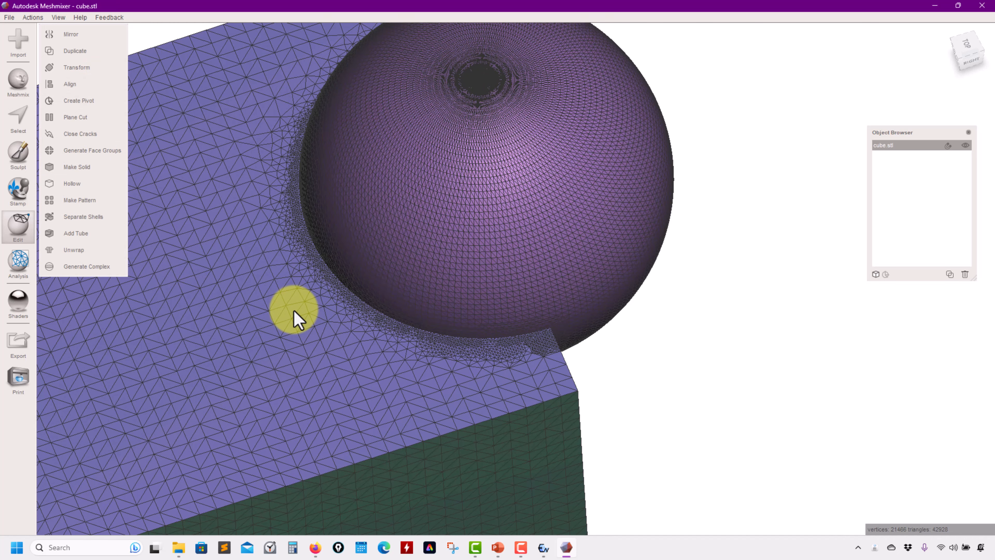
{"action": "right_click_drag", "start_coordinate": [294, 312], "coordinate": [313, 298]}
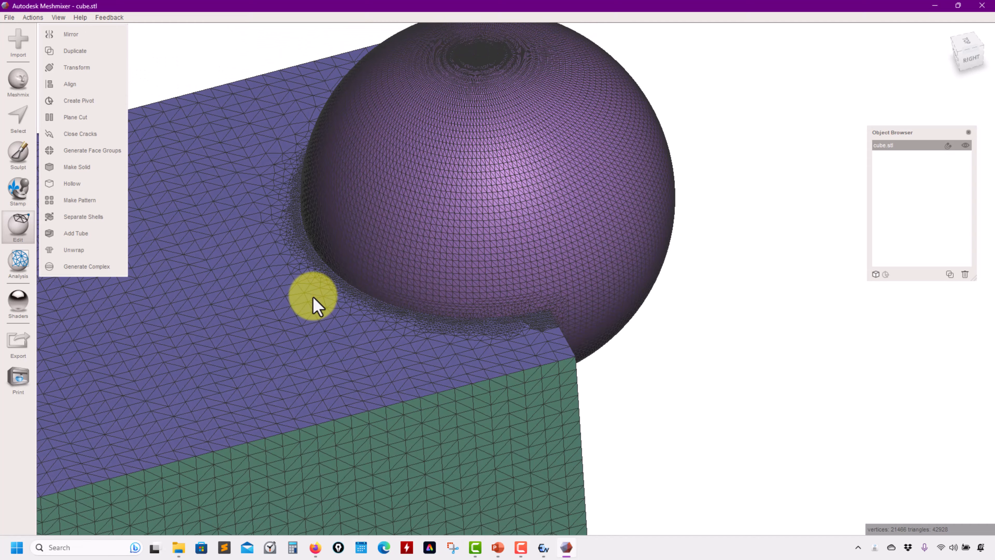
{"action": "right_click_drag", "start_coordinate": [354, 286], "coordinate": [434, 377]}
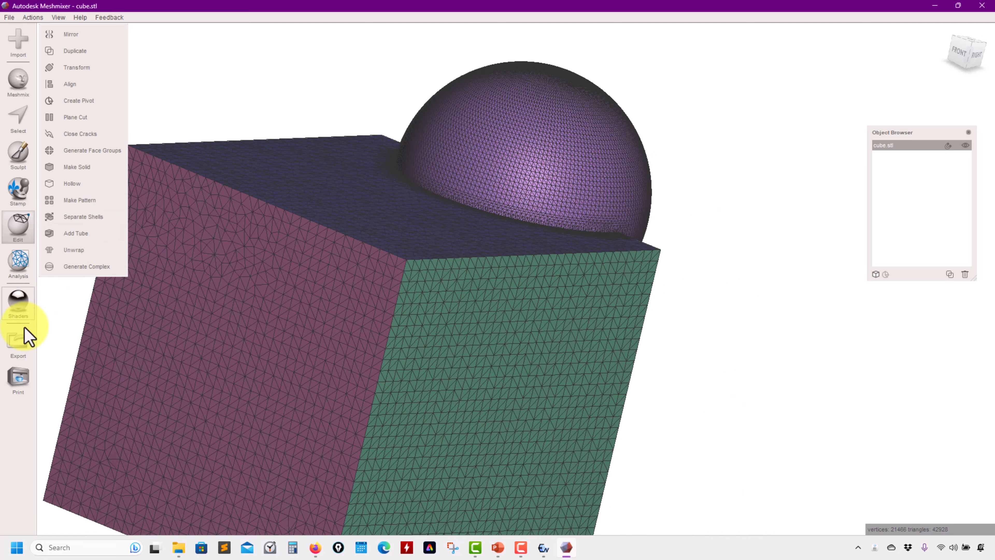
{"action": "left_click", "coordinate": [18, 303]}
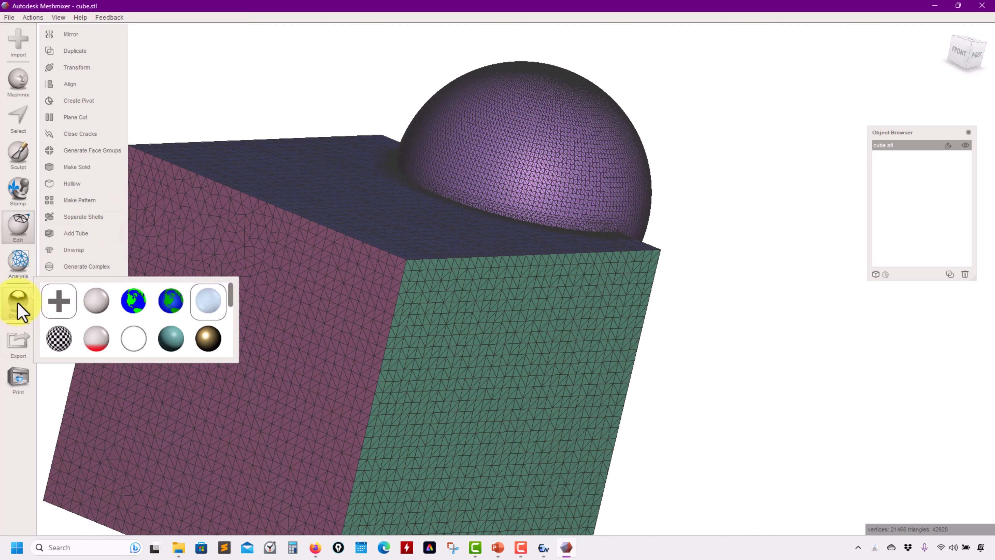
{"action": "left_click_drag", "start_coordinate": [207, 305], "coordinate": [404, 225]}
{"action": "right_click_drag", "start_coordinate": [403, 226], "coordinate": [325, 222]}
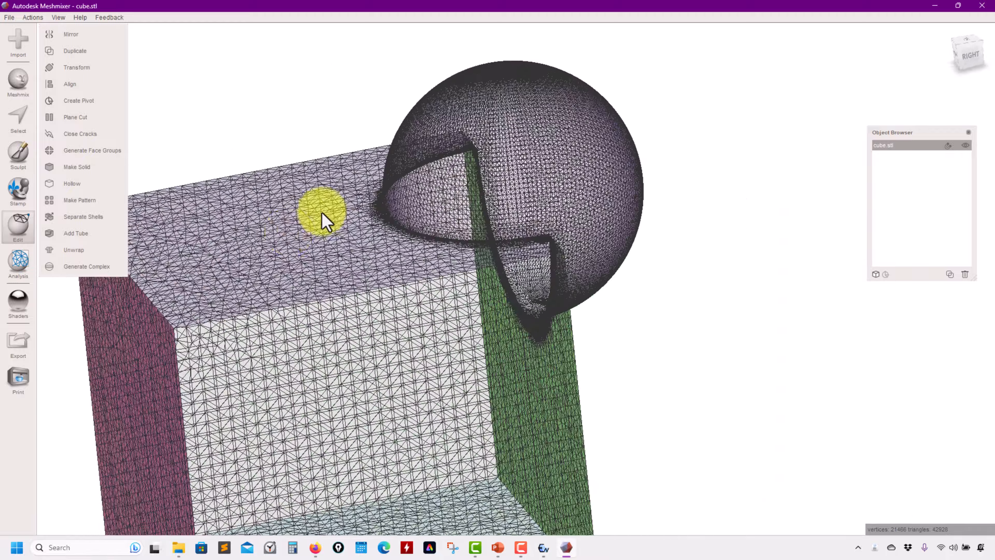
{"action": "mouse_move", "coordinate": [22, 309]}
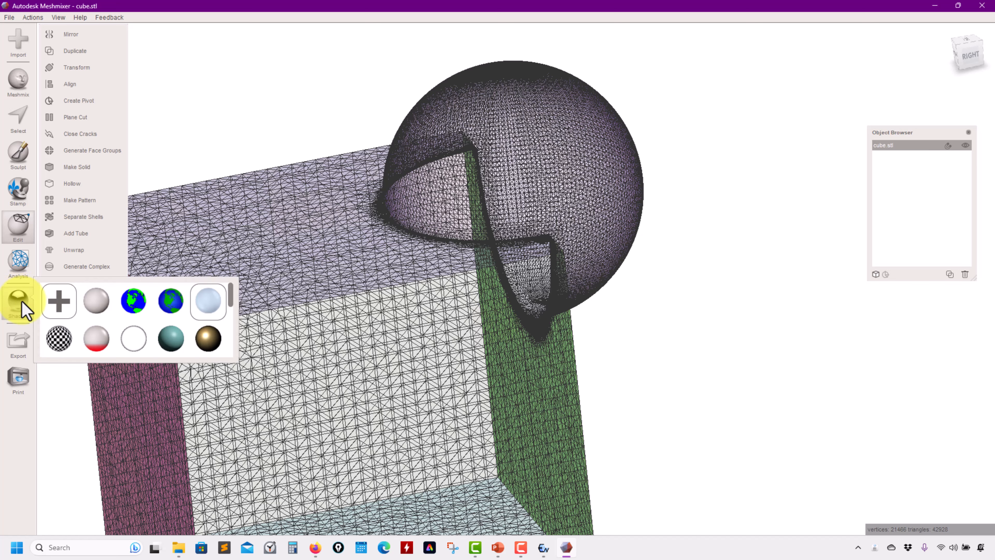
{"action": "left_click_drag", "start_coordinate": [367, 247], "coordinate": [367, 247]}
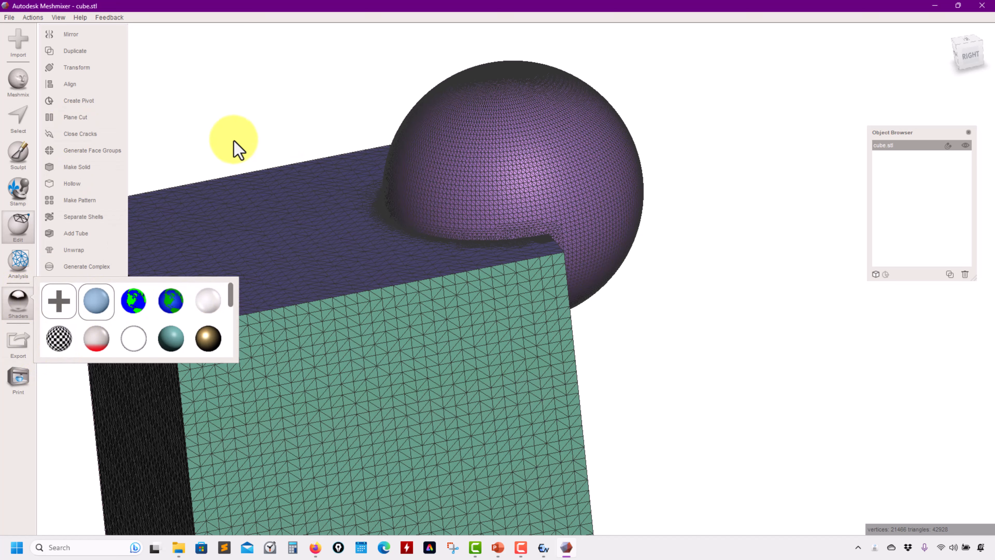
{"action": "middle_click_drag", "start_coordinate": [234, 142], "coordinate": [316, 177]}
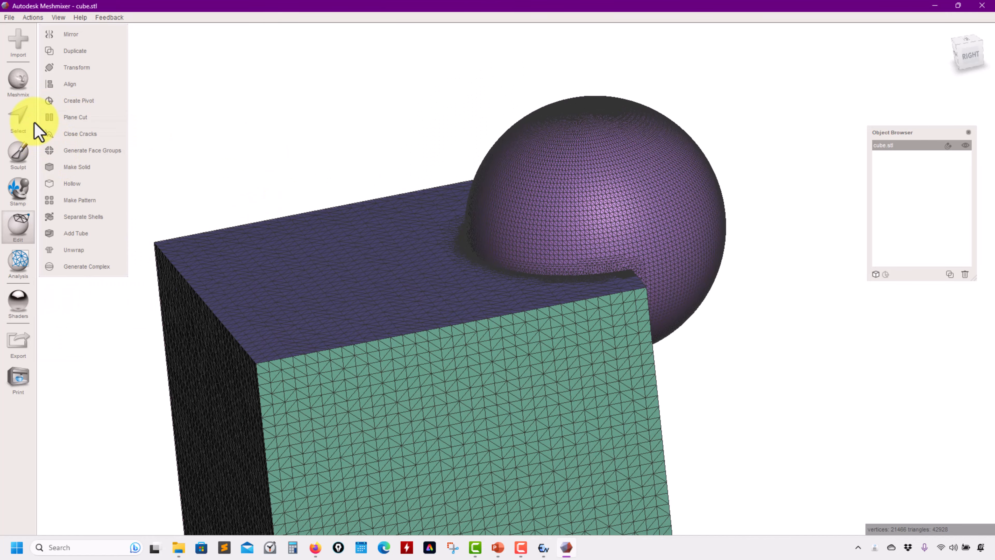
Step: Select the entire merged mesh and flip its normals
{"action": "left_click", "coordinate": [21, 127]}
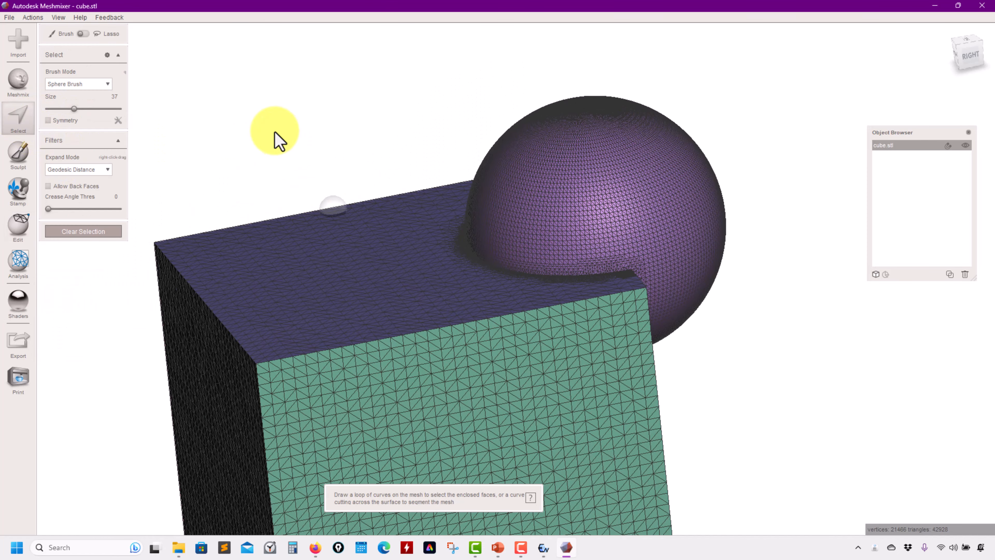
{"action": "key", "text": "ctrl+a"}
{"action": "mouse_move", "coordinate": [76, 34]}
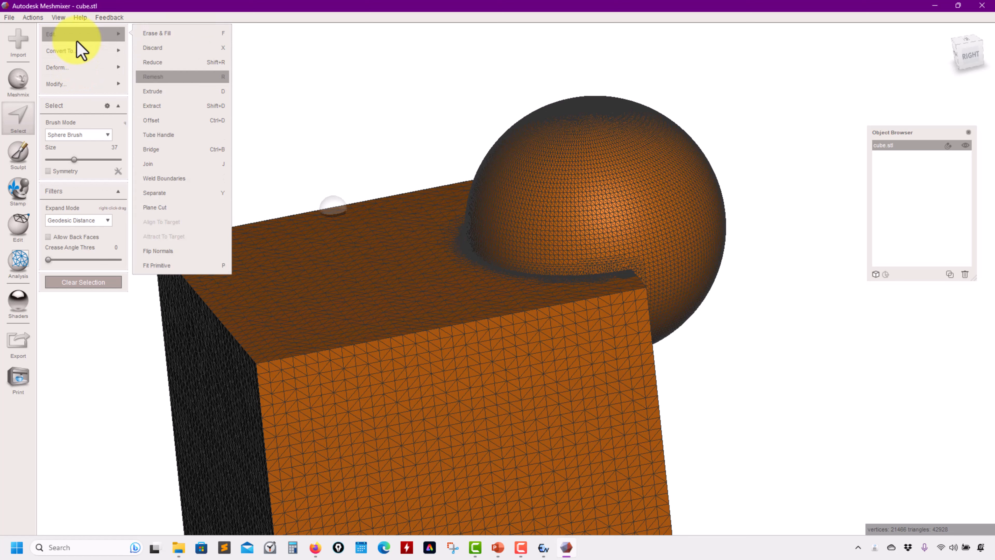
{"action": "left_click", "coordinate": [173, 251]}
{"action": "right_click_drag", "start_coordinate": [289, 178], "coordinate": [79, 314]}
Step: Apply the gold shader to the inverted mesh and flip all its normals back
{"action": "left_click", "coordinate": [18, 301]}
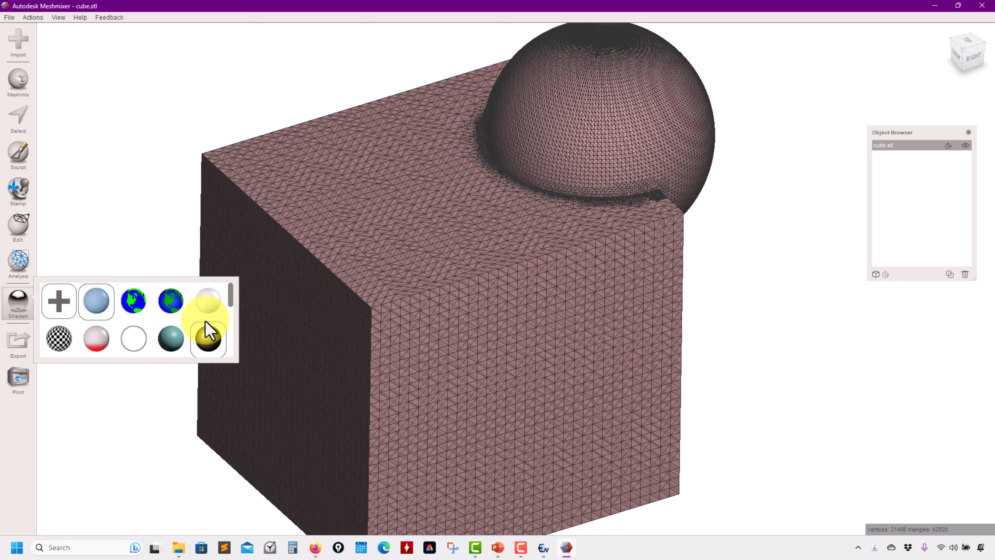
{"action": "left_click_drag", "start_coordinate": [217, 340], "coordinate": [451, 278]}
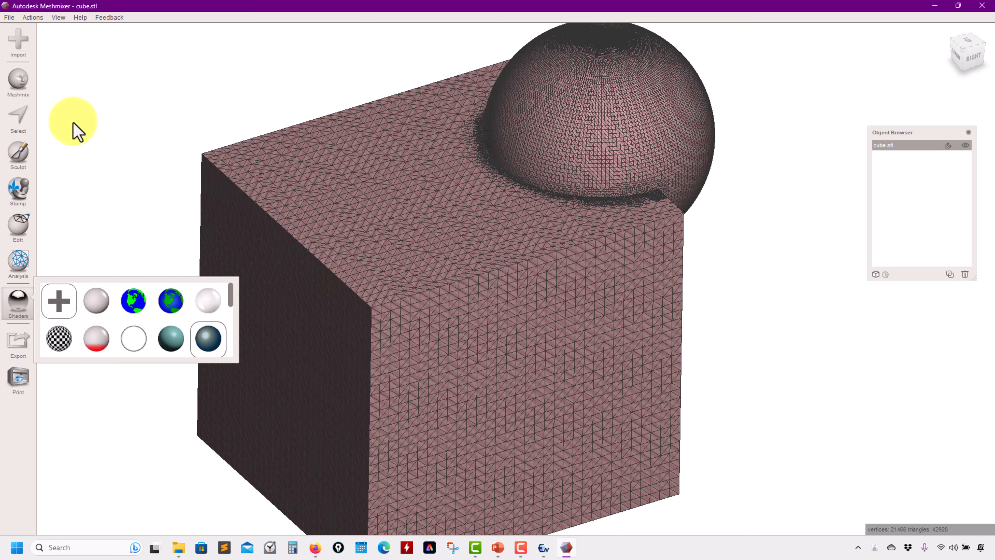
{"action": "left_click", "coordinate": [198, 145]}
{"action": "key", "text": "s"}
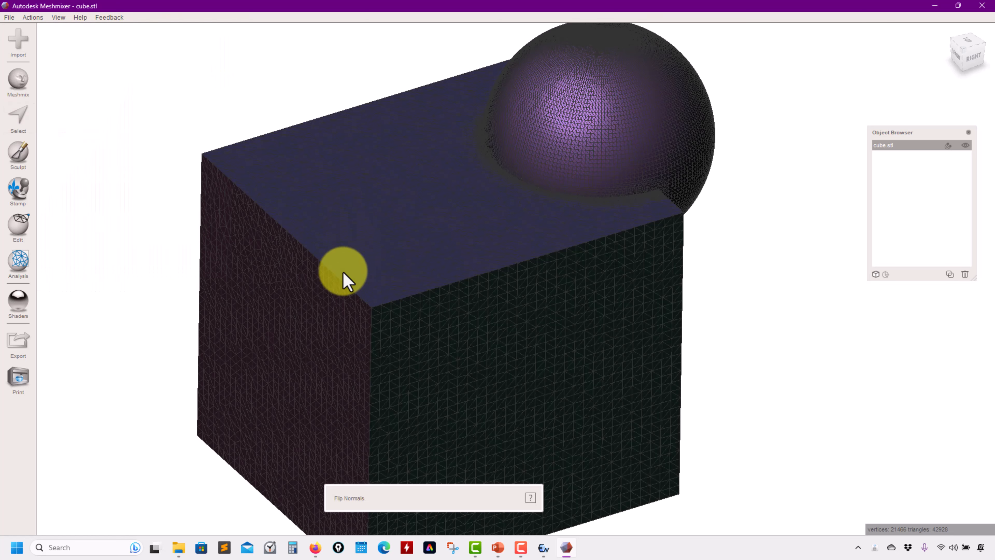
{"action": "right_click_drag", "start_coordinate": [343, 271], "coordinate": [325, 273]}
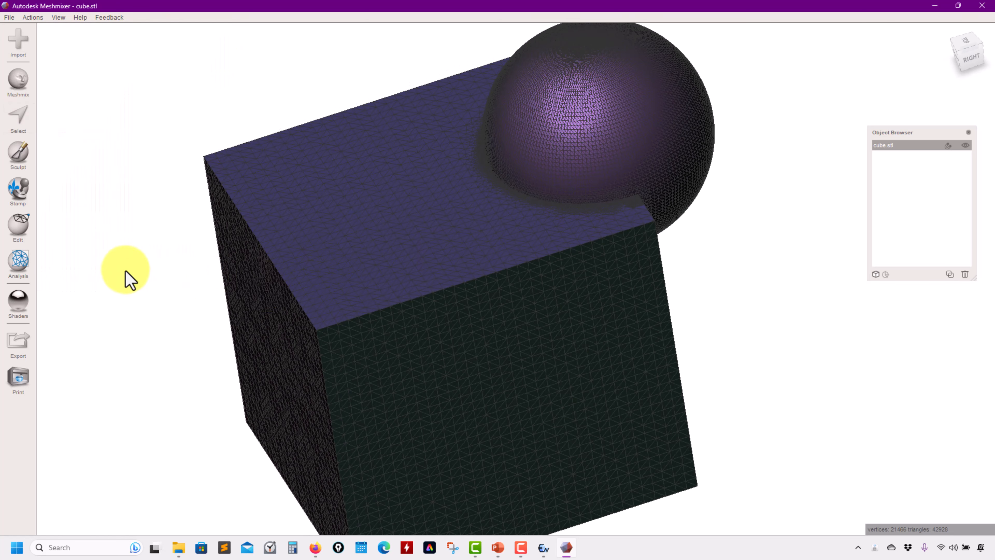
Step: Browse the other available shaders and reapply the gold one to the merged mesh, checking its look from the cube's green side
{"action": "left_click", "coordinate": [15, 310]}
{"action": "scroll", "coordinate": [181, 314], "scroll_direction": "down", "scroll_amount": 3}
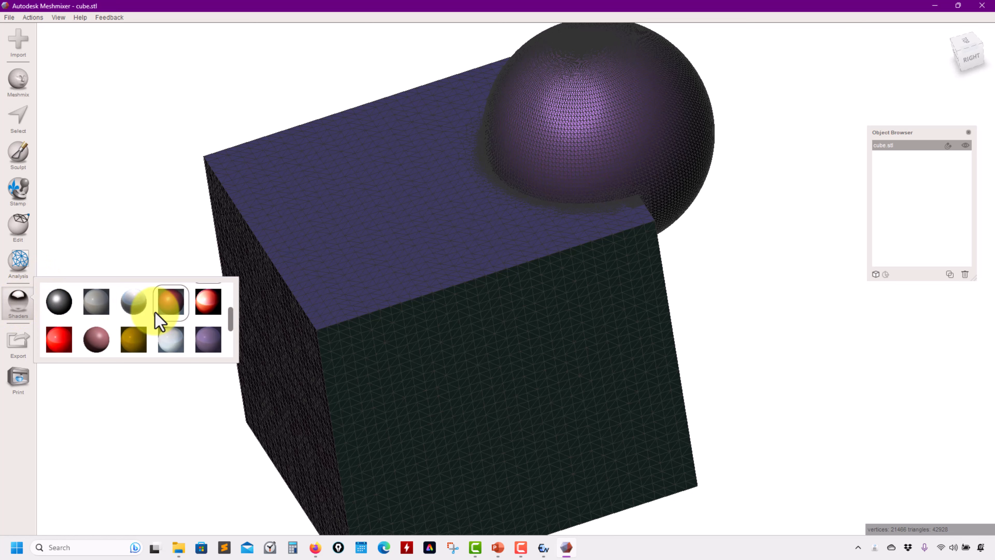
{"action": "right_click_drag", "start_coordinate": [353, 276], "coordinate": [313, 290]}
{"action": "left_click", "coordinate": [18, 300]}
{"action": "scroll", "coordinate": [200, 322], "scroll_direction": "up", "scroll_amount": 3}
{"action": "left_click_drag", "start_coordinate": [207, 337], "coordinate": [394, 325]}
{"action": "mouse_move", "coordinate": [392, 318]}
{"action": "right_mouse_down"}
{"action": "mouse_move", "coordinate": [430, 327]}
{"action": "mouse_move", "coordinate": [399, 325]}
{"action": "right_mouse_up"}
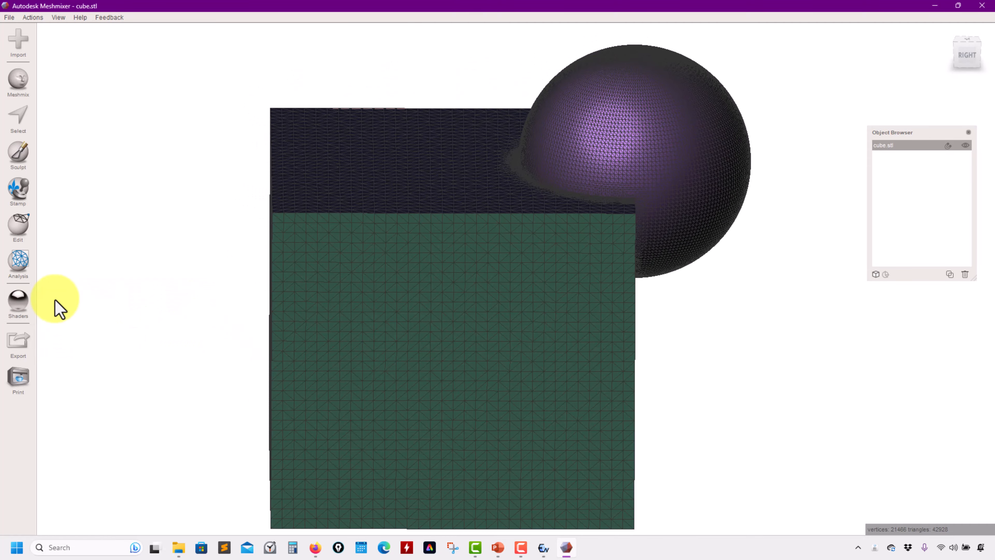
Step: Look through the merged mesh with the transparent shader and return it to the default shader
{"action": "left_click", "coordinate": [17, 304]}
{"action": "left_click_drag", "start_coordinate": [207, 302], "coordinate": [407, 289]}
{"action": "right_click_drag", "start_coordinate": [406, 289], "coordinate": [441, 294]}
{"action": "left_click", "coordinate": [17, 304]}
{"action": "left_click_drag", "start_coordinate": [96, 300], "coordinate": [421, 269]}
{"action": "mouse_move", "coordinate": [422, 269]}
{"action": "right_mouse_down"}
{"action": "mouse_move", "coordinate": [416, 333]}
{"action": "mouse_move", "coordinate": [409, 309]}
{"action": "right_mouse_up"}
{"action": "left_click", "coordinate": [17, 125]}
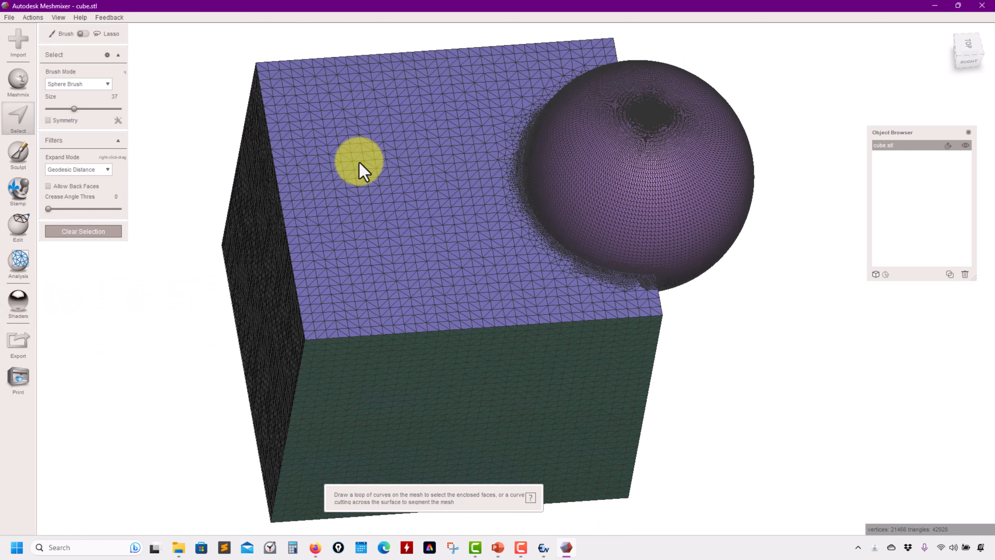
{"action": "left_click_drag", "start_coordinate": [355, 161], "coordinate": [346, 205]}
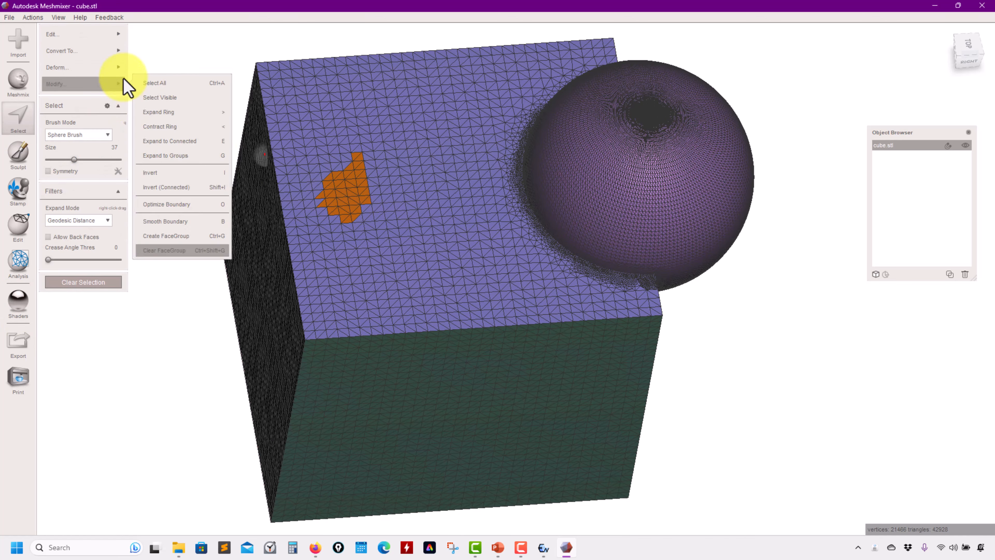
{"action": "mouse_move", "coordinate": [101, 39]}
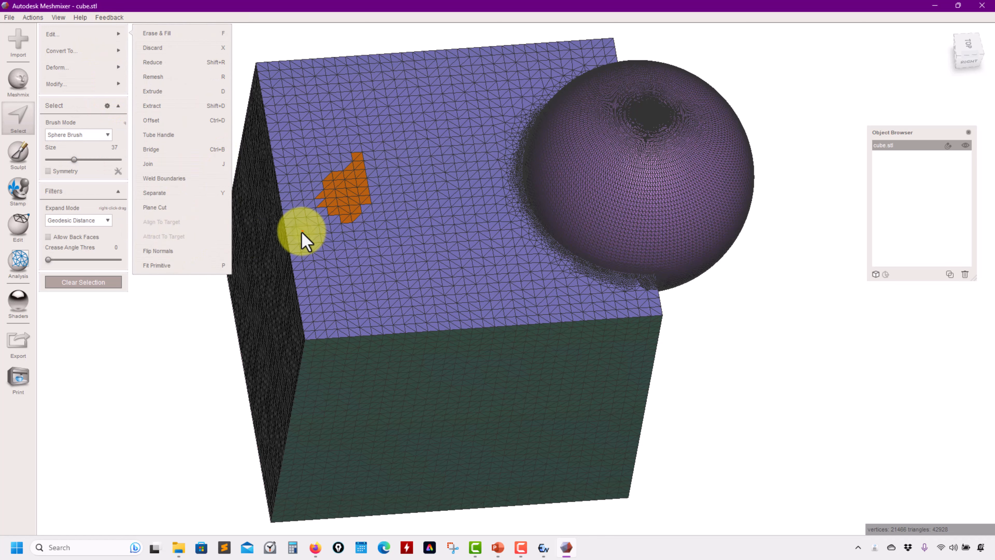
{"action": "key", "text": "Escape"}
{"action": "right_click_drag", "start_coordinate": [298, 227], "coordinate": [286, 247]}
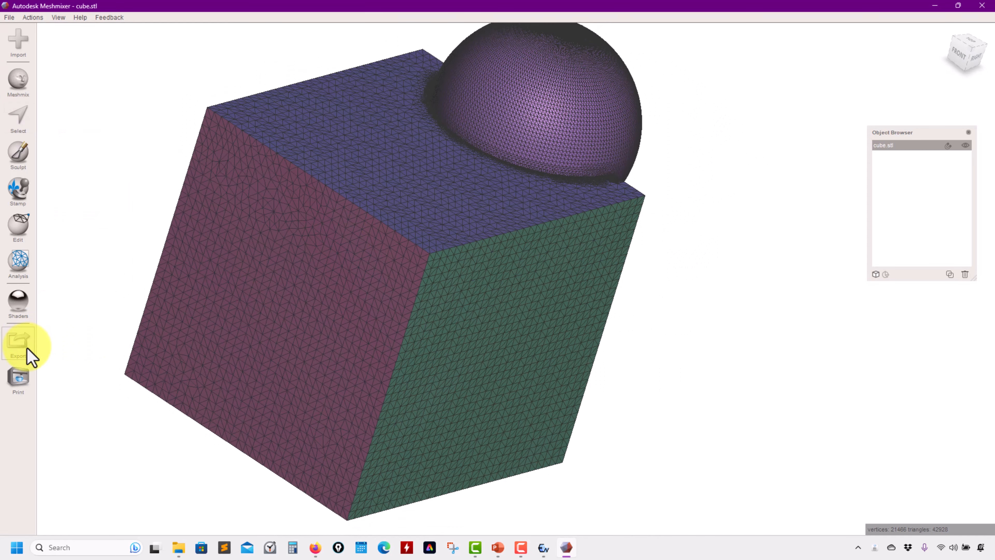
Step: Export the merged mesh to the Desktop as test in STL ASCII format
{"action": "left_click", "coordinate": [18, 345]}
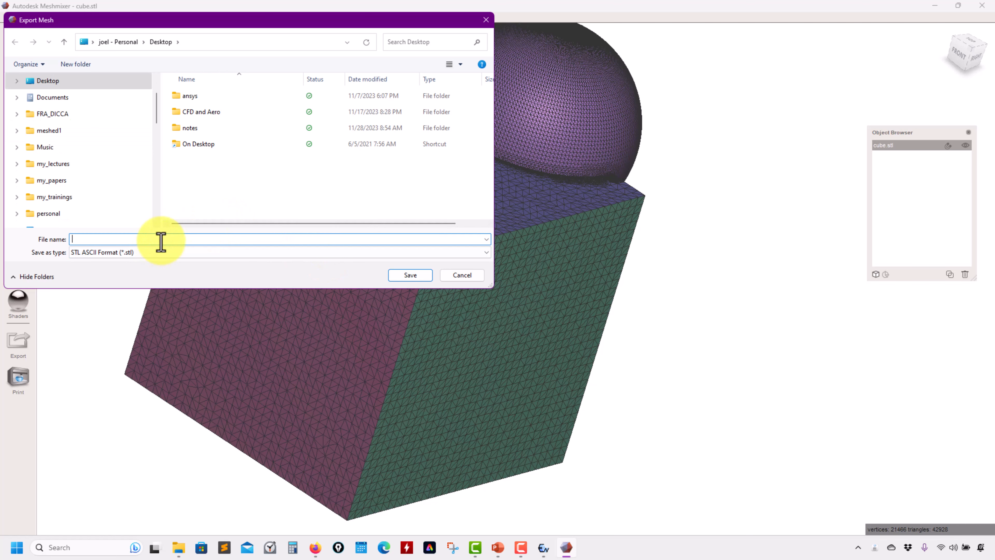
{"action": "type", "text": "test"}
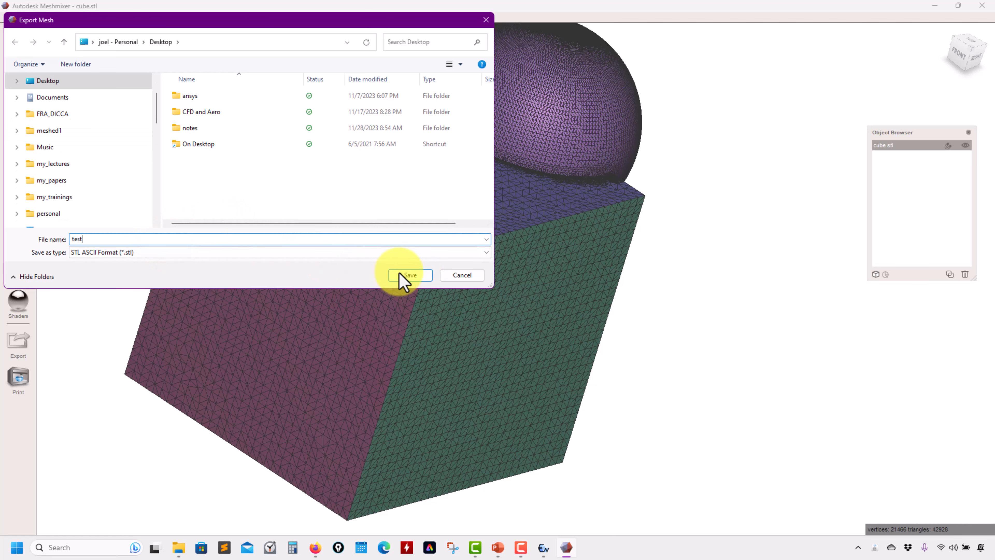
{"action": "left_click", "coordinate": [404, 275]}
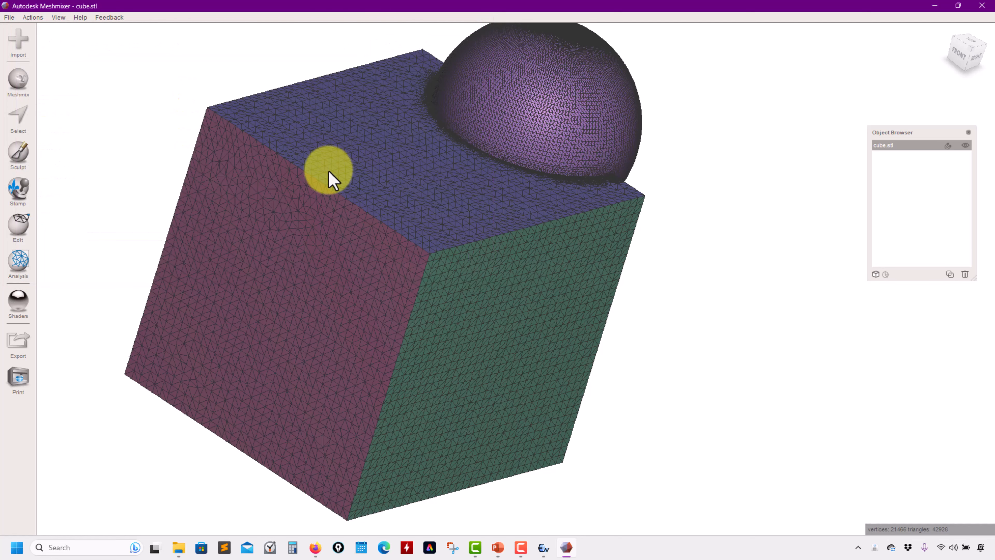
{"action": "right_click_drag", "start_coordinate": [380, 204], "coordinate": [593, 200]}
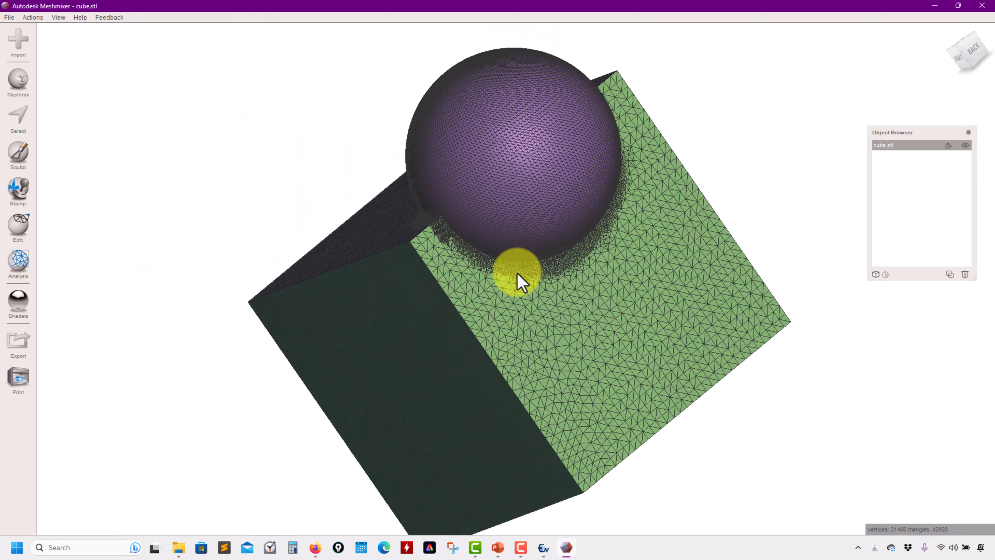
{"action": "right_click_drag", "start_coordinate": [446, 278], "coordinate": [492, 303]}
{"action": "scroll", "coordinate": [478, 313], "scroll_direction": "up", "scroll_amount": 3}
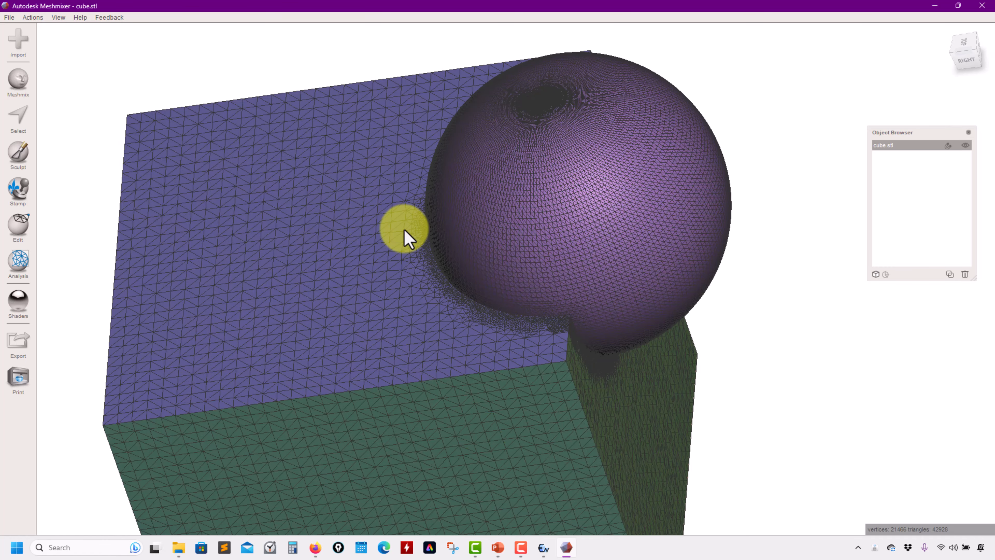
{"action": "mouse_move", "coordinate": [406, 233]}
{"action": "middle_mouse_down"}
{"action": "mouse_move", "coordinate": [412, 206]}
{"action": "mouse_move", "coordinate": [400, 249]}
{"action": "middle_mouse_up"}
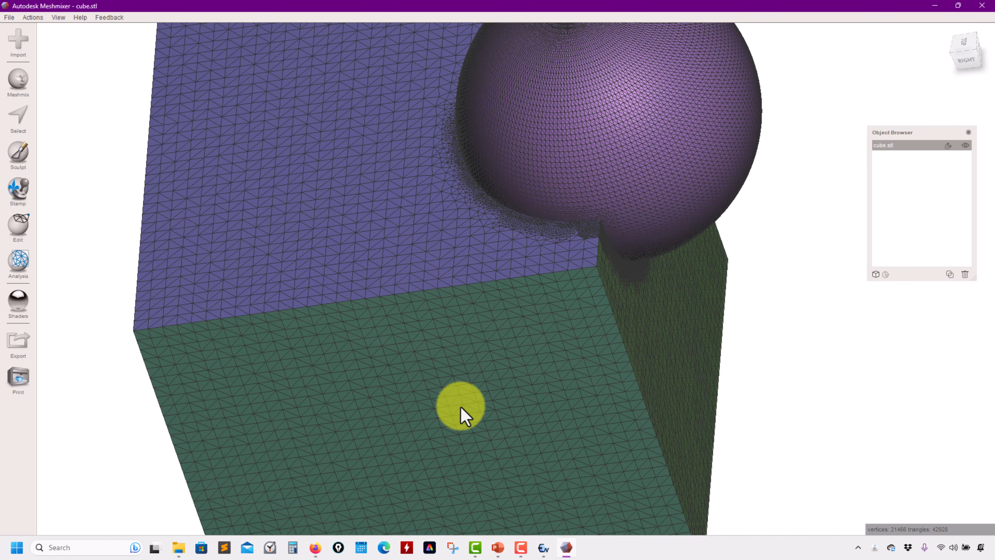
{"action": "middle_click_drag", "start_coordinate": [466, 349], "coordinate": [376, 319]}
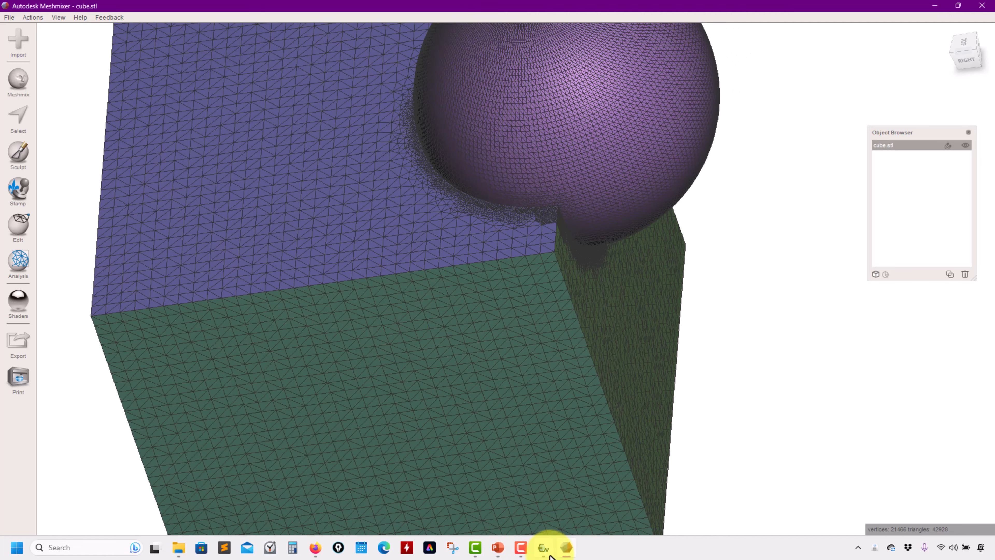
Step: Switch to Ennova and try to open the exported STL from the home folder's Desktop directory, closing the file selection without a choice
{"action": "left_click", "coordinate": [544, 547]}
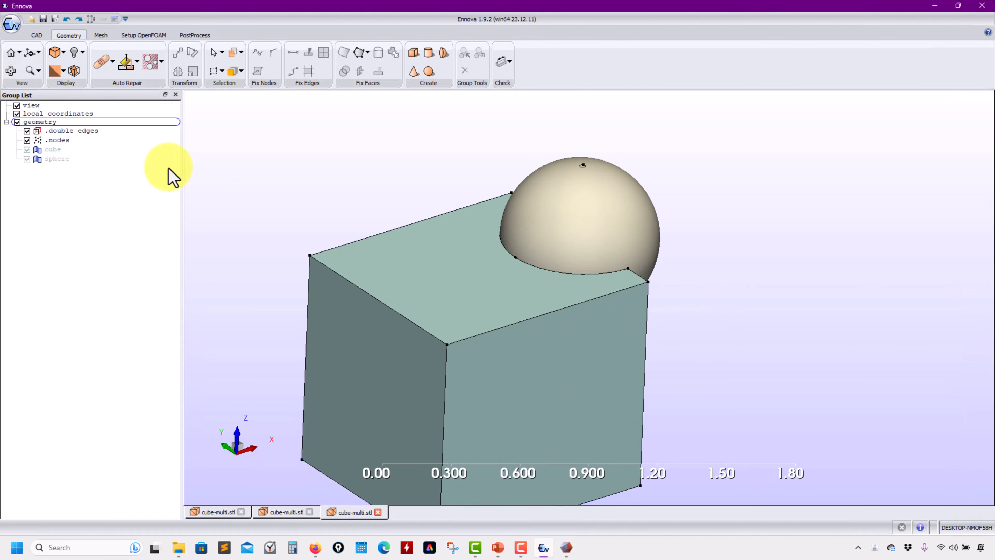
{"action": "left_click", "coordinate": [32, 20]}
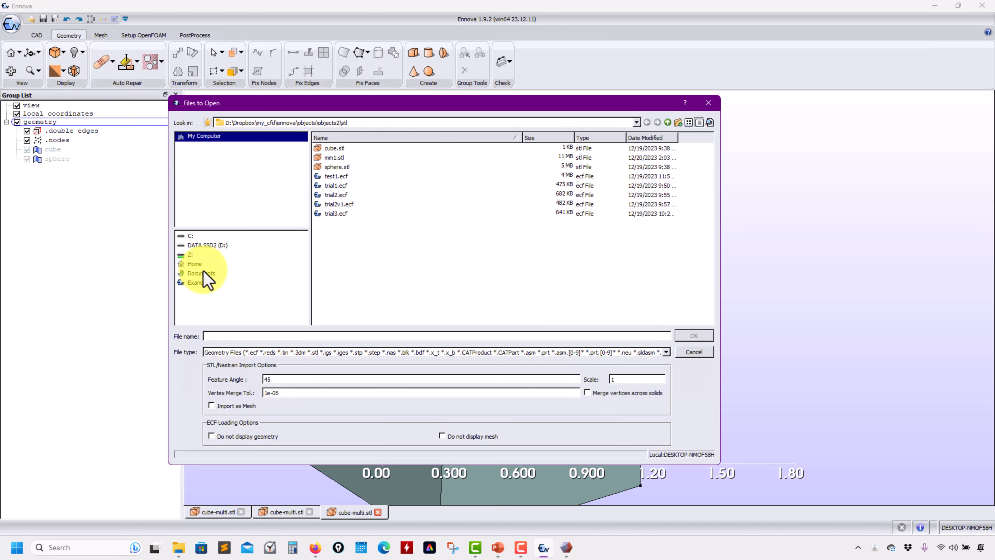
{"action": "left_click", "coordinate": [193, 265]}
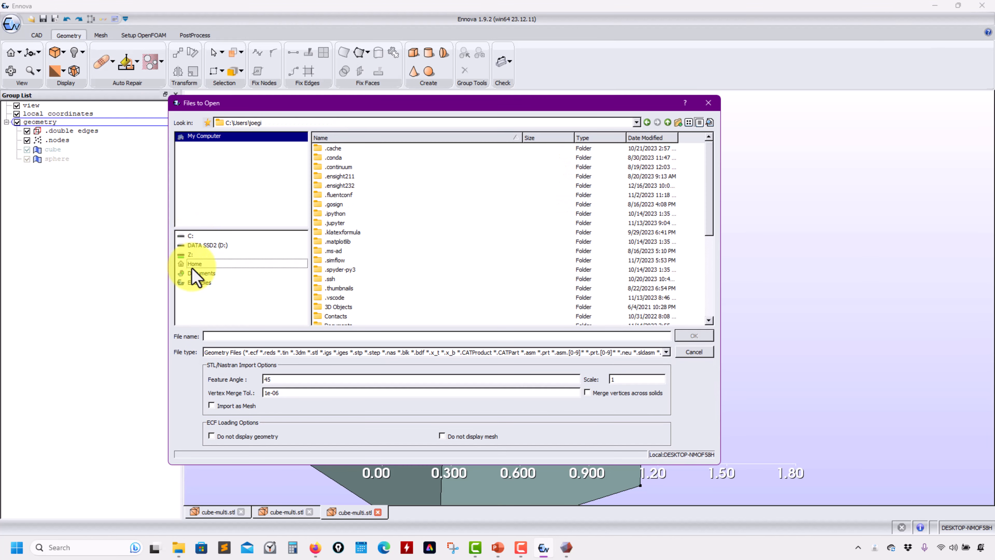
{"action": "scroll", "coordinate": [418, 266], "scroll_direction": "down", "scroll_amount": 5}
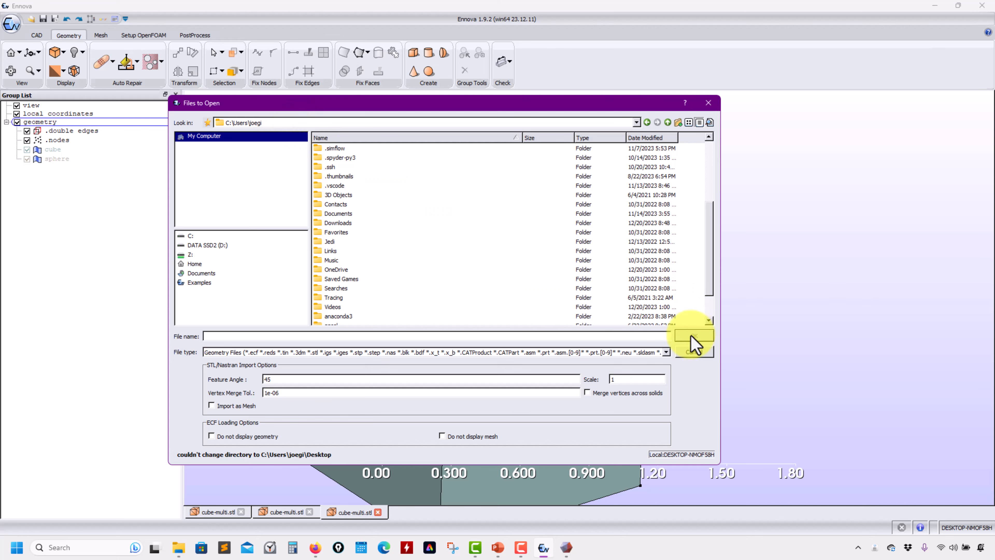
{"action": "left_click", "coordinate": [705, 350]}
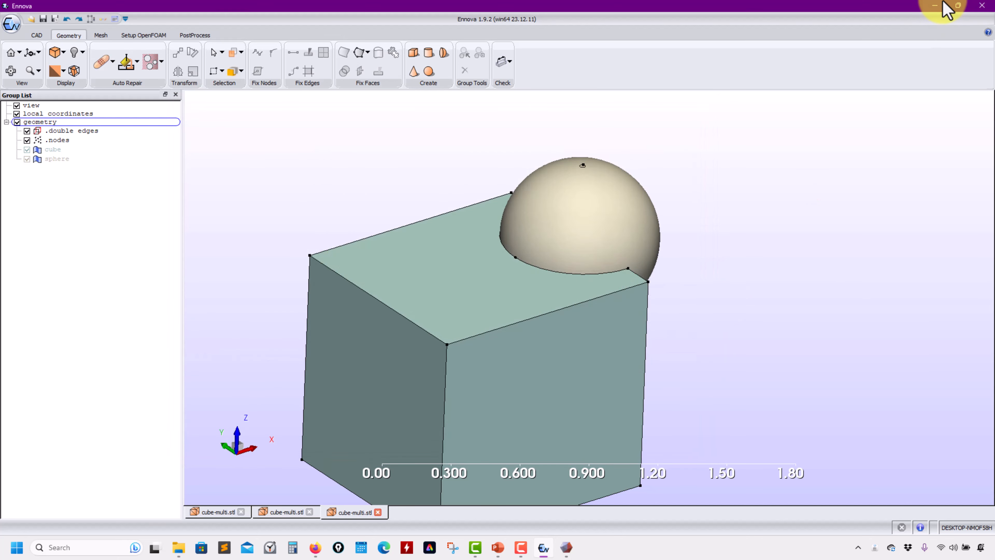
Step: Minimize the Ennova and Meshmixer windows to reach the exported test.stl on the desktop
{"action": "left_click", "coordinate": [936, 5]}
{"action": "left_click", "coordinate": [933, 6]}
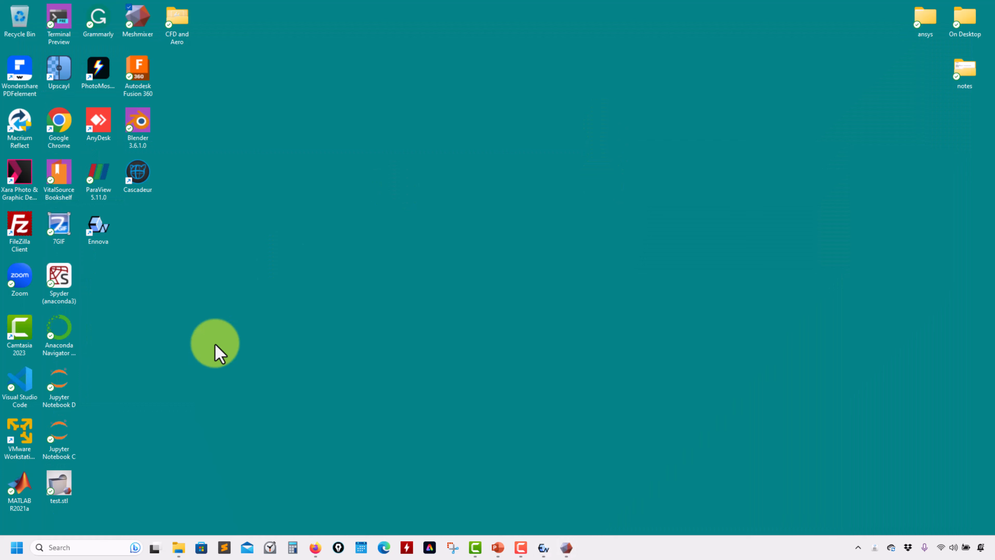
Step: Transfer test.stl from the desktop into the objects2 folder
{"action": "left_click", "coordinate": [60, 484]}
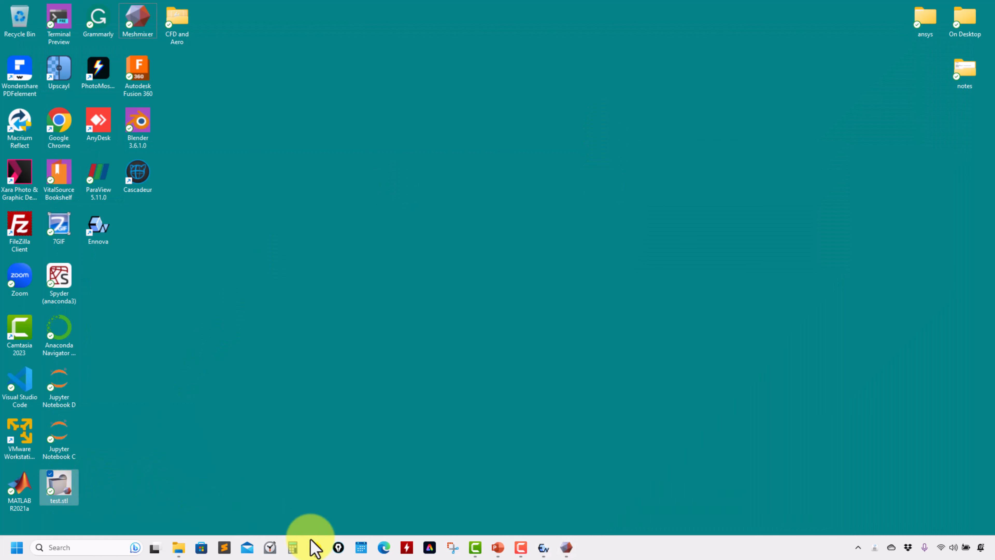
{"action": "left_click", "coordinate": [178, 546]}
{"action": "left_click", "coordinate": [179, 506]}
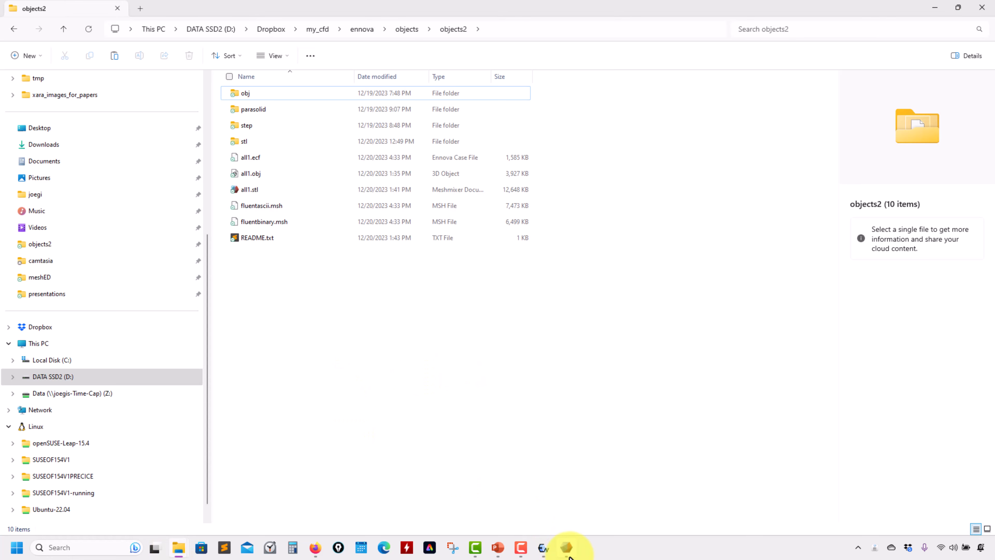
Step: Bring up the file selection in Ennova and copy the path of the objects2 folder from File Explorer
{"action": "left_click", "coordinate": [544, 548]}
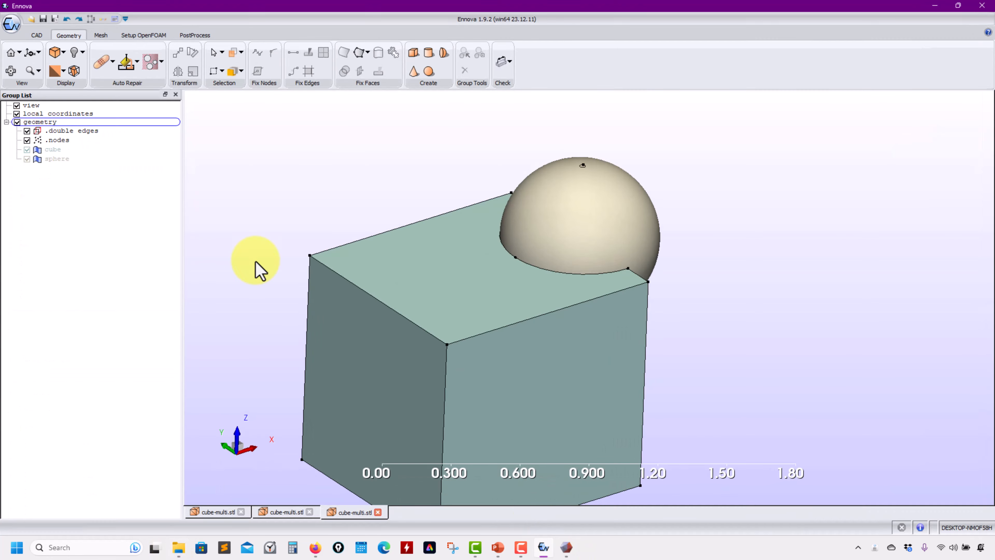
{"action": "left_click", "coordinate": [30, 20]}
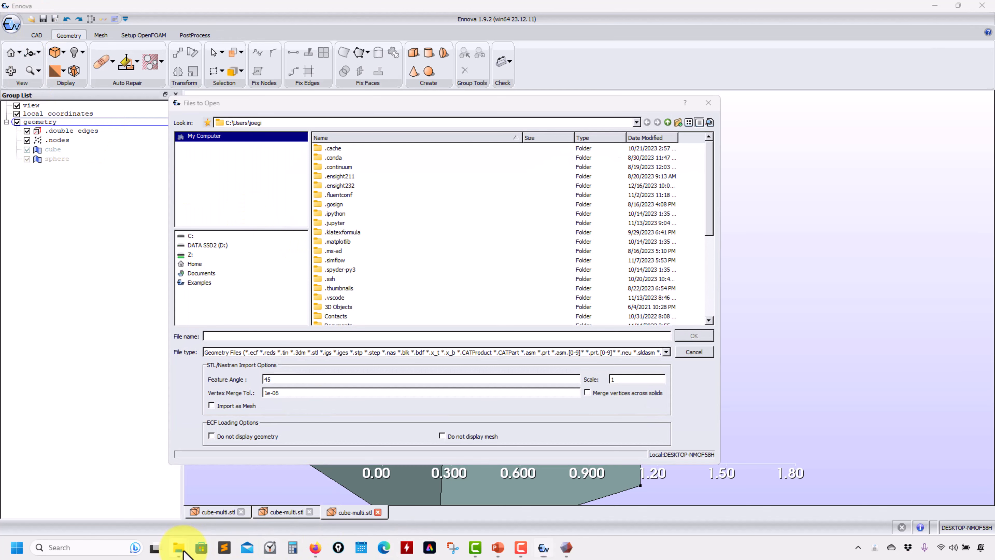
{"action": "mouse_move", "coordinate": [178, 547]}
{"action": "left_click", "coordinate": [144, 478]}
{"action": "left_click", "coordinate": [525, 31]}
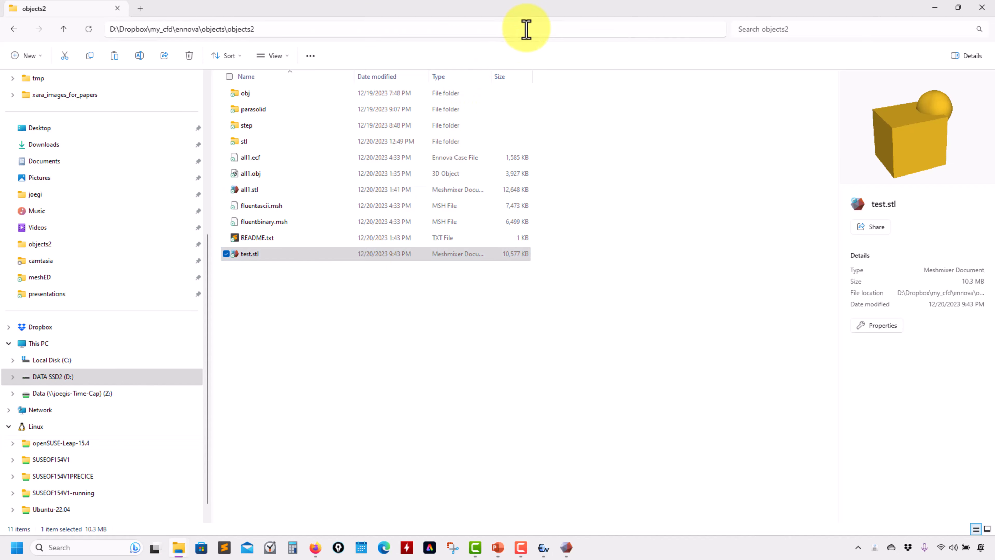
Step: Return to Ennova and open test.stl from D:\Dropbox\my_cfd\ennova\objects\objects2
{"action": "left_click", "coordinate": [935, 8]}
{"action": "left_click", "coordinate": [347, 126]}
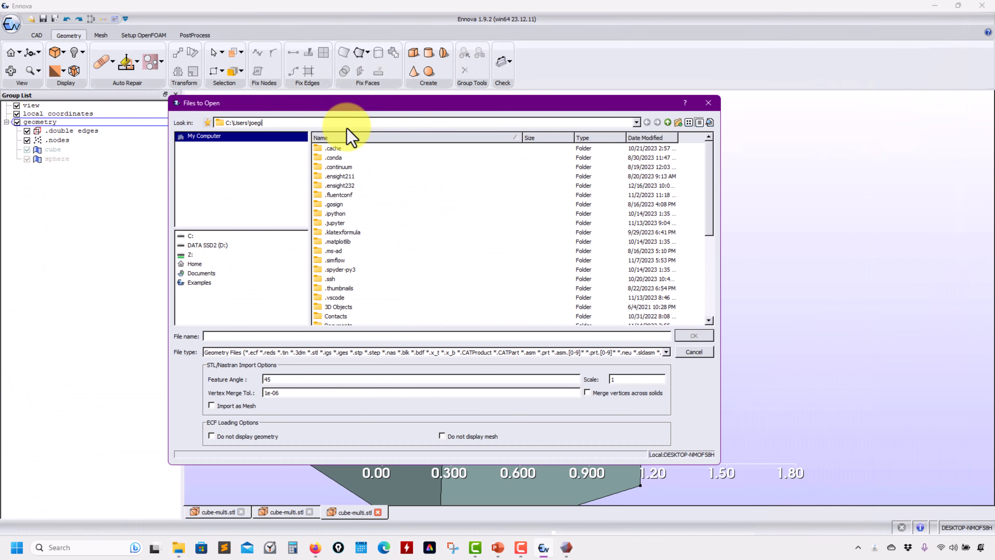
{"action": "left_click_drag", "start_coordinate": [349, 126], "coordinate": [122, 105]}
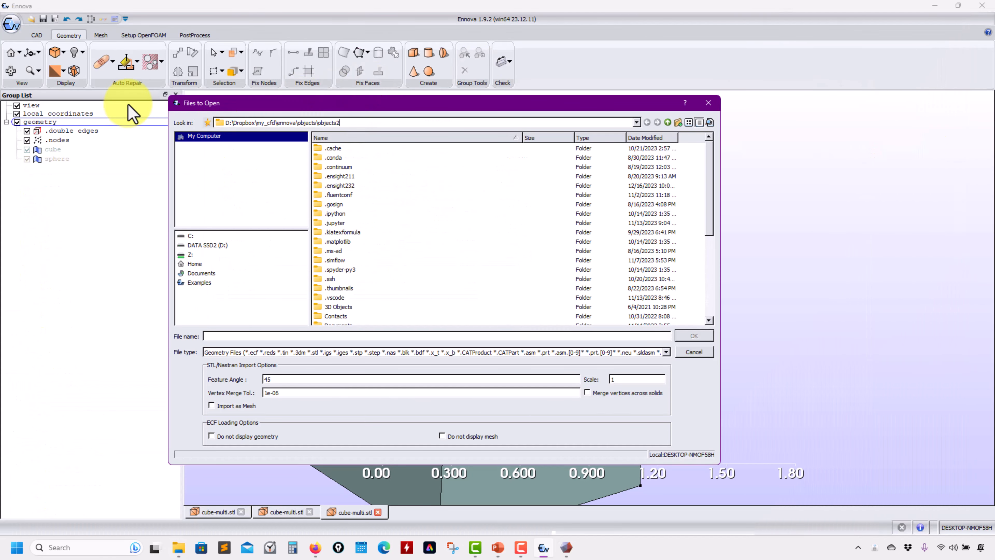
{"action": "key", "text": "Return"}
{"action": "left_click", "coordinate": [334, 213]}
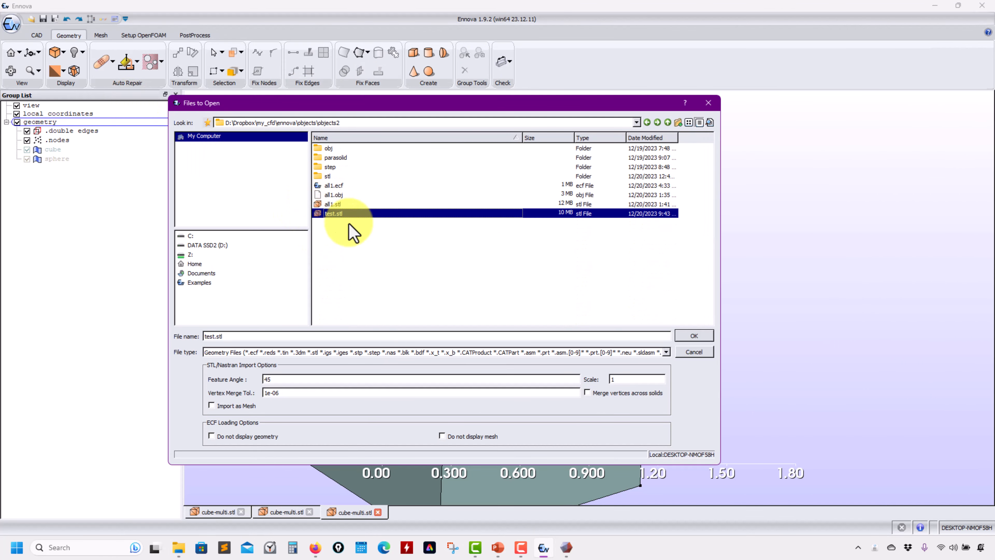
{"action": "left_click", "coordinate": [686, 330]}
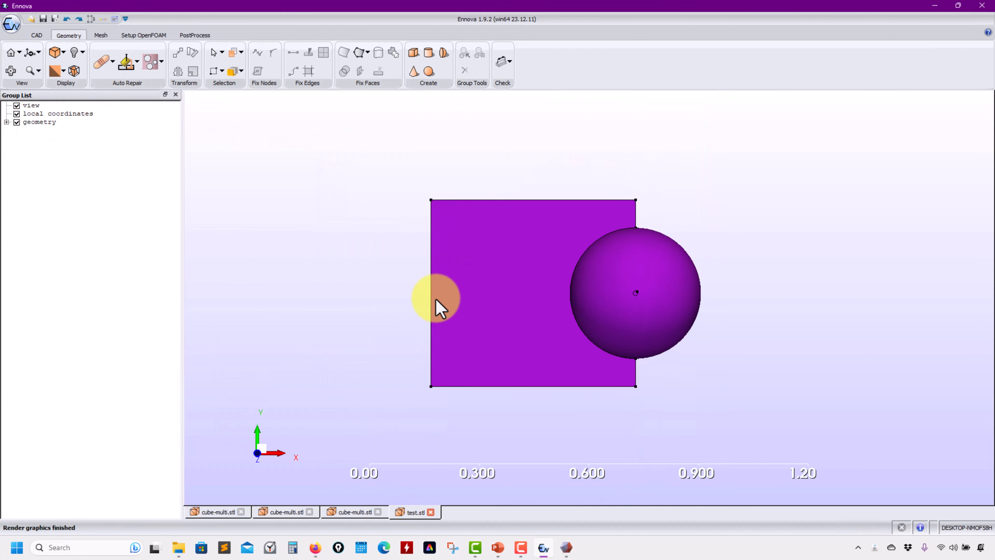
Step: Orbit the opened cube-and-sphere geometry and display it as Shaded+Wireframe Geometry
{"action": "left_click_drag", "start_coordinate": [437, 299], "coordinate": [250, 177]}
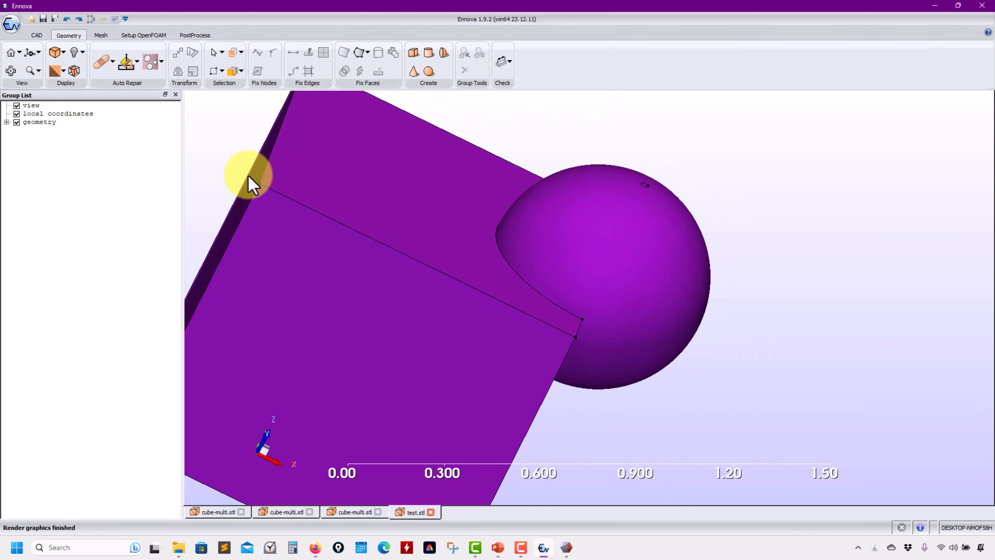
{"action": "left_click", "coordinate": [65, 52]}
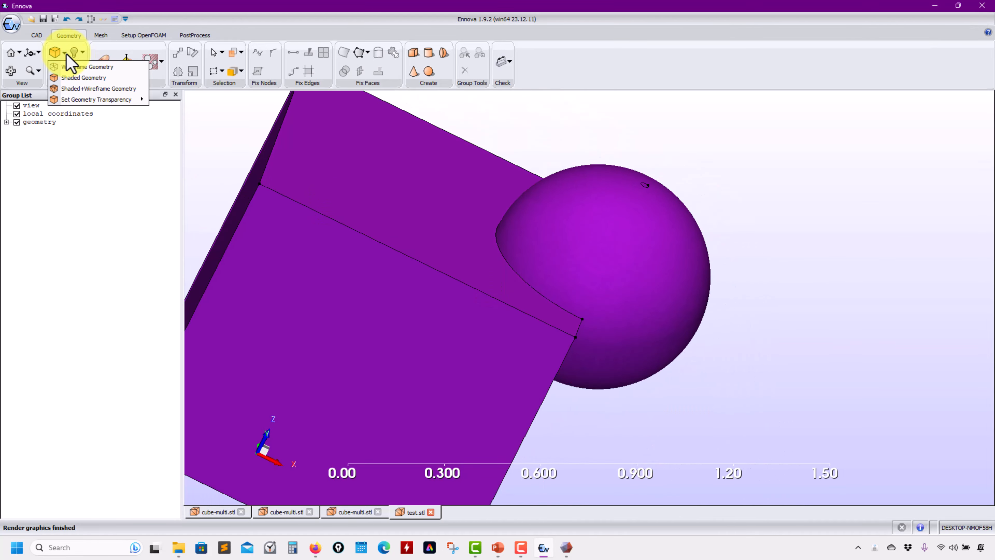
{"action": "left_click", "coordinate": [82, 89]}
Step: Examine the triangle mesh closely along the intersection between the cube's top face and the sphere
{"action": "left_click_drag", "start_coordinate": [450, 300], "coordinate": [437, 262]}
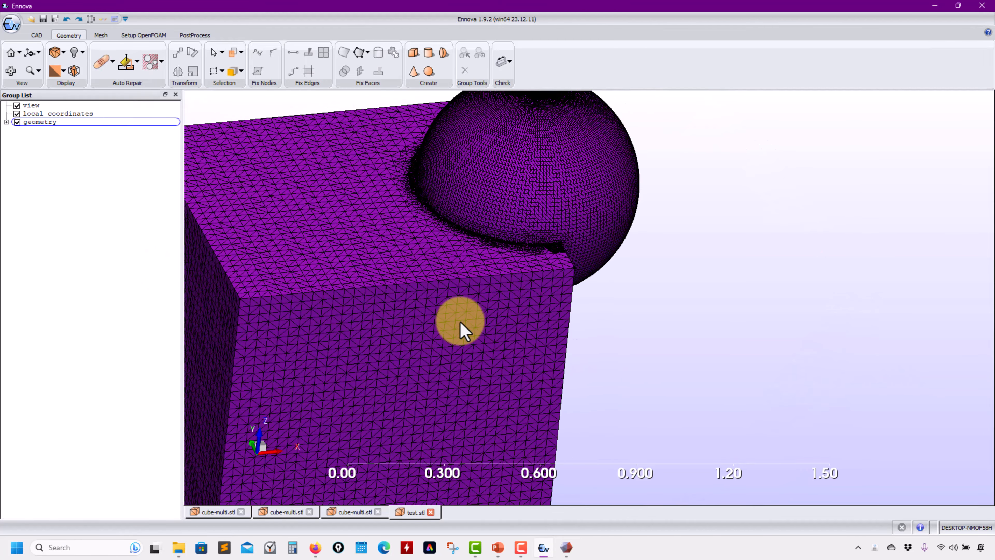
{"action": "scroll", "coordinate": [460, 322], "scroll_direction": "up", "scroll_amount": 5}
{"action": "middle_click_drag", "start_coordinate": [404, 295], "coordinate": [533, 374]}
{"action": "scroll", "coordinate": [534, 374], "scroll_direction": "up", "scroll_amount": 4}
{"action": "middle_click_drag", "start_coordinate": [423, 326], "coordinate": [570, 381]}
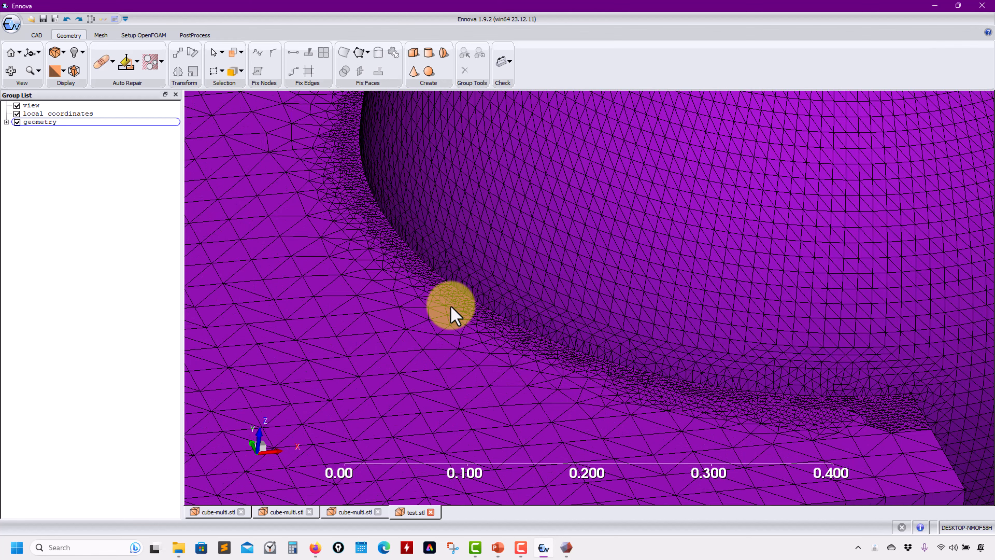
{"action": "scroll", "coordinate": [431, 319], "scroll_direction": "up", "scroll_amount": 2}
{"action": "scroll", "coordinate": [422, 325], "scroll_direction": "down", "scroll_amount": 3}
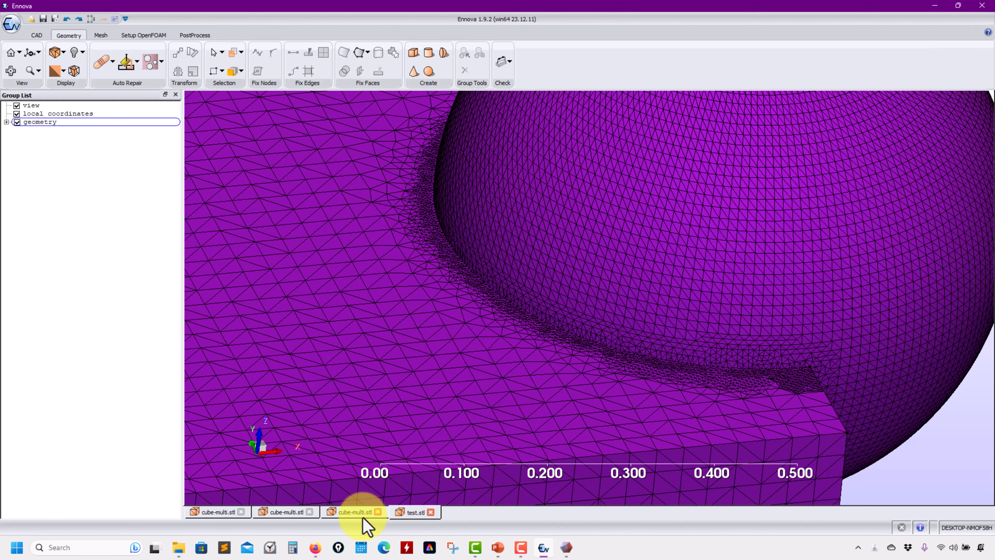
{"action": "scroll", "coordinate": [485, 345], "scroll_direction": "up", "scroll_amount": 3}
{"action": "scroll", "coordinate": [486, 345], "scroll_direction": "down", "scroll_amount": 3}
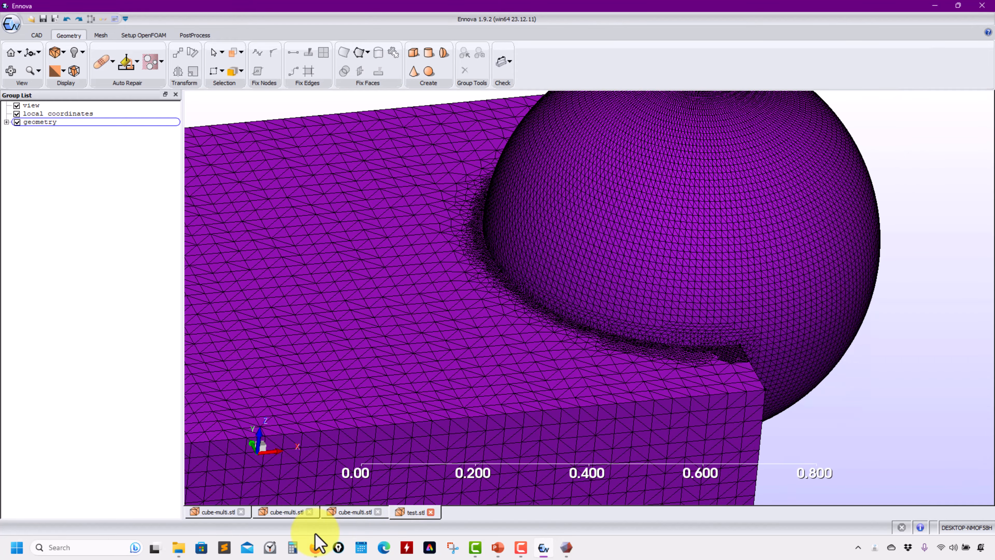
Step: Switch to Firefox to view the solid and faceted cube-and-sphere parts in Onshape, then return to Ennova
{"action": "left_click", "coordinate": [315, 548]}
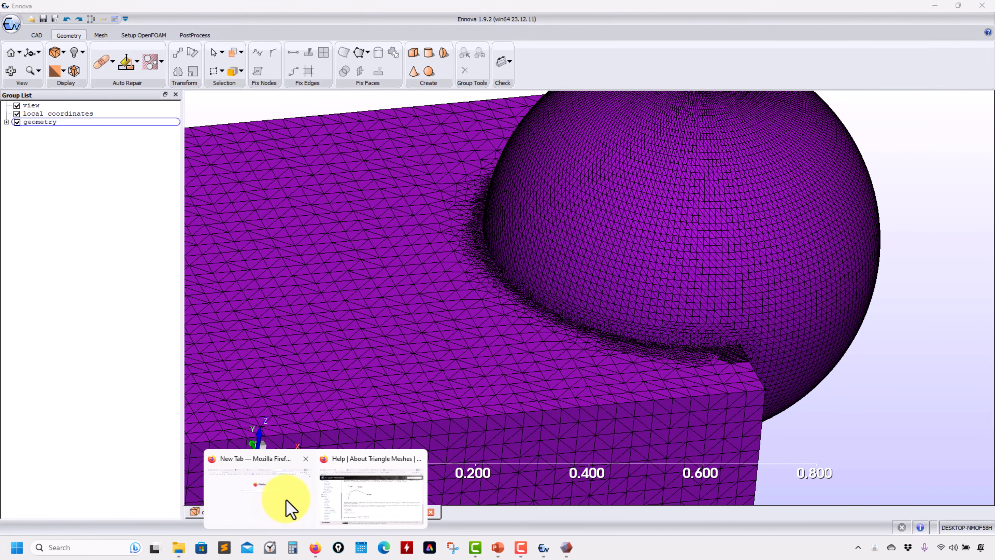
{"action": "left_click", "coordinate": [382, 506]}
{"action": "left_click", "coordinate": [86, 13]}
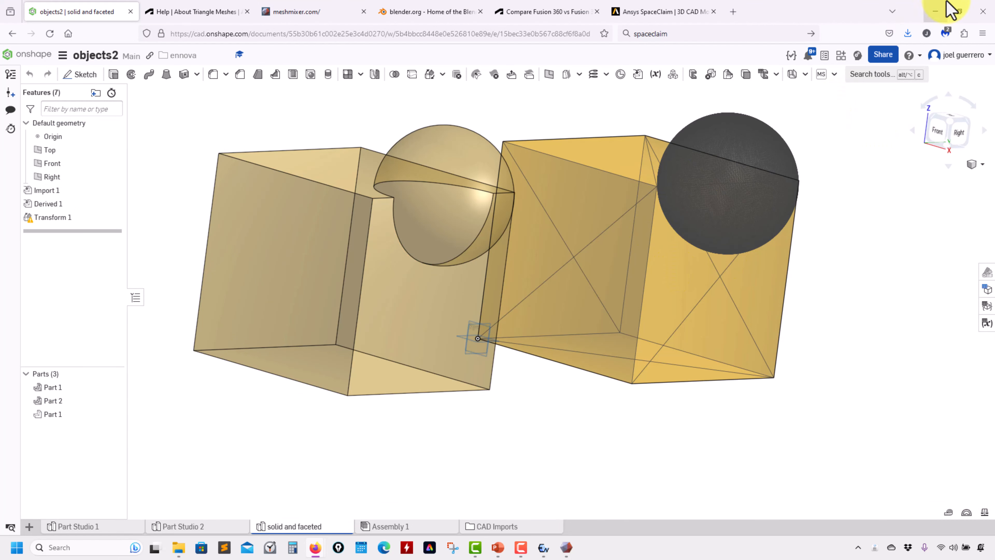
{"action": "left_click", "coordinate": [936, 11]}
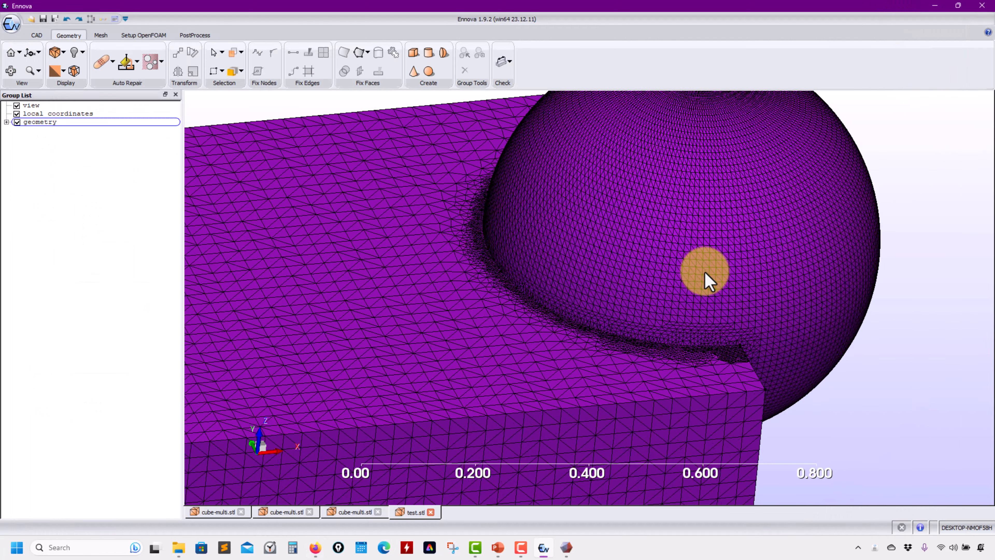
Step: Inspect the cube-sphere intersection mesh in Ennova again, then switch to Meshmixer and view the merged mesh from several angles
{"action": "middle_click_drag", "start_coordinate": [660, 272], "coordinate": [709, 246]}
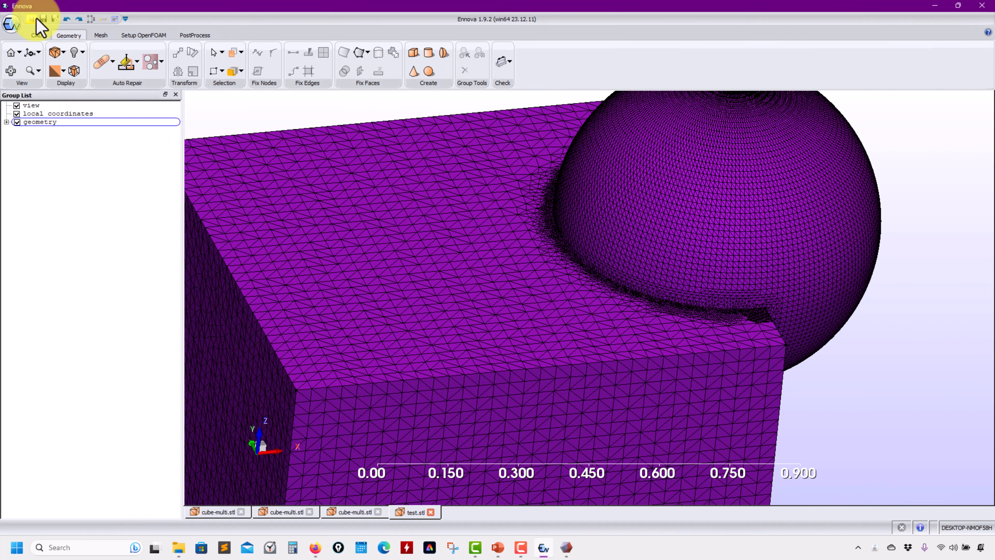
{"action": "middle_click_drag", "start_coordinate": [551, 311], "coordinate": [534, 305]}
{"action": "scroll", "coordinate": [534, 304], "scroll_direction": "up", "scroll_amount": 3}
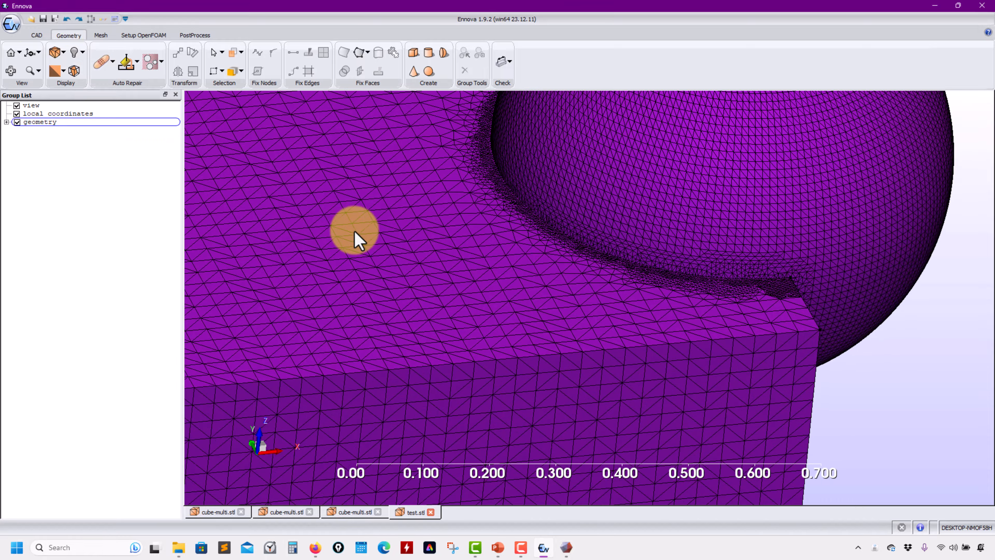
{"action": "middle_click_drag", "start_coordinate": [354, 232], "coordinate": [562, 518]}
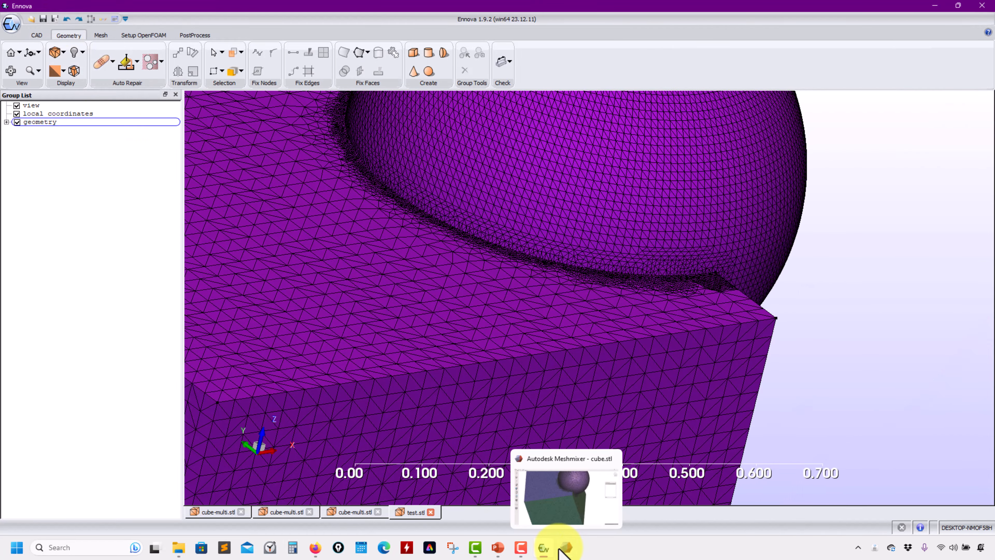
{"action": "left_click", "coordinate": [566, 548]}
{"action": "right_click_drag", "start_coordinate": [484, 333], "coordinate": [439, 357]}
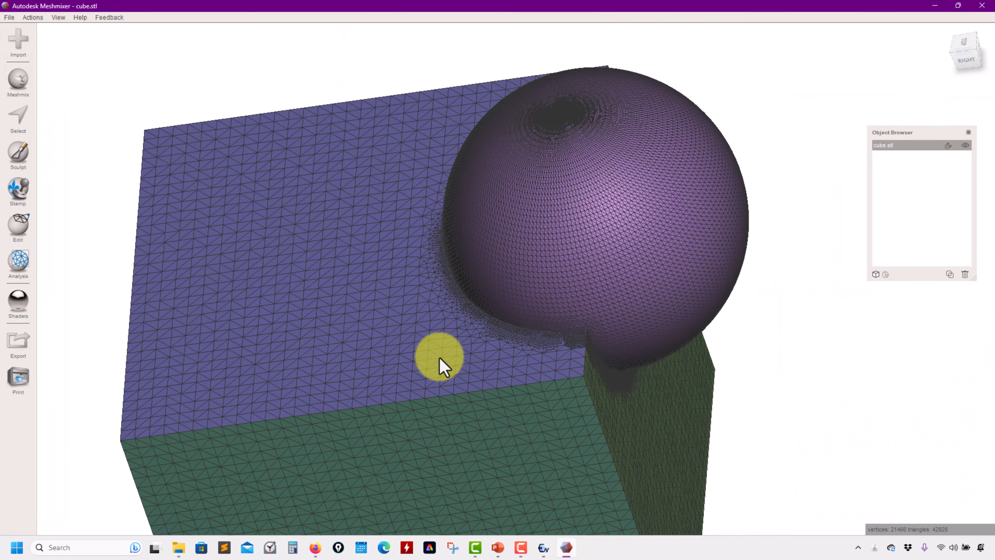
{"action": "right_click_drag", "start_coordinate": [442, 277], "coordinate": [483, 219]}
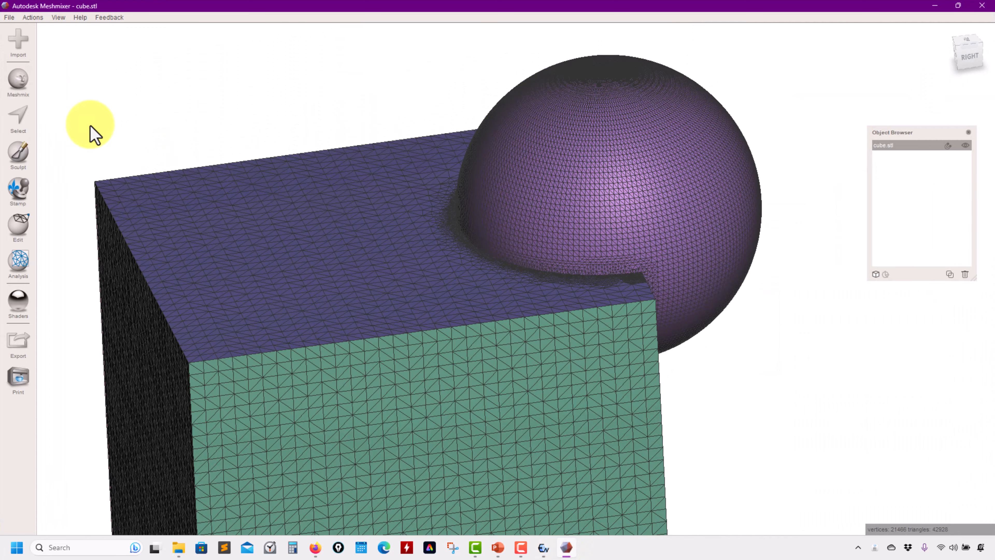
Step: Activate sculpting with the Drag brush
{"action": "left_click", "coordinate": [18, 154]}
{"action": "left_click", "coordinate": [84, 60]}
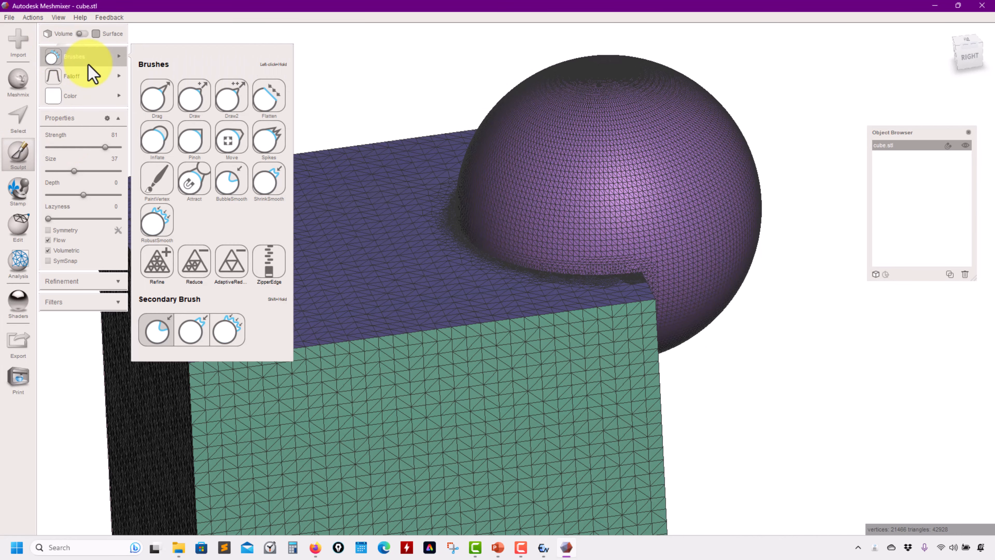
{"action": "left_click", "coordinate": [157, 98]}
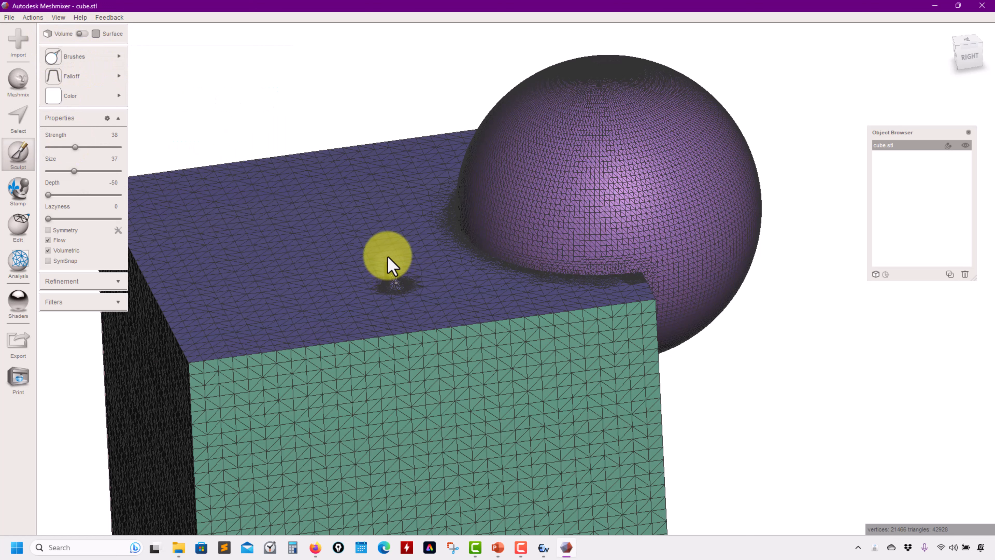
Step: Try to pull a strand from the cube's top face towards the sphere with the Drag brush, and undo the strokes
{"action": "left_click_drag", "start_coordinate": [408, 217], "coordinate": [535, 169]}
{"action": "right_click_drag", "start_coordinate": [540, 282], "coordinate": [562, 321]}
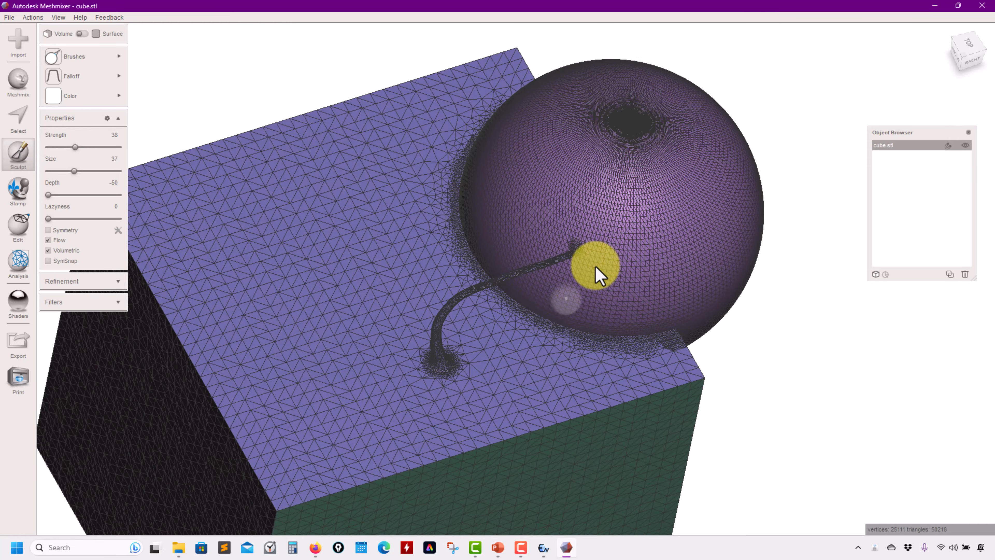
{"action": "scroll", "coordinate": [595, 271], "scroll_direction": "up", "scroll_amount": 8}
{"action": "right_click_drag", "start_coordinate": [631, 293], "coordinate": [494, 224]}
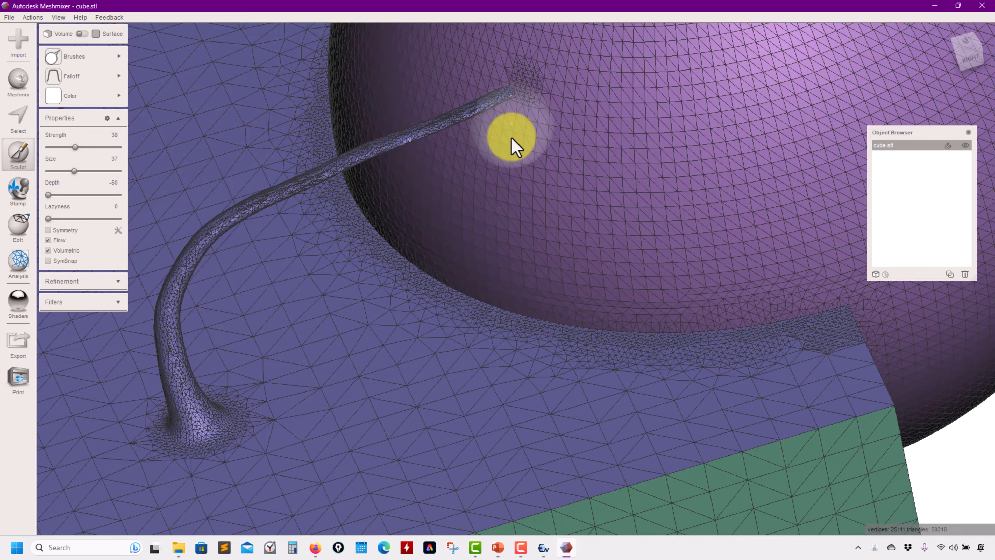
{"action": "mouse_move", "coordinate": [512, 135]}
{"action": "right_mouse_down"}
{"action": "mouse_move", "coordinate": [511, 106]}
{"action": "mouse_move", "coordinate": [553, 231]}
{"action": "mouse_move", "coordinate": [506, 294]}
{"action": "mouse_move", "coordinate": [501, 287]}
{"action": "right_mouse_up"}
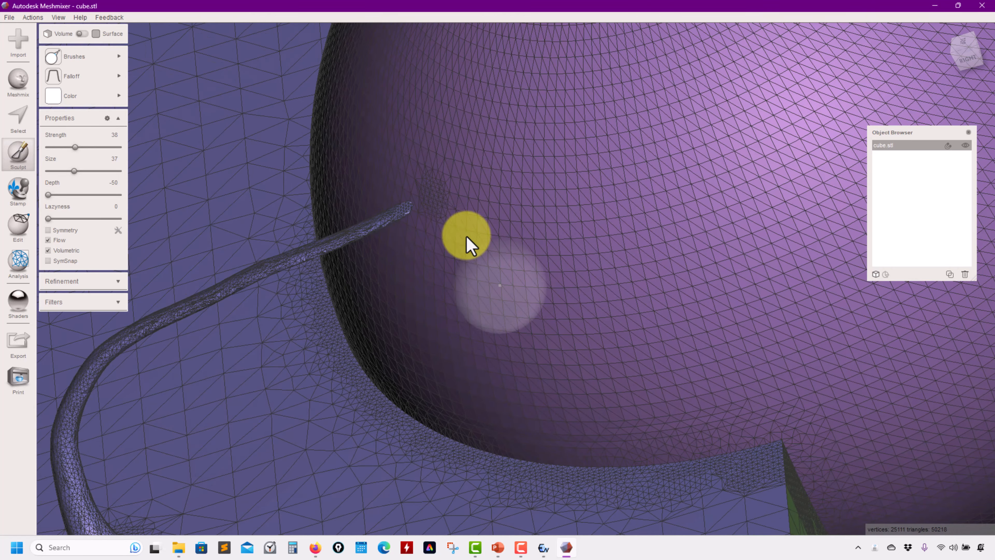
{"action": "left_click_drag", "start_coordinate": [404, 213], "coordinate": [525, 157]}
{"action": "mouse_move", "coordinate": [488, 262]}
{"action": "right_mouse_down"}
{"action": "mouse_move", "coordinate": [589, 315]}
{"action": "mouse_move", "coordinate": [516, 302]}
{"action": "right_mouse_up"}
{"action": "right_click_drag", "start_coordinate": [535, 370], "coordinate": [437, 329]}
{"action": "key", "text": "ctrl+z"}
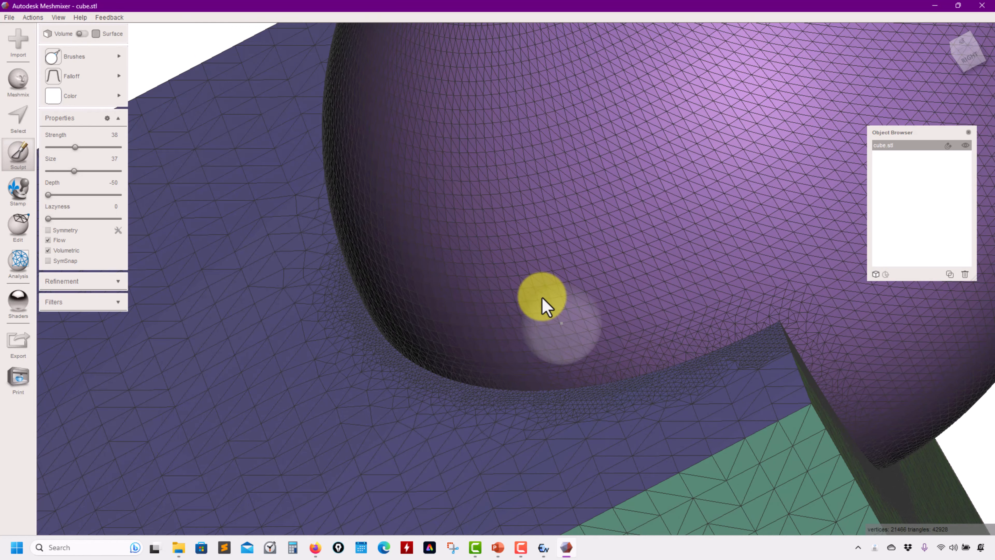
Step: Pull a short spike out of the sphere and a longer strand from it down to the cube's top face
{"action": "mouse_move", "coordinate": [453, 250]}
{"action": "left_mouse_down"}
{"action": "mouse_move", "coordinate": [422, 285]}
{"action": "mouse_move", "coordinate": [403, 364]}
{"action": "mouse_move", "coordinate": [484, 349]}
{"action": "mouse_move", "coordinate": [463, 372]}
{"action": "mouse_move", "coordinate": [444, 436]}
{"action": "mouse_move", "coordinate": [453, 480]}
{"action": "mouse_move", "coordinate": [411, 507]}
{"action": "left_mouse_up"}
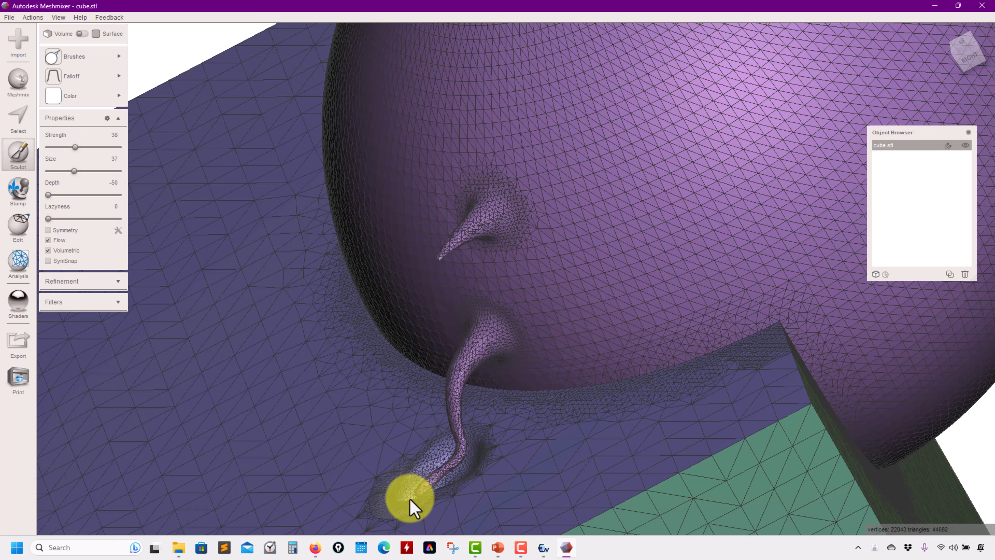
{"action": "mouse_move", "coordinate": [411, 506]}
{"action": "right_mouse_down"}
{"action": "mouse_move", "coordinate": [519, 422]}
{"action": "mouse_move", "coordinate": [555, 438]}
{"action": "mouse_move", "coordinate": [447, 392]}
{"action": "mouse_move", "coordinate": [595, 407]}
{"action": "mouse_move", "coordinate": [447, 416]}
{"action": "mouse_move", "coordinate": [630, 331]}
{"action": "right_mouse_up"}
{"action": "scroll", "coordinate": [451, 398], "scroll_direction": "down", "scroll_amount": 3}
{"action": "scroll", "coordinate": [721, 285], "scroll_direction": "up", "scroll_amount": 5}
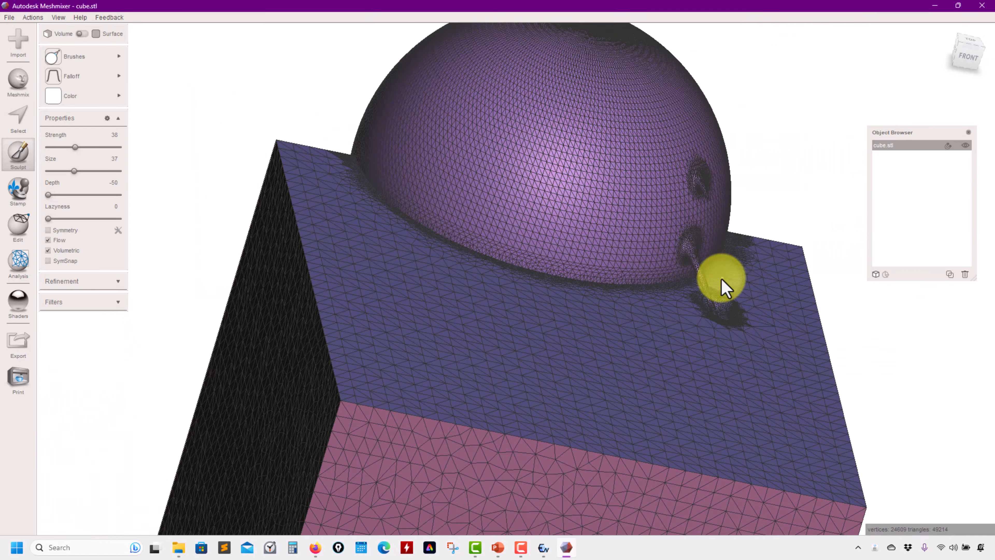
{"action": "right_click_drag", "start_coordinate": [722, 285], "coordinate": [606, 340]}
{"action": "scroll", "coordinate": [606, 340], "scroll_direction": "up", "scroll_amount": 3}
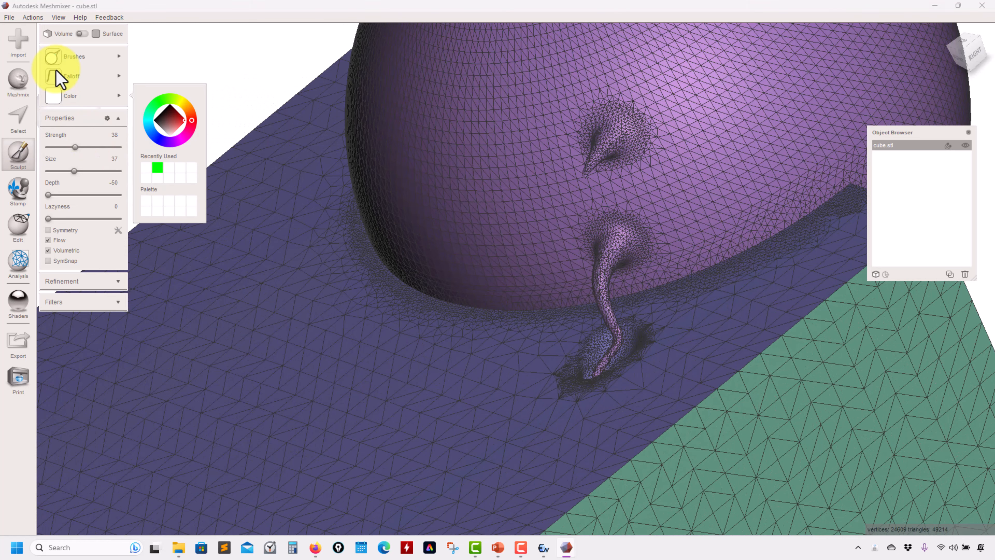
Step: Sculpt raised strands on the sphere and ridges across the cube's top face beside it with the Spikes brush
{"action": "mouse_move", "coordinate": [107, 62]}
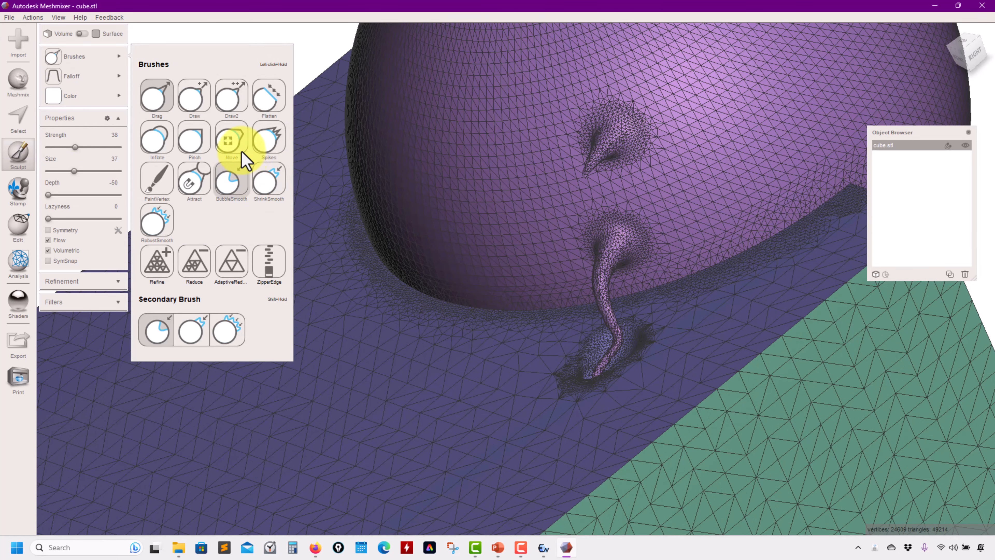
{"action": "left_click", "coordinate": [269, 142]}
{"action": "mouse_move", "coordinate": [442, 163]}
{"action": "left_mouse_down"}
{"action": "mouse_move", "coordinate": [344, 311]}
{"action": "mouse_move", "coordinate": [388, 435]}
{"action": "left_mouse_up"}
{"action": "mouse_move", "coordinate": [392, 406]}
{"action": "right_mouse_down"}
{"action": "mouse_move", "coordinate": [470, 315]}
{"action": "mouse_move", "coordinate": [433, 407]}
{"action": "right_mouse_up"}
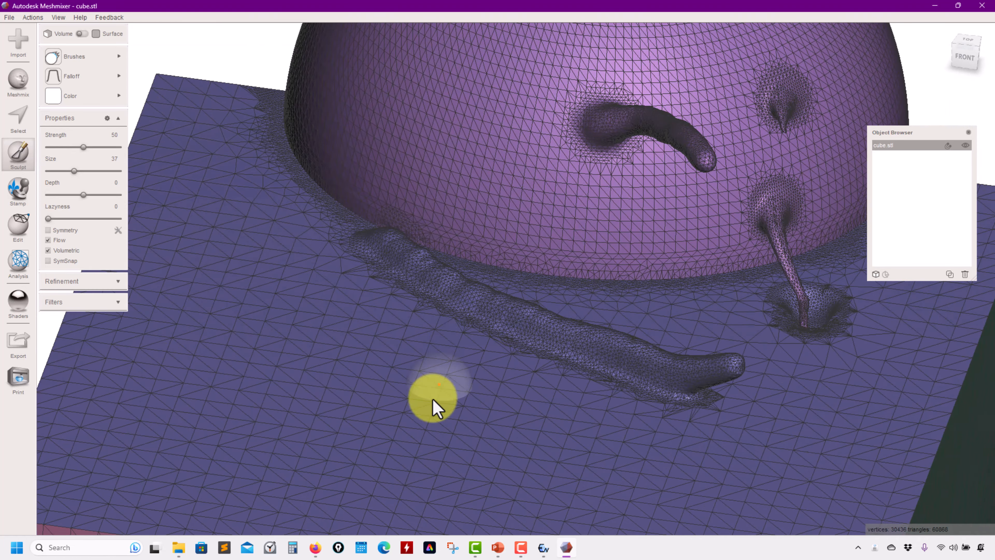
{"action": "mouse_move", "coordinate": [433, 406]}
{"action": "left_mouse_down"}
{"action": "mouse_move", "coordinate": [470, 194]}
{"action": "mouse_move", "coordinate": [444, 156]}
{"action": "left_mouse_up"}
{"action": "mouse_move", "coordinate": [444, 156]}
{"action": "right_mouse_down"}
{"action": "mouse_move", "coordinate": [355, 205]}
{"action": "mouse_move", "coordinate": [305, 168]}
{"action": "right_mouse_up"}
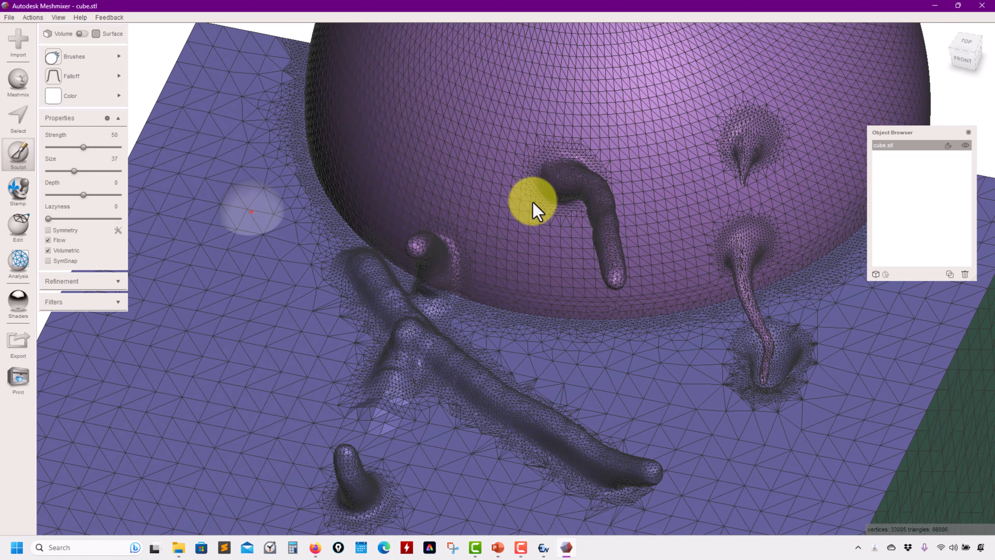
Step: Sculpt raised bumps on the sphere's side and the cube's top face beside it with the Draw2 brush at strength 100
{"action": "left_click", "coordinate": [89, 59]}
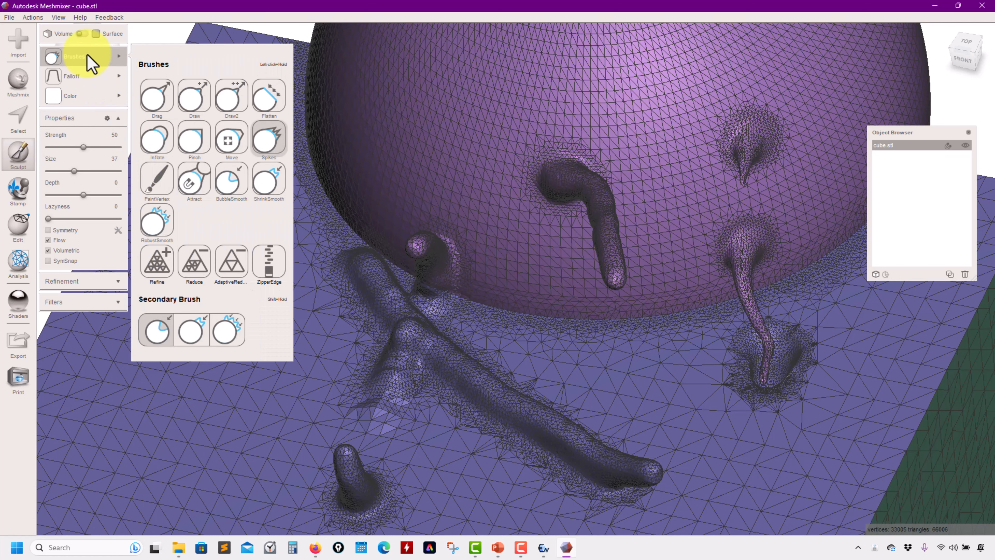
{"action": "left_click", "coordinate": [232, 114]}
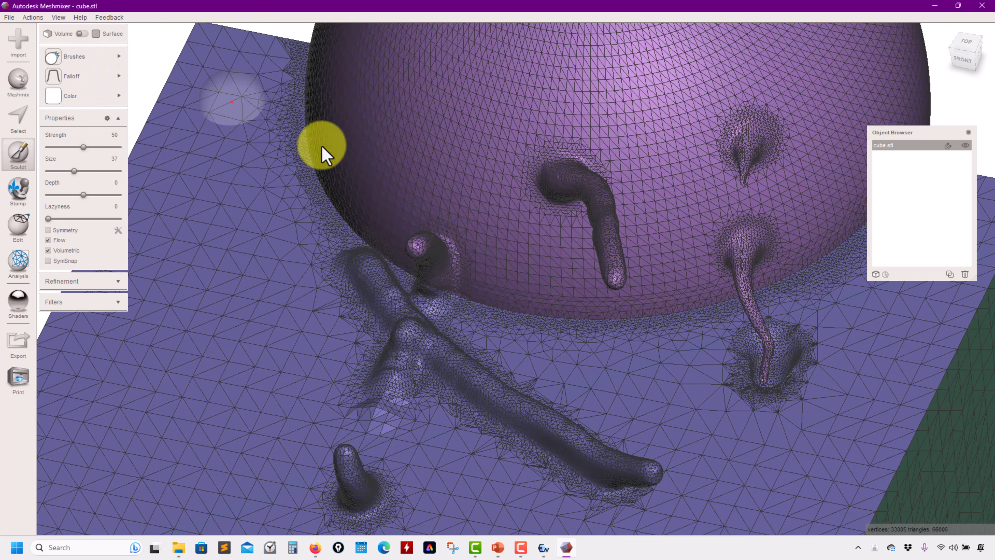
{"action": "mouse_move", "coordinate": [322, 151]}
{"action": "left_mouse_down"}
{"action": "mouse_move", "coordinate": [340, 182]}
{"action": "mouse_move", "coordinate": [273, 255]}
{"action": "mouse_move", "coordinate": [269, 204]}
{"action": "left_mouse_up"}
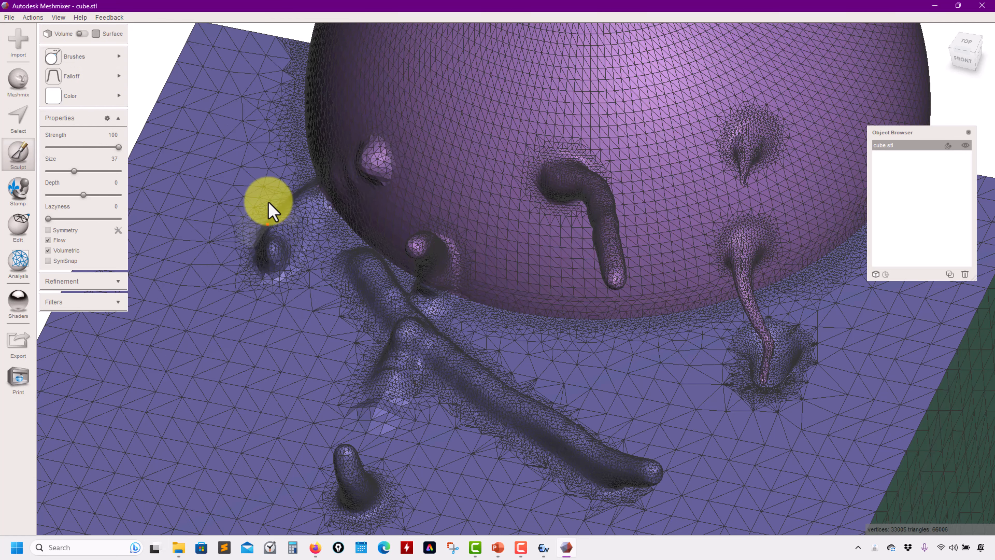
{"action": "right_click_drag", "start_coordinate": [282, 204], "coordinate": [490, 165]}
{"action": "left_click", "coordinate": [487, 163]}
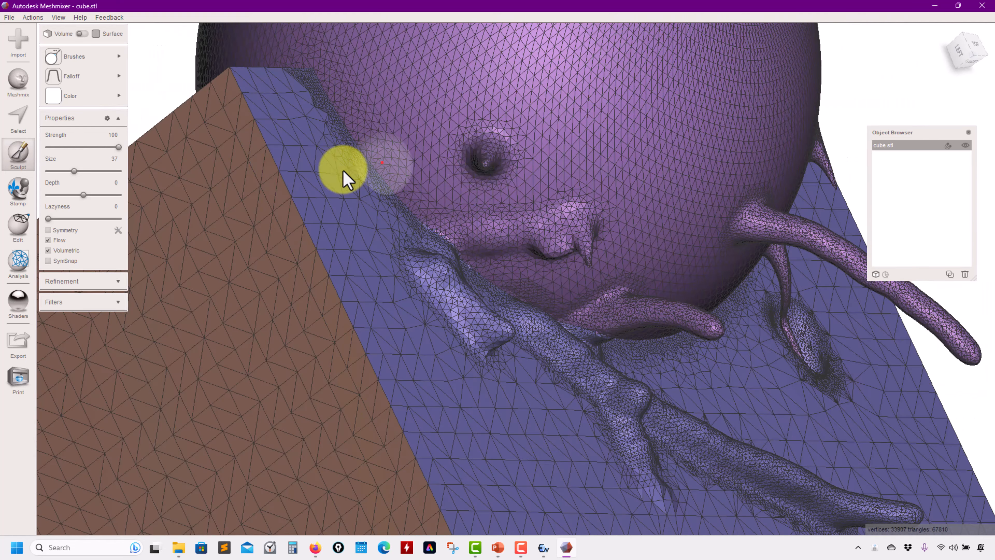
{"action": "mouse_move", "coordinate": [339, 167]}
{"action": "right_mouse_down"}
{"action": "mouse_move", "coordinate": [280, 171]}
{"action": "mouse_move", "coordinate": [157, 136]}
{"action": "right_mouse_up"}
Step: Pull a thin strand from the sphere down towards the cube and a spike up from the cube's ridge with the Drag brush
{"action": "mouse_move", "coordinate": [79, 59]}
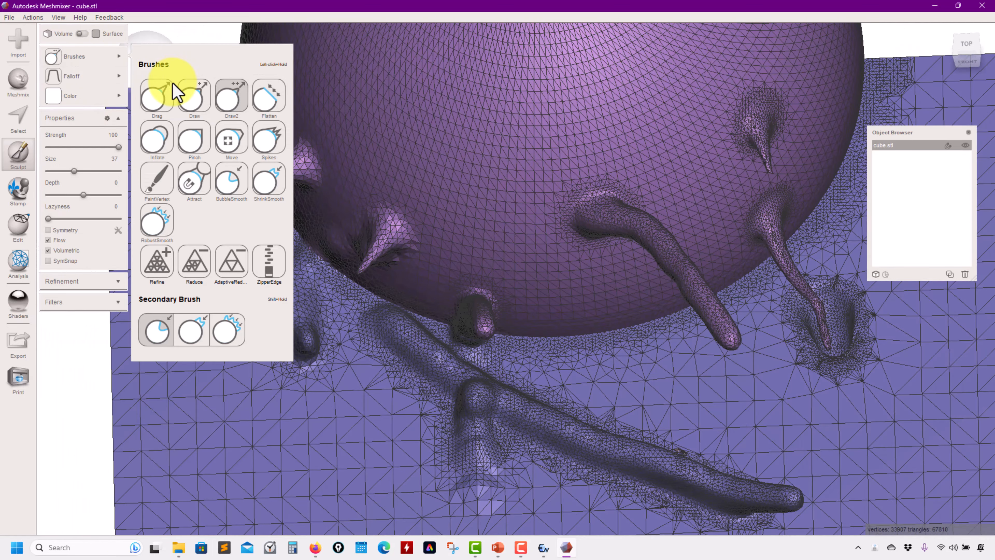
{"action": "left_click", "coordinate": [173, 94]}
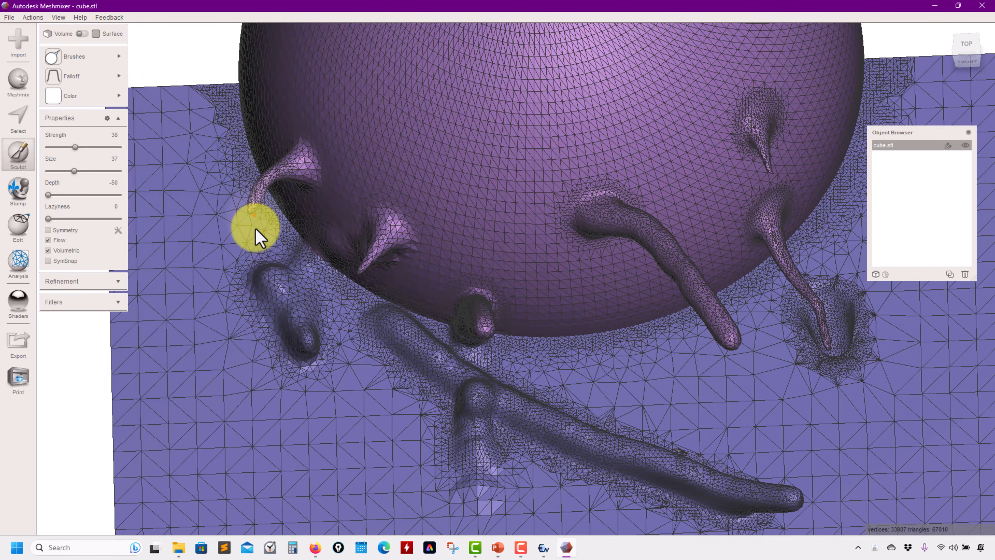
{"action": "left_click_drag", "start_coordinate": [256, 229], "coordinate": [276, 297]}
{"action": "right_click_drag", "start_coordinate": [312, 347], "coordinate": [373, 278]}
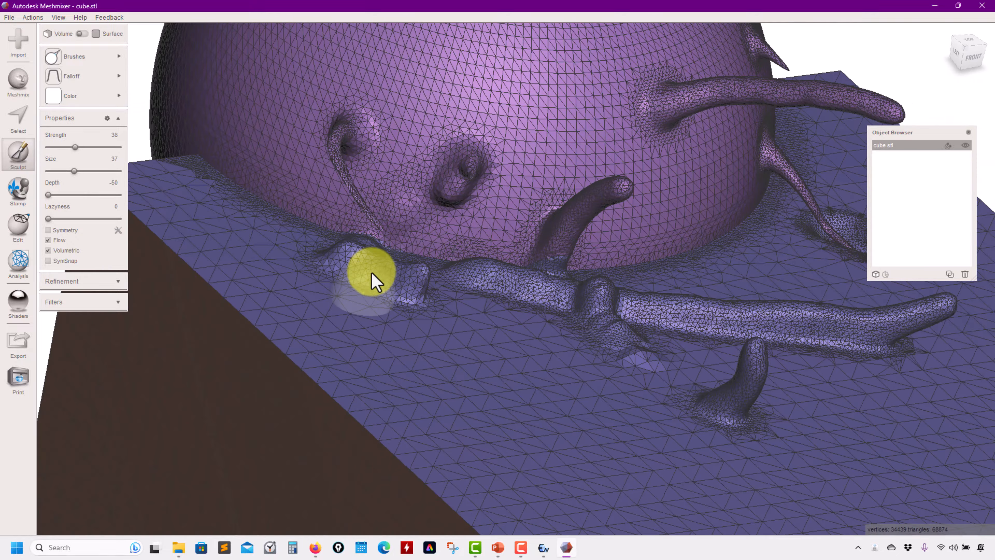
{"action": "left_click_drag", "start_coordinate": [372, 222], "coordinate": [353, 193]}
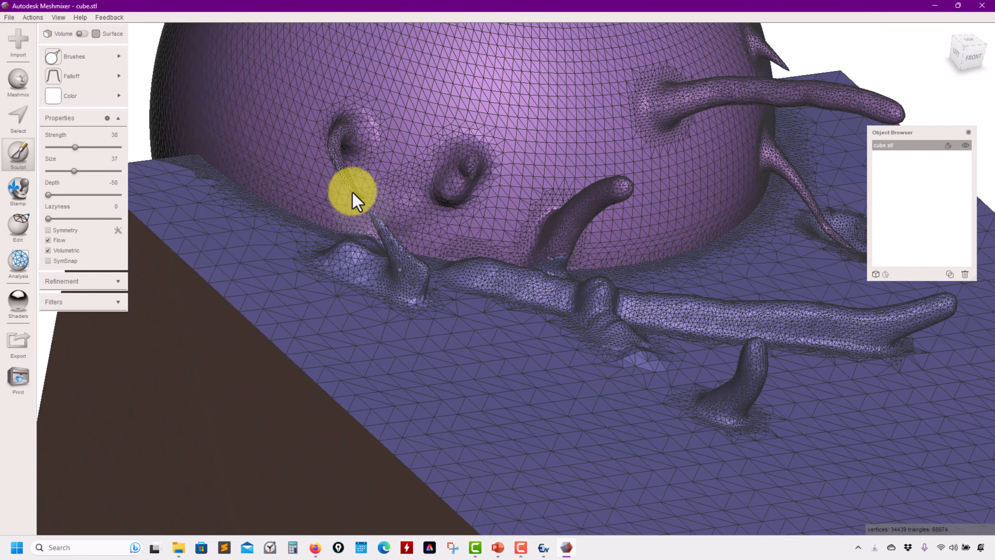
{"action": "mouse_move", "coordinate": [371, 221]}
{"action": "right_mouse_down"}
{"action": "mouse_move", "coordinate": [346, 292]}
{"action": "mouse_move", "coordinate": [269, 213]}
{"action": "right_mouse_up"}
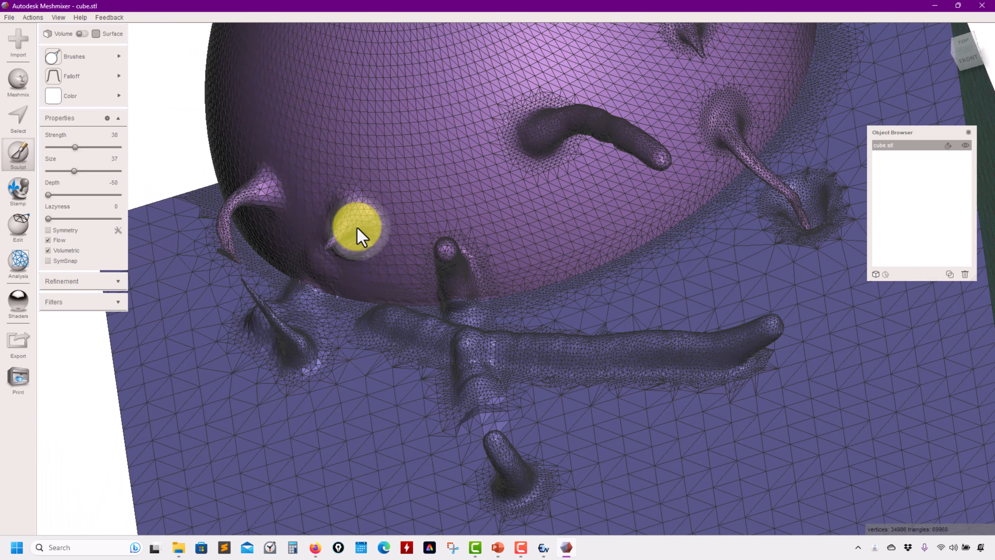
{"action": "right_click_drag", "start_coordinate": [362, 236], "coordinate": [513, 249]}
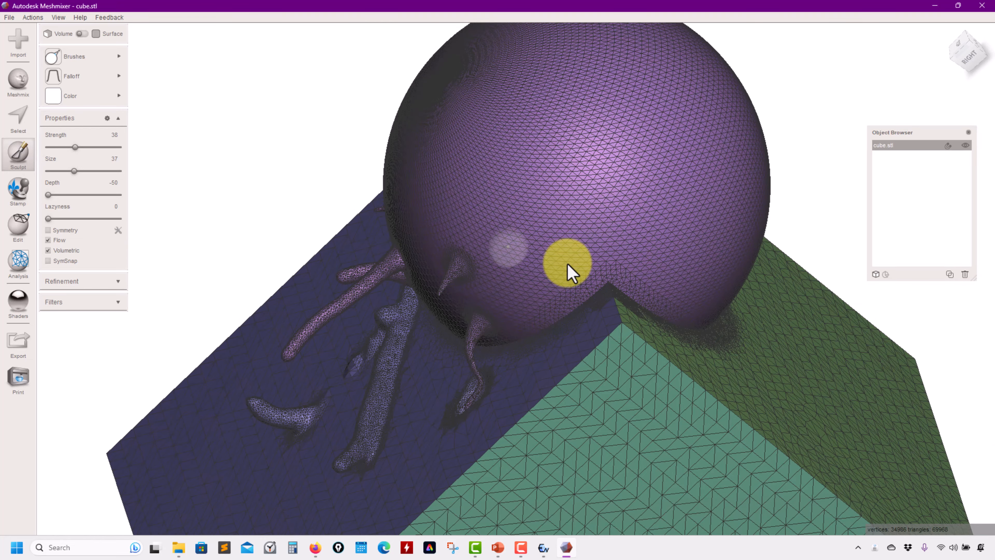
{"action": "mouse_move", "coordinate": [569, 267]}
{"action": "right_mouse_down"}
{"action": "mouse_move", "coordinate": [581, 233]}
{"action": "mouse_move", "coordinate": [644, 187]}
{"action": "mouse_move", "coordinate": [818, 238]}
{"action": "mouse_move", "coordinate": [615, 263]}
{"action": "mouse_move", "coordinate": [619, 295]}
{"action": "mouse_move", "coordinate": [610, 285]}
{"action": "right_mouse_up"}
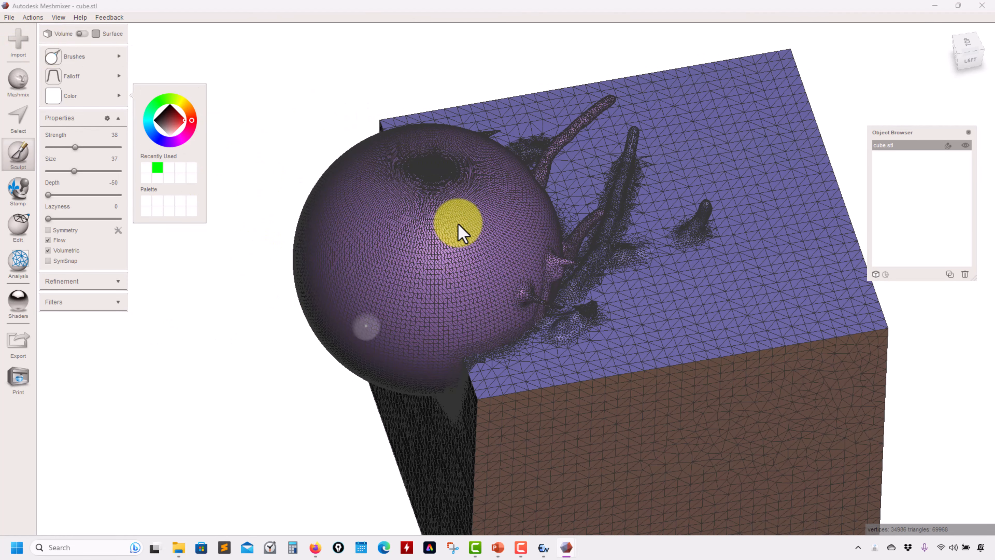
{"action": "middle_click_drag", "start_coordinate": [347, 256], "coordinate": [292, 248]}
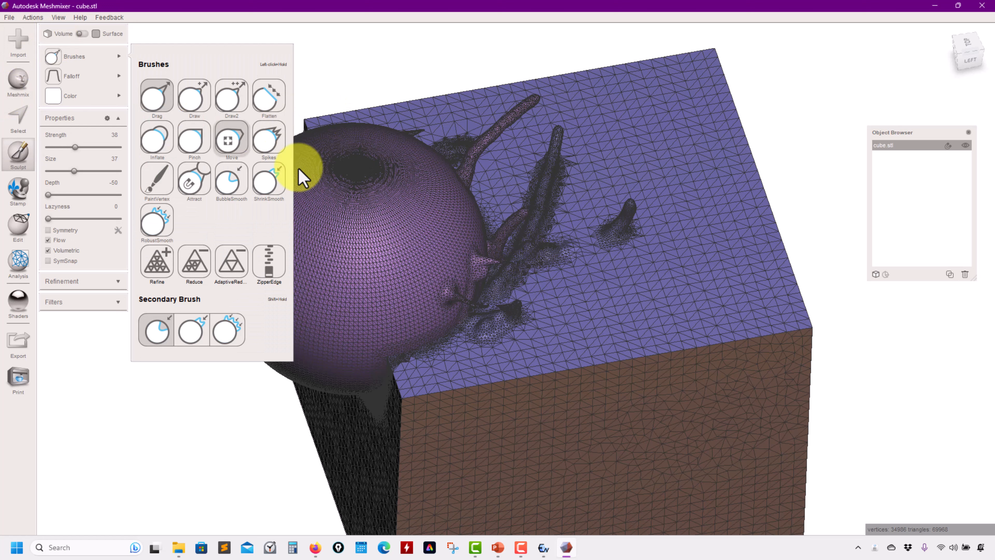
Step: Import santa.stl from the byparts folder of santa_claus_glass_ball's SantaClaus_Glass_Ball_Files, replacing the current mesh
{"action": "left_click", "coordinate": [10, 17]}
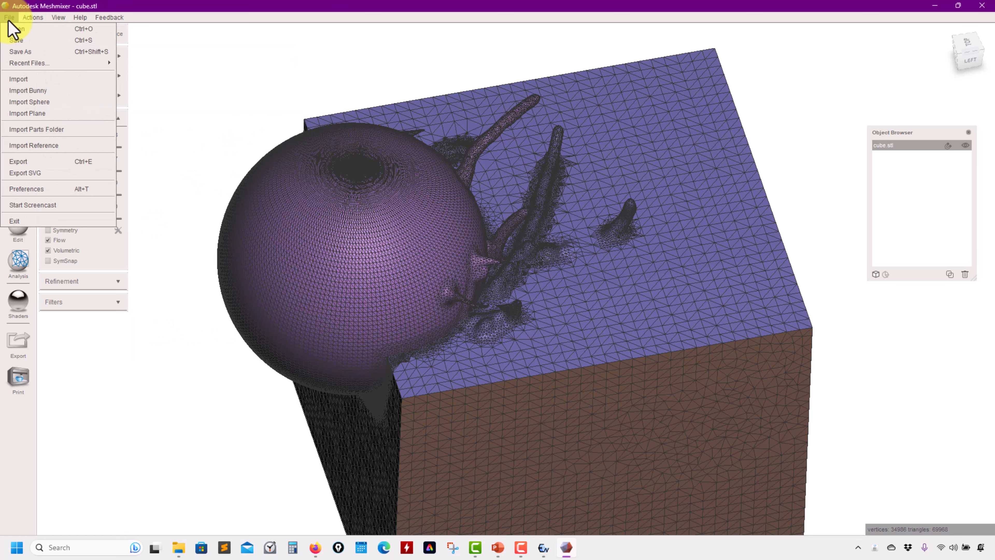
{"action": "left_click", "coordinate": [17, 79]}
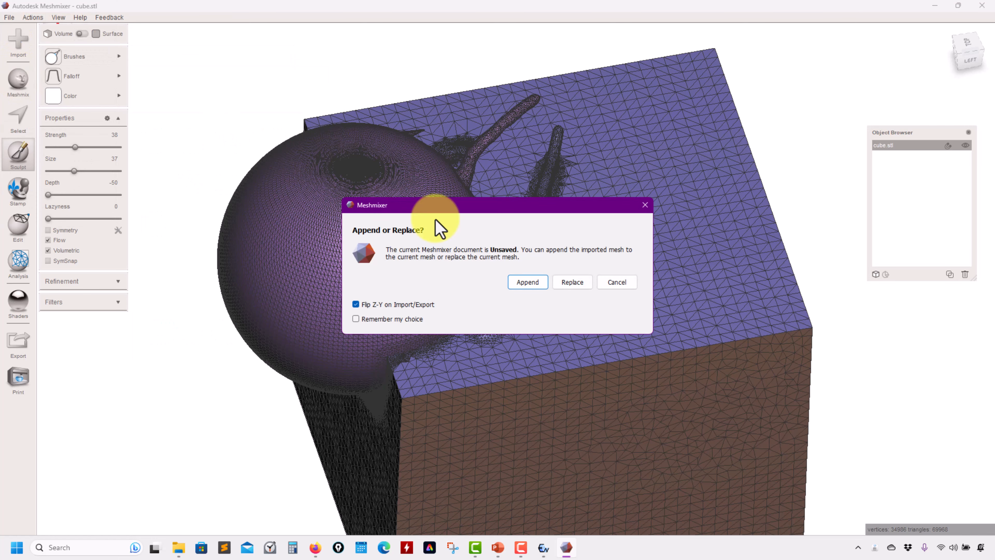
{"action": "left_click", "coordinate": [577, 288]}
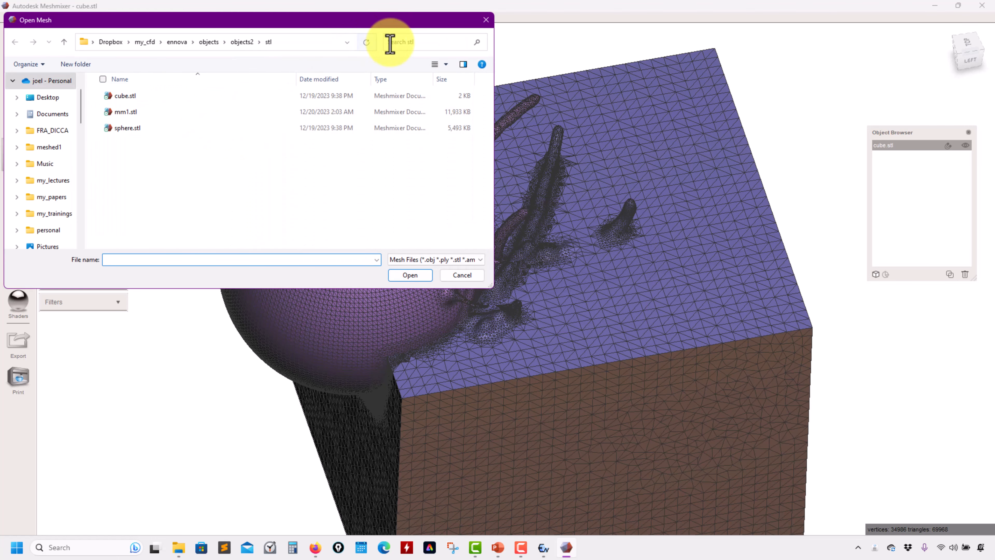
{"action": "left_click", "coordinate": [64, 42]}
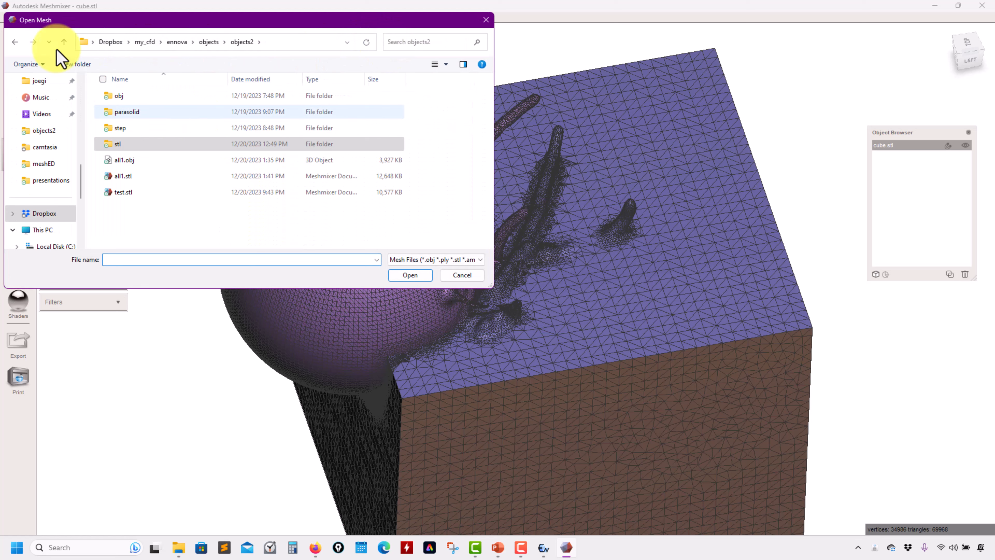
{"action": "left_click", "coordinate": [65, 42]}
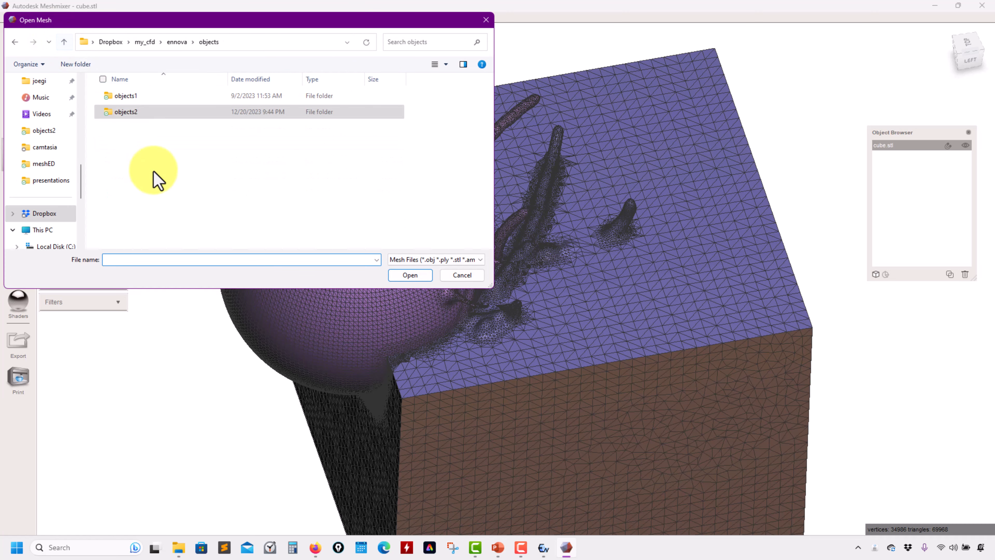
{"action": "left_click", "coordinate": [63, 42]}
{"action": "scroll", "coordinate": [185, 161], "scroll_direction": "down", "scroll_amount": 3}
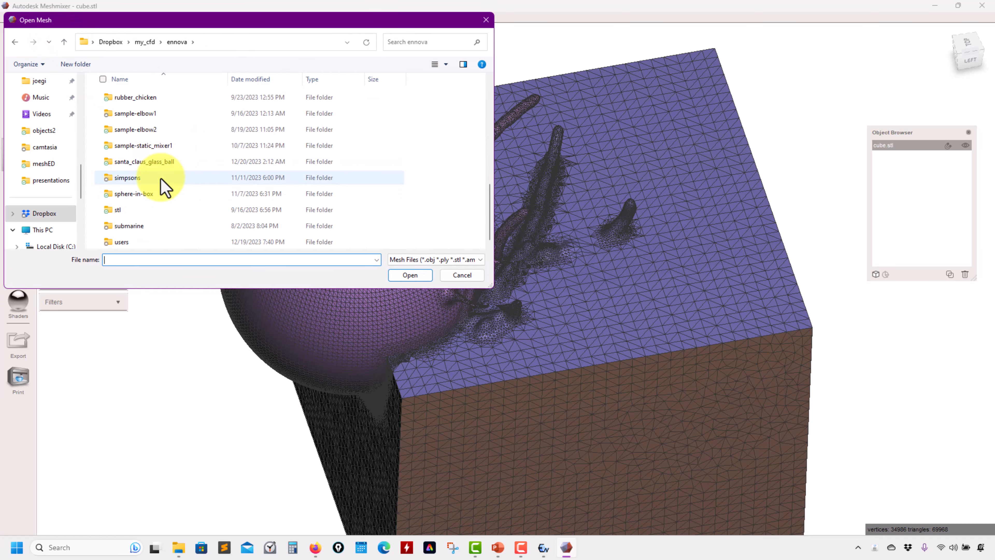
{"action": "double_click", "coordinate": [144, 162]}
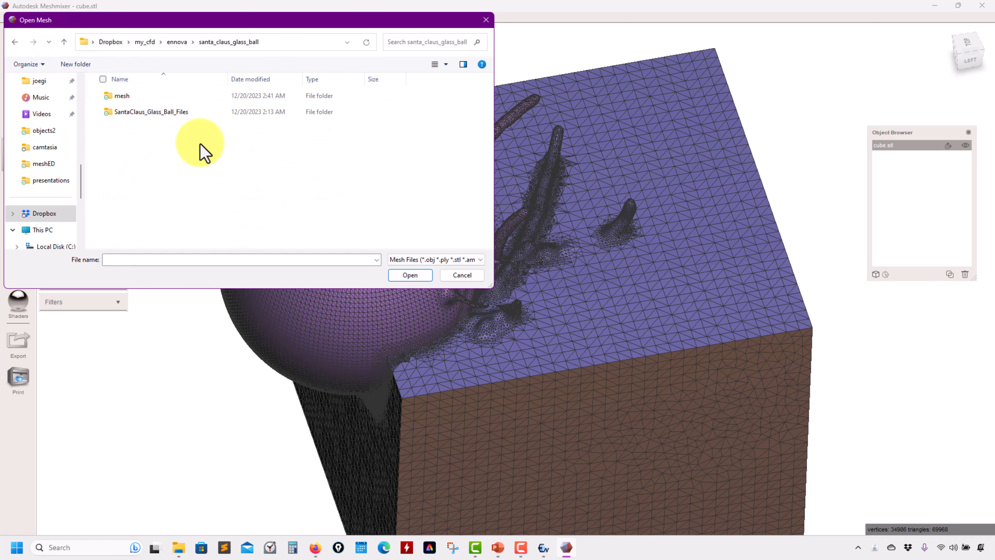
{"action": "double_click", "coordinate": [147, 111]}
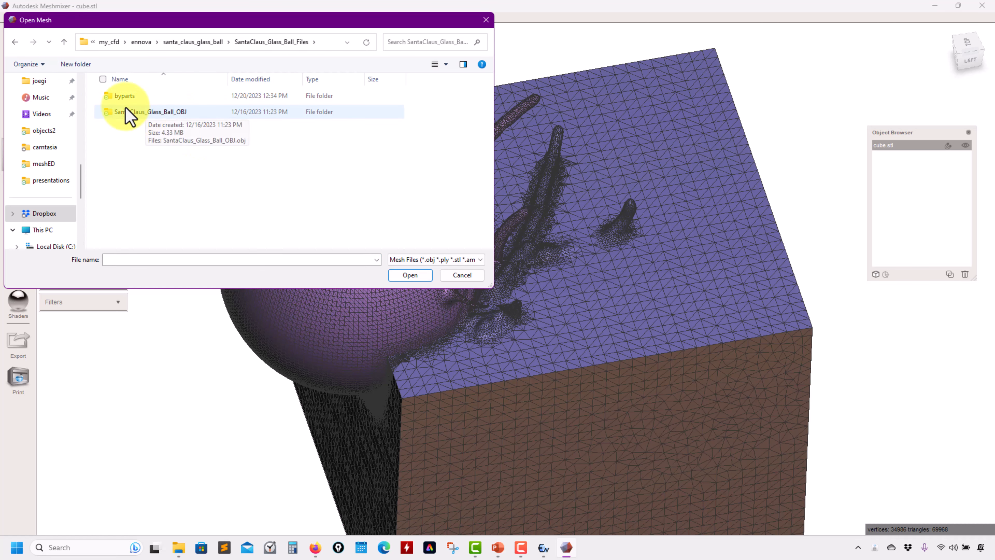
{"action": "double_click", "coordinate": [117, 95]}
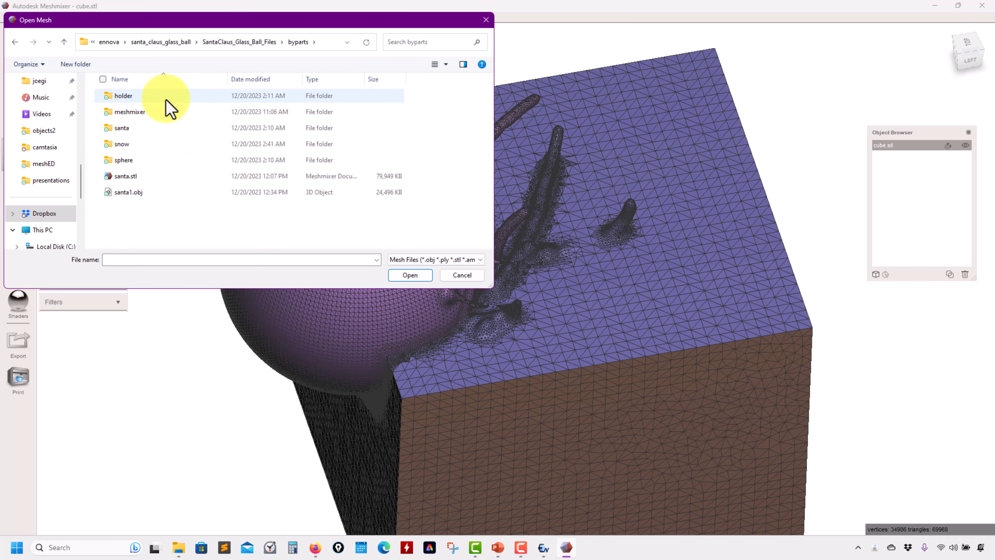
{"action": "left_click", "coordinate": [142, 181]}
{"action": "left_click", "coordinate": [396, 276]}
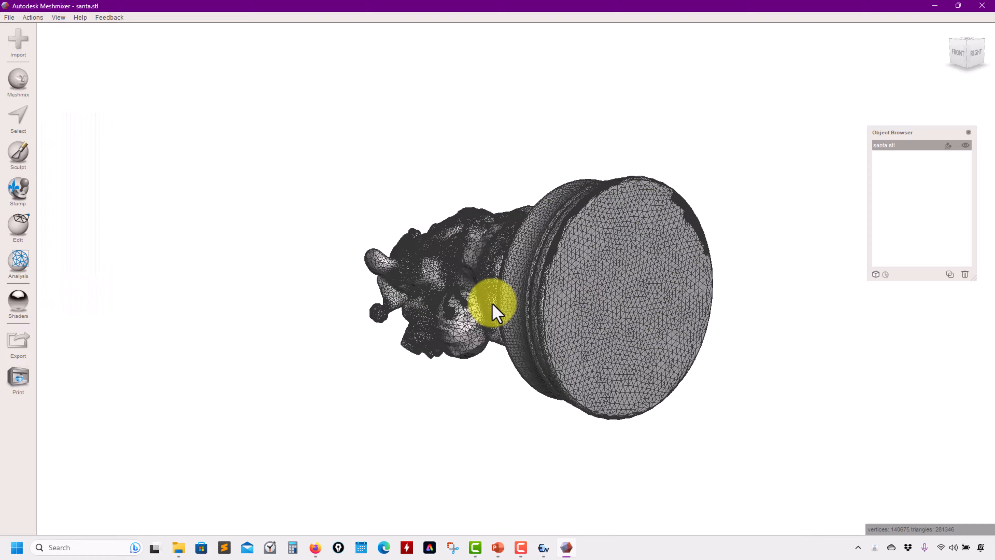
Step: Inspect the imported Santa figure and its pedestal close up from different sides
{"action": "middle_click_drag", "start_coordinate": [493, 305], "coordinate": [475, 313]}
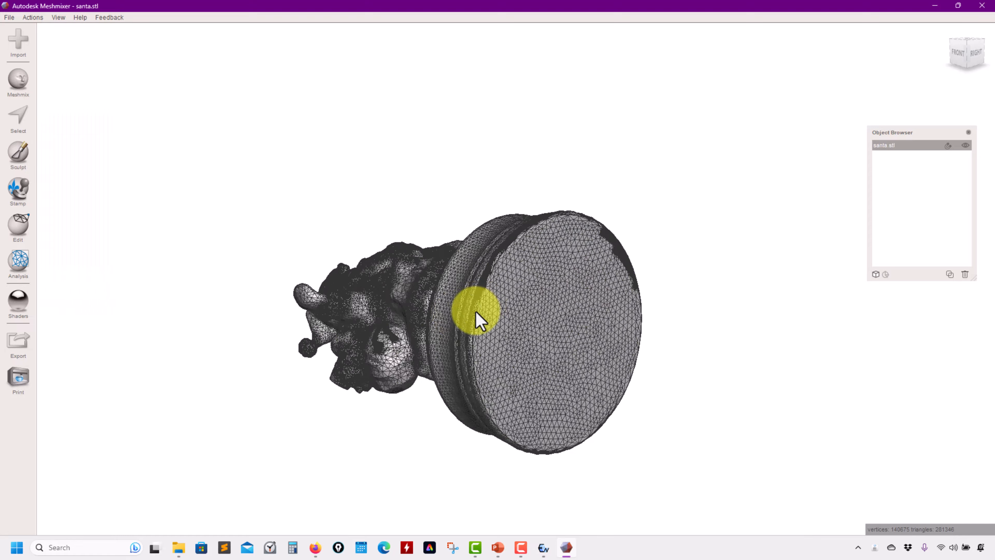
{"action": "right_click_drag", "start_coordinate": [476, 313], "coordinate": [448, 344]}
{"action": "scroll", "coordinate": [535, 283], "scroll_direction": "up", "scroll_amount": 6}
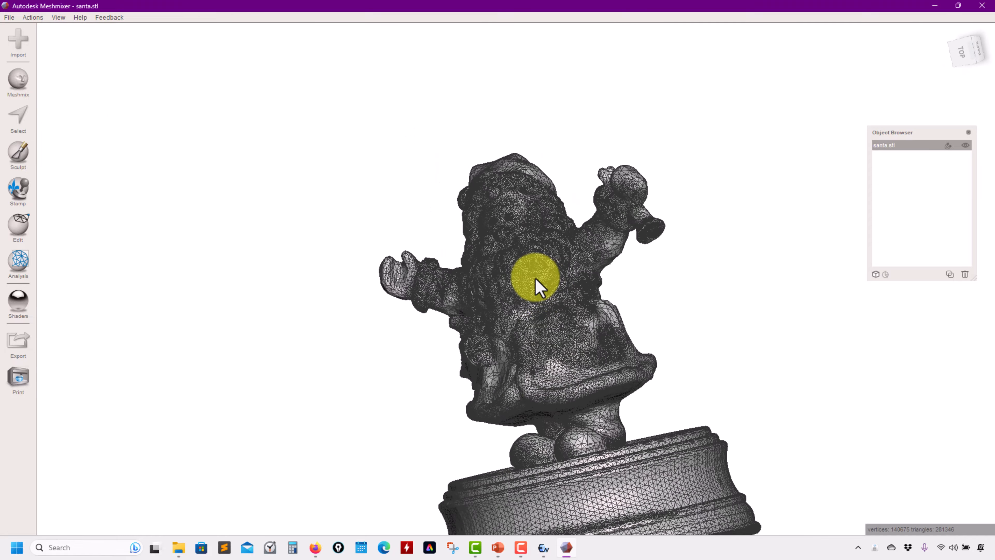
{"action": "middle_click_drag", "start_coordinate": [570, 288], "coordinate": [589, 343]}
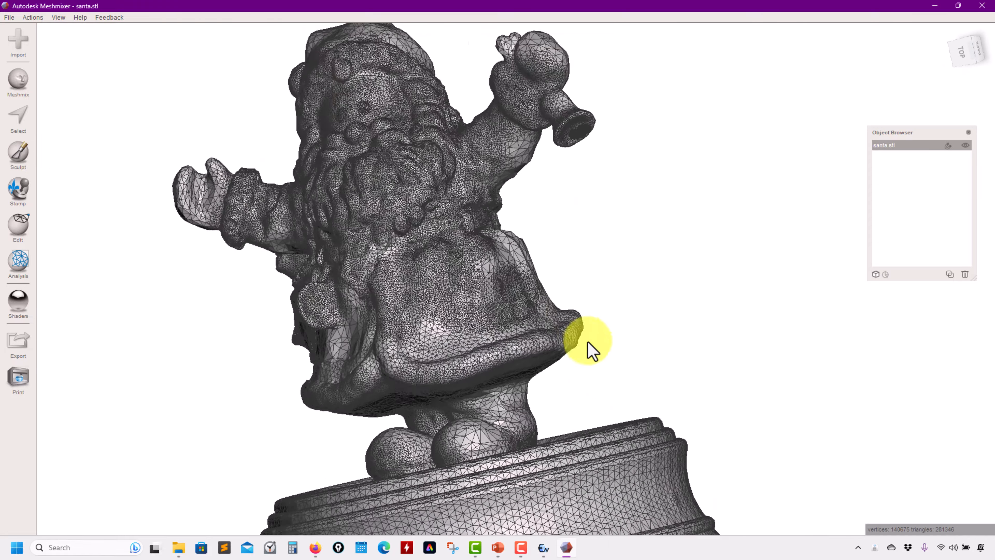
{"action": "right_click_drag", "start_coordinate": [588, 342], "coordinate": [556, 326]}
{"action": "left_click", "coordinate": [9, 18]}
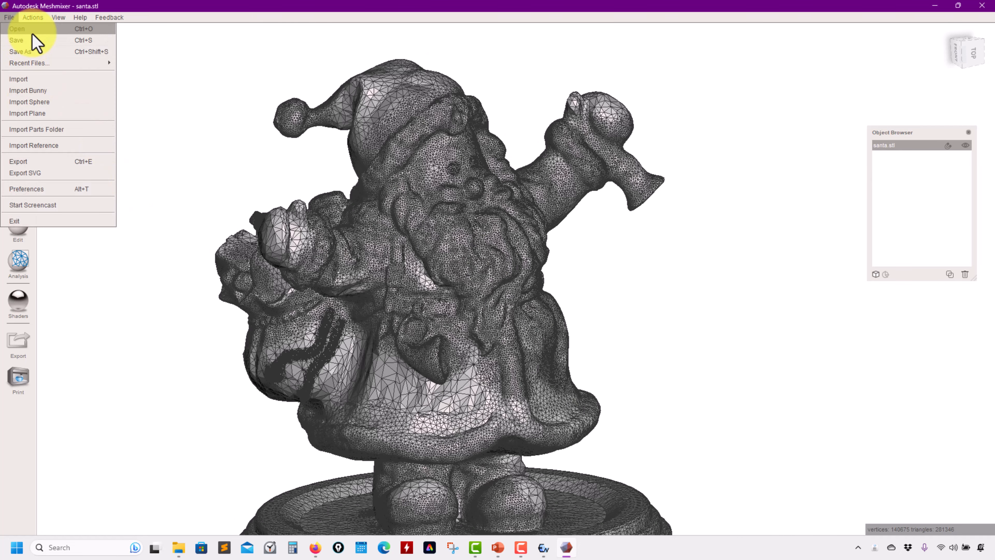
{"action": "left_click", "coordinate": [33, 31]}
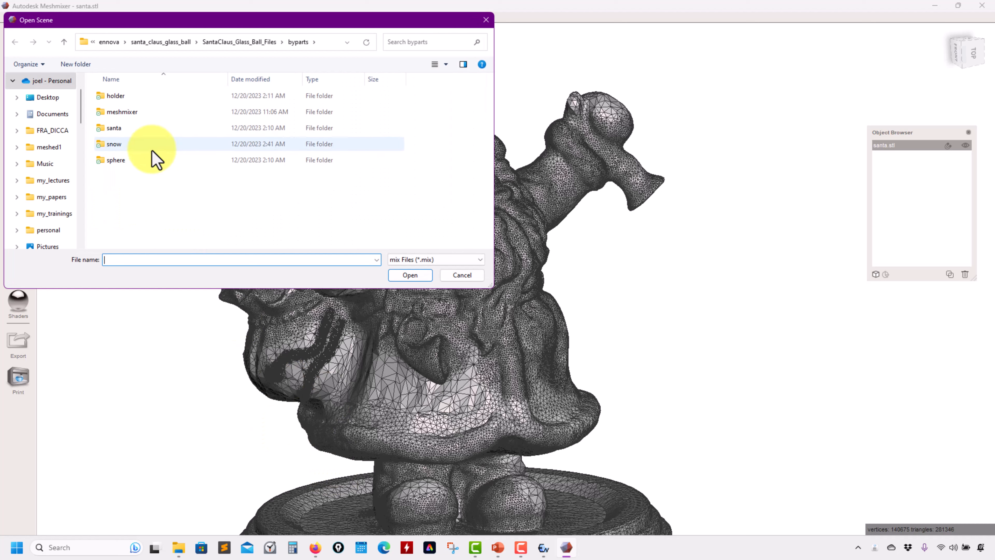
{"action": "double_click", "coordinate": [115, 128]}
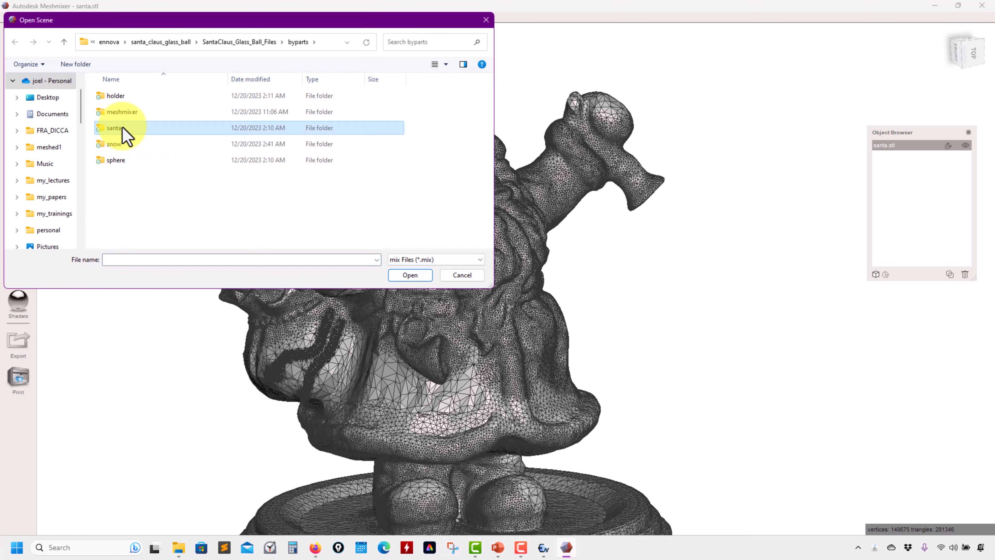
{"action": "left_click", "coordinate": [462, 275]}
Step: Append the SantaClaus_SantaClaus_Sculpt_LP mesh from the santa folder to the current scene
{"action": "left_click", "coordinate": [18, 53]}
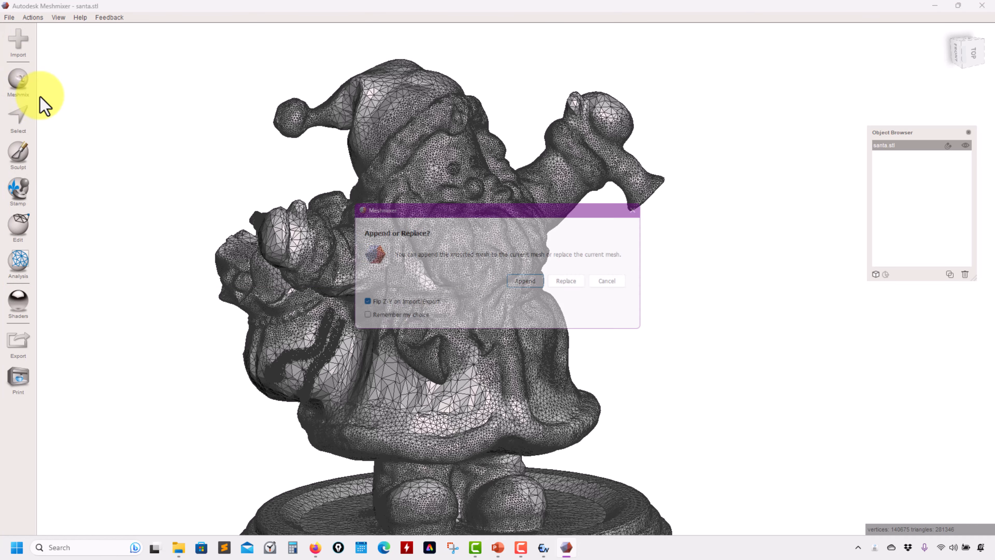
{"action": "left_click", "coordinate": [522, 284]}
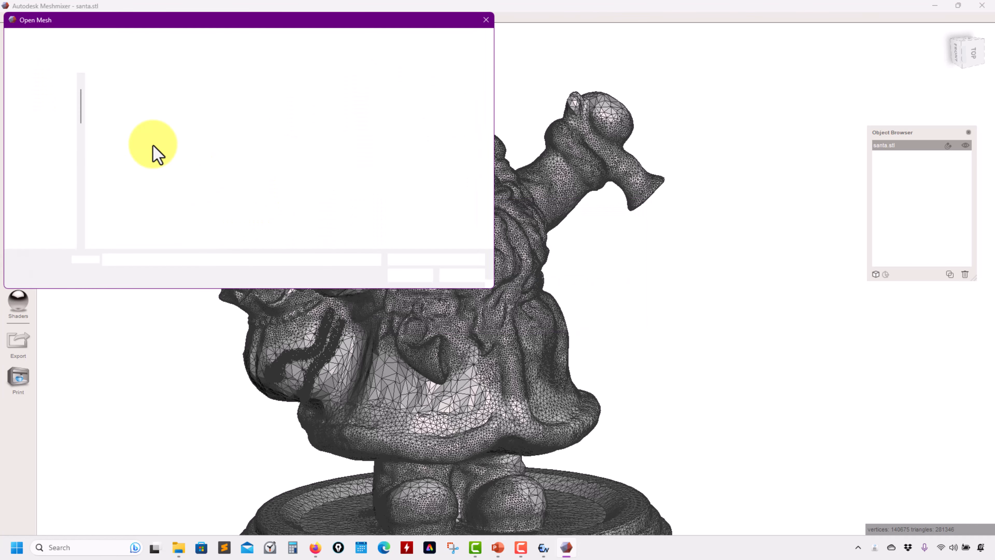
{"action": "double_click", "coordinate": [122, 129]}
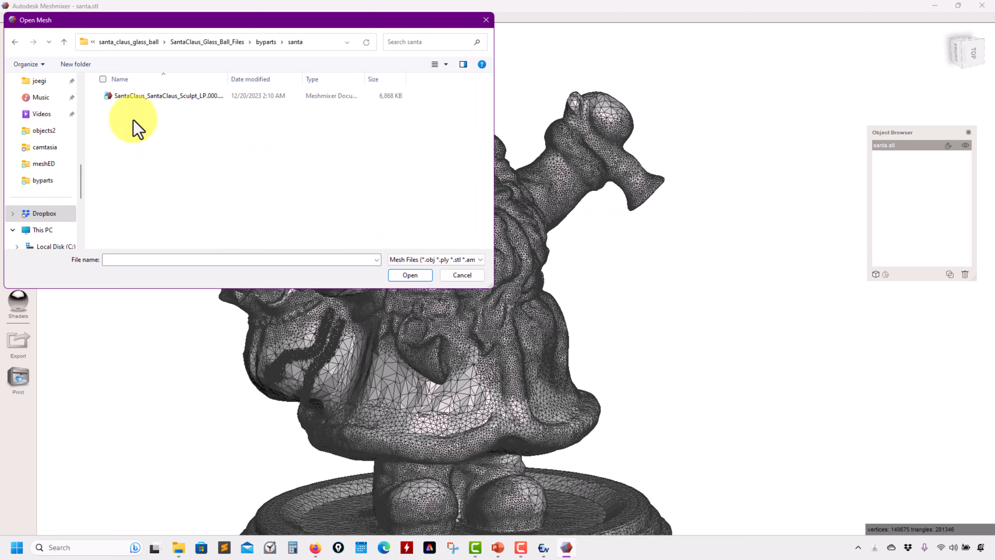
{"action": "double_click", "coordinate": [138, 98]}
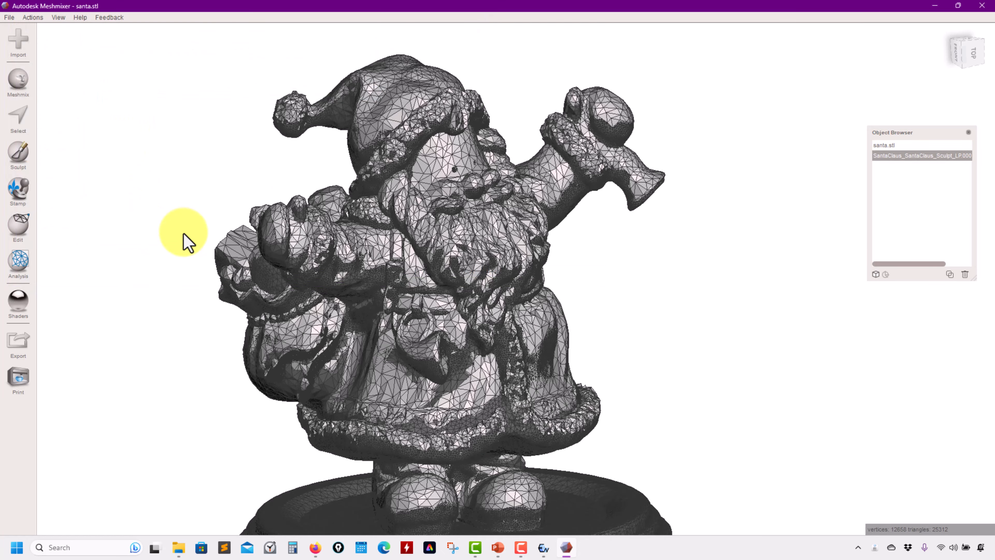
{"action": "middle_click_drag", "start_coordinate": [315, 269], "coordinate": [525, 192]}
{"action": "right_click_drag", "start_coordinate": [369, 190], "coordinate": [389, 217]}
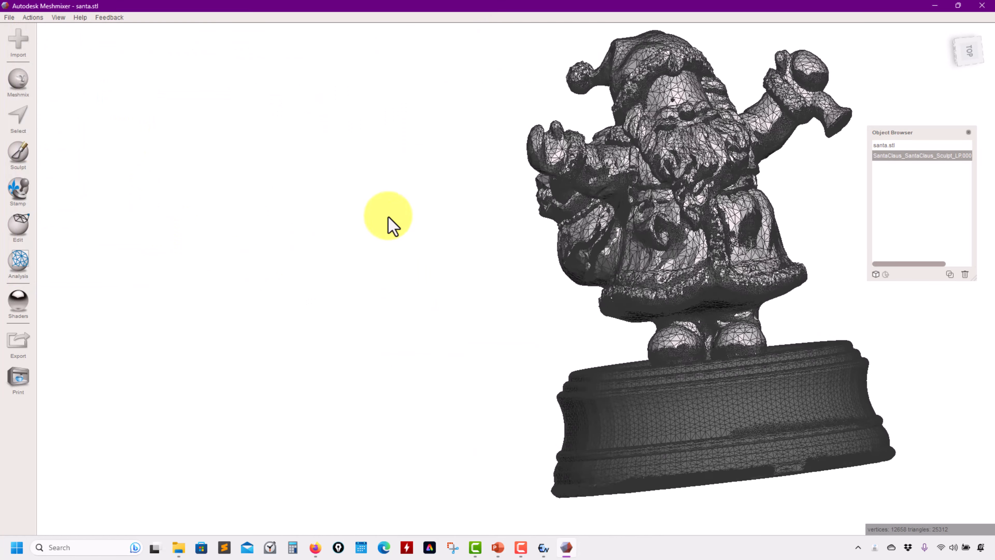
{"action": "middle_click_drag", "start_coordinate": [389, 218], "coordinate": [217, 225]}
{"action": "right_click_drag", "start_coordinate": [218, 225], "coordinate": [149, 240]}
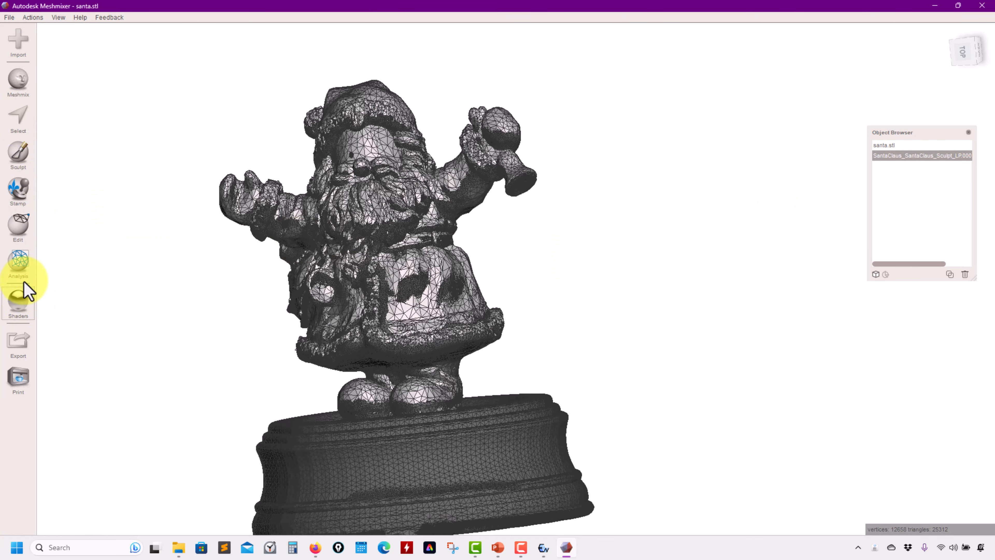
{"action": "left_click", "coordinate": [19, 228]}
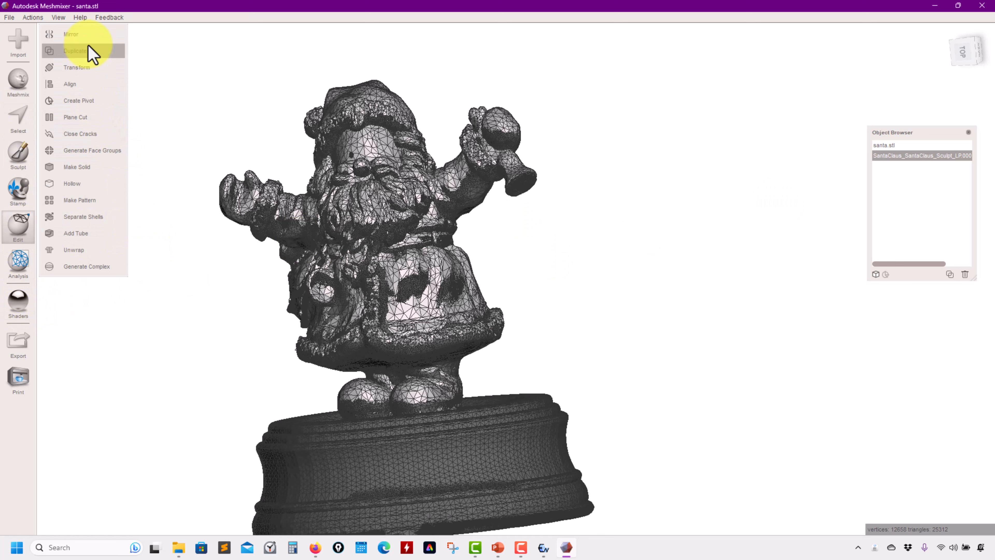
{"action": "left_click_drag", "start_coordinate": [427, 270], "coordinate": [509, 271]}
{"action": "right_click_drag", "start_coordinate": [623, 292], "coordinate": [590, 289]}
{"action": "left_click_drag", "start_coordinate": [405, 266], "coordinate": [744, 274]}
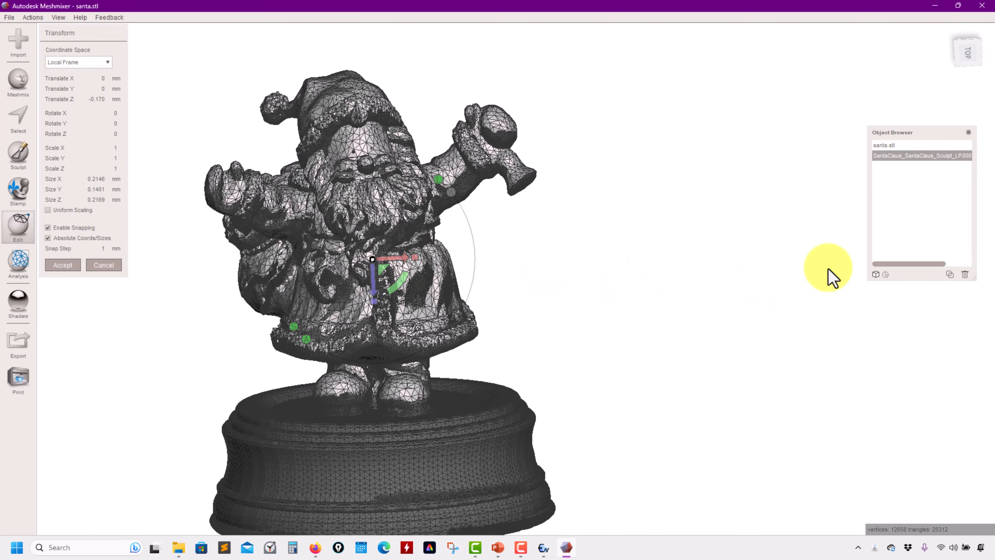
{"action": "left_click_drag", "start_coordinate": [874, 230], "coordinate": [873, 253]}
{"action": "left_click", "coordinate": [120, 266]}
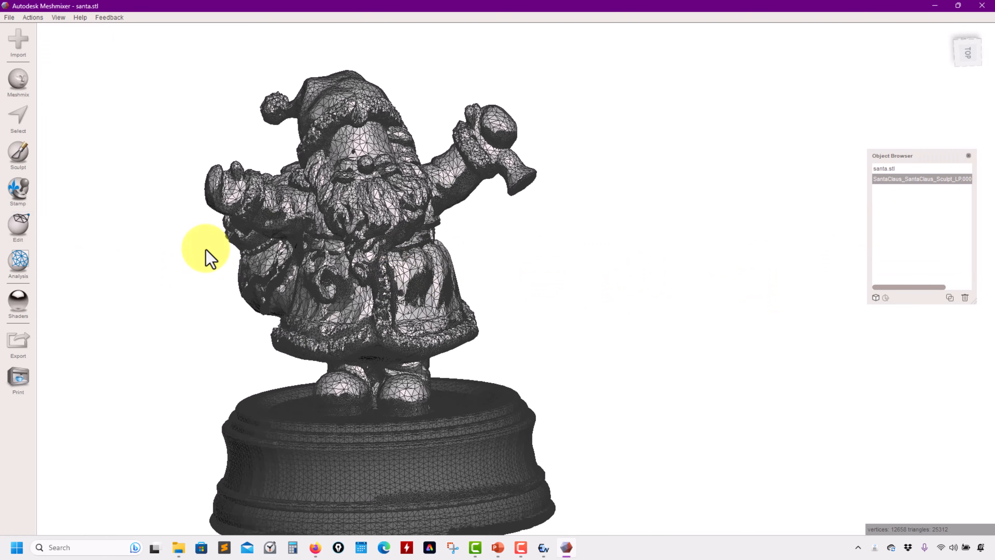
{"action": "left_click", "coordinate": [891, 171]}
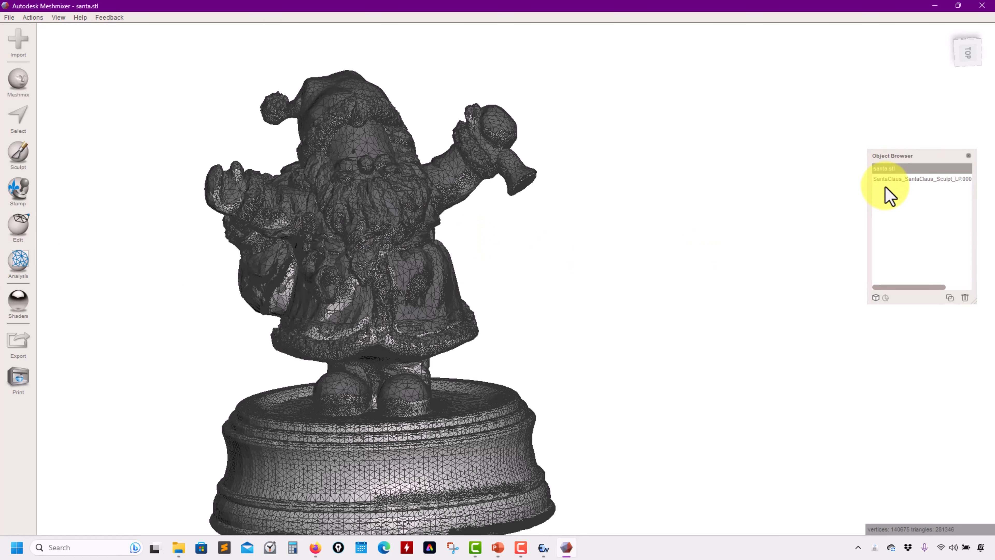
{"action": "left_click", "coordinate": [22, 225]}
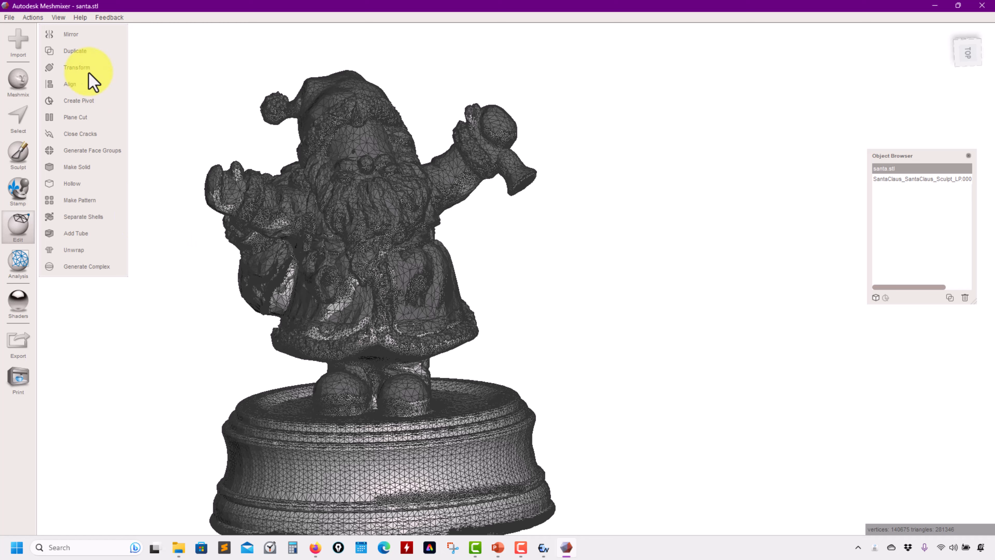
{"action": "left_click", "coordinate": [82, 68]}
{"action": "left_click_drag", "start_coordinate": [405, 308], "coordinate": [247, 303]}
{"action": "left_click", "coordinate": [118, 267]}
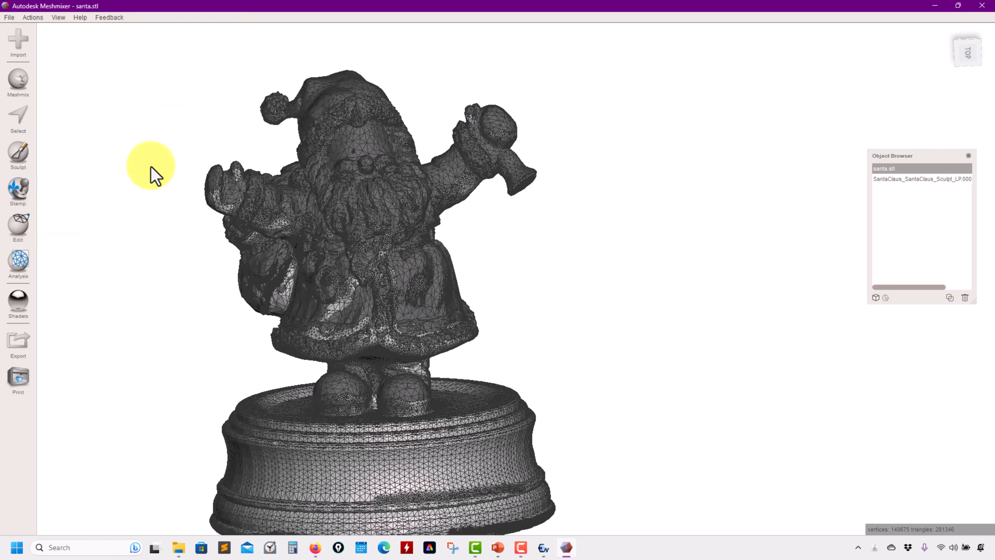
Step: Select all faces of the SantaClaus_SantaClaus_Sculpt_LP mesh and move them sideways so the figure stands clear beside the Santa on the pedestal
{"action": "left_click", "coordinate": [899, 179]}
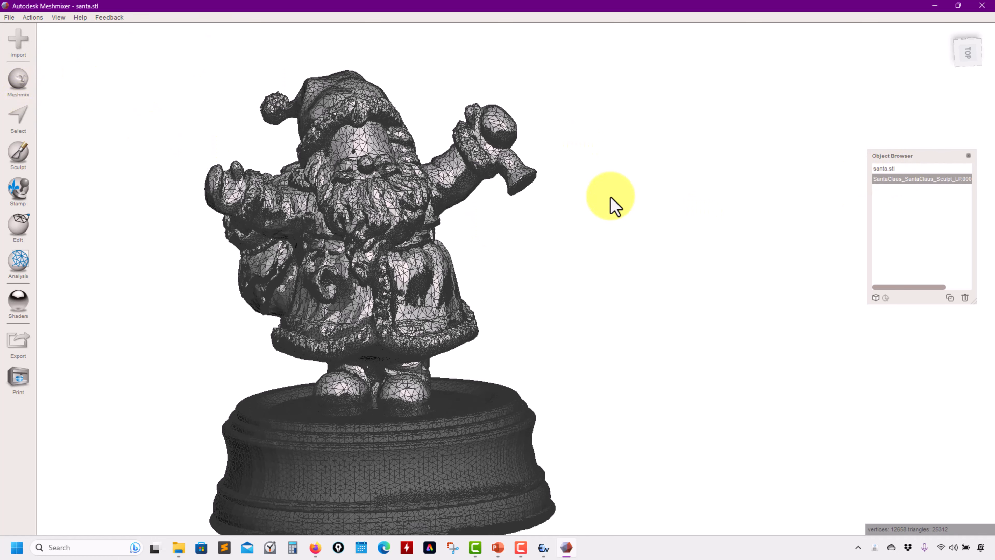
{"action": "key", "text": "s"}
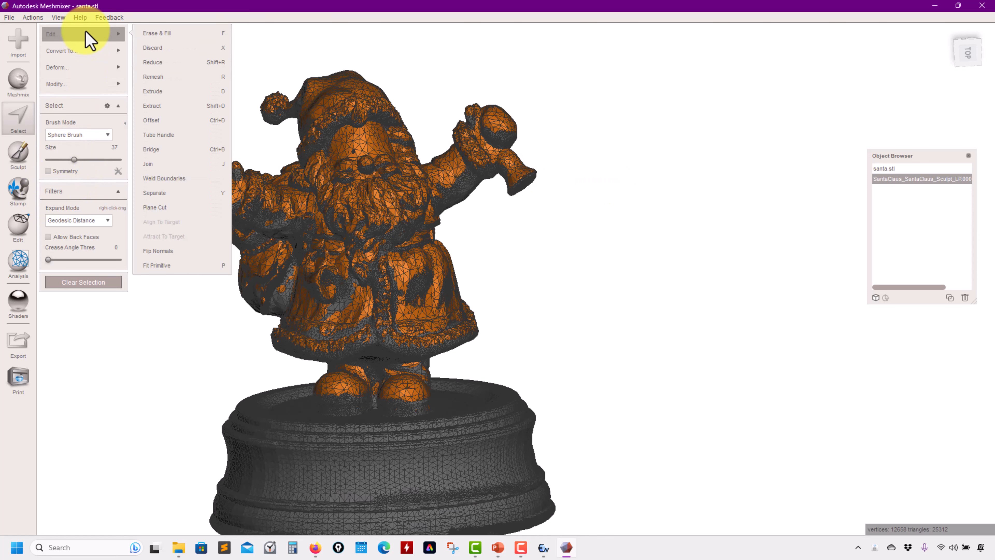
{"action": "mouse_move", "coordinate": [60, 68]}
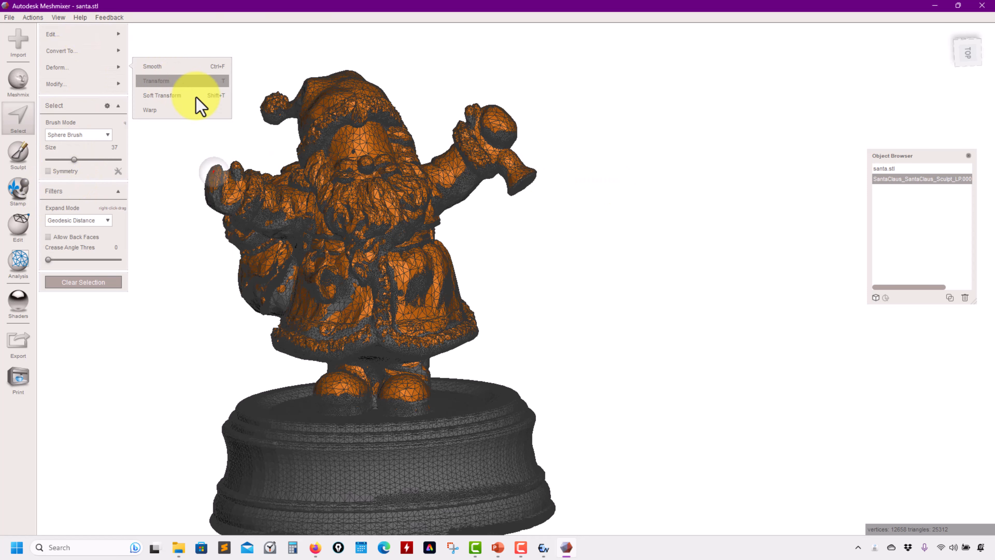
{"action": "left_click", "coordinate": [184, 81]}
{"action": "left_click_drag", "start_coordinate": [388, 249], "coordinate": [35, 270]}
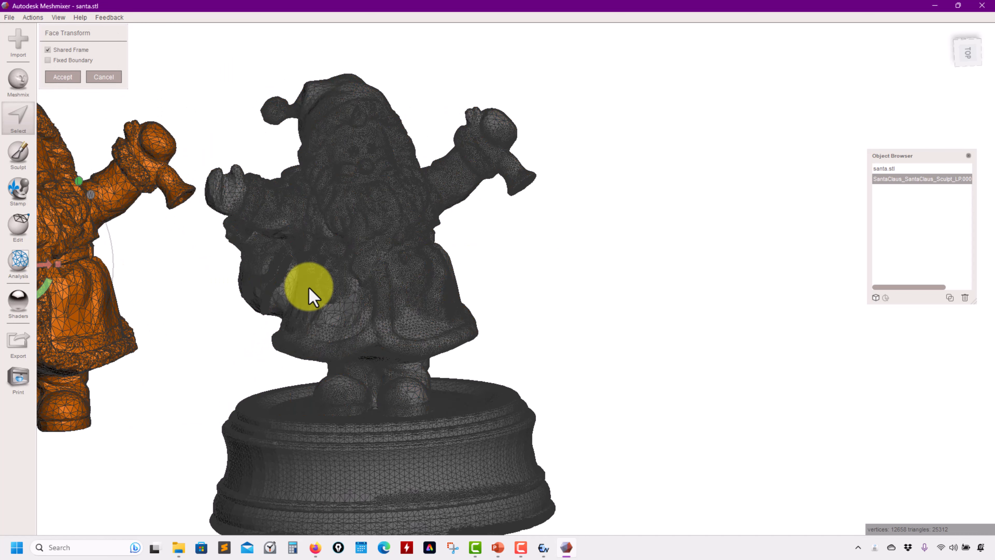
{"action": "middle_click_drag", "start_coordinate": [308, 288], "coordinate": [590, 282]}
{"action": "left_click_drag", "start_coordinate": [326, 268], "coordinate": [321, 263]}
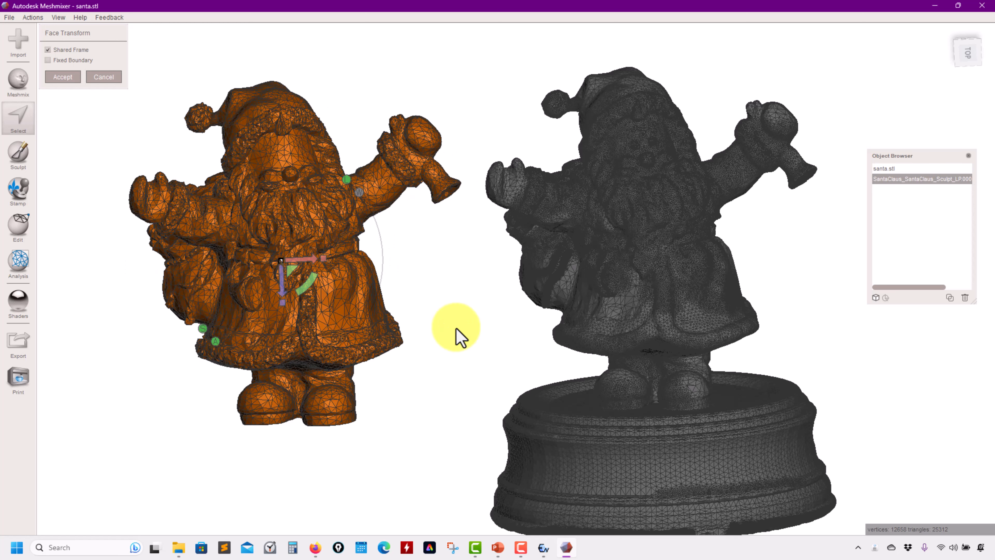
{"action": "left_click", "coordinate": [69, 79]}
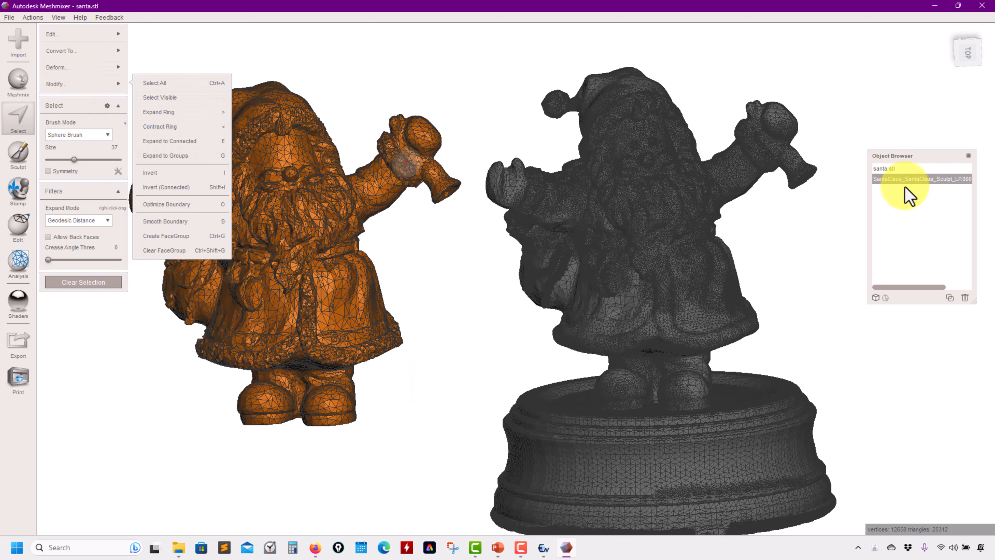
Step: Select both Santa meshes together and compare their triangle density close up on the faces, beards and arms
{"action": "left_click", "coordinate": [894, 170], "text": "shift"}
{"action": "middle_click_drag", "start_coordinate": [441, 320], "coordinate": [360, 358]}
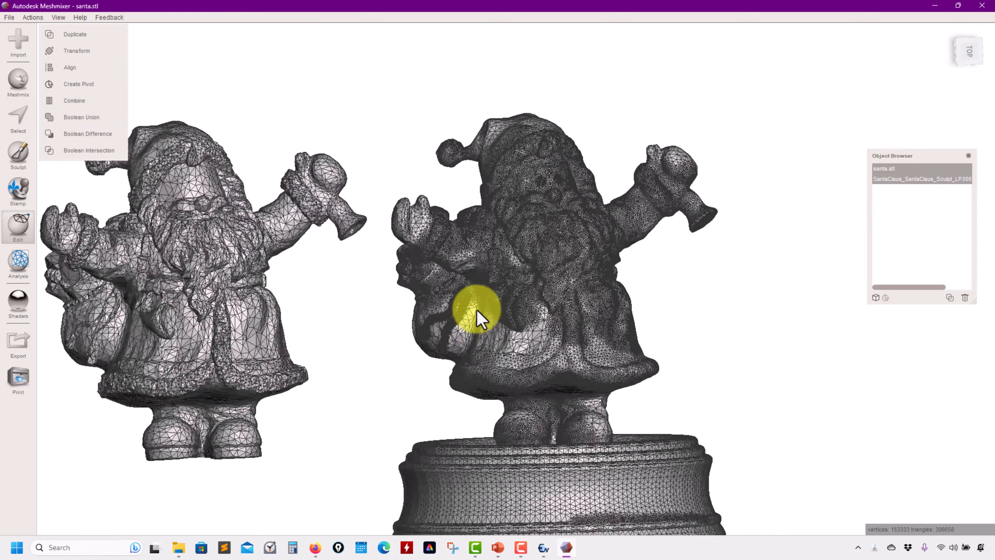
{"action": "right_click_drag", "start_coordinate": [475, 310], "coordinate": [439, 323]}
{"action": "scroll", "coordinate": [544, 365], "scroll_direction": "up", "scroll_amount": 5}
{"action": "scroll", "coordinate": [462, 237], "scroll_direction": "up", "scroll_amount": 7}
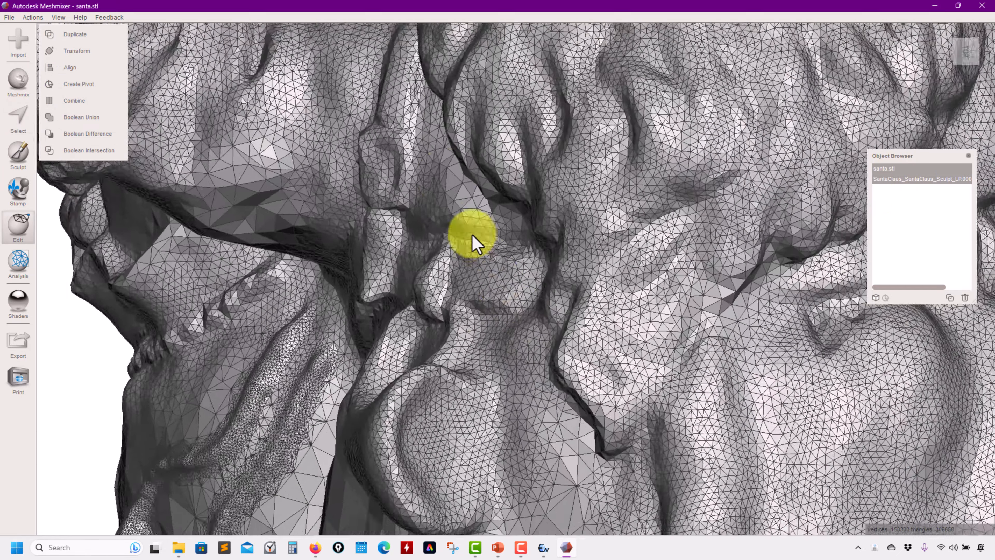
{"action": "scroll", "coordinate": [489, 212], "scroll_direction": "down", "scroll_amount": 5}
{"action": "scroll", "coordinate": [373, 201], "scroll_direction": "up", "scroll_amount": 1}
{"action": "right_click_drag", "start_coordinate": [365, 200], "coordinate": [366, 290]}
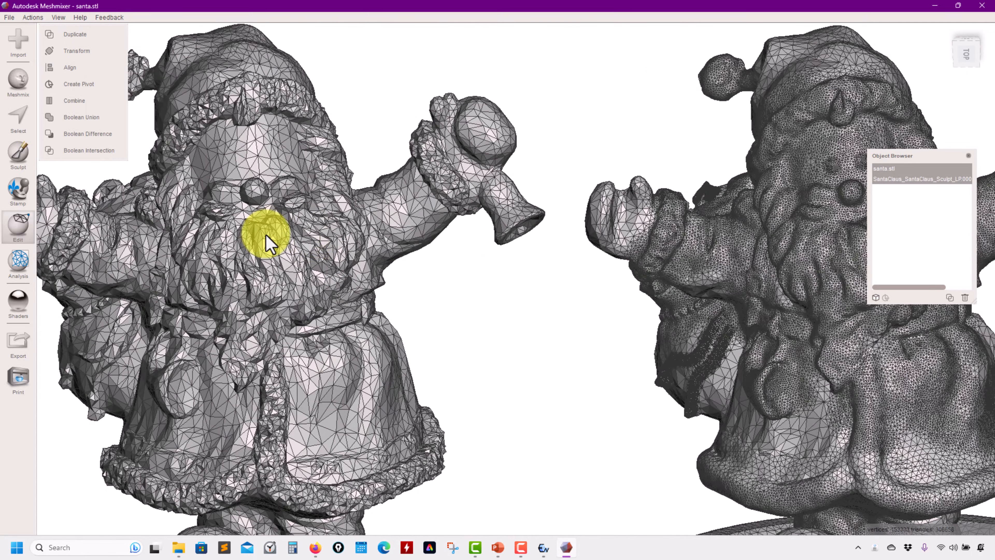
{"action": "right_click_drag", "start_coordinate": [266, 236], "coordinate": [412, 233]}
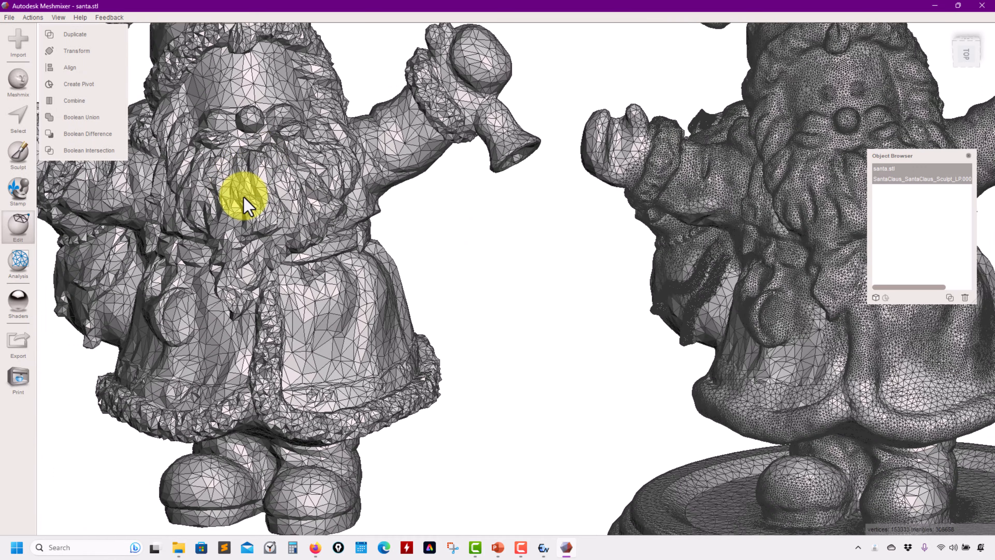
{"action": "right_click_drag", "start_coordinate": [244, 197], "coordinate": [336, 295]}
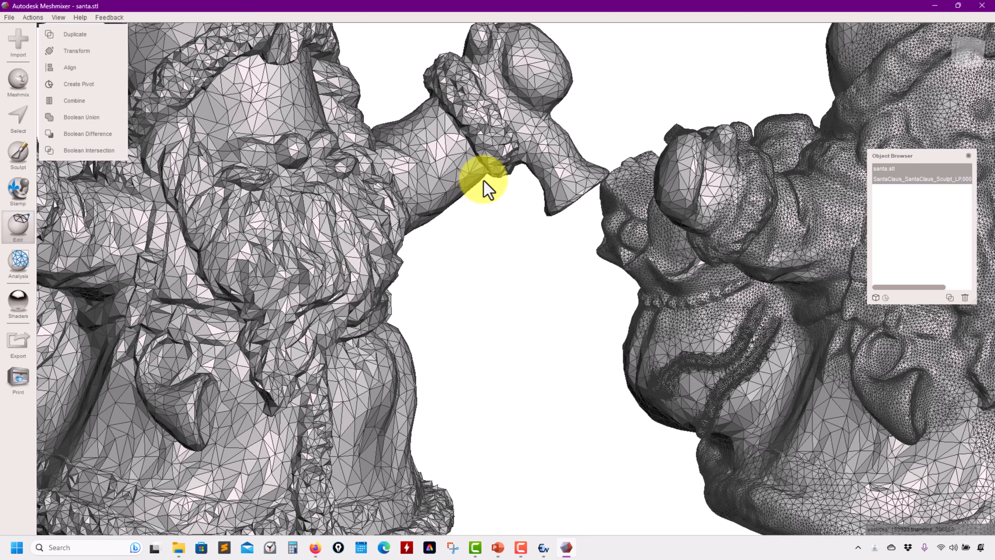
{"action": "scroll", "coordinate": [501, 245], "scroll_direction": "down", "scroll_amount": 4}
{"action": "right_click_drag", "start_coordinate": [572, 282], "coordinate": [528, 287]}
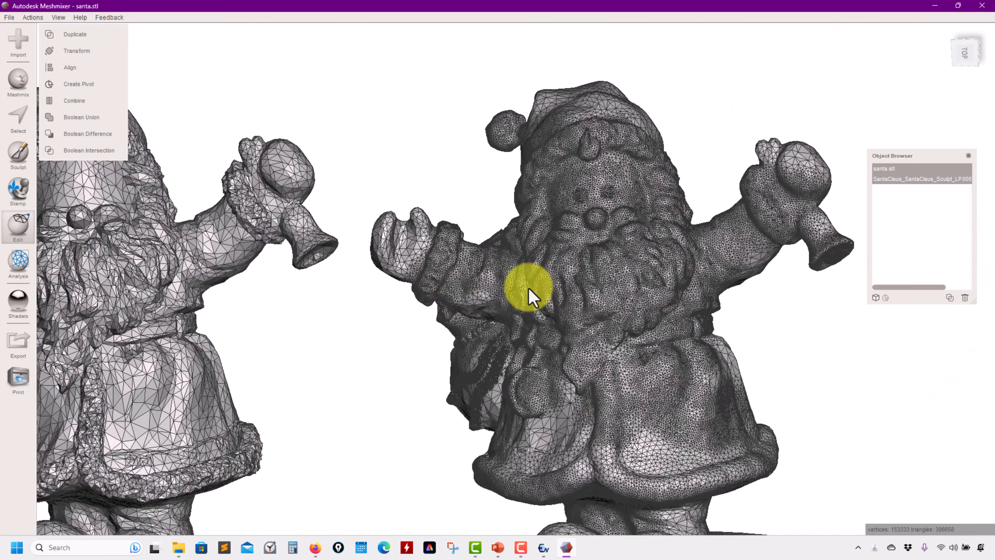
{"action": "scroll", "coordinate": [627, 289], "scroll_direction": "up", "scroll_amount": 2}
{"action": "scroll", "coordinate": [628, 289], "scroll_direction": "up", "scroll_amount": 3}
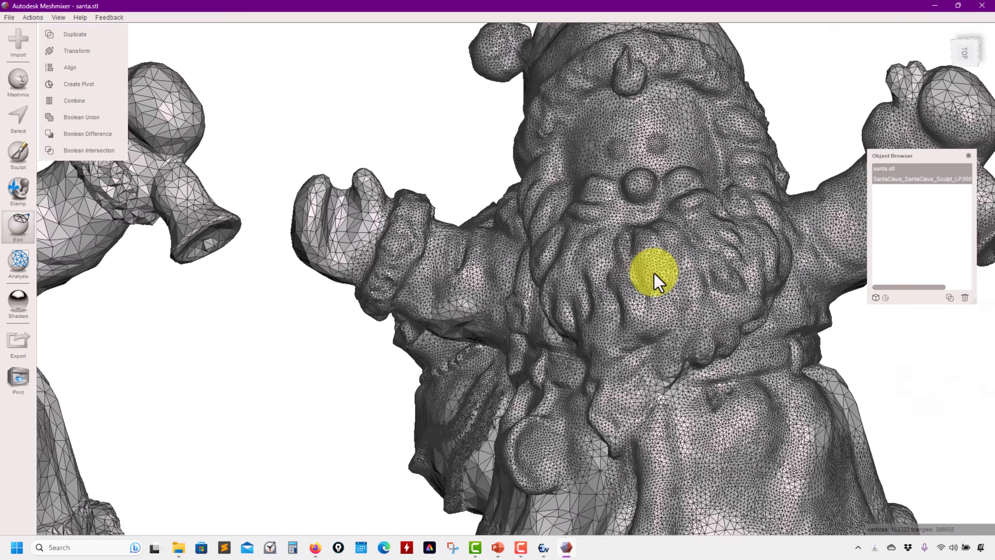
{"action": "right_click_drag", "start_coordinate": [593, 281], "coordinate": [362, 271]}
{"action": "middle_click_drag", "start_coordinate": [158, 260], "coordinate": [395, 319]}
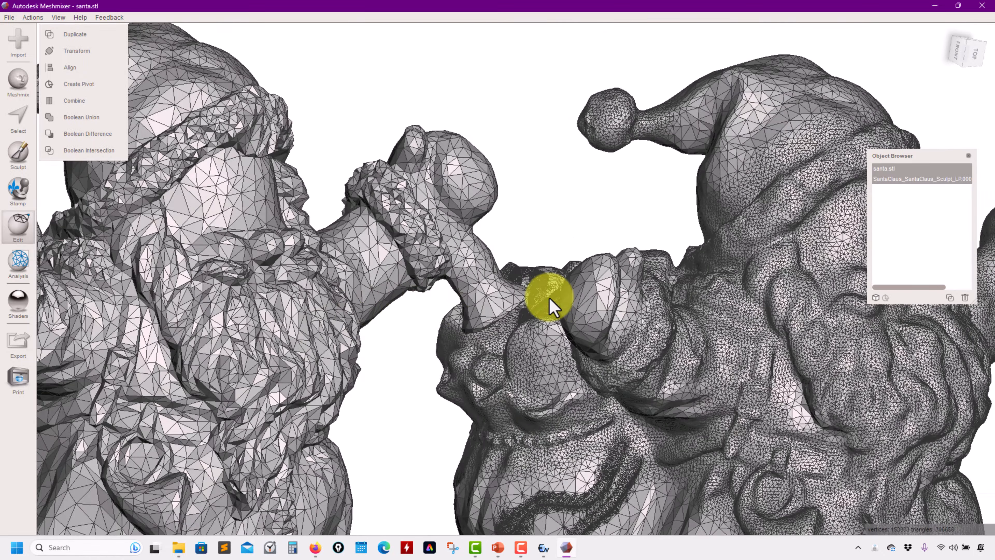
Step: Examine the mesh of the teddy bear on the pedestal Santa, including its ears and eyes, from several angles
{"action": "right_click_drag", "start_coordinate": [549, 298], "coordinate": [449, 292]}
{"action": "right_click_drag", "start_coordinate": [633, 261], "coordinate": [487, 313]}
{"action": "middle_click_drag", "start_coordinate": [441, 241], "coordinate": [511, 311]}
{"action": "scroll", "coordinate": [511, 311], "scroll_direction": "up", "scroll_amount": 5}
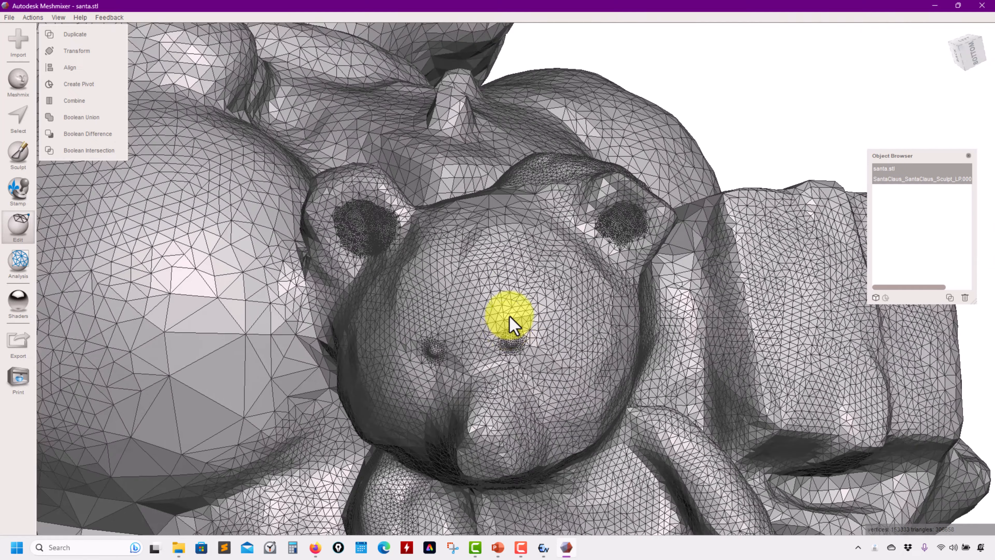
{"action": "right_click_drag", "start_coordinate": [482, 334], "coordinate": [485, 323]}
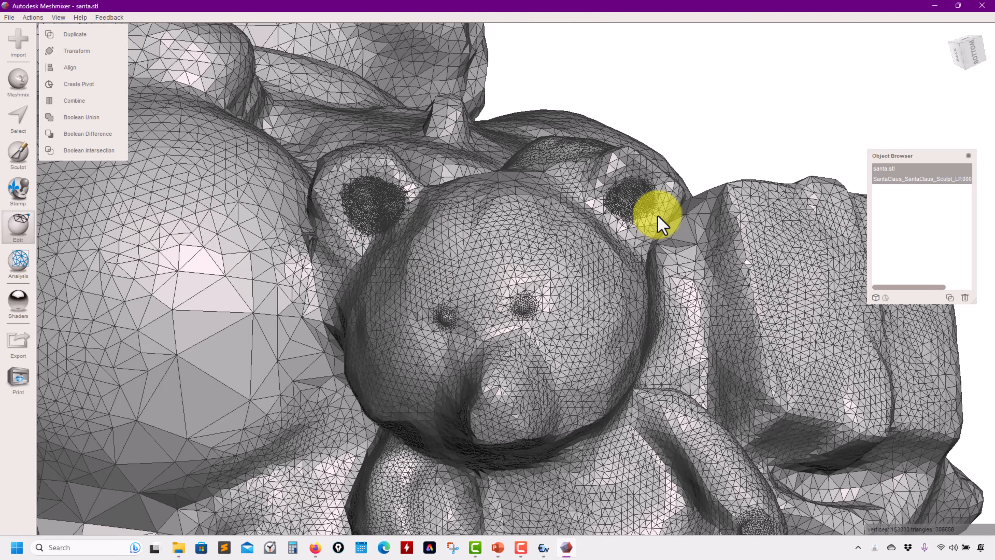
{"action": "right_click_drag", "start_coordinate": [354, 208], "coordinate": [421, 237]}
{"action": "scroll", "coordinate": [443, 253], "scroll_direction": "down", "scroll_amount": 8}
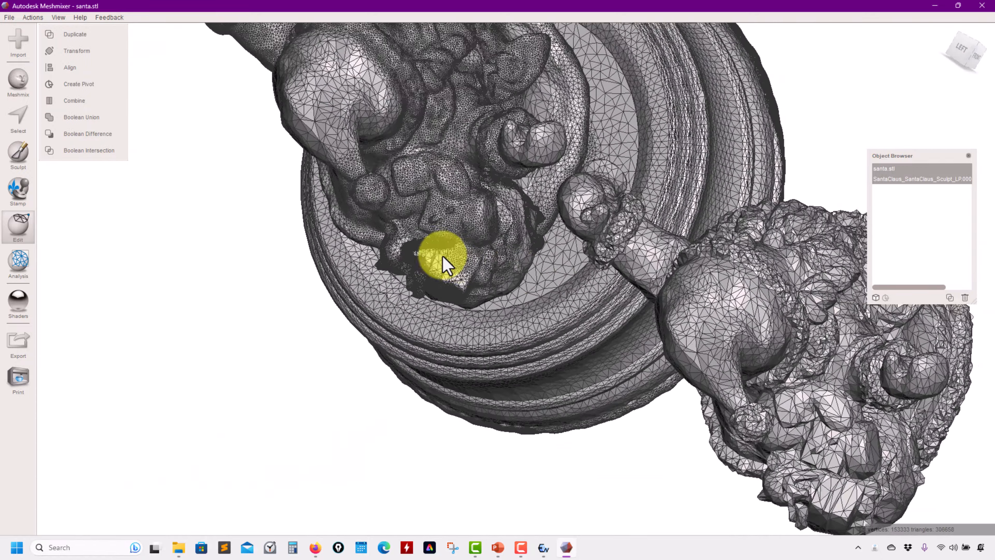
Step: Compare the coats, fur trim and boots of the two Santa figures side by side from the front
{"action": "middle_click_drag", "start_coordinate": [862, 411], "coordinate": [594, 324]}
{"action": "right_click_drag", "start_coordinate": [560, 370], "coordinate": [300, 262]}
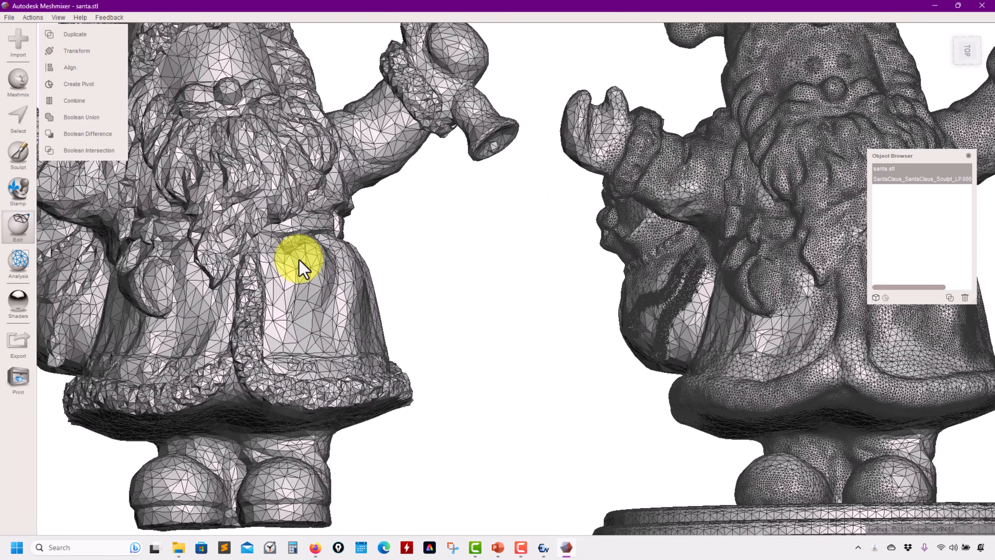
{"action": "middle_click_drag", "start_coordinate": [300, 260], "coordinate": [417, 285]}
{"action": "scroll", "coordinate": [414, 288], "scroll_direction": "down", "scroll_amount": 2}
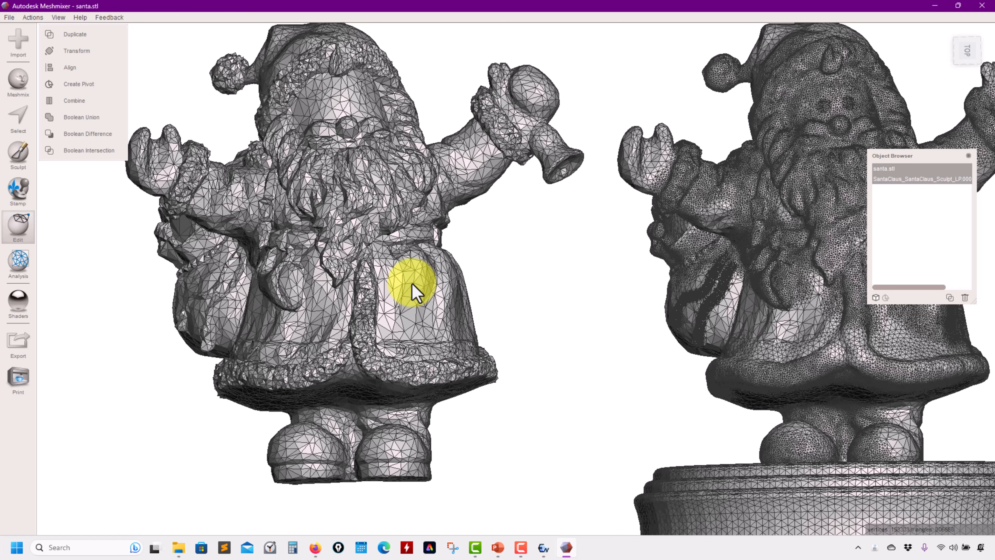
{"action": "middle_click_drag", "start_coordinate": [428, 283], "coordinate": [355, 270]}
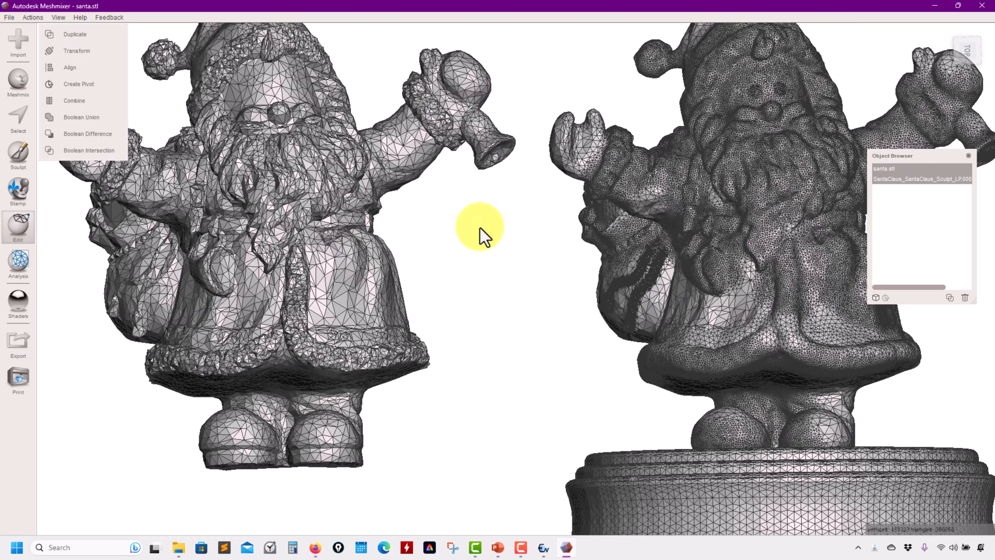
{"action": "middle_click_drag", "start_coordinate": [407, 224], "coordinate": [386, 236]}
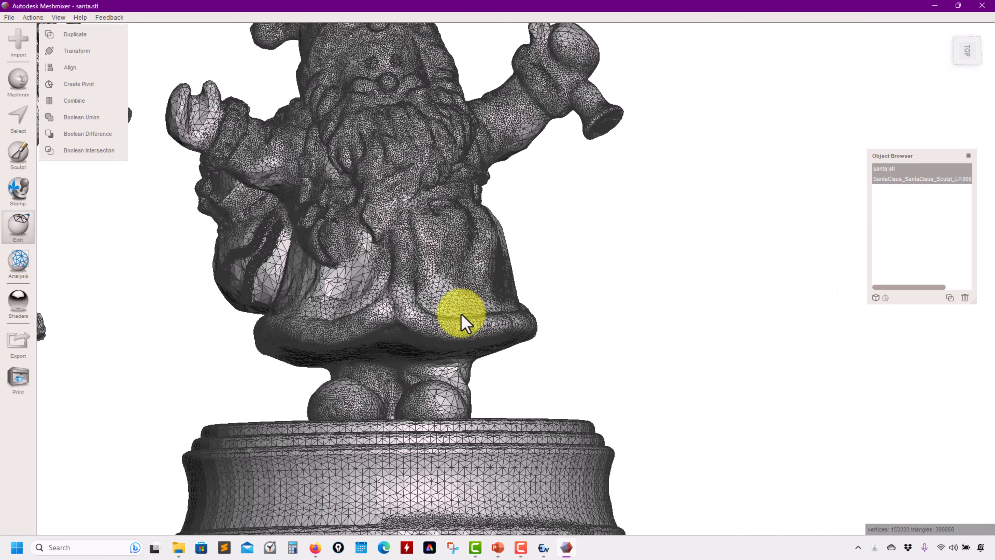
{"action": "middle_click_drag", "start_coordinate": [463, 313], "coordinate": [525, 297]}
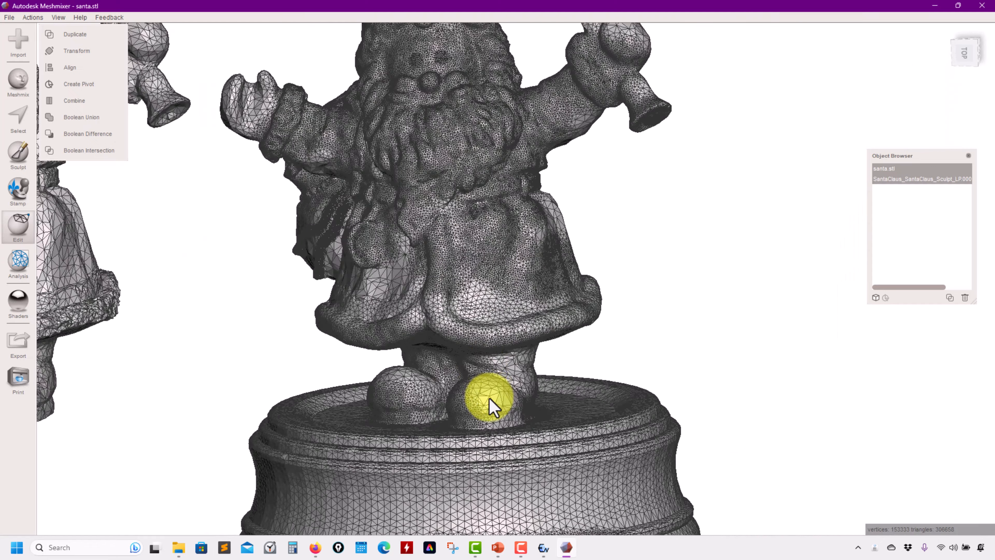
Step: Inspect where the pedestal Santa's boots join the base, viewing the junction from above and from the sides
{"action": "scroll", "coordinate": [491, 406], "scroll_direction": "up", "scroll_amount": 5}
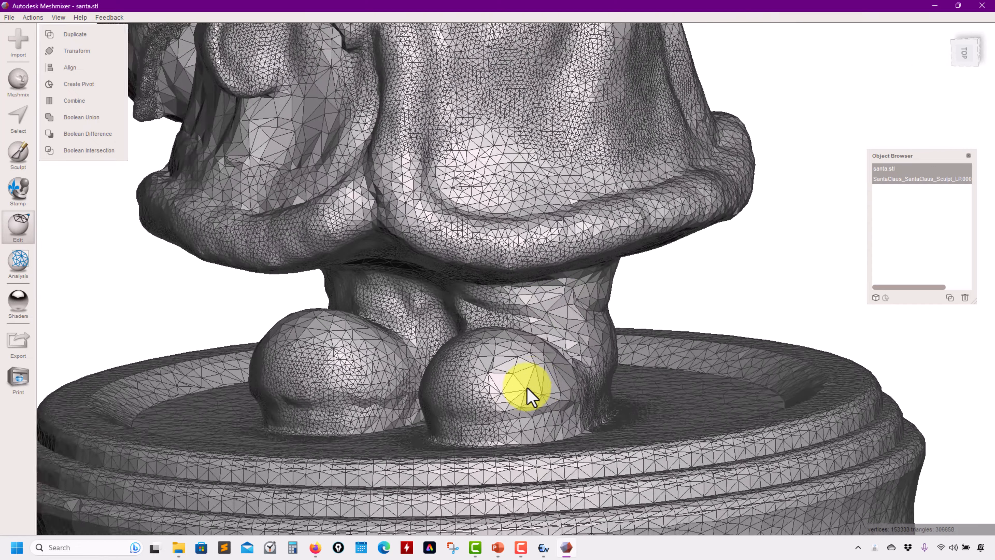
{"action": "right_click_drag", "start_coordinate": [531, 397], "coordinate": [632, 308]}
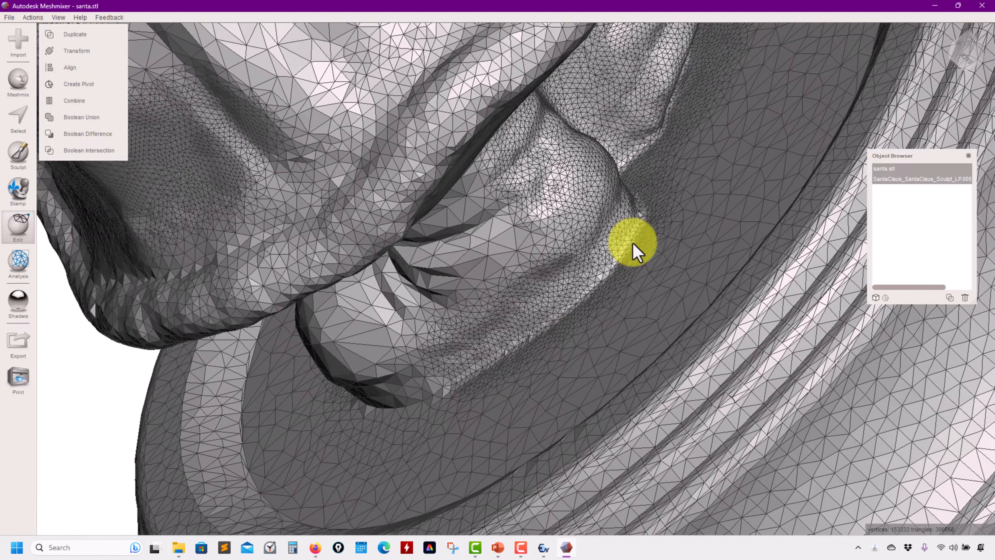
{"action": "right_click_drag", "start_coordinate": [633, 245], "coordinate": [470, 235]}
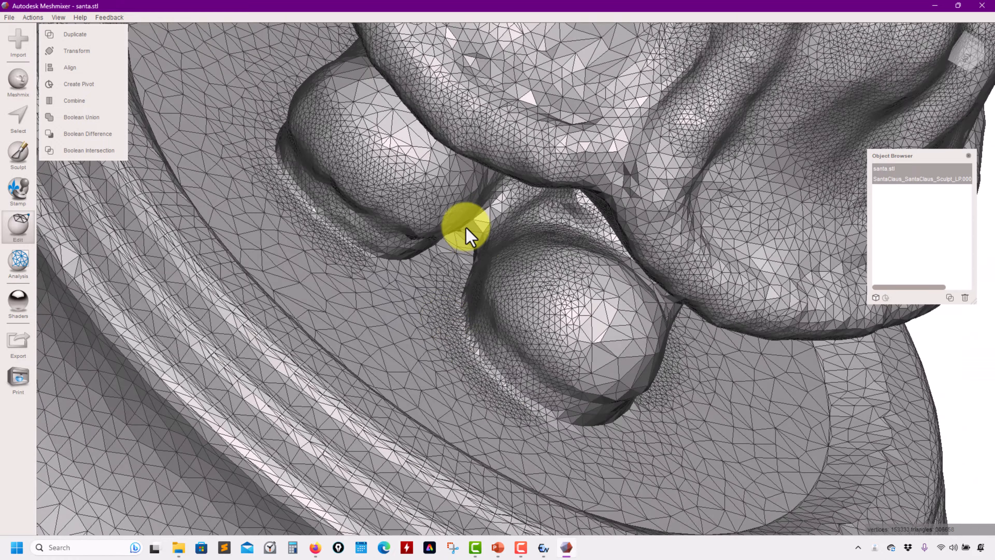
{"action": "right_click_drag", "start_coordinate": [348, 263], "coordinate": [177, 300]}
{"action": "scroll", "coordinate": [527, 292], "scroll_direction": "down", "scroll_amount": 10}
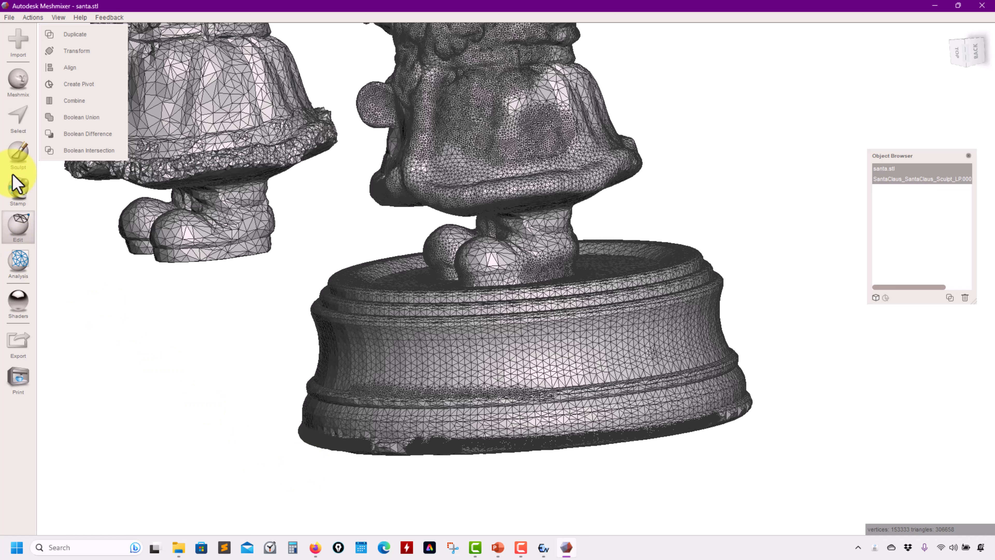
Step: Make the Santa without a pedestal the only active object for editing
{"action": "left_click", "coordinate": [18, 157]}
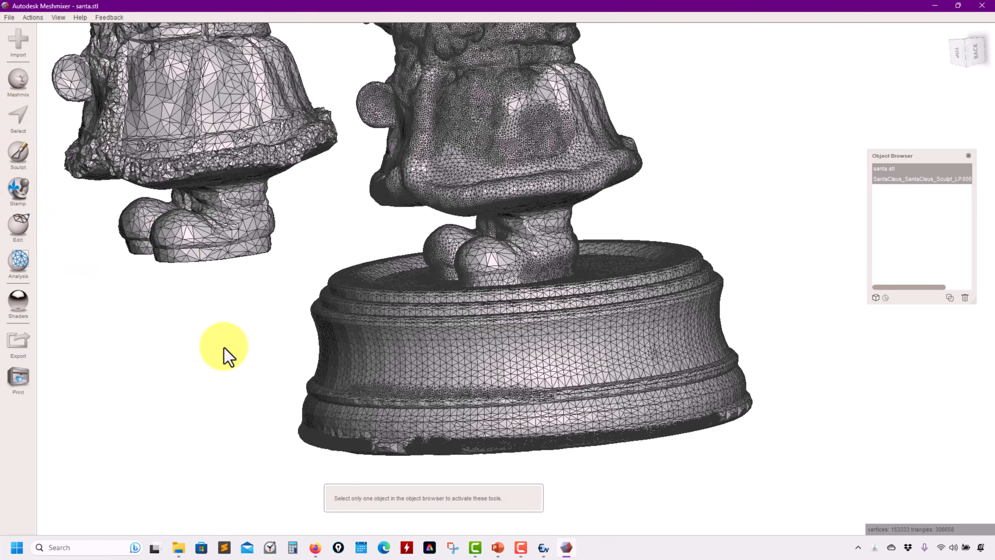
{"action": "right_click_drag", "start_coordinate": [229, 356], "coordinate": [343, 245]}
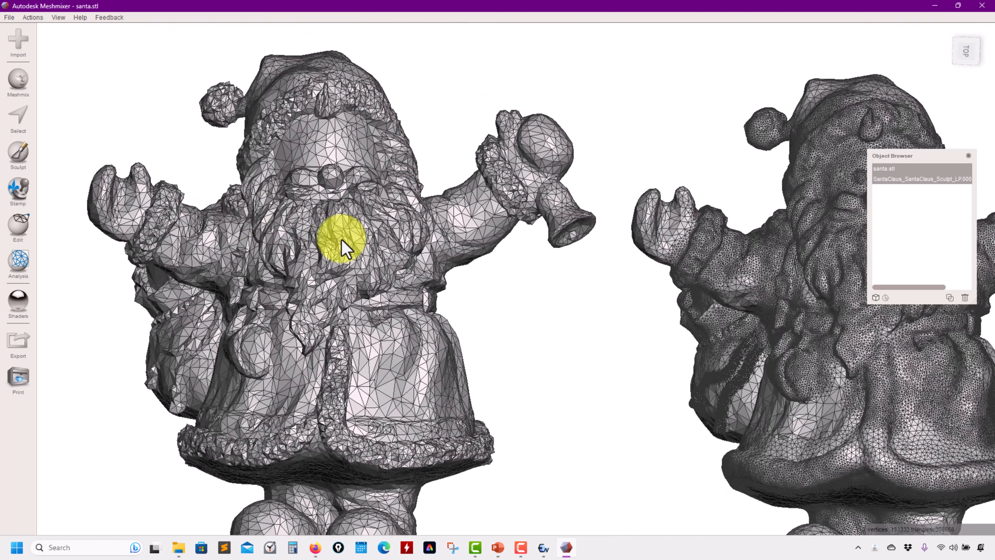
{"action": "left_click", "coordinate": [18, 118]}
{"action": "left_click", "coordinate": [293, 288]}
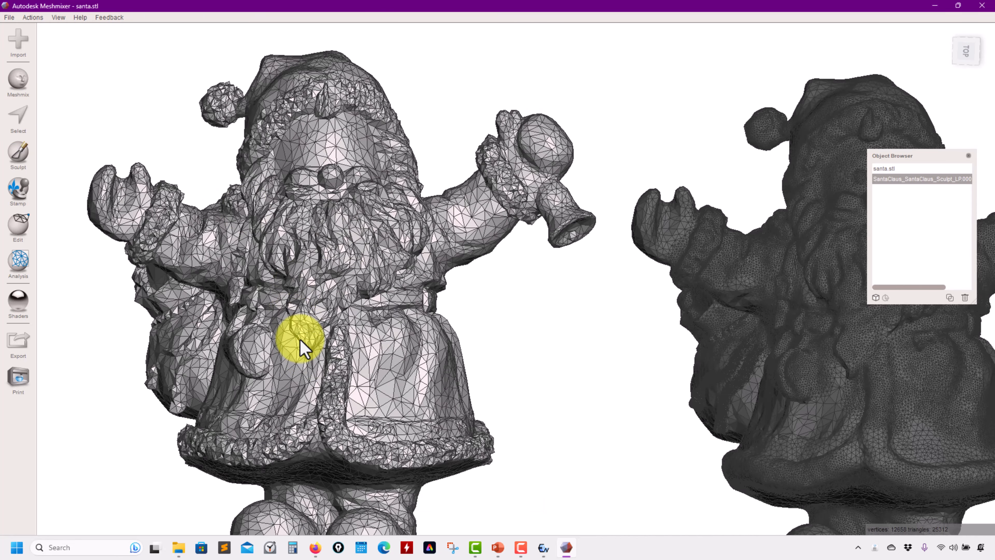
Step: Brush-select part of the Santa's face and beard and review the edit and modify commands for the selection
{"action": "left_click", "coordinate": [15, 125]}
{"action": "mouse_move", "coordinate": [269, 220]}
{"action": "left_mouse_down"}
{"action": "mouse_move", "coordinate": [294, 237]}
{"action": "mouse_move", "coordinate": [313, 231]}
{"action": "mouse_move", "coordinate": [307, 147]}
{"action": "mouse_move", "coordinate": [228, 200]}
{"action": "left_mouse_up"}
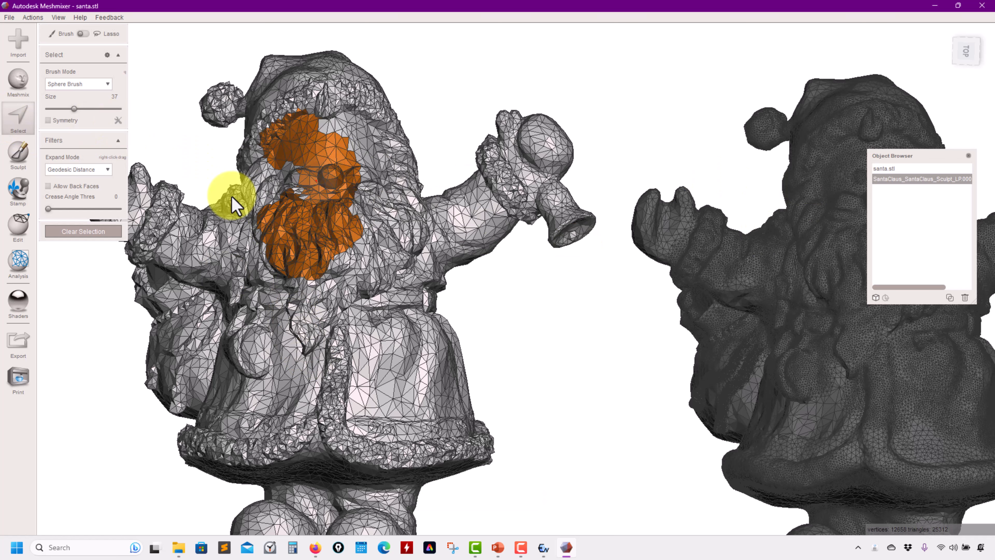
{"action": "mouse_move", "coordinate": [70, 38]}
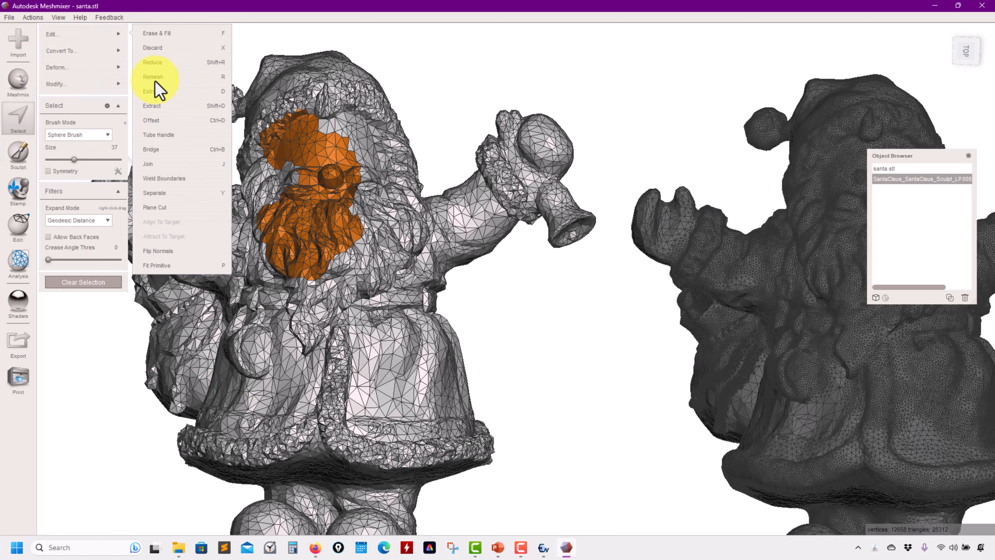
{"action": "mouse_move", "coordinate": [63, 81]}
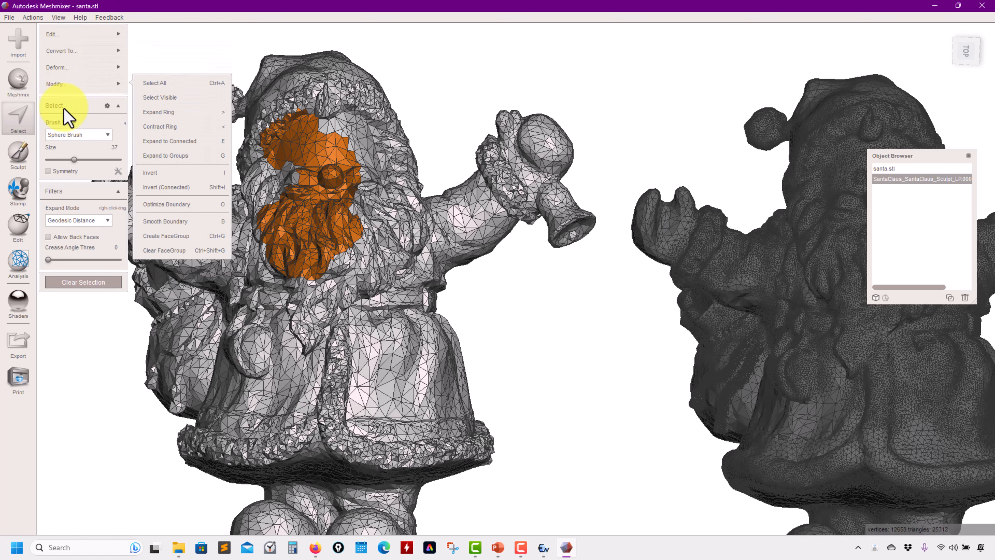
Step: Refine the mesh across the Santa's moustache and beard with the Refine sculpting brush
{"action": "left_click", "coordinate": [16, 155]}
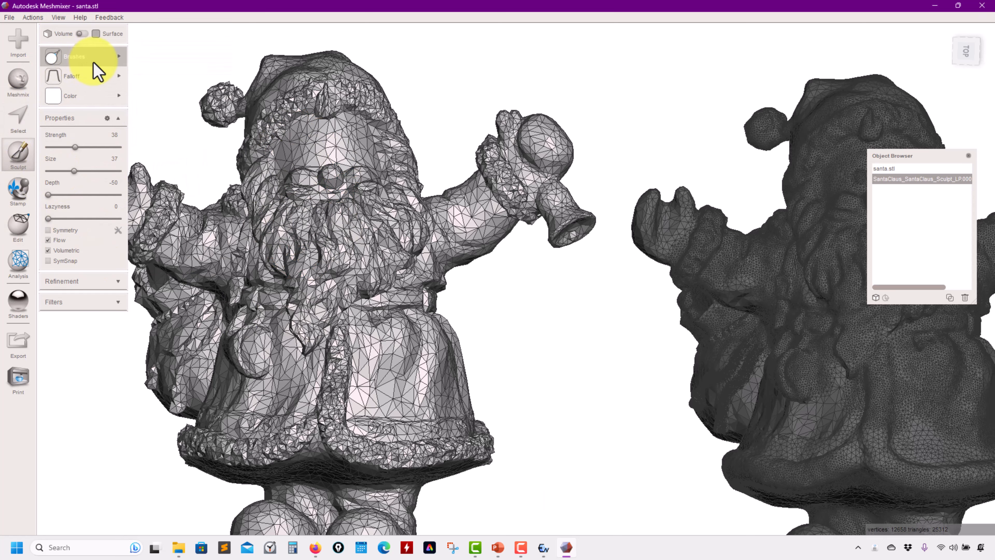
{"action": "mouse_move", "coordinate": [108, 67]}
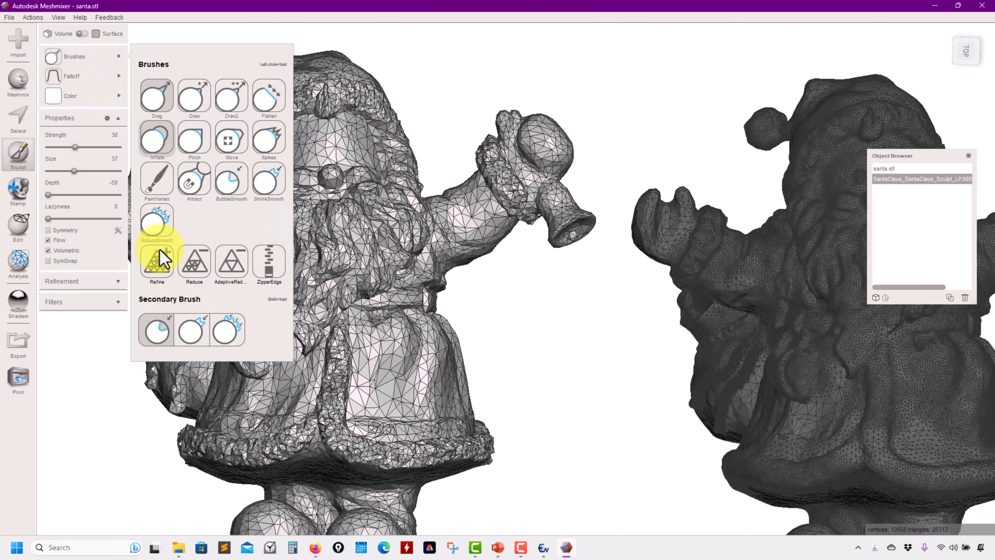
{"action": "left_click", "coordinate": [158, 266]}
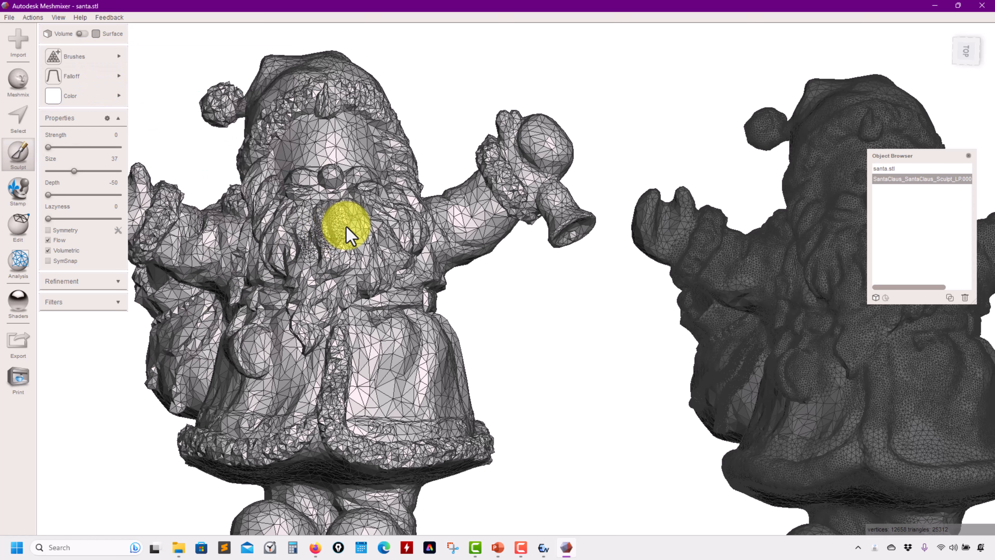
{"action": "left_click_drag", "start_coordinate": [313, 256], "coordinate": [311, 237]}
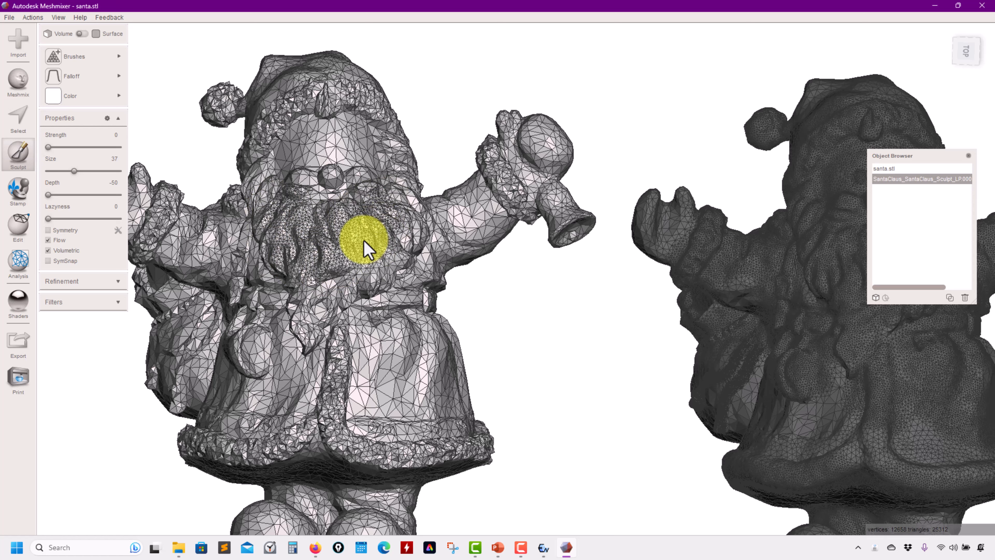
{"action": "mouse_move", "coordinate": [364, 240]}
{"action": "left_mouse_down"}
{"action": "mouse_move", "coordinate": [333, 226]}
{"action": "mouse_move", "coordinate": [290, 228]}
{"action": "left_mouse_up"}
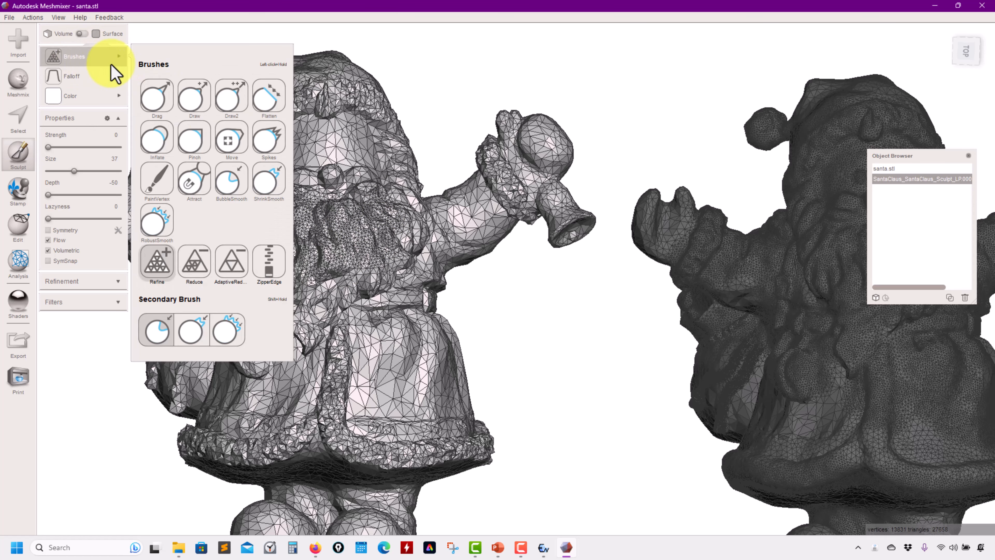
Step: Smooth the Santa's beard, face and hat brim with the RobustSmooth brush
{"action": "left_click", "coordinate": [157, 223]}
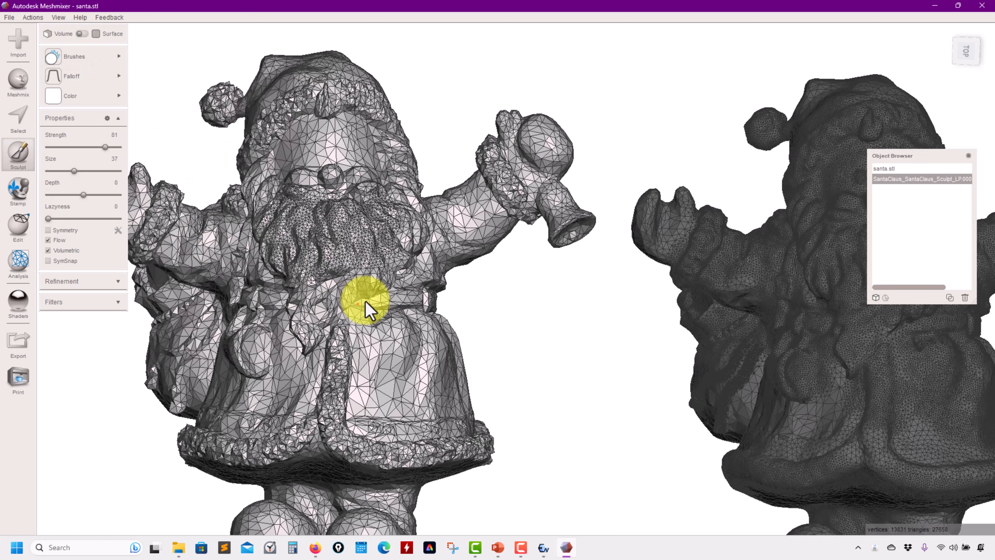
{"action": "mouse_move", "coordinate": [389, 242]}
{"action": "left_mouse_down"}
{"action": "mouse_move", "coordinate": [344, 247]}
{"action": "mouse_move", "coordinate": [289, 233]}
{"action": "mouse_move", "coordinate": [328, 251]}
{"action": "mouse_move", "coordinate": [397, 162]}
{"action": "mouse_move", "coordinate": [370, 216]}
{"action": "mouse_move", "coordinate": [276, 159]}
{"action": "mouse_move", "coordinate": [306, 134]}
{"action": "left_mouse_up"}
{"action": "right_click_drag", "start_coordinate": [326, 307], "coordinate": [213, 292]}
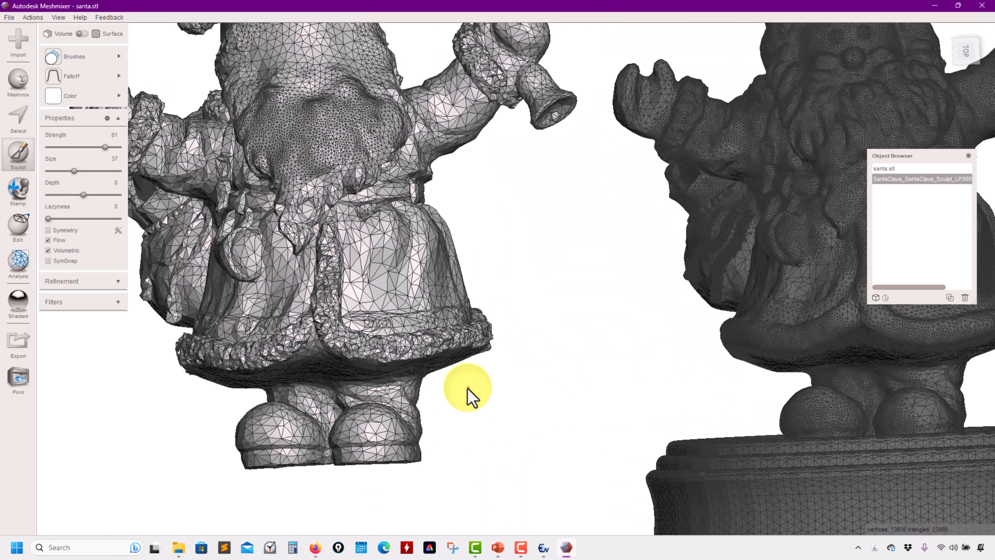
Step: Compare the smoothed Santa with the pedestal Santa from the front and from oblique angles
{"action": "right_click_drag", "start_coordinate": [468, 388], "coordinate": [570, 260]}
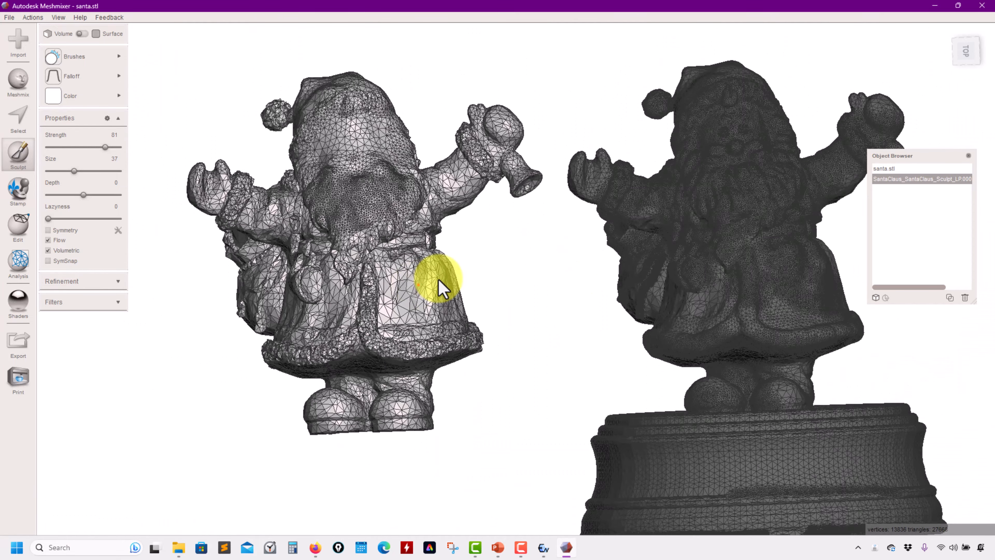
{"action": "right_click_drag", "start_coordinate": [439, 280], "coordinate": [423, 309]}
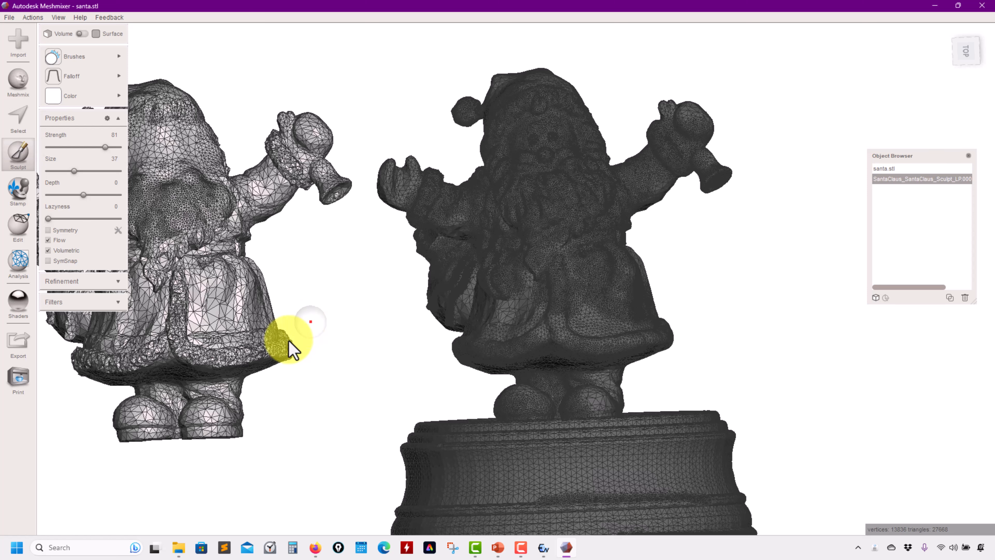
{"action": "right_click_drag", "start_coordinate": [406, 347], "coordinate": [598, 292]}
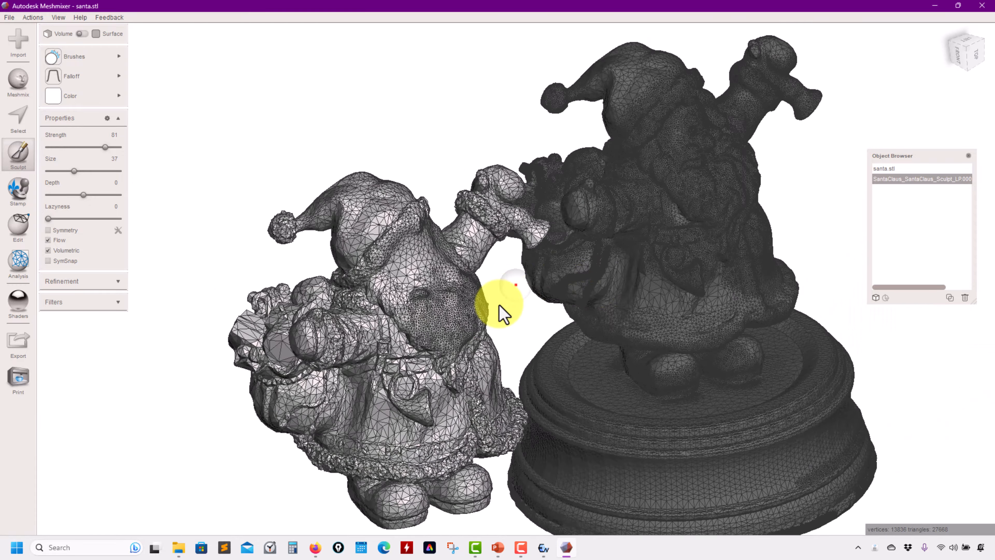
{"action": "right_click_drag", "start_coordinate": [499, 306], "coordinate": [426, 340]}
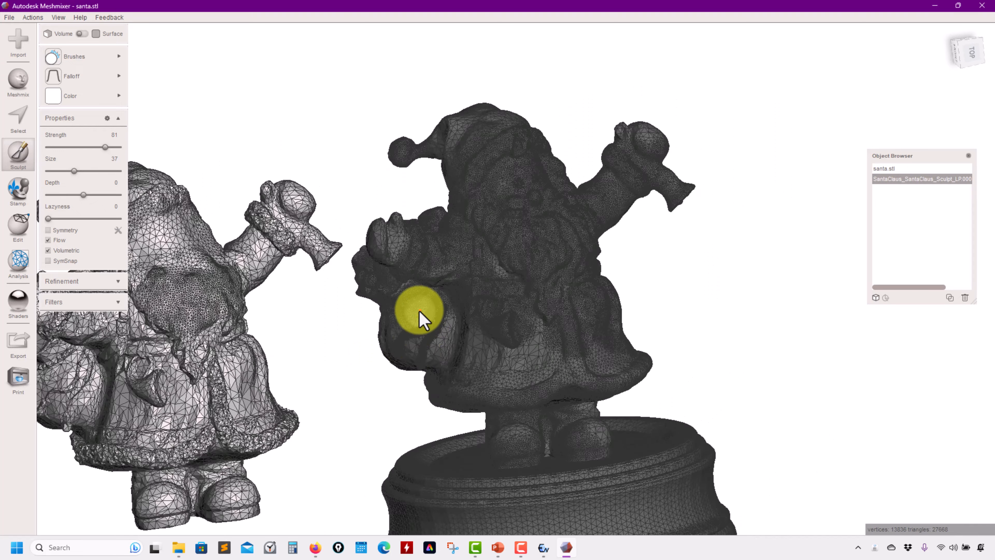